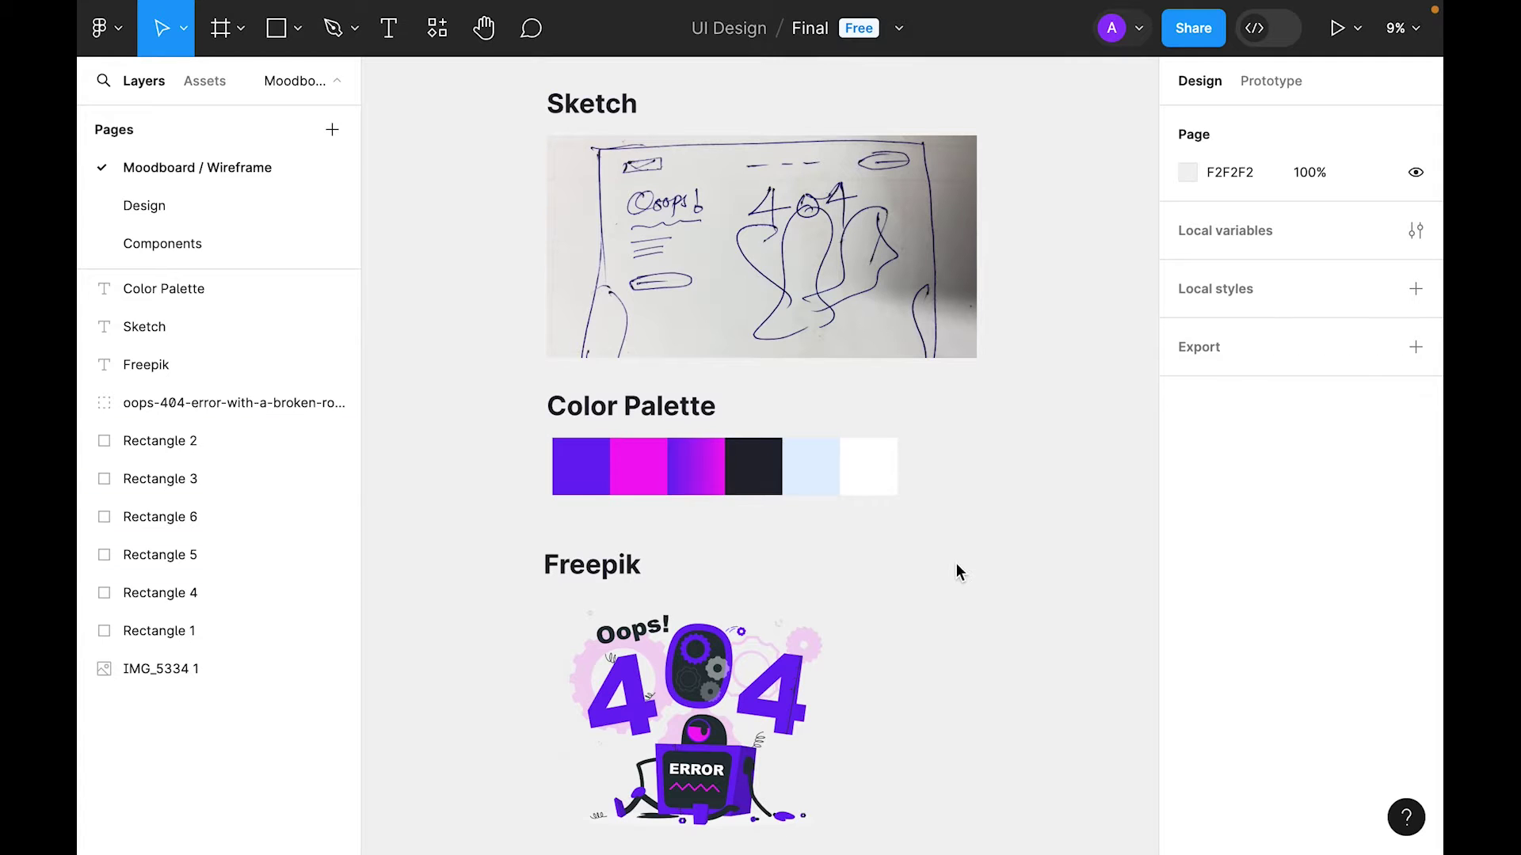
Step: Save the purple swatch's fill as the Purple colour style
{"action": "left_click", "coordinate": [581, 470]}
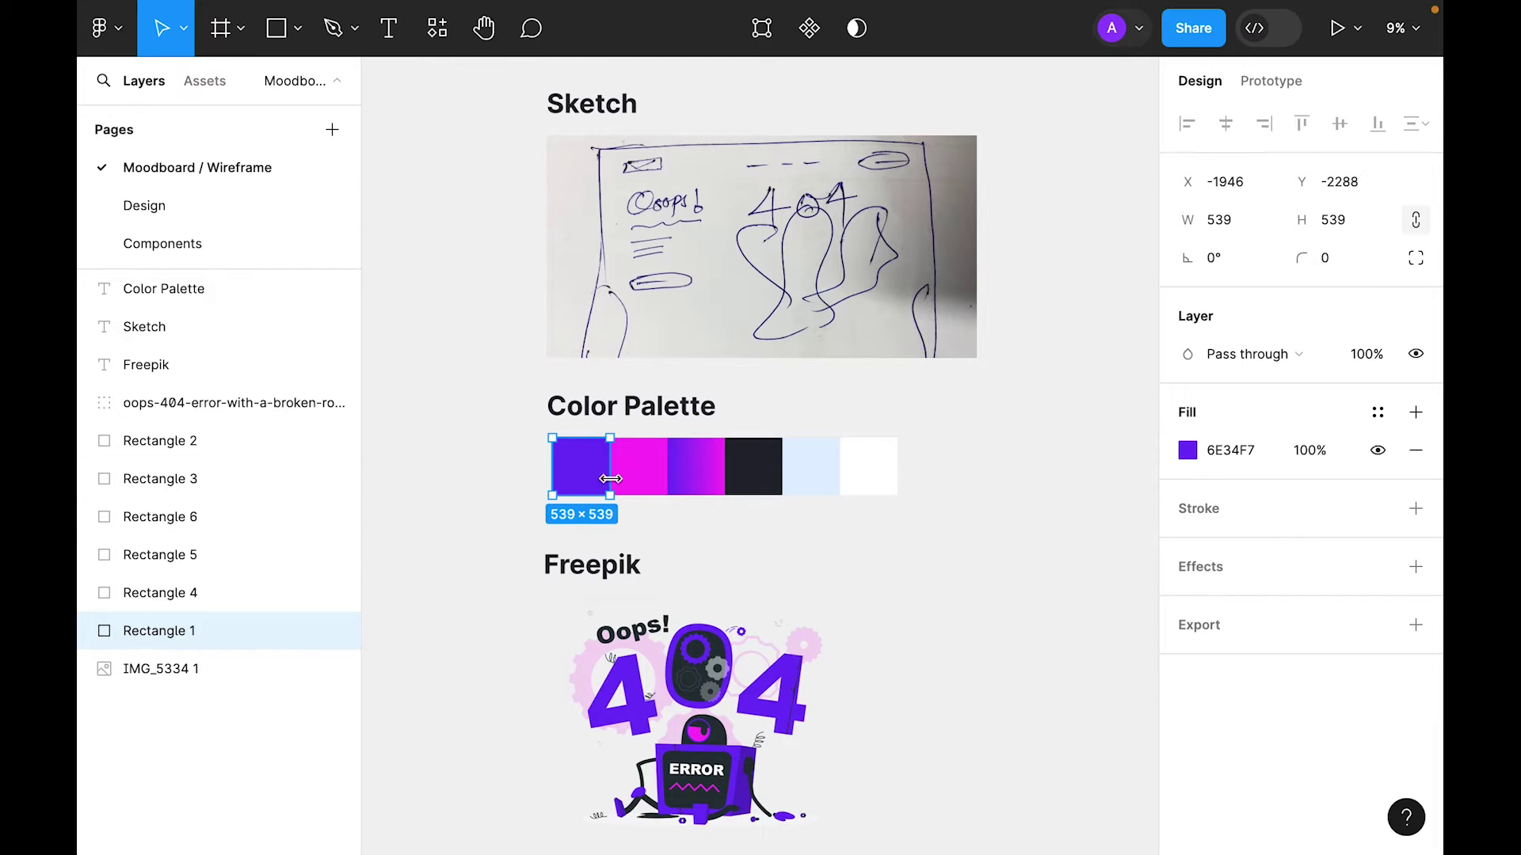
{"action": "left_click", "coordinate": [1378, 415]}
{"action": "left_click", "coordinate": [1096, 417]}
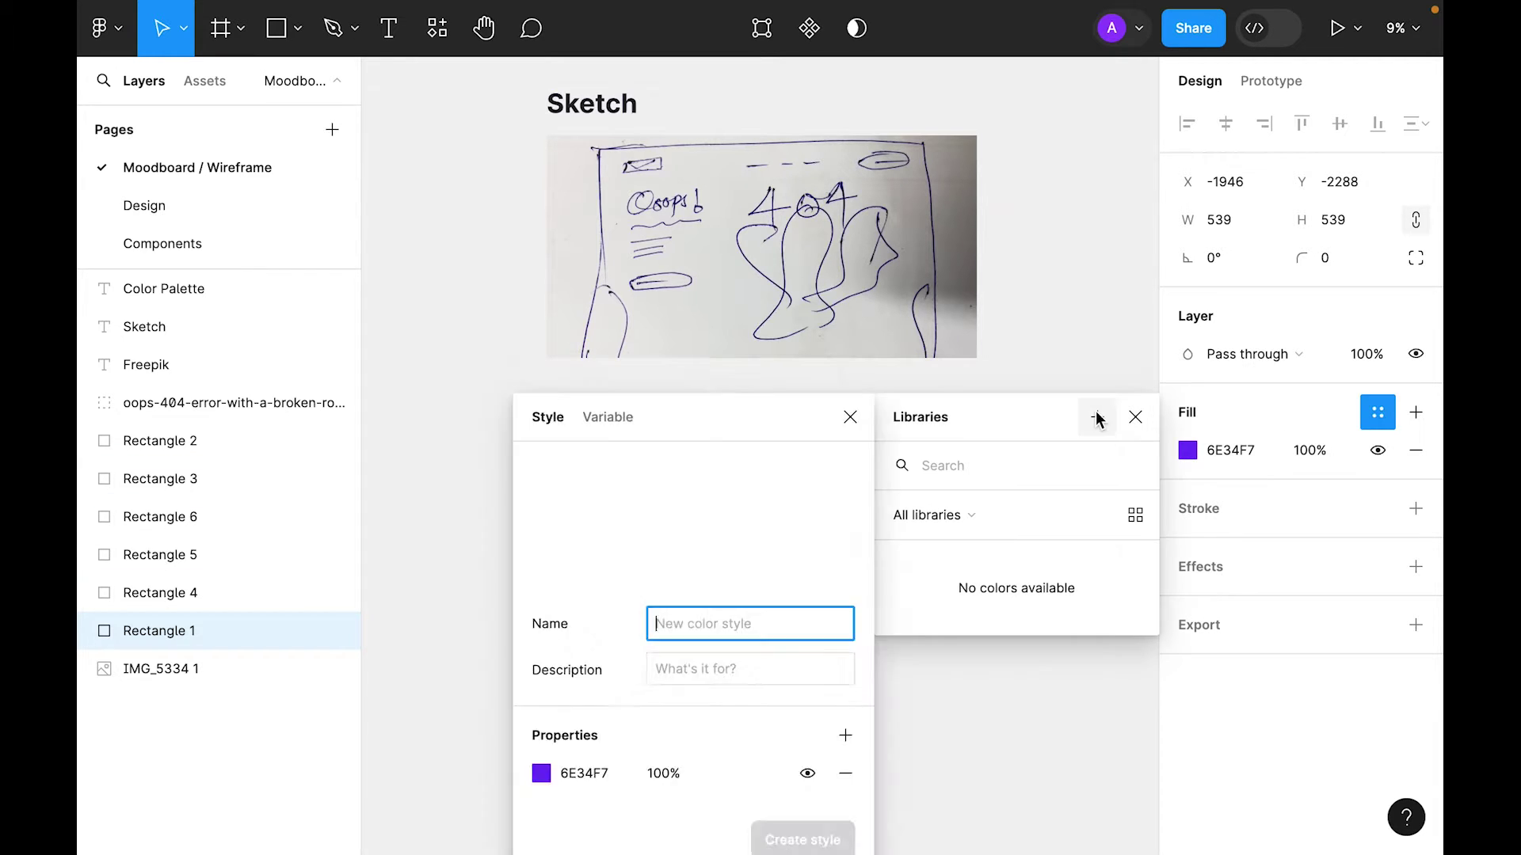
{"action": "type", "text": "Purple"}
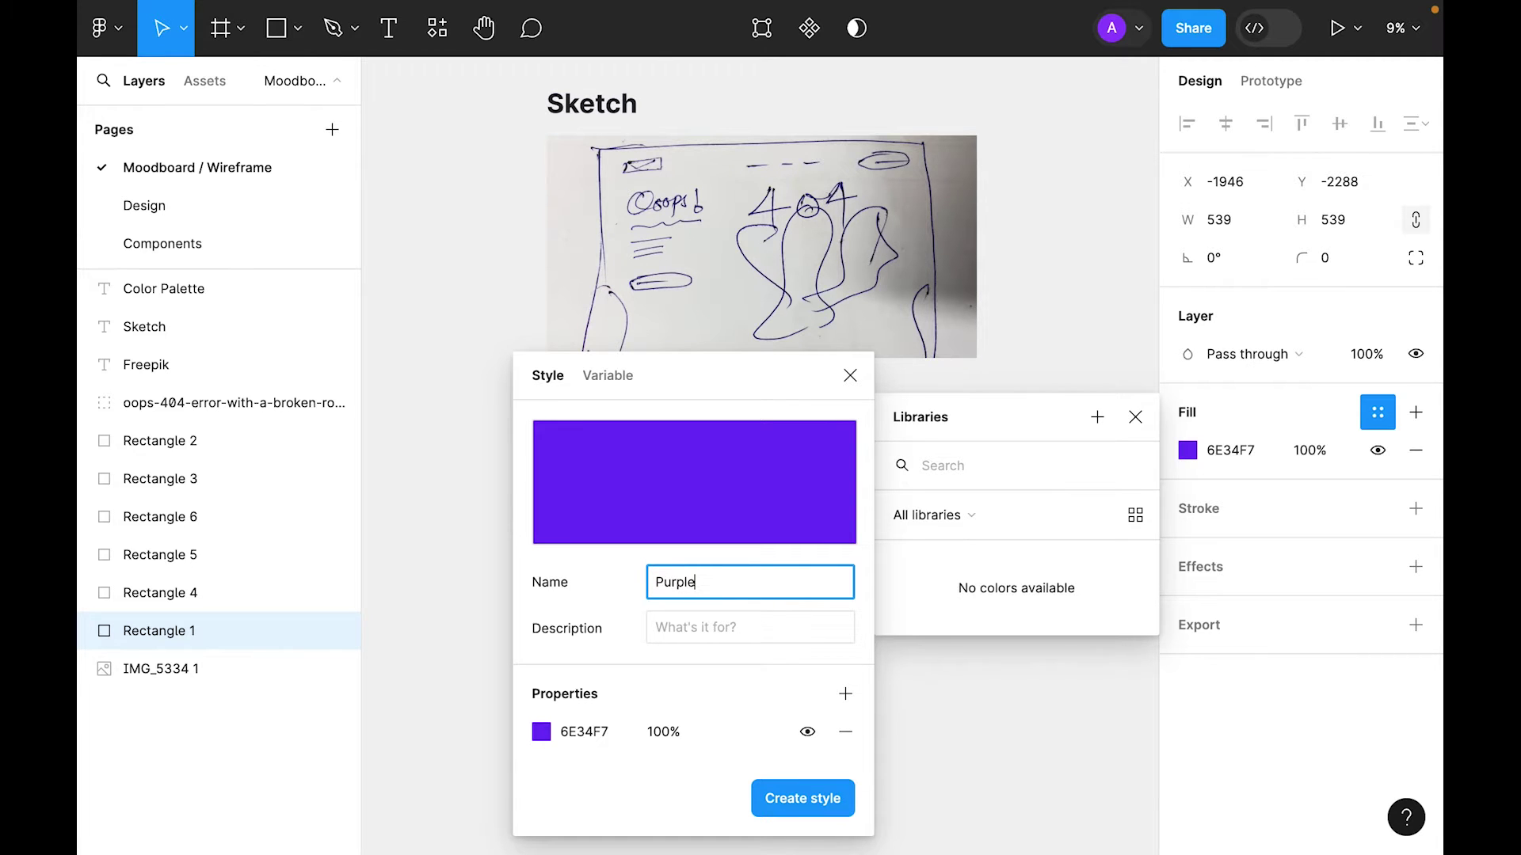
{"action": "key", "text": "Return"}
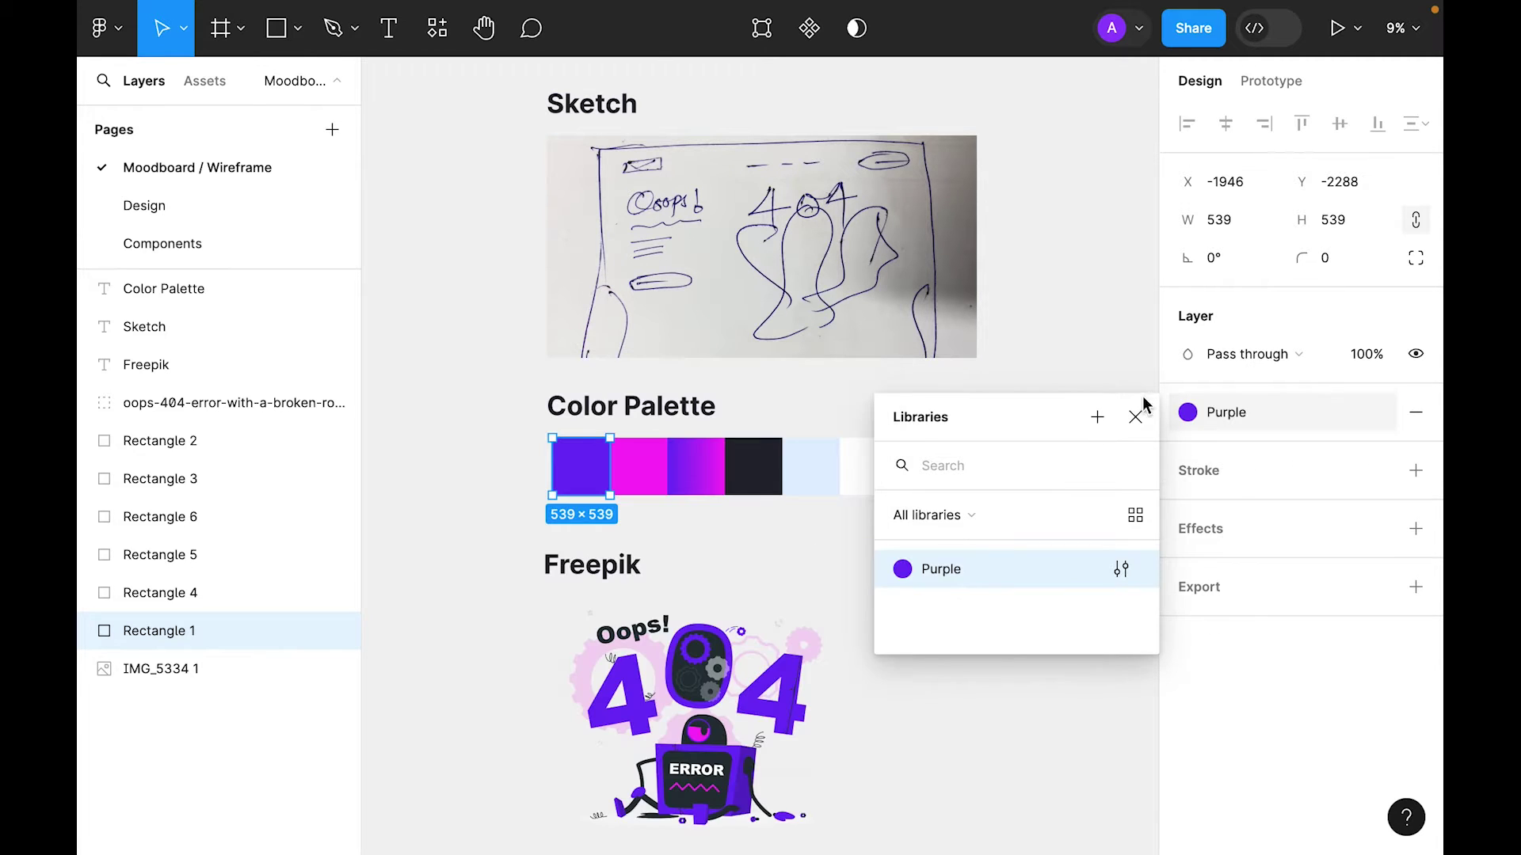
{"action": "left_click", "coordinate": [1135, 417]}
Step: Save the pink swatch as the Pink style and the gradient swatch as the Gradient style
{"action": "left_click", "coordinate": [635, 473]}
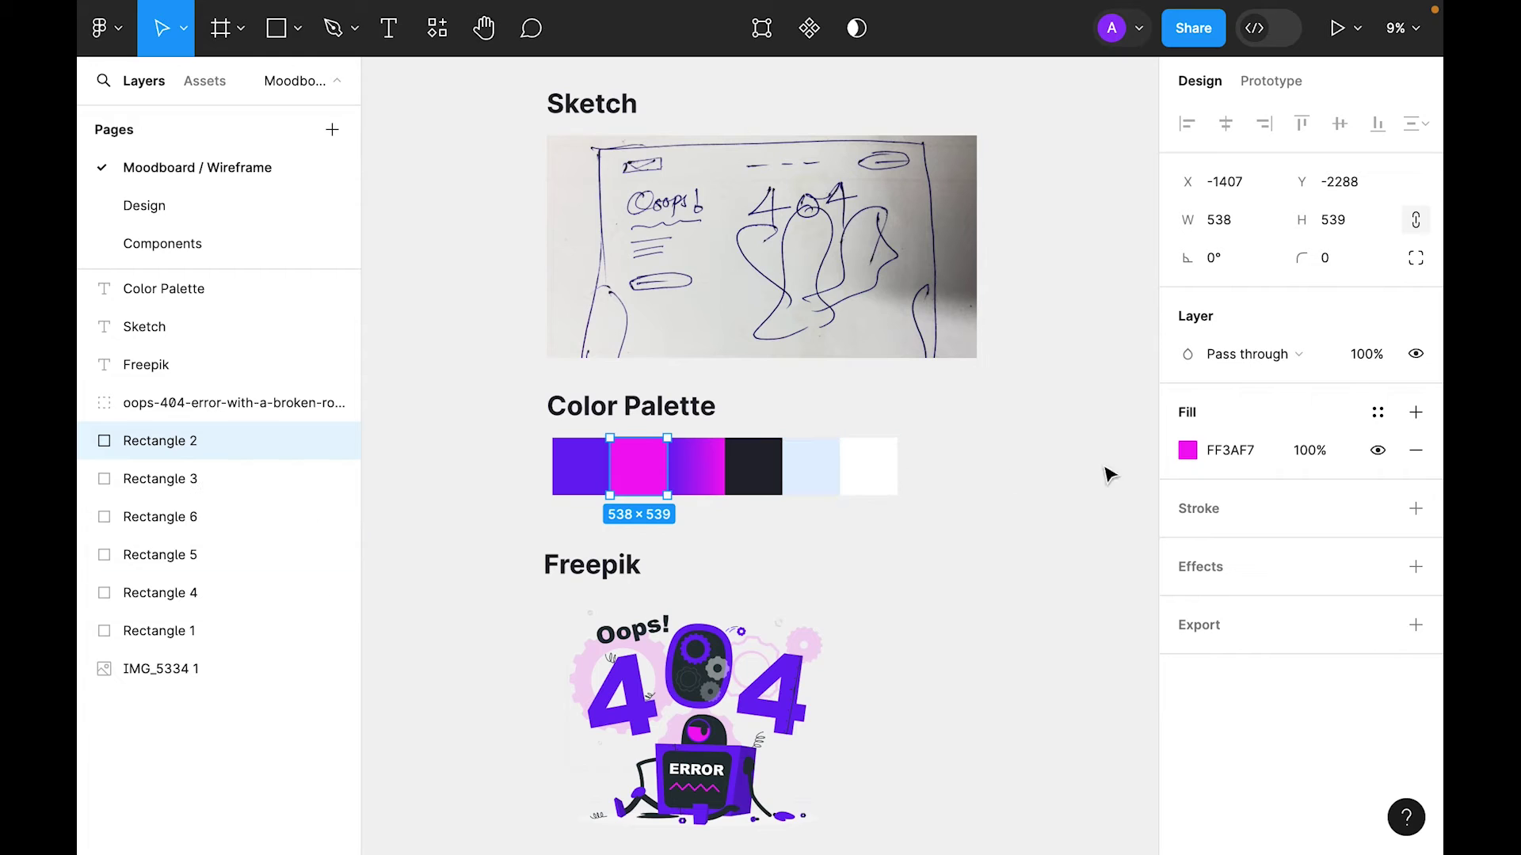
{"action": "left_click", "coordinate": [1378, 413]}
{"action": "left_click", "coordinate": [1097, 417]}
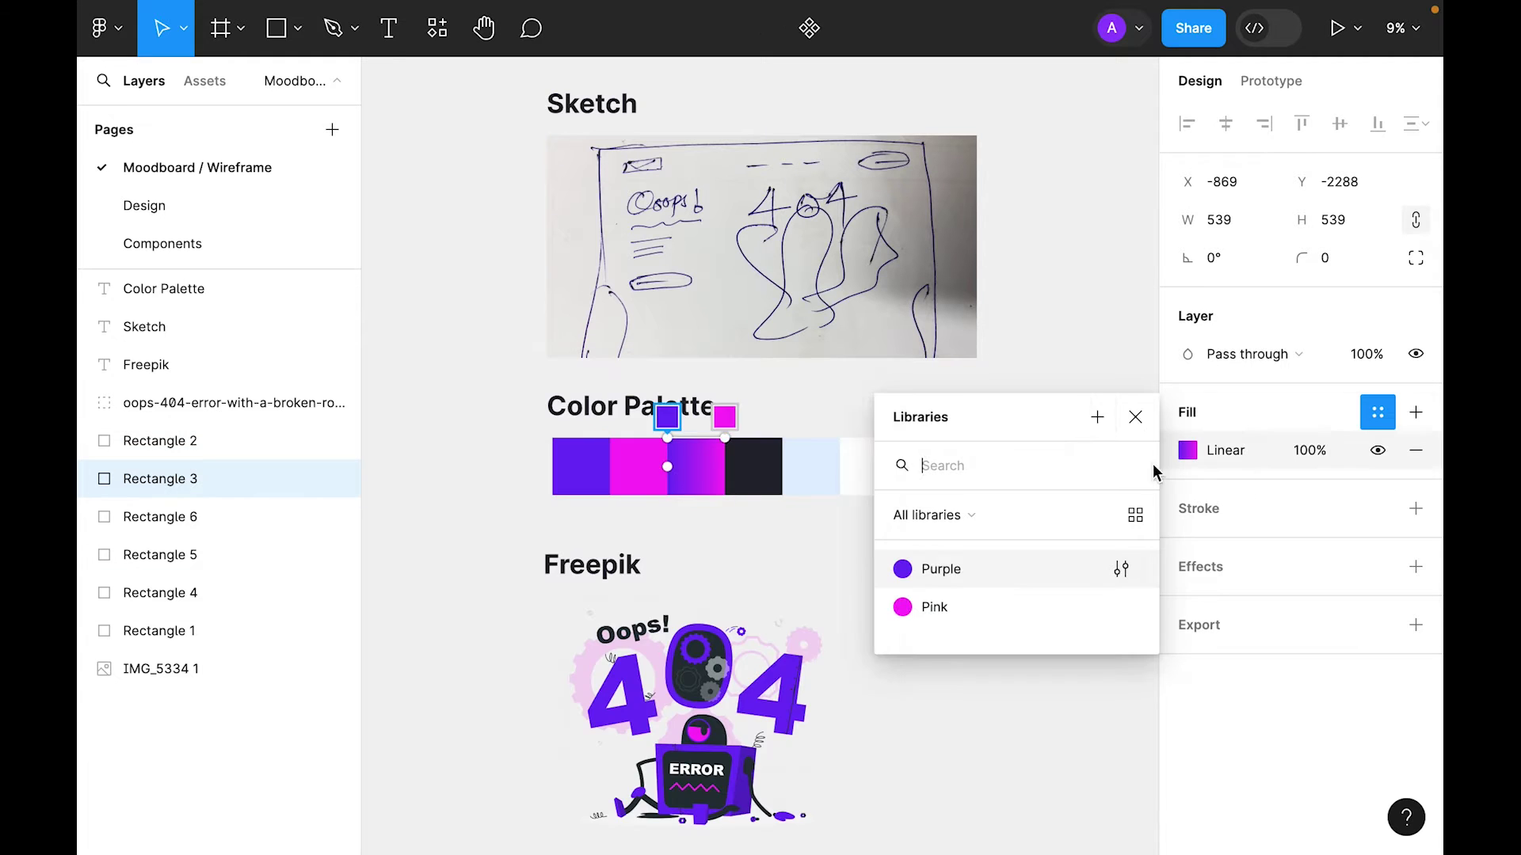
{"action": "left_click", "coordinate": [1097, 418]}
{"action": "type", "text": "Gradient"}
{"action": "key", "text": "Return"}
Step: Save the dark and light blue swatches as the Dark and Light colour styles
{"action": "left_click", "coordinate": [756, 477]}
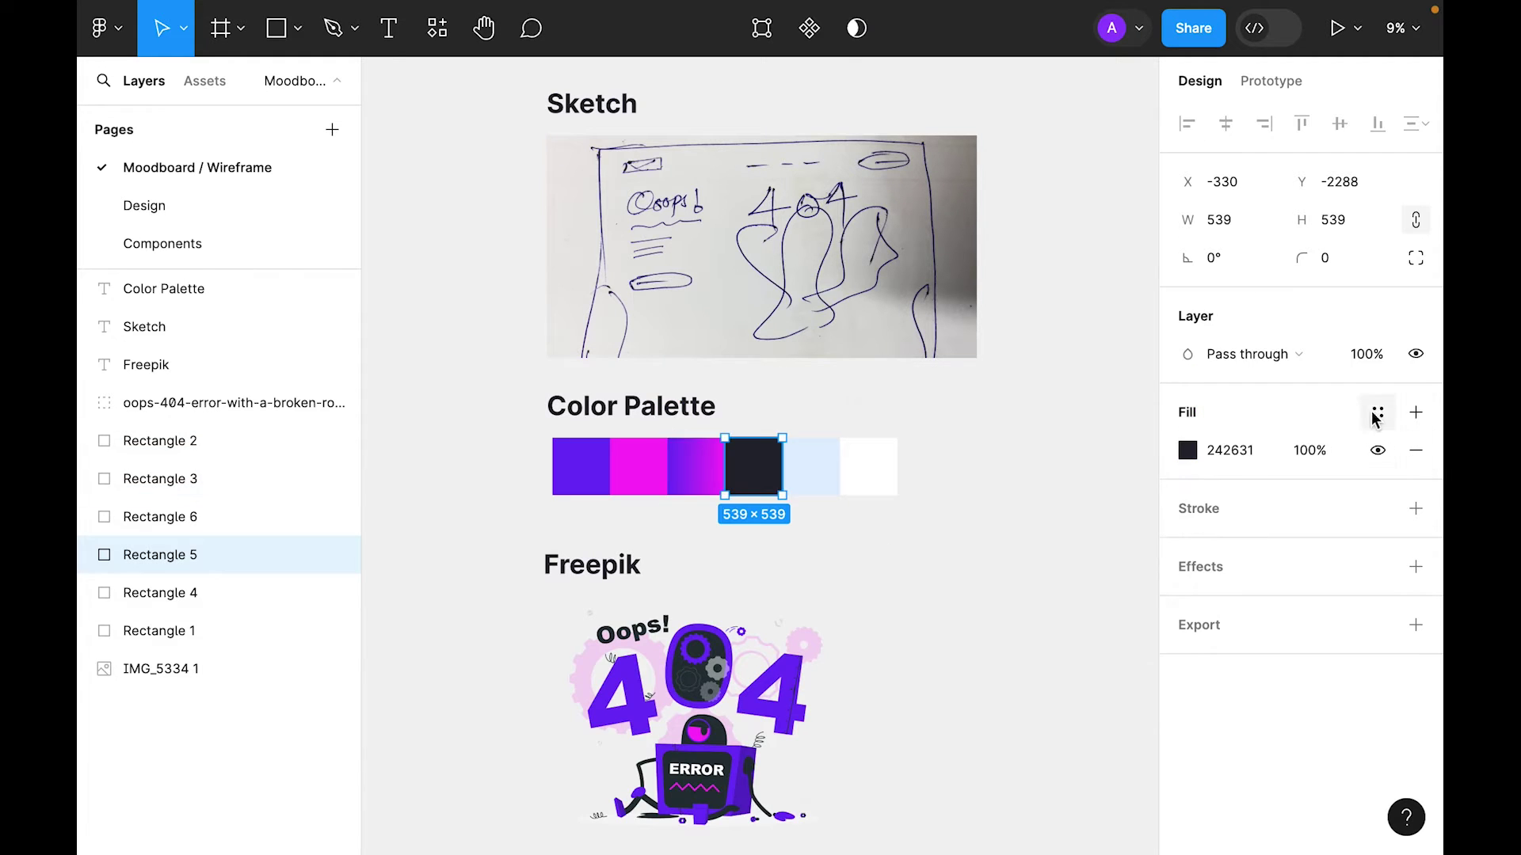
{"action": "left_click", "coordinate": [1378, 412]}
{"action": "left_click", "coordinate": [1097, 418]}
{"action": "type", "text": "Dark"}
{"action": "key", "text": "Return"}
{"action": "left_click", "coordinate": [810, 466]}
{"action": "left_click", "coordinate": [1378, 413]}
{"action": "left_click", "coordinate": [1097, 417]}
{"action": "type", "text": "Light"}
{"action": "key", "text": "Return"}
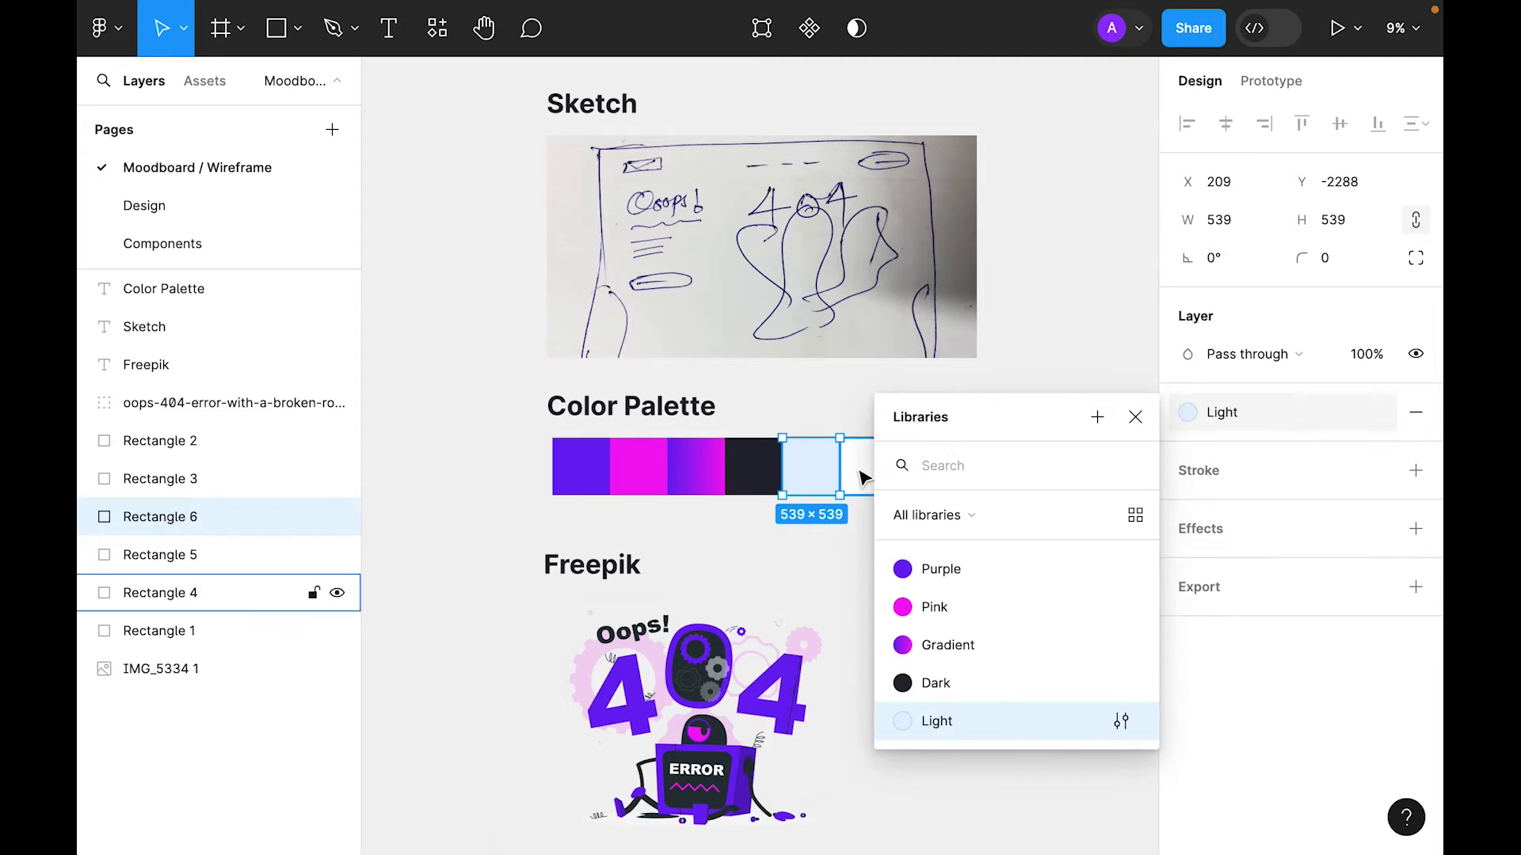
Step: Save the white swatch as the White colour style and review the styles list
{"action": "left_click", "coordinate": [160, 592]}
{"action": "left_click", "coordinate": [1378, 413]}
{"action": "left_click", "coordinate": [1097, 417]}
{"action": "type", "text": "White"}
{"action": "key", "text": "Return"}
{"action": "left_click", "coordinate": [1134, 416]}
{"action": "left_click", "coordinate": [1060, 283]}
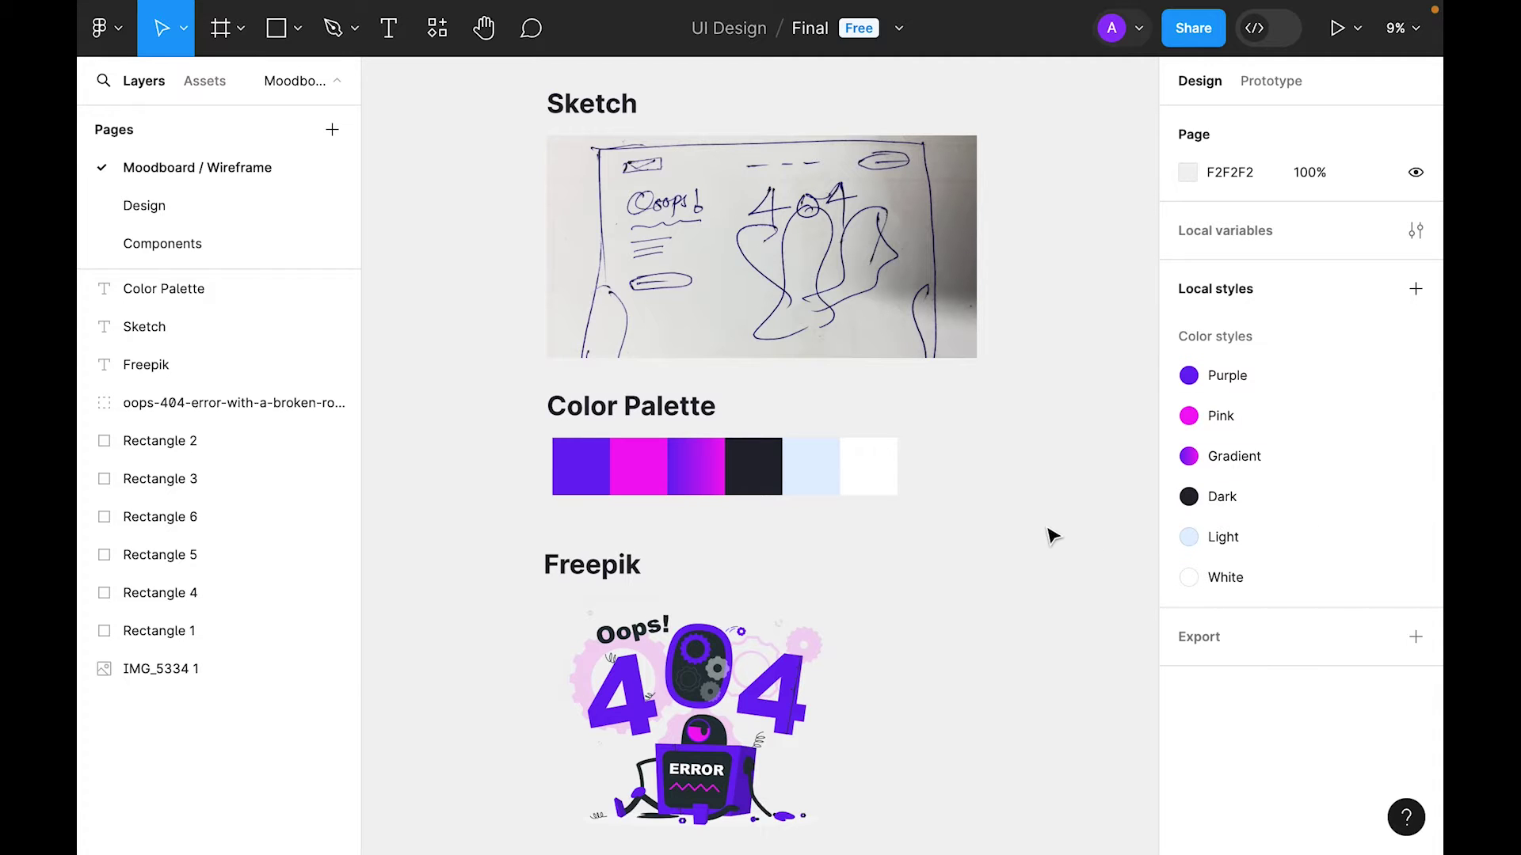
Step: Paste a copy of the IMG_5334 1 sketch onto the Design page canvas
{"action": "left_click", "coordinate": [701, 270]}
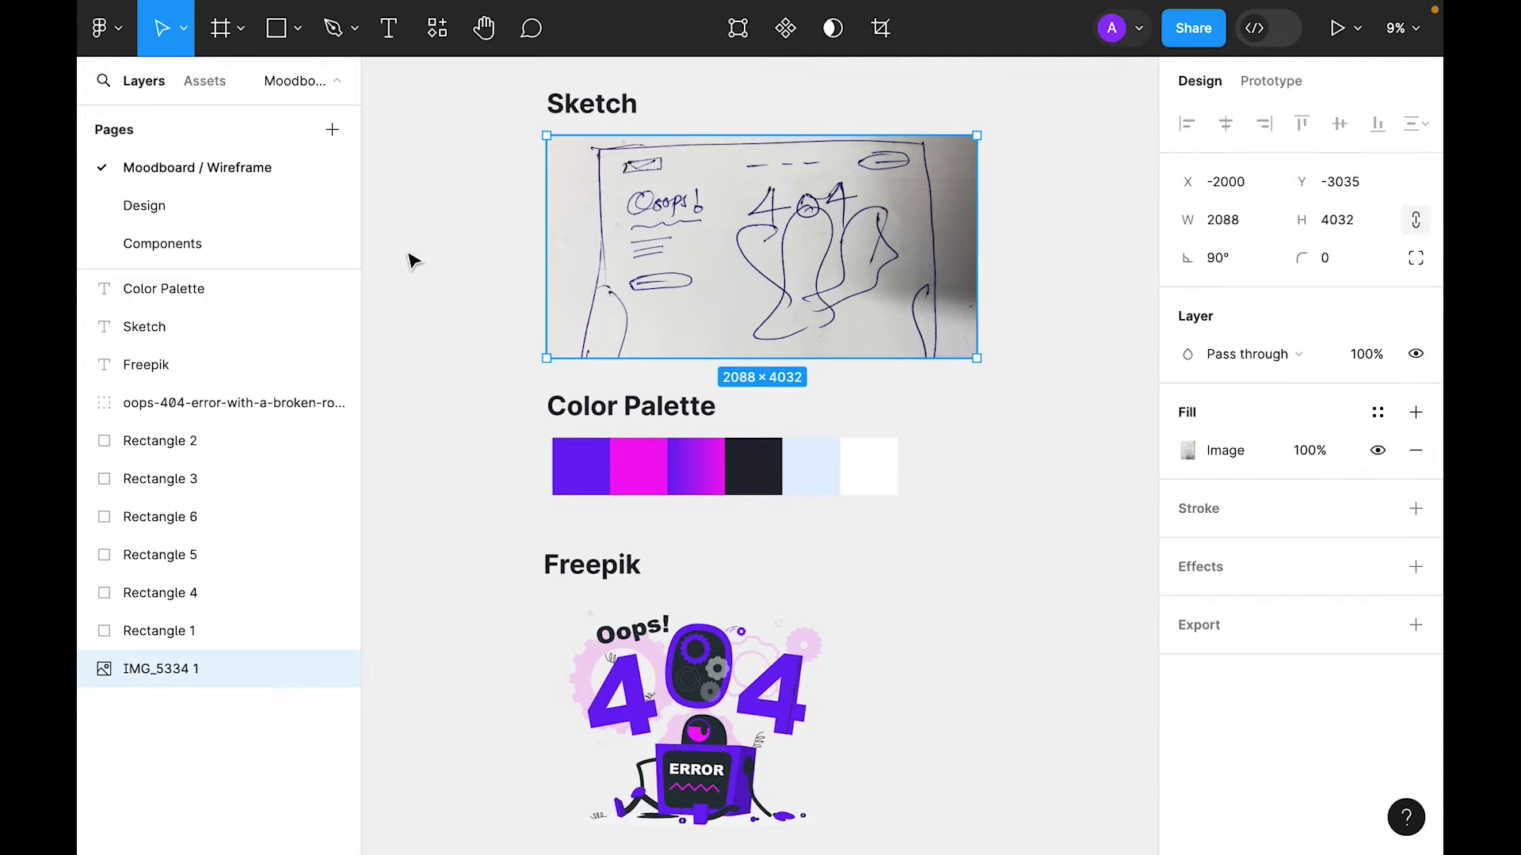
{"action": "left_click", "coordinate": [160, 208]}
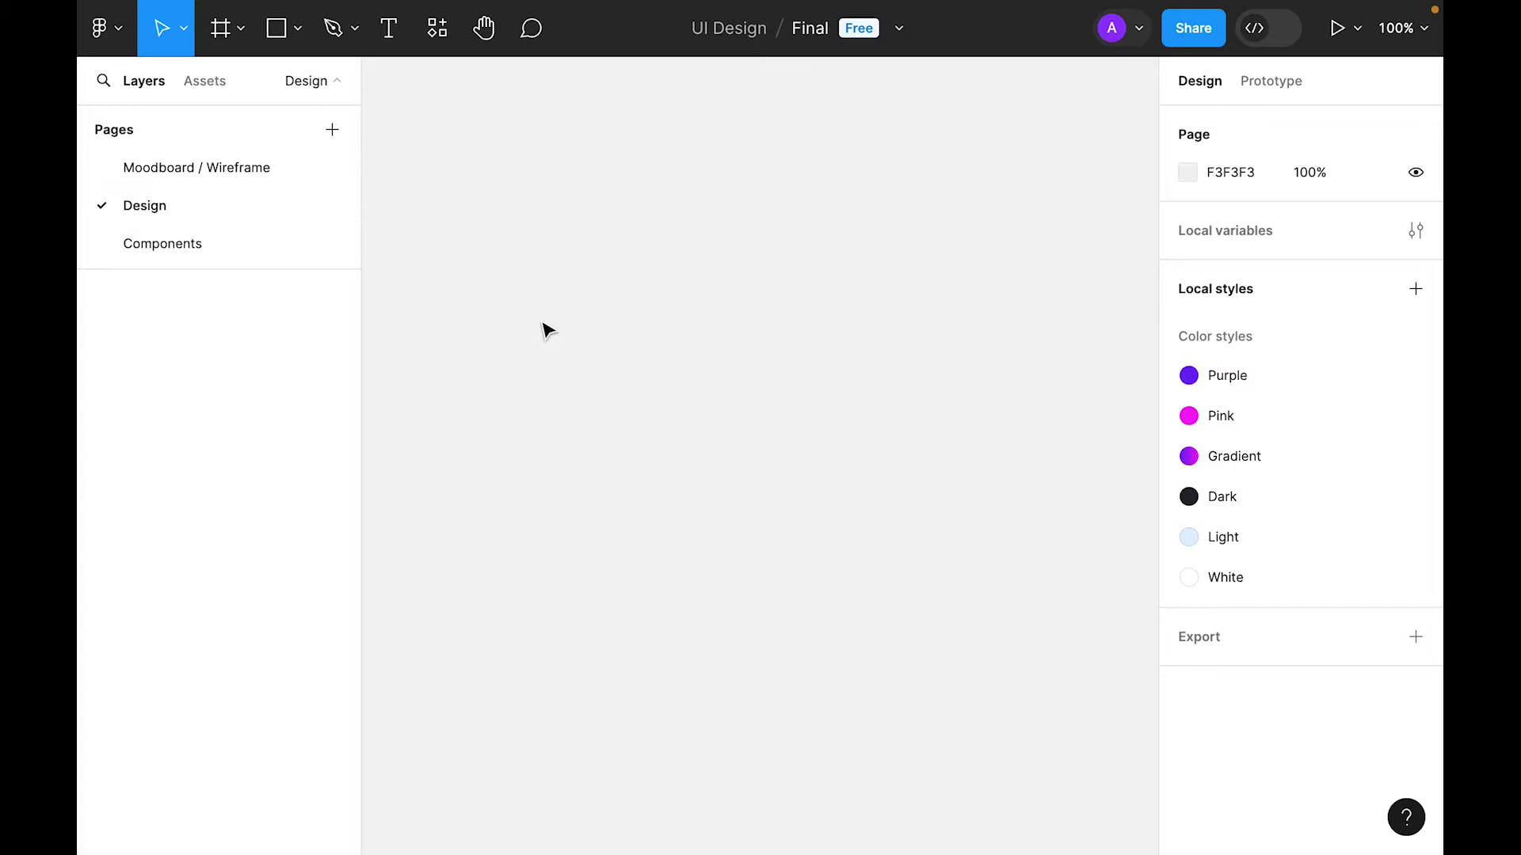
{"action": "right_click", "coordinate": [582, 260]}
{"action": "left_click", "coordinate": [617, 271]}
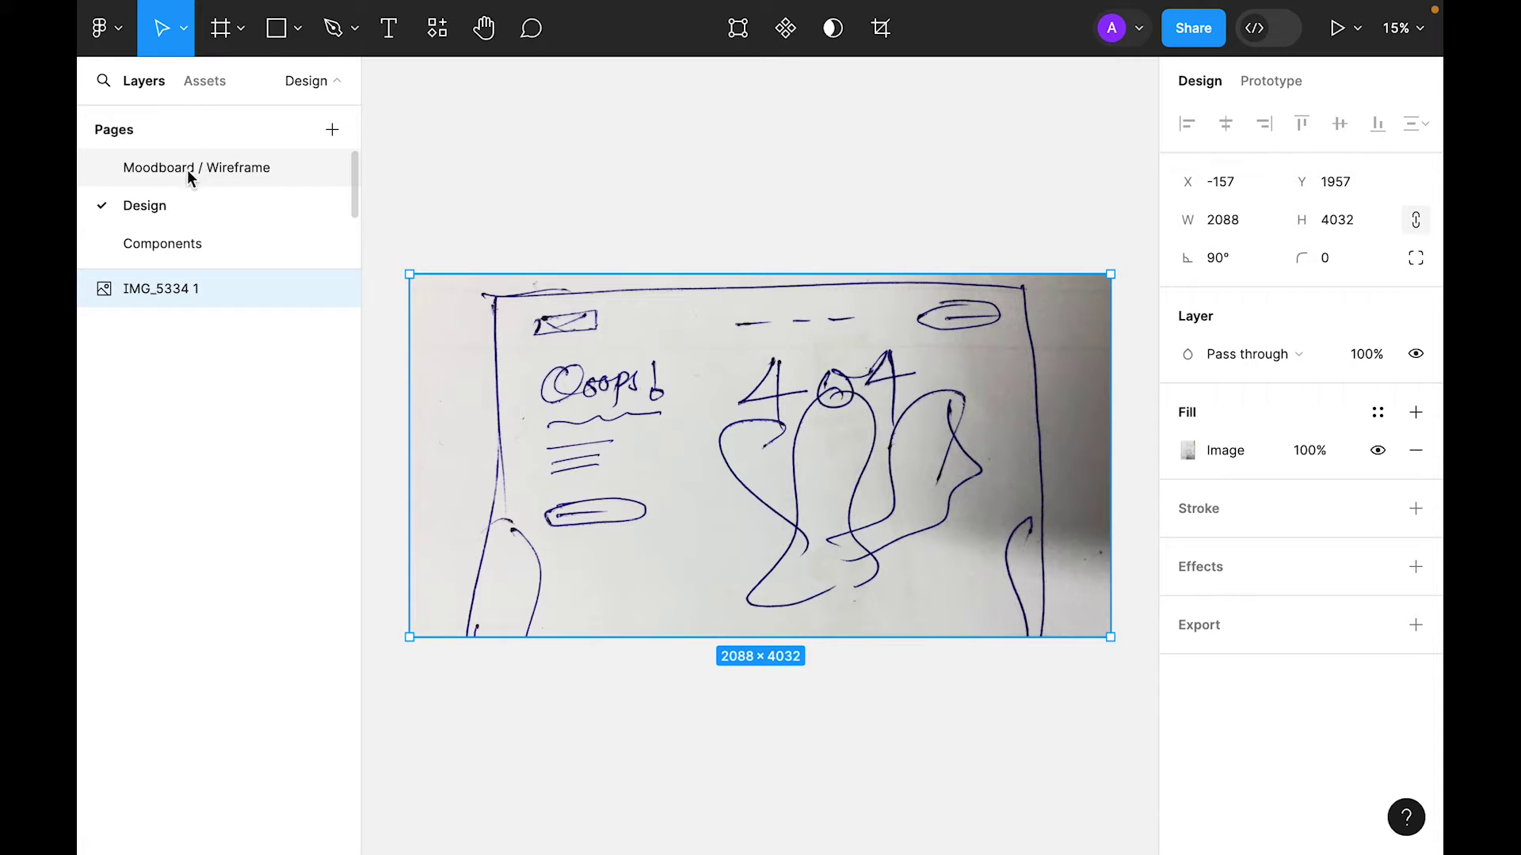
Step: Look over the Moodboard / Wireframe and Components pages, then return to the sketch on Design
{"action": "left_click", "coordinate": [245, 168]}
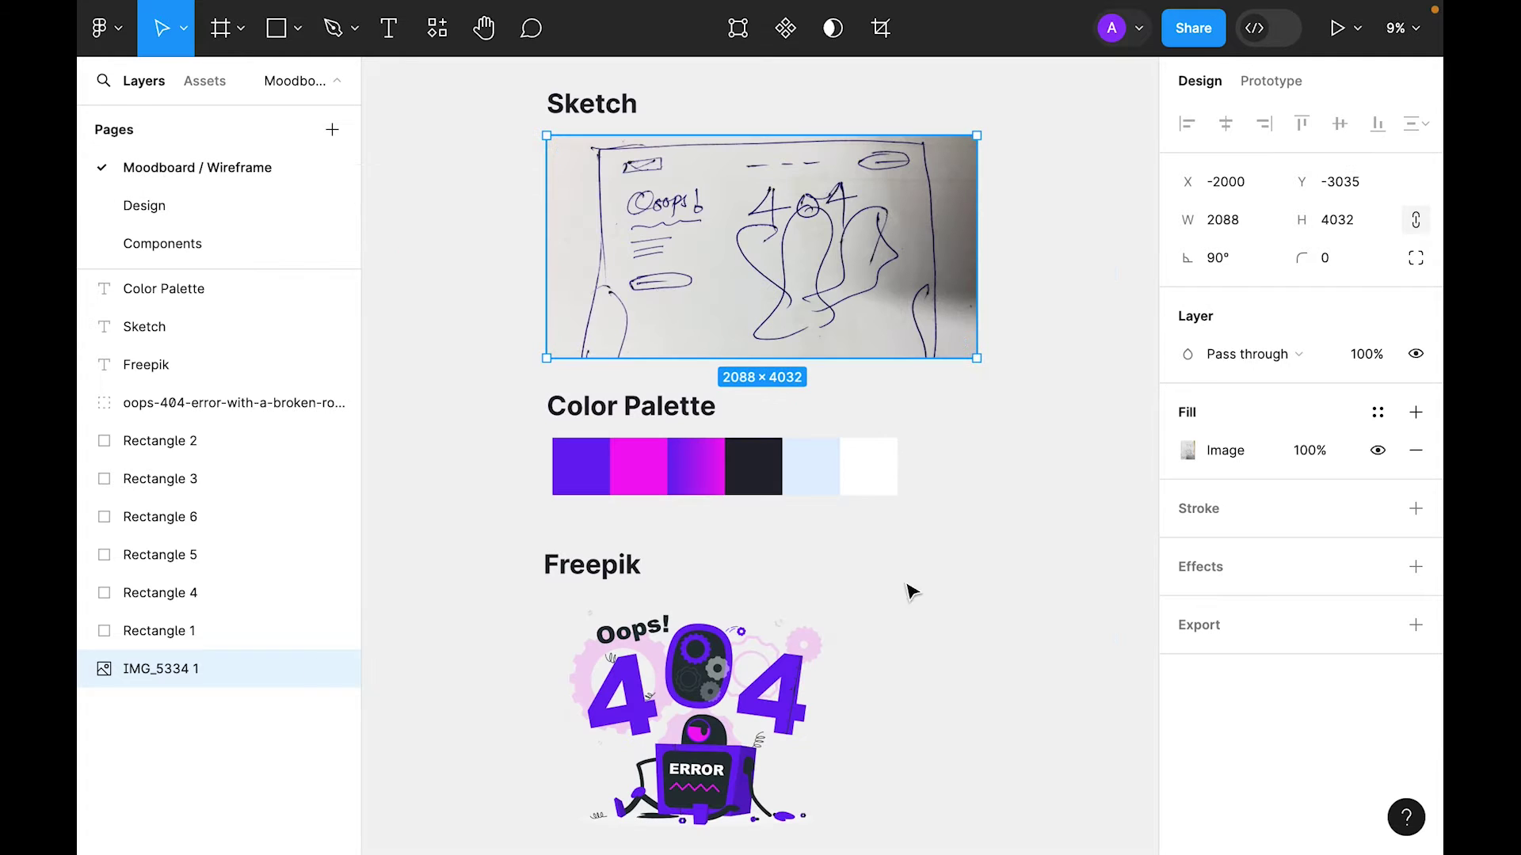
{"action": "left_click", "coordinate": [207, 212]}
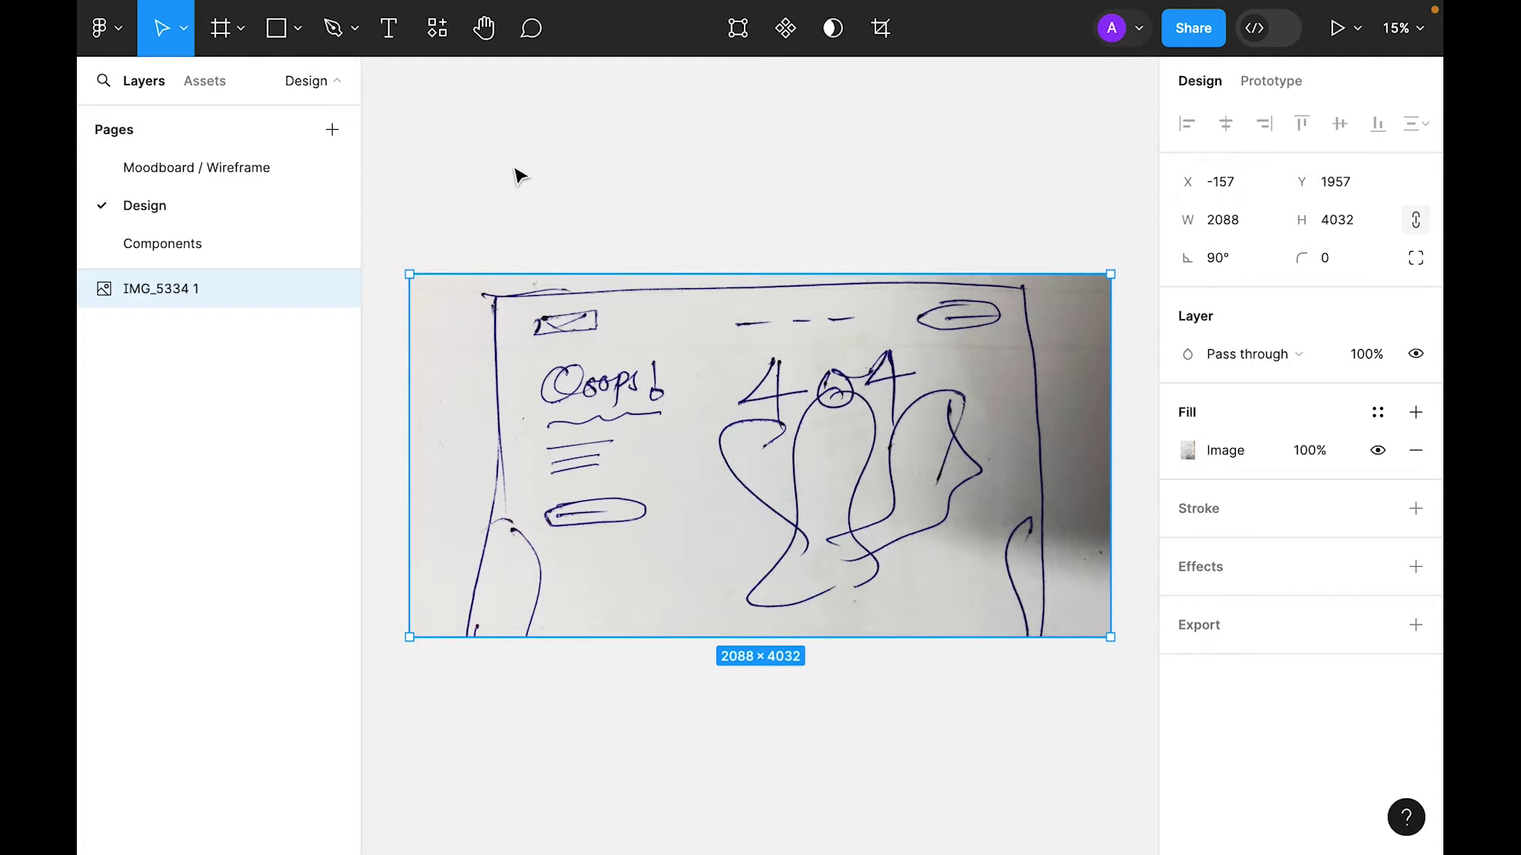
{"action": "left_click", "coordinate": [184, 249]}
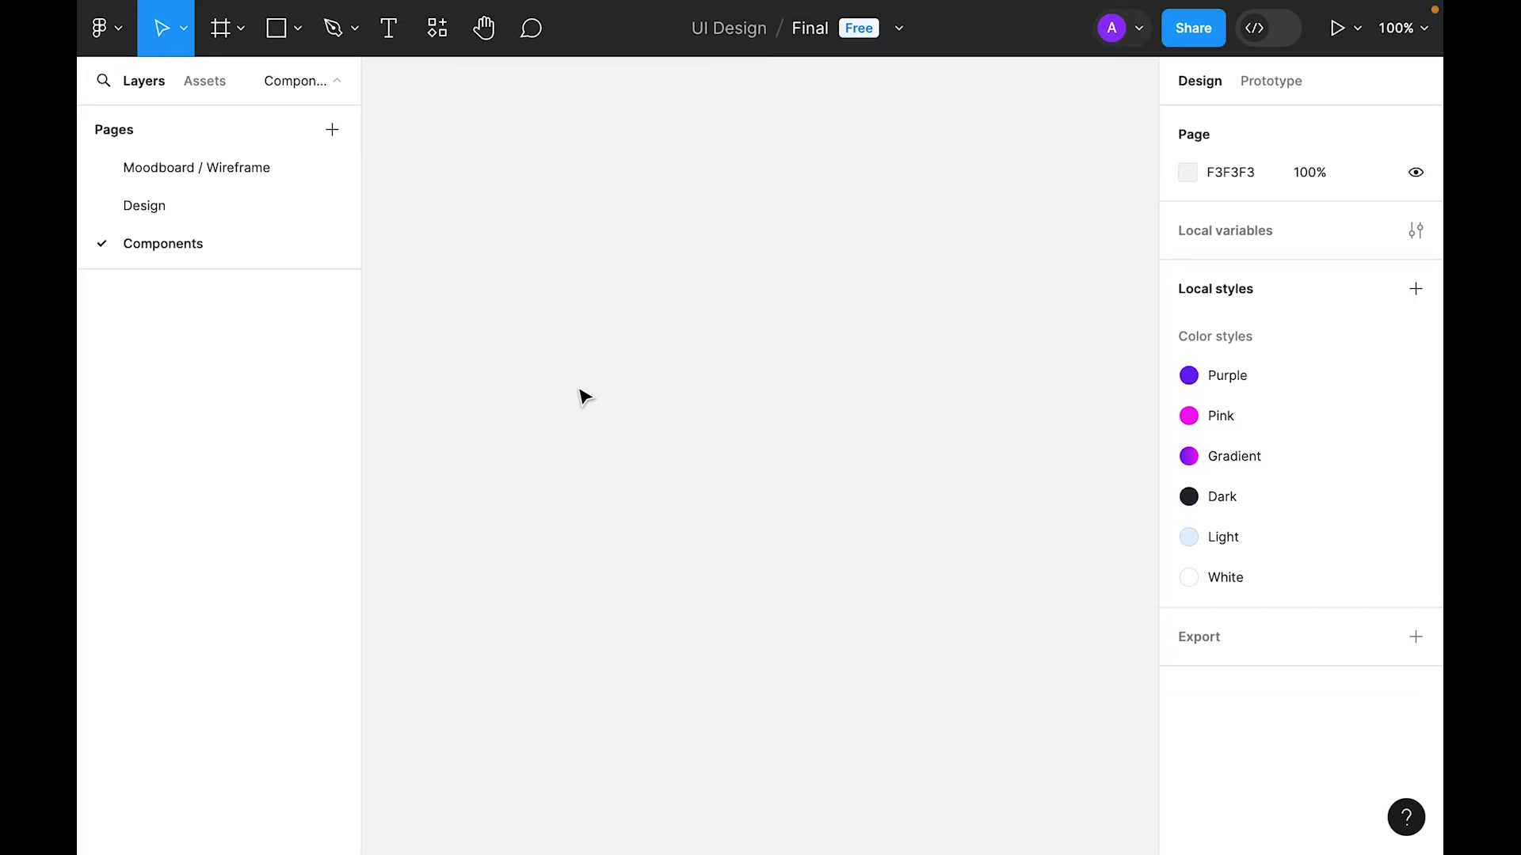
{"action": "left_click", "coordinate": [107, 210]}
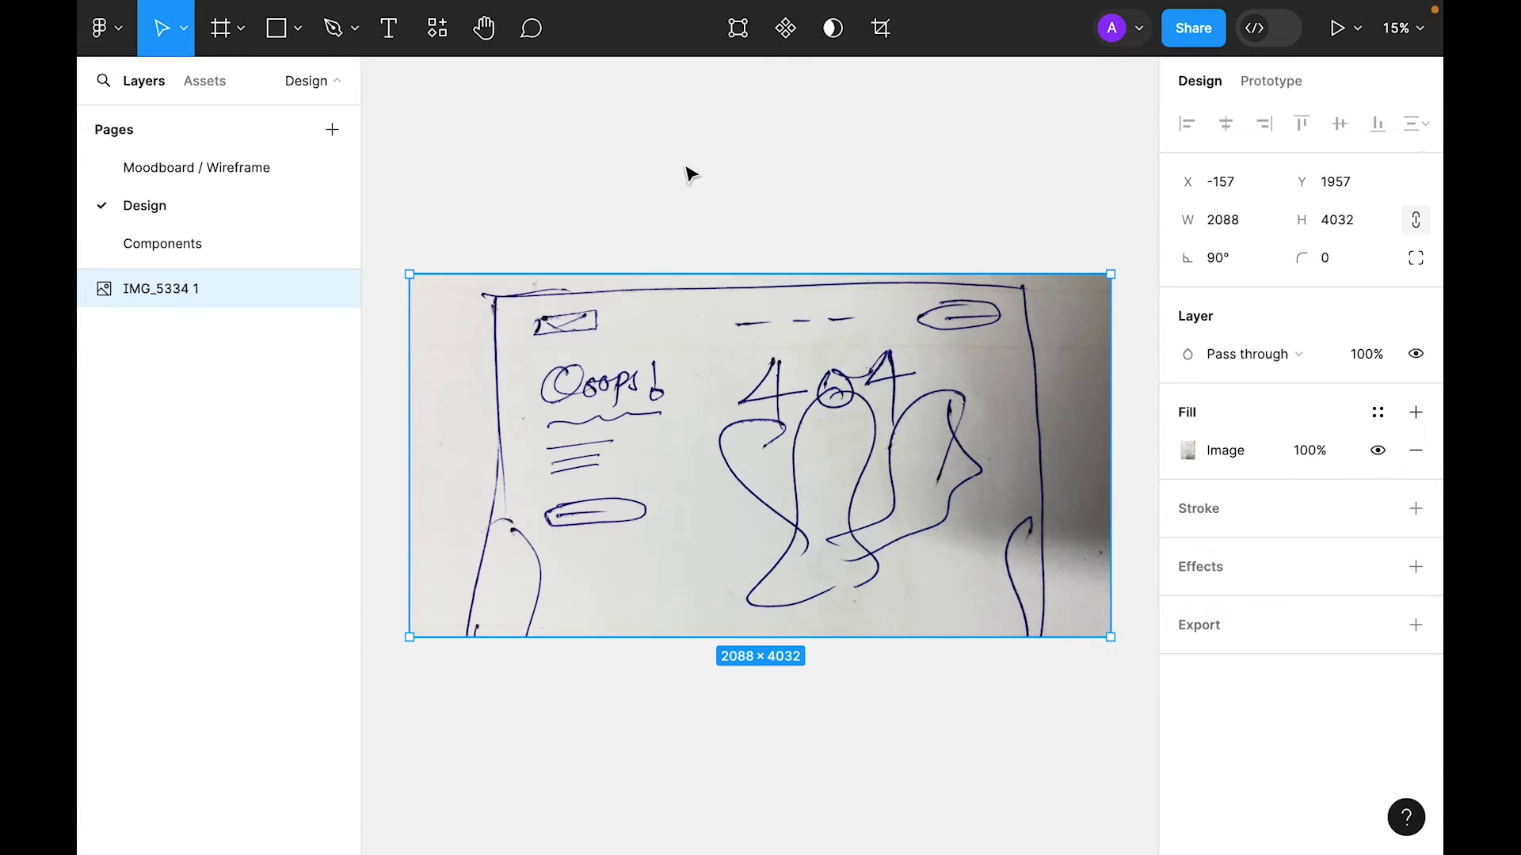
{"action": "left_click", "coordinate": [688, 171]}
{"action": "key", "text": "shift+1"}
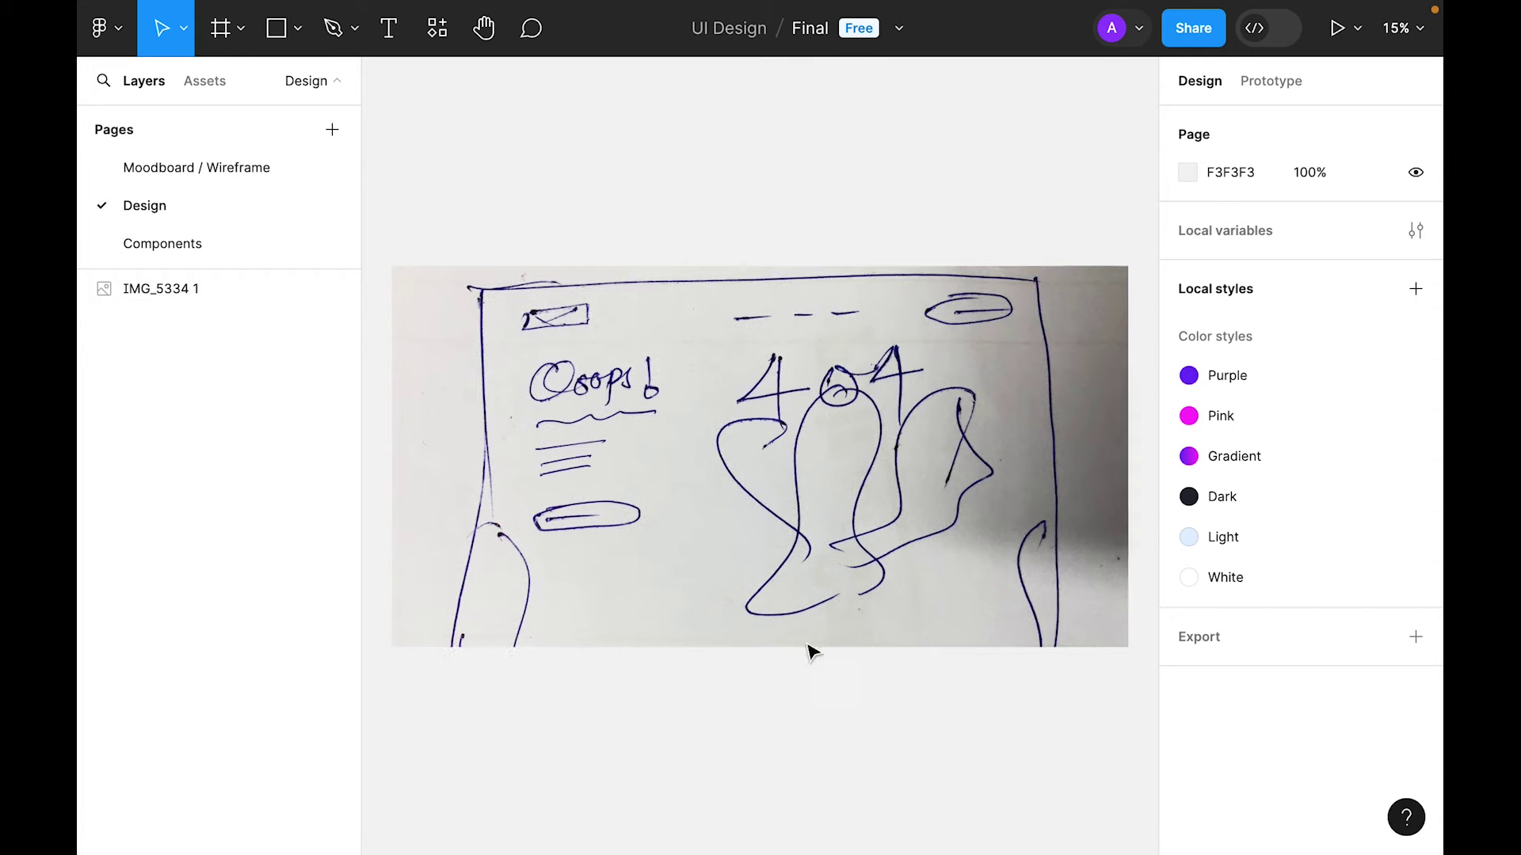
Step: Add a MacBook Air 1280×832 frame above the sketch named 'Day #8 404 Page design'
{"action": "left_click", "coordinate": [221, 30]}
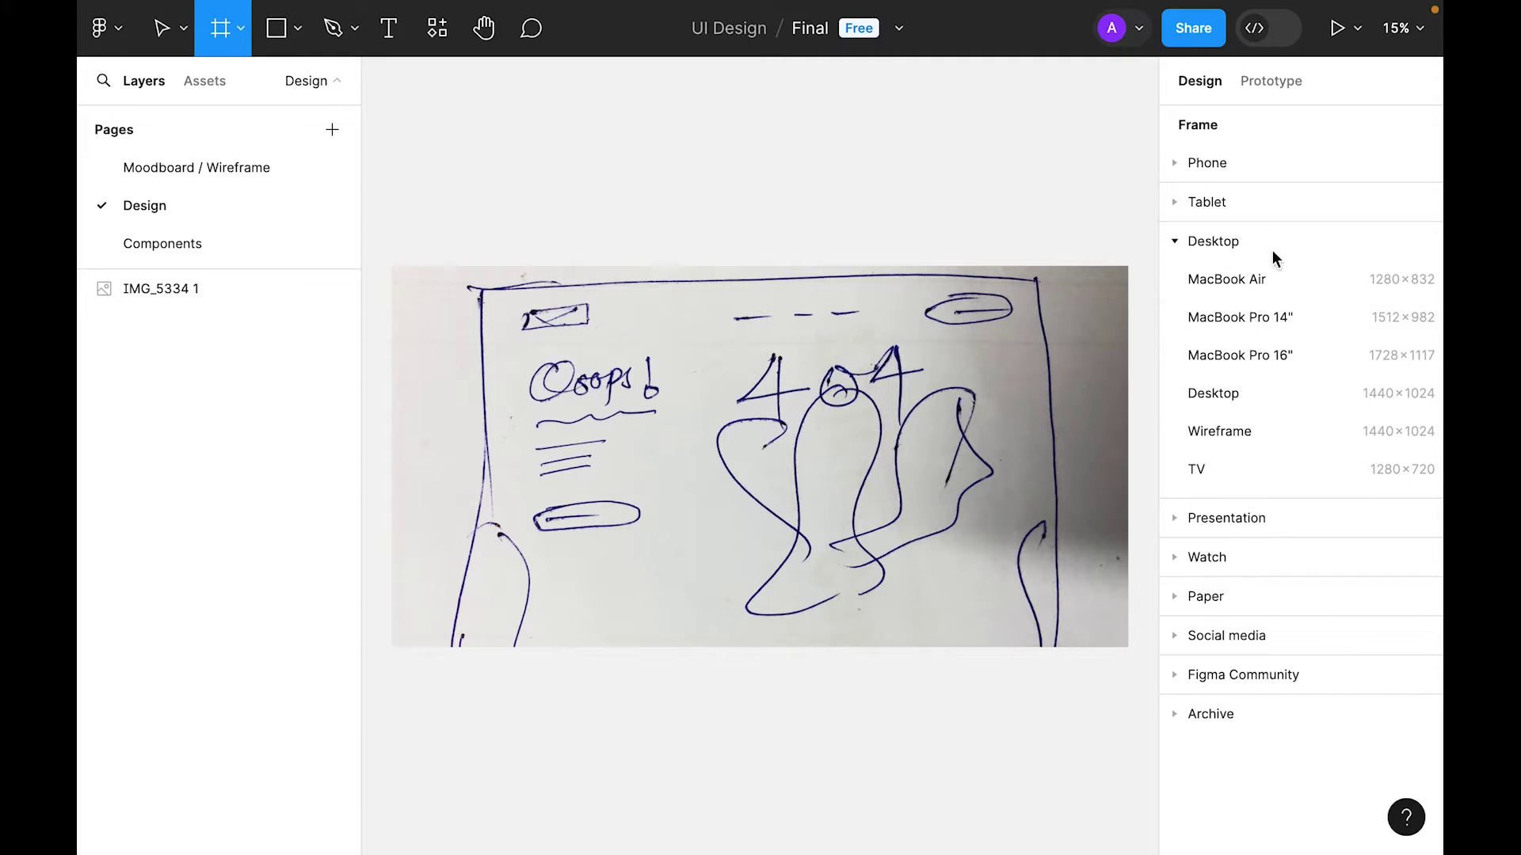
{"action": "left_click", "coordinate": [1237, 282]}
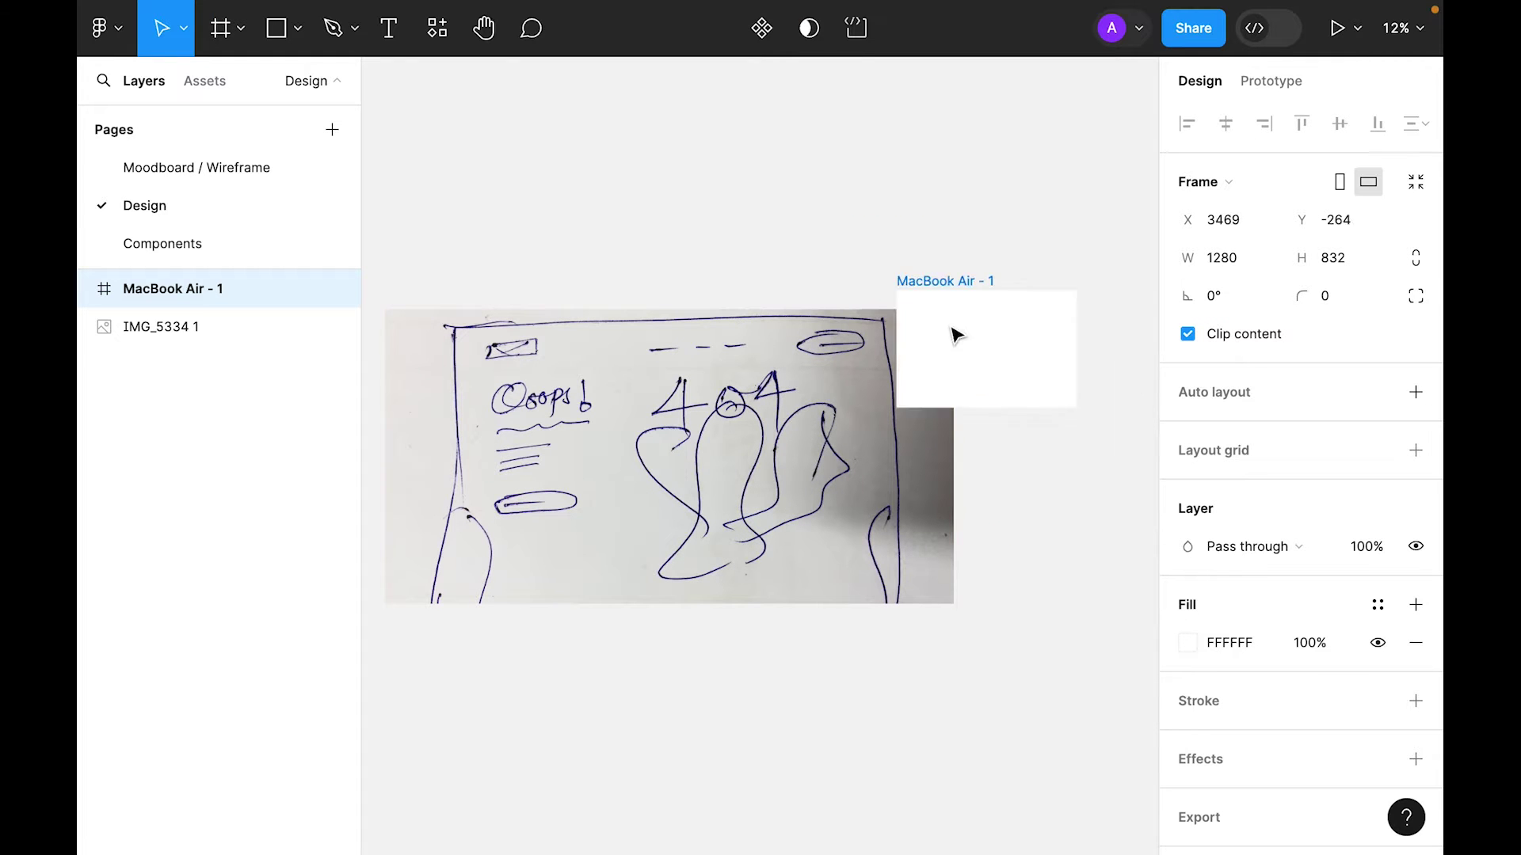
{"action": "left_click_drag", "start_coordinate": [954, 336], "coordinate": [492, 268]}
{"action": "scroll", "coordinate": [485, 210], "scroll_direction": "up", "scroll_amount": 3}
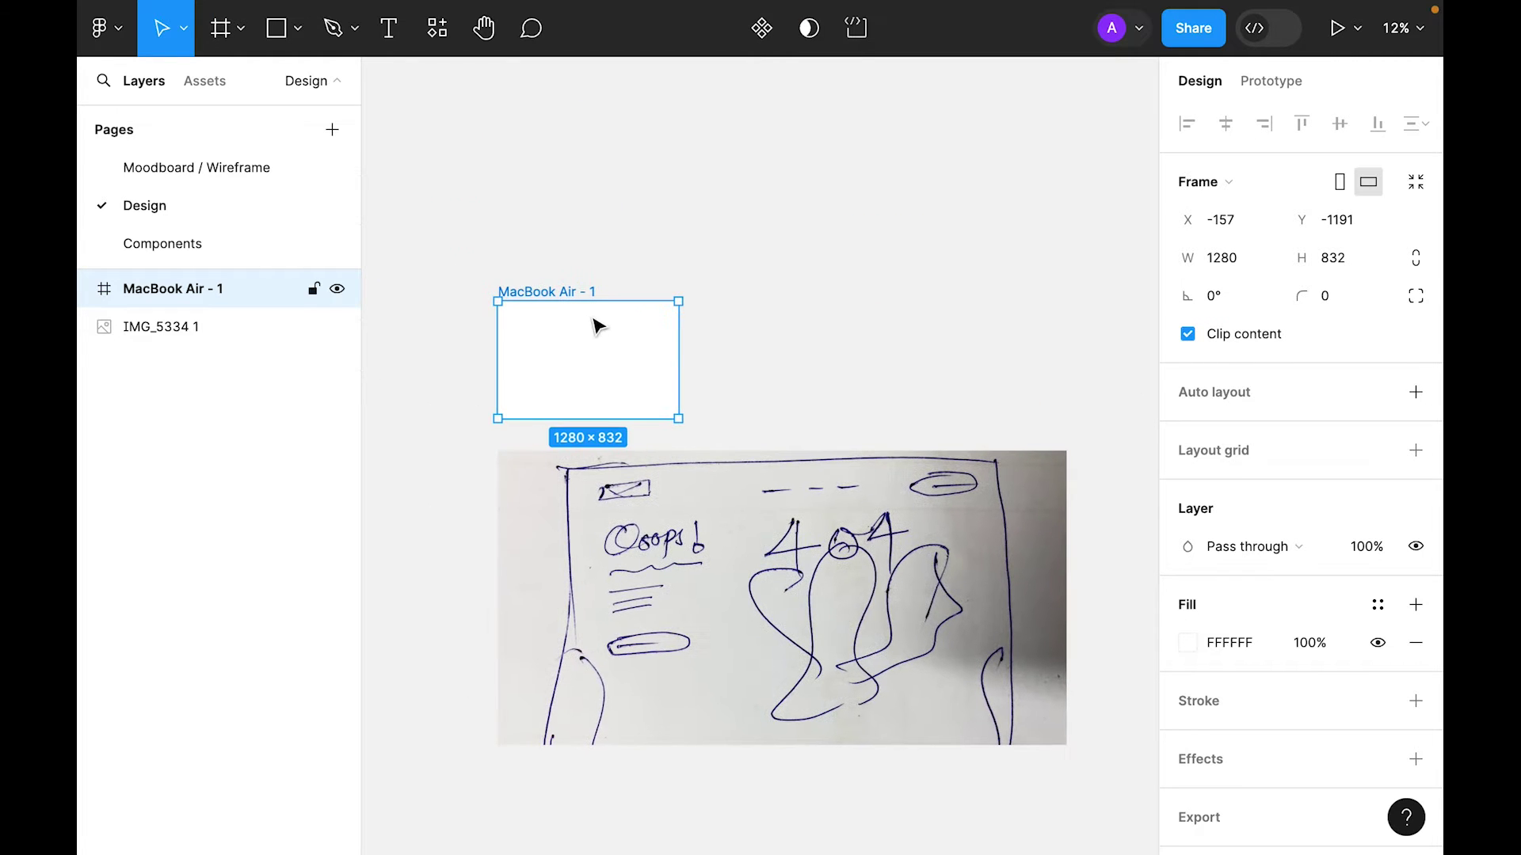
{"action": "double_click", "coordinate": [581, 291]}
{"action": "type", "text": "Day #8 404 Page design"}
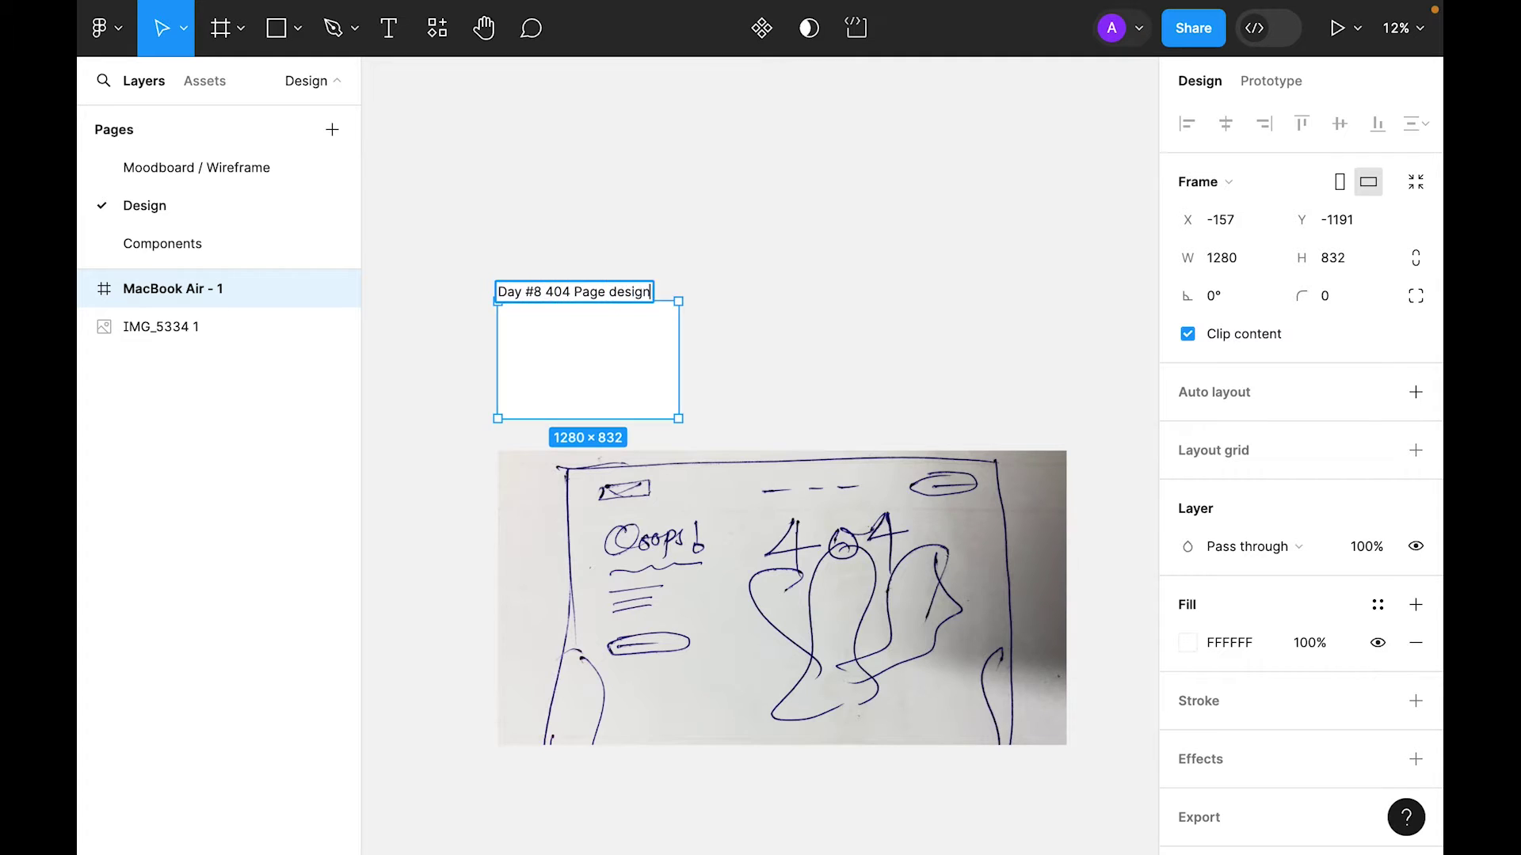
{"action": "key", "text": "Return"}
{"action": "key", "text": "shift+2"}
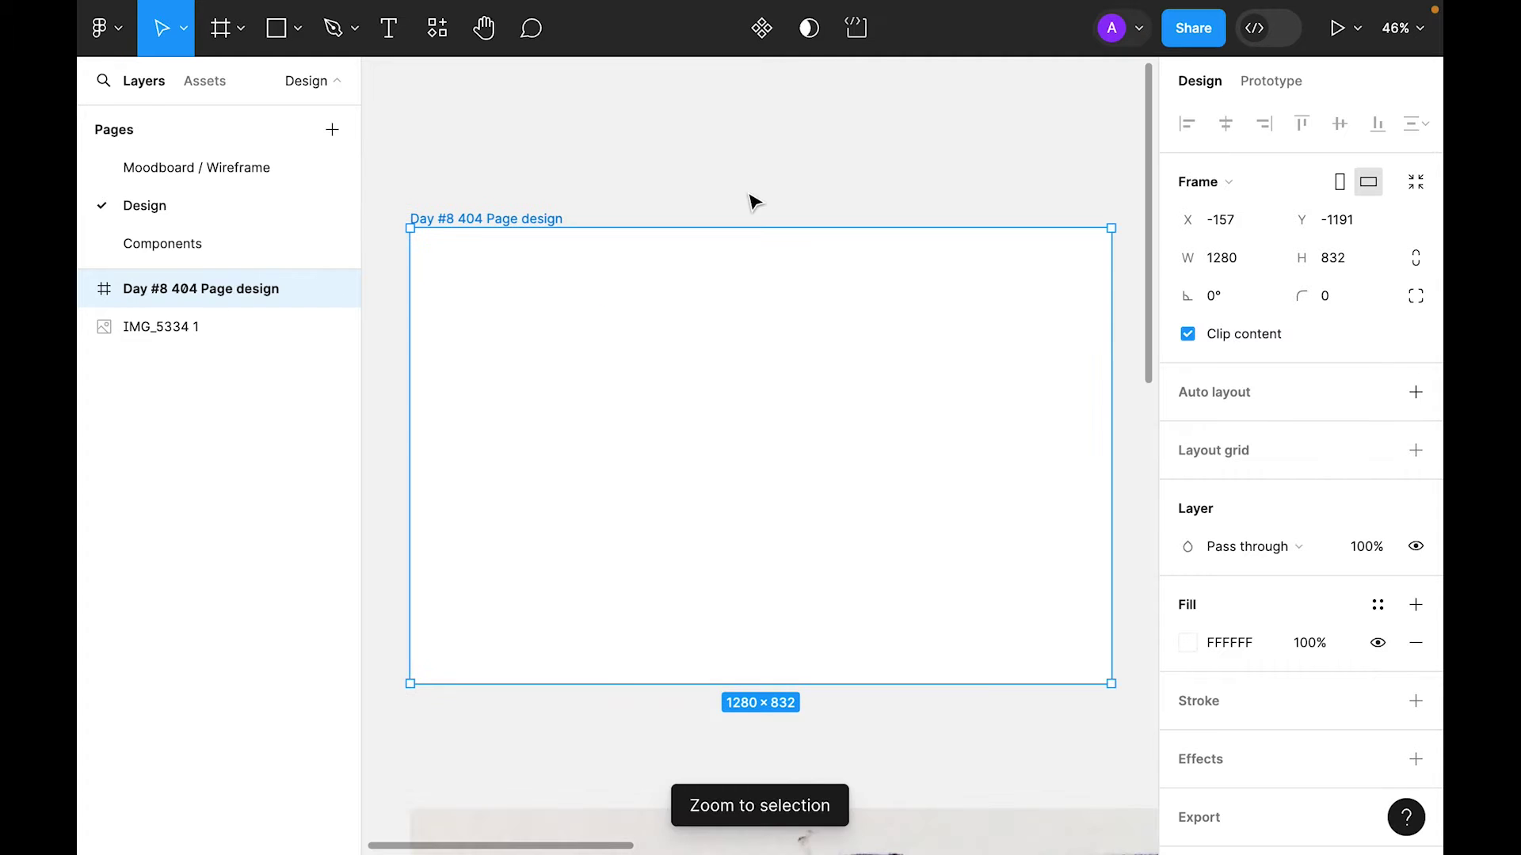
Step: Give the frame a 12-column layout grid in light grey CDCDCD at 10%
{"action": "left_click", "coordinate": [1415, 452]}
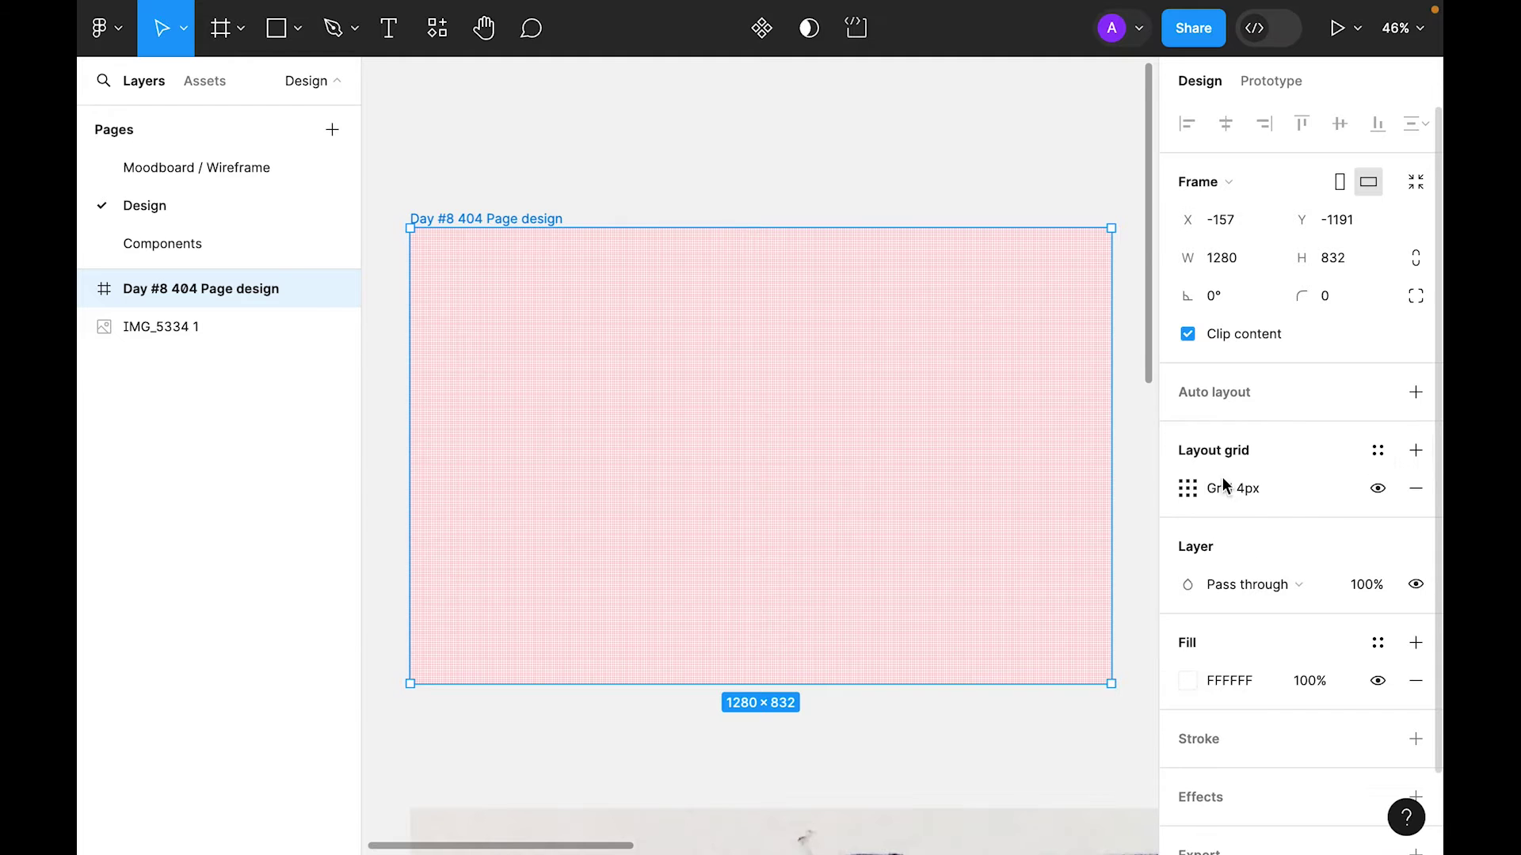
{"action": "left_click", "coordinate": [1187, 489]}
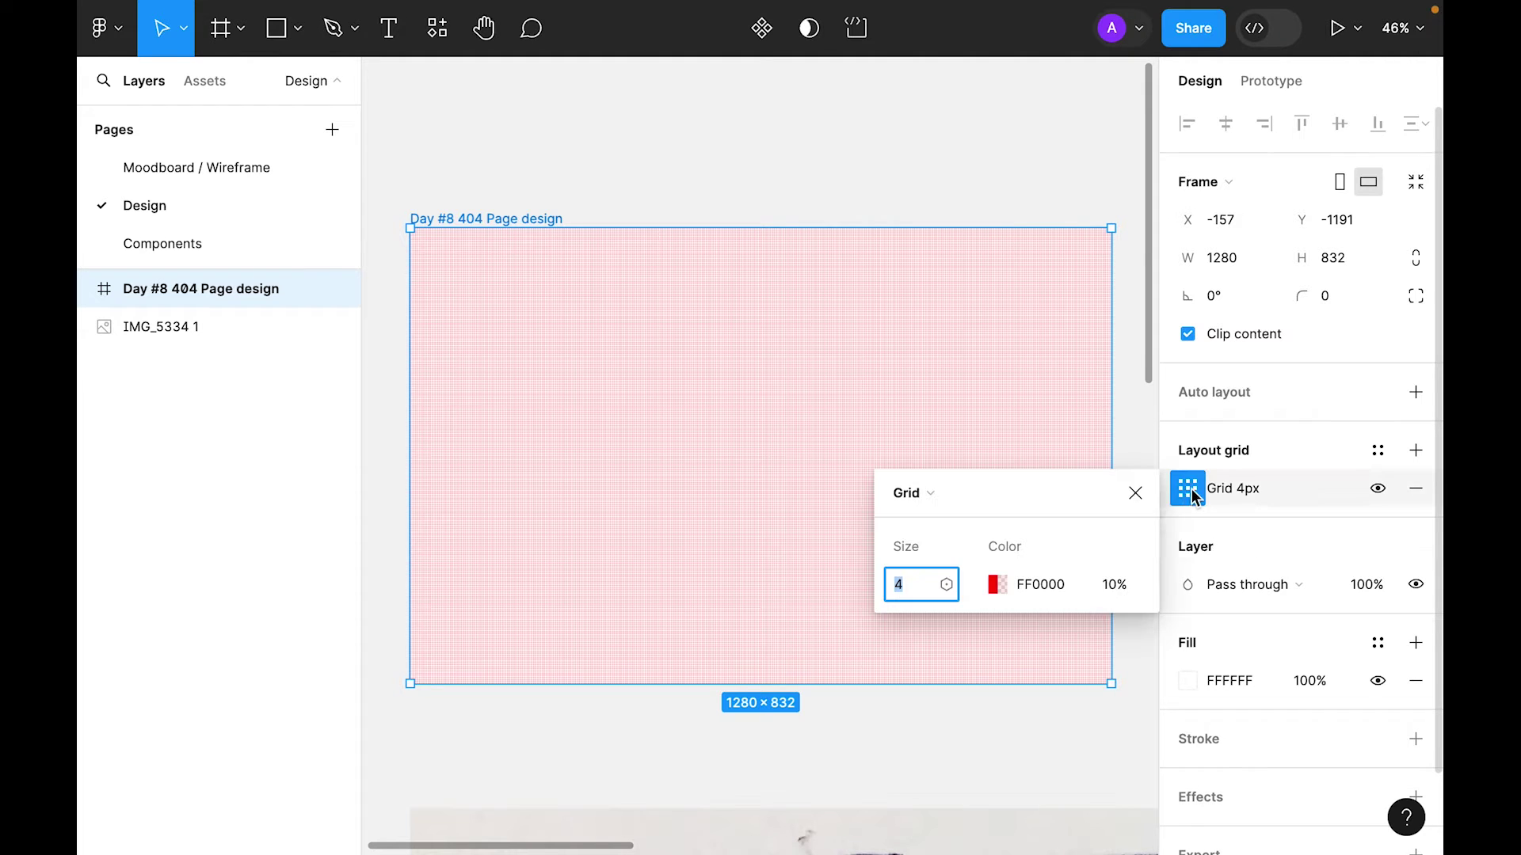
{"action": "left_click", "coordinate": [975, 499]}
{"action": "left_click", "coordinate": [962, 522]}
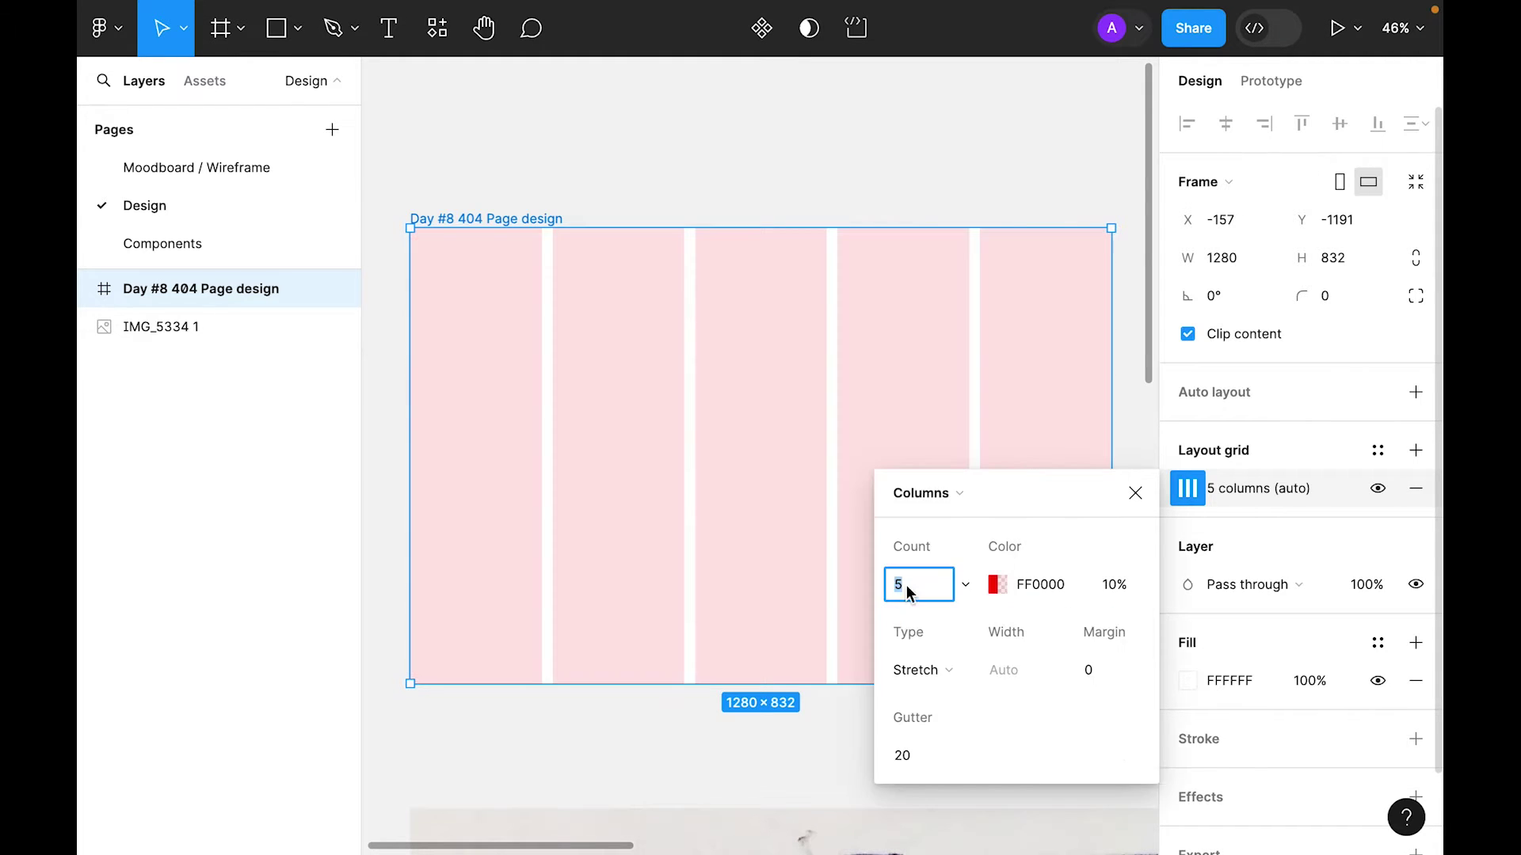
{"action": "type", "text": "12"}
{"action": "key", "text": "Return"}
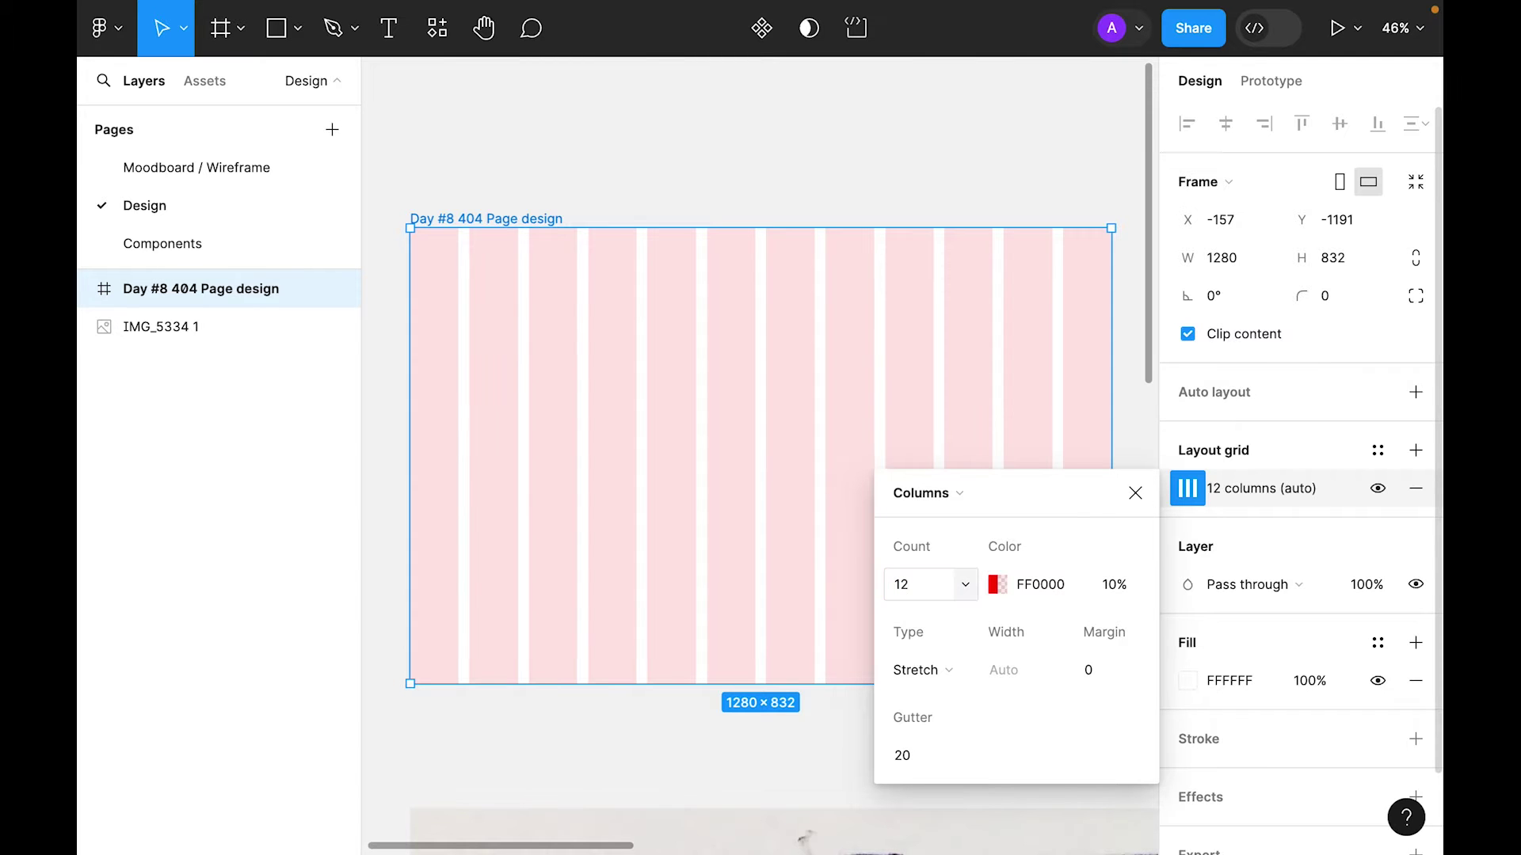
{"action": "left_click", "coordinate": [995, 600]}
{"action": "left_click_drag", "start_coordinate": [650, 303], "coordinate": [469, 302]}
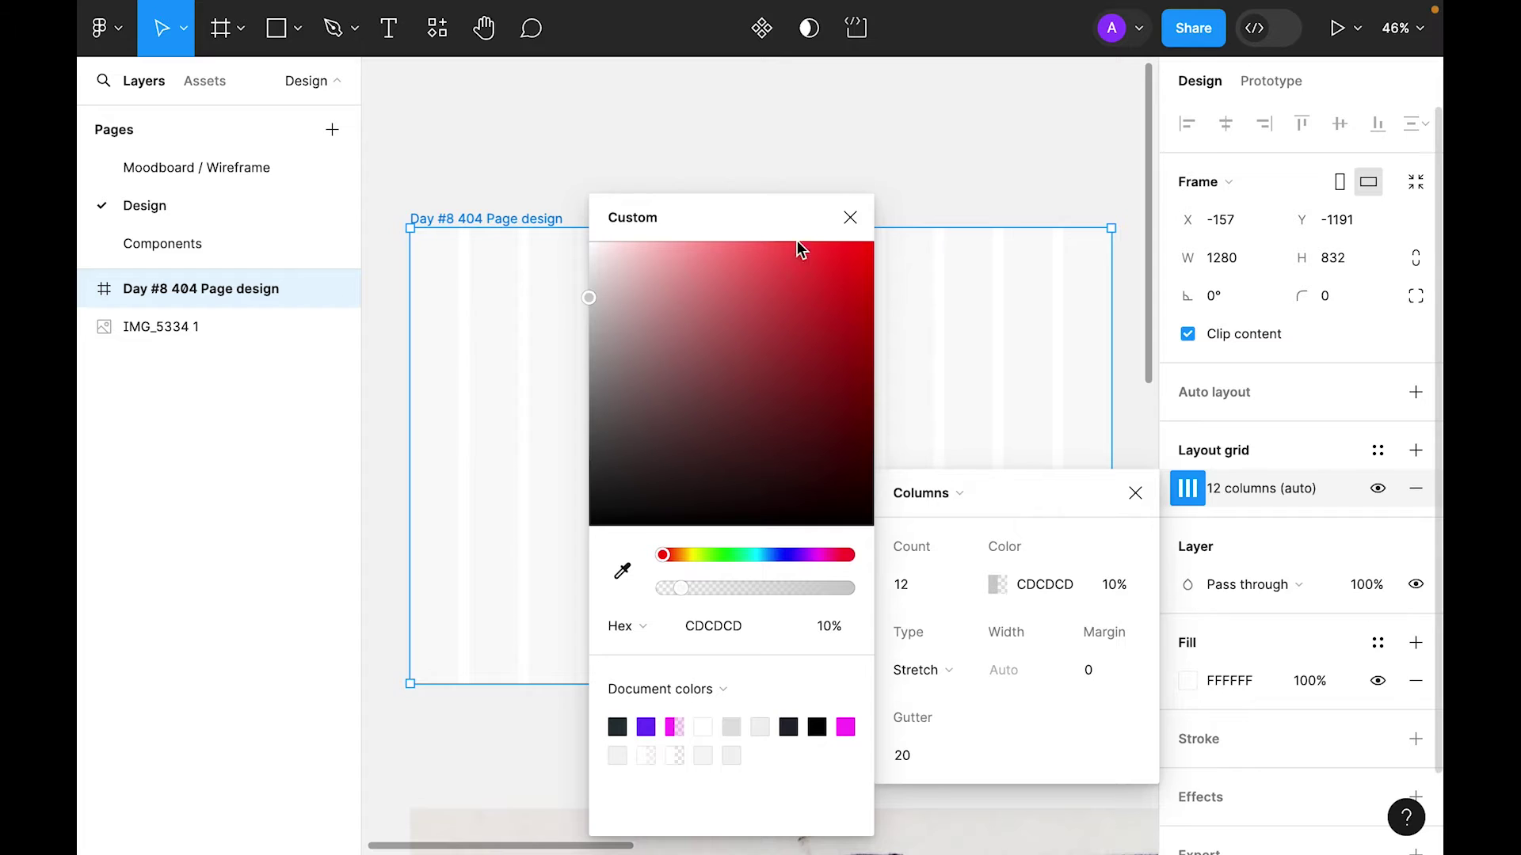
{"action": "left_click", "coordinate": [850, 219]}
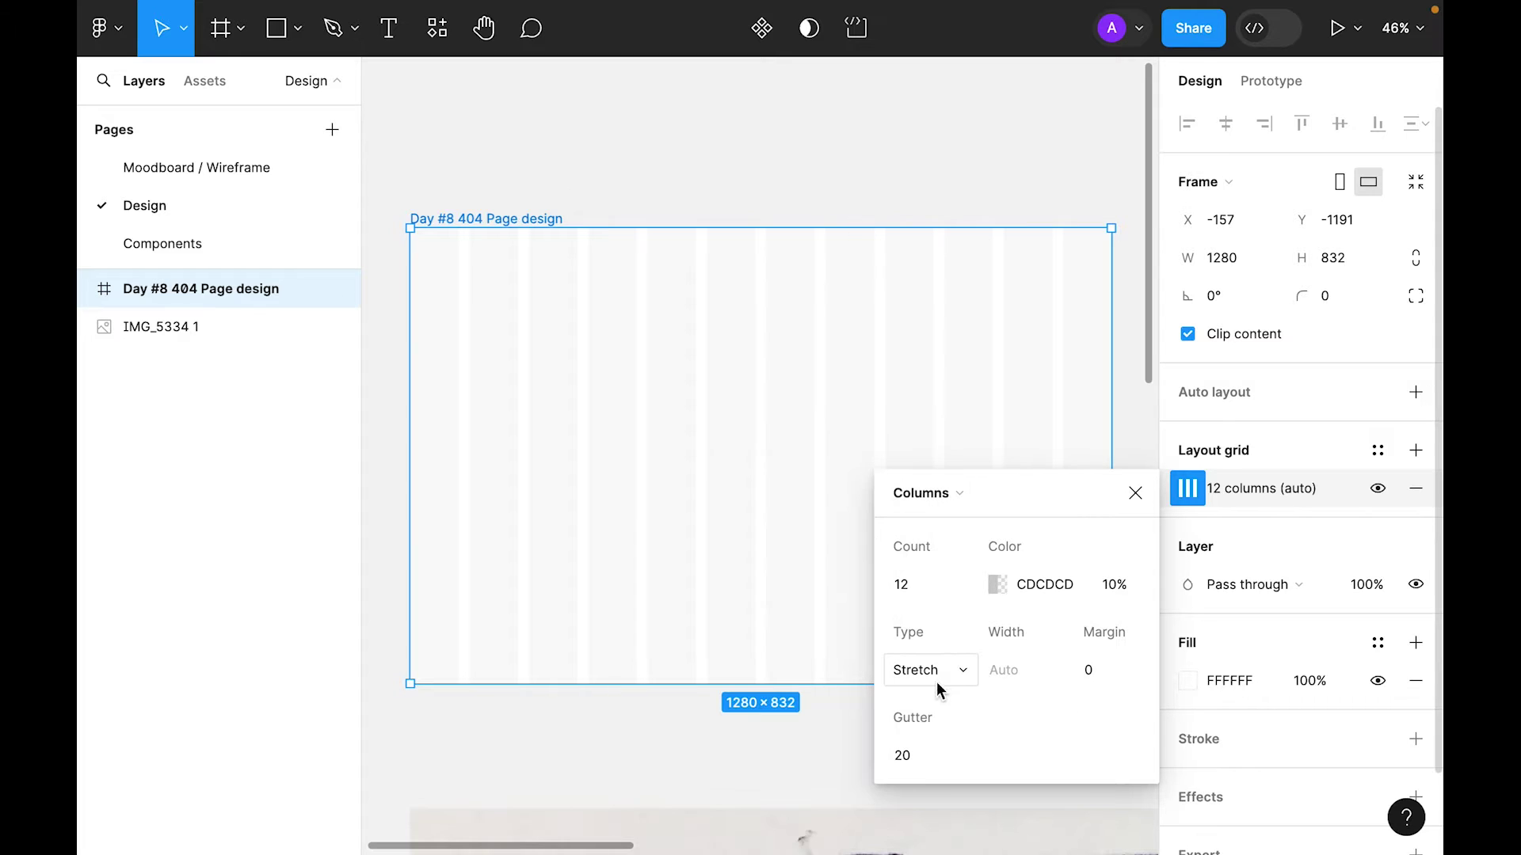
Step: Set the column grid's margin to 24 and gutter to 24
{"action": "left_click", "coordinate": [1090, 669]}
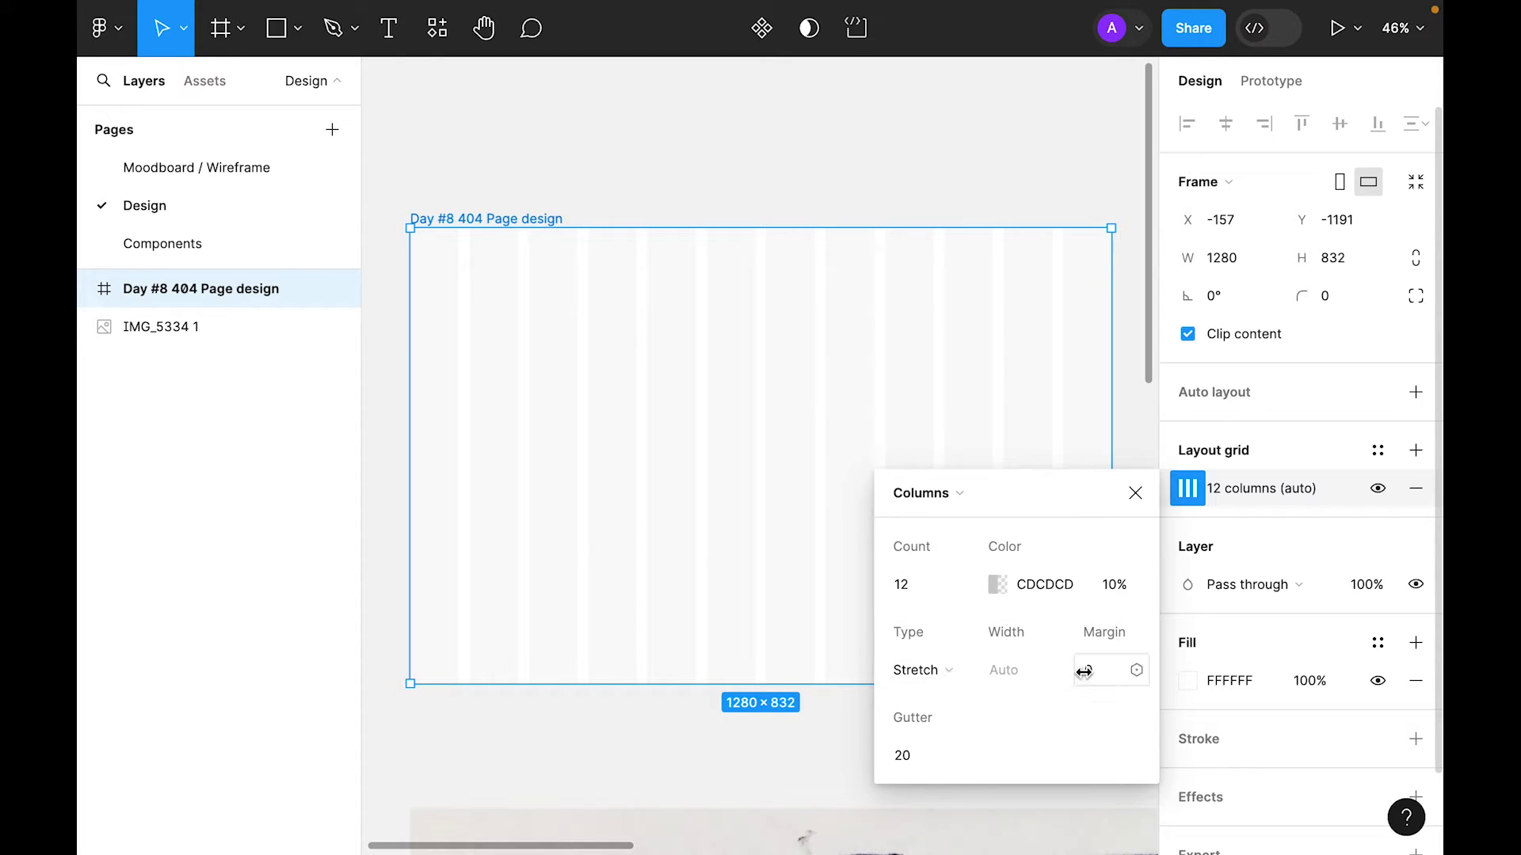
{"action": "type", "text": "24"}
{"action": "key", "text": "Return"}
{"action": "left_click", "coordinate": [906, 757]}
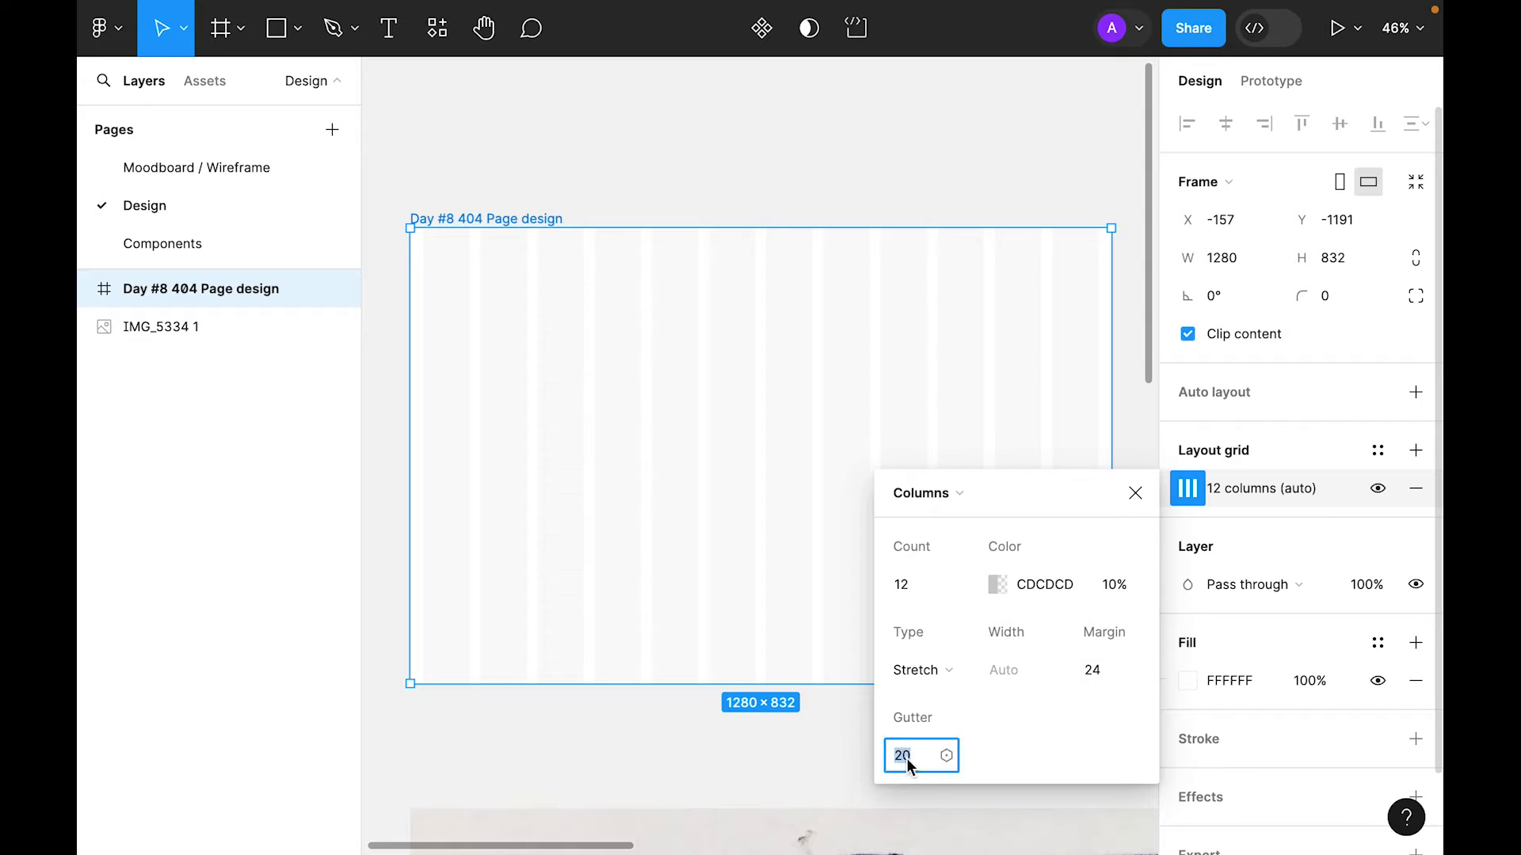
{"action": "type", "text": "24"}
{"action": "key", "text": "Return"}
Step: Add a 'UIX Design' text layer near the frame's top-left corner
{"action": "left_click", "coordinate": [1135, 493]}
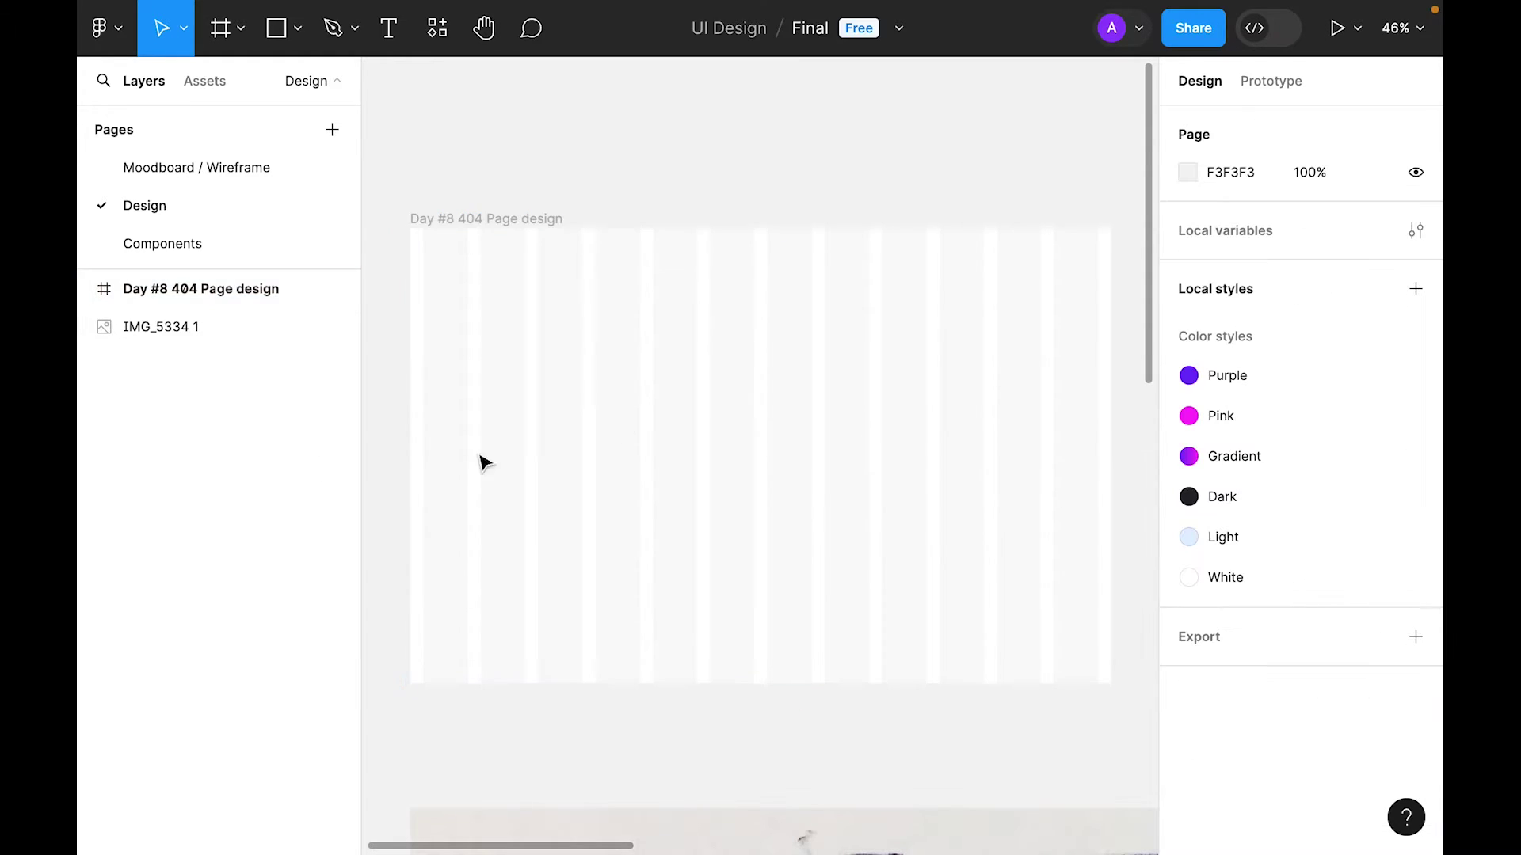
{"action": "left_click", "coordinate": [440, 232]}
{"action": "key", "text": "Escape"}
{"action": "scroll", "coordinate": [610, 349], "scroll_direction": "down", "scroll_amount": 2}
{"action": "scroll", "coordinate": [610, 349], "scroll_direction": "left", "scroll_amount": 1}
{"action": "key", "text": "t"}
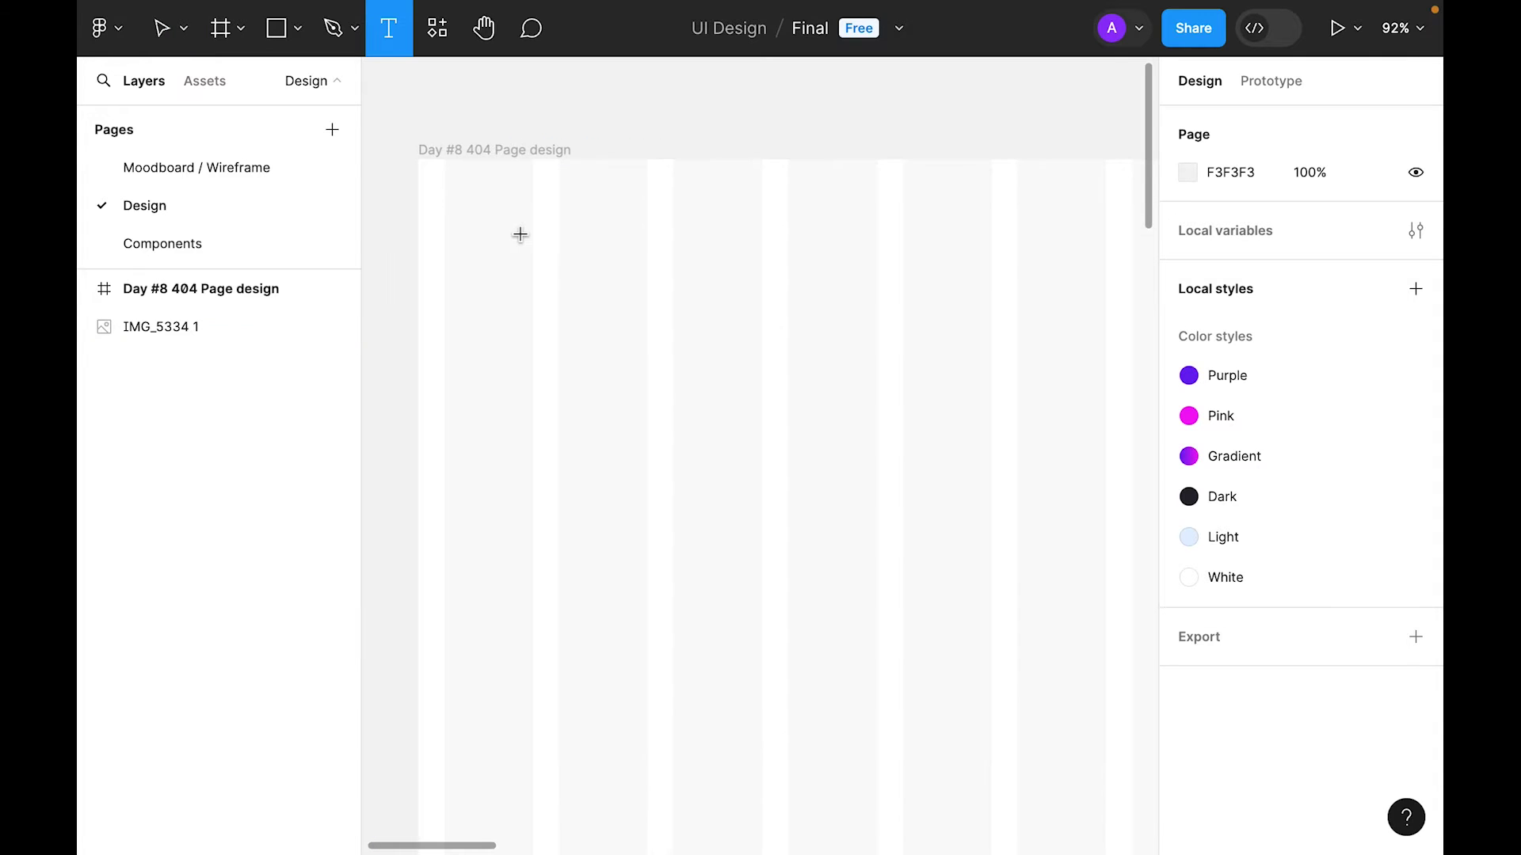
{"action": "left_click", "coordinate": [522, 232]}
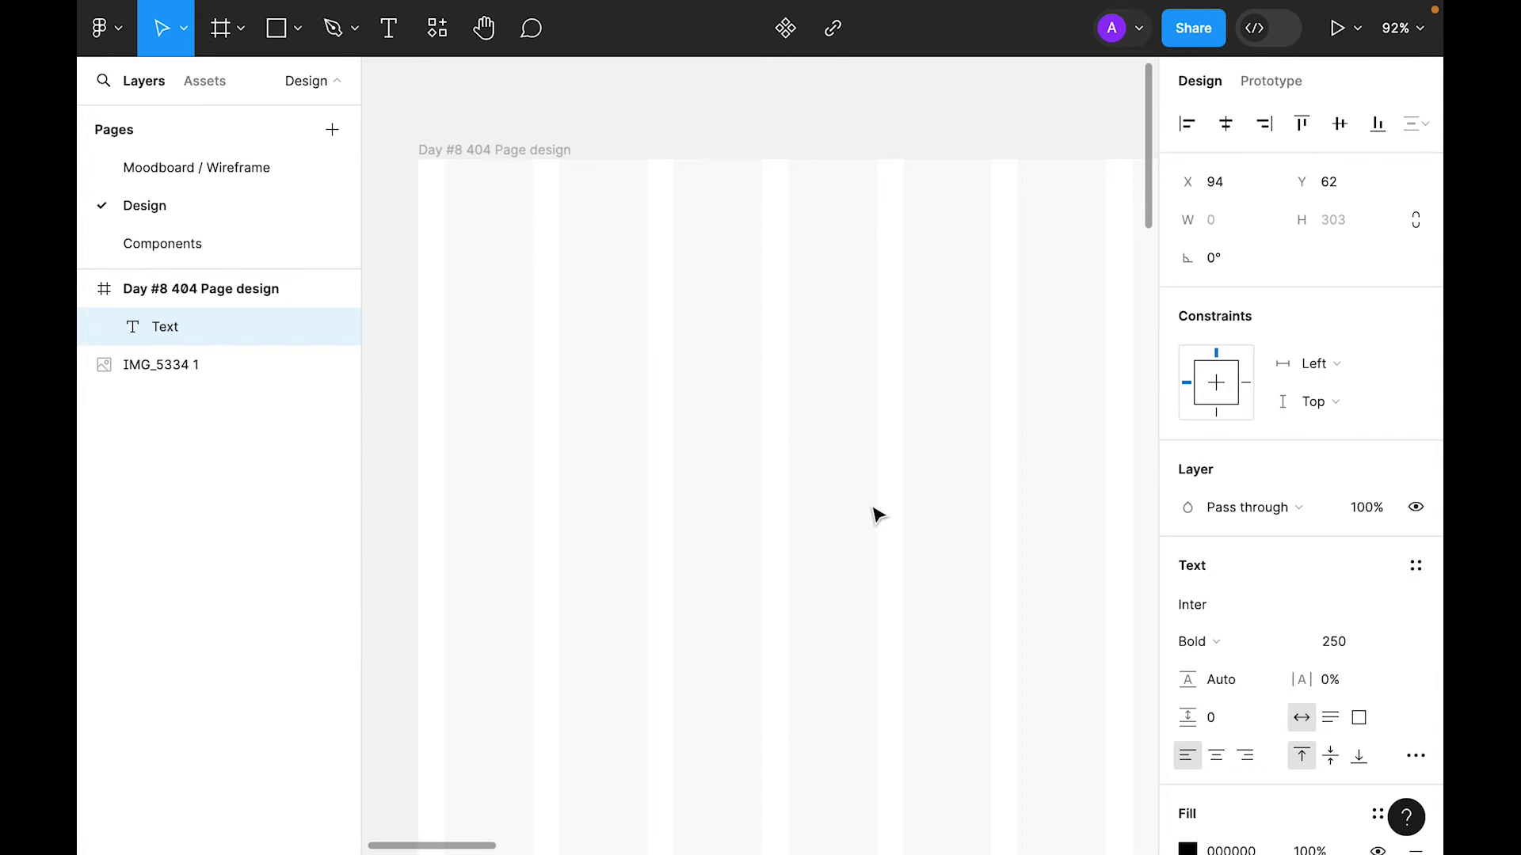
{"action": "type", "text": "UIX Design"}
{"action": "key", "text": "ctrl+minus"}
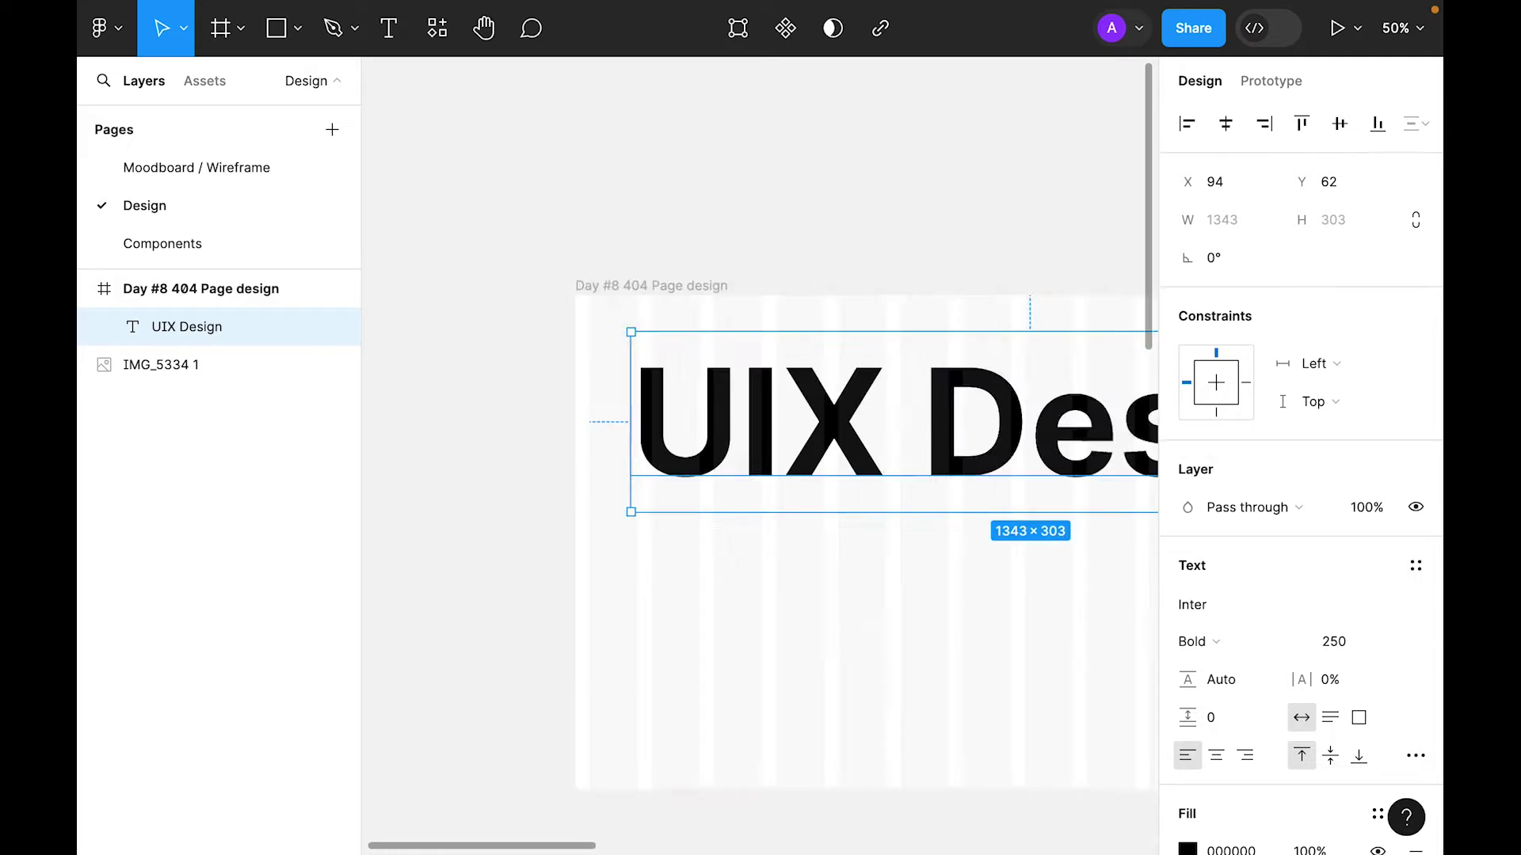
{"action": "type", "text": "ig"}
{"action": "key", "text": "ctrl+minus"}
{"action": "scroll", "coordinate": [1260, 586], "scroll_direction": "down", "scroll_amount": 3}
Step: Set the UIX Design text to Poppins at size 20
{"action": "left_click", "coordinate": [1237, 342]}
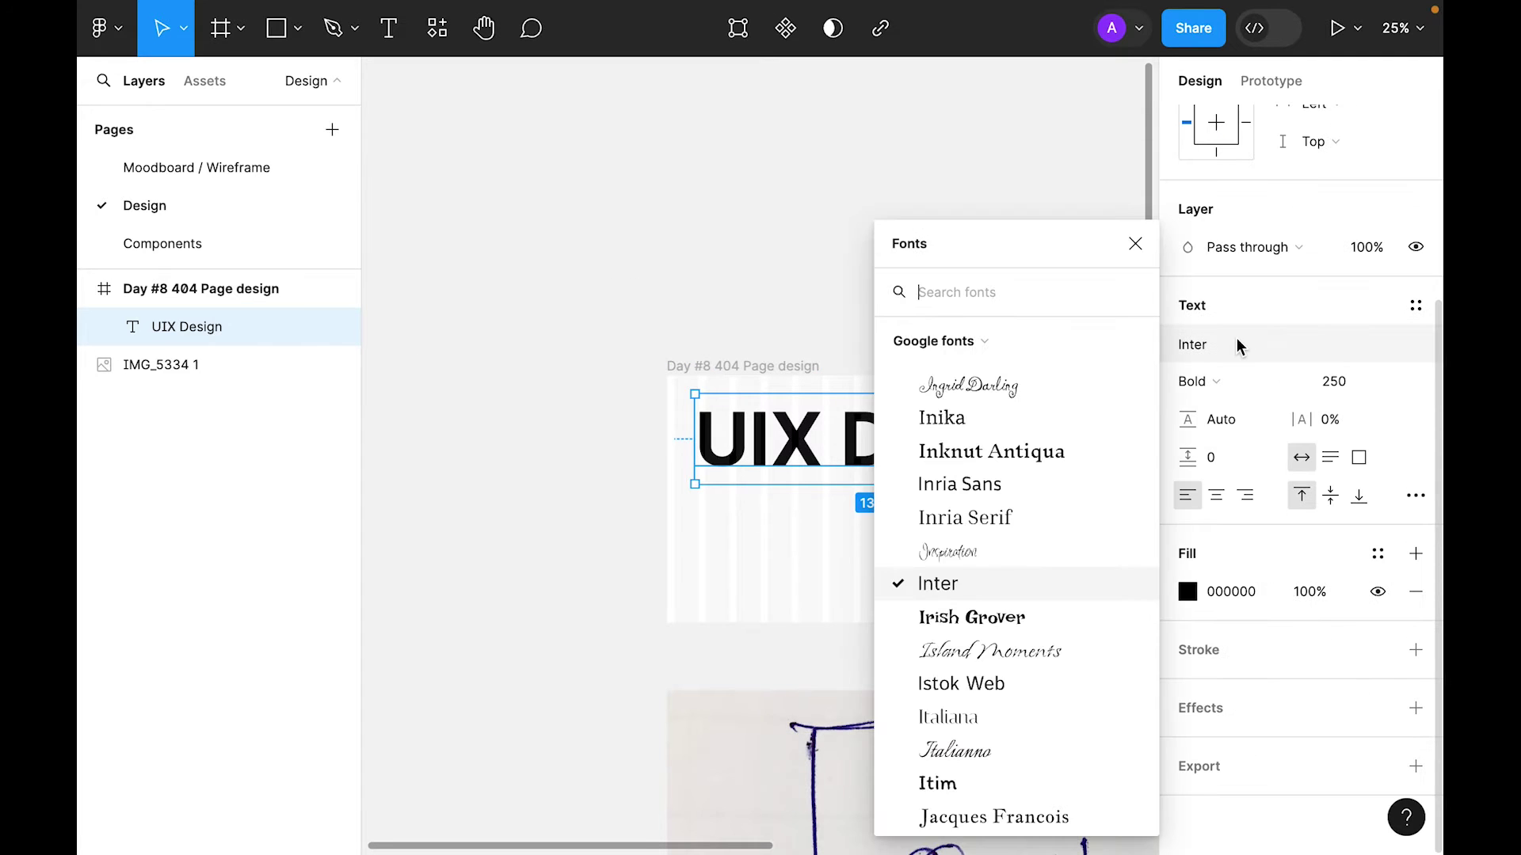
{"action": "type", "text": "pop"}
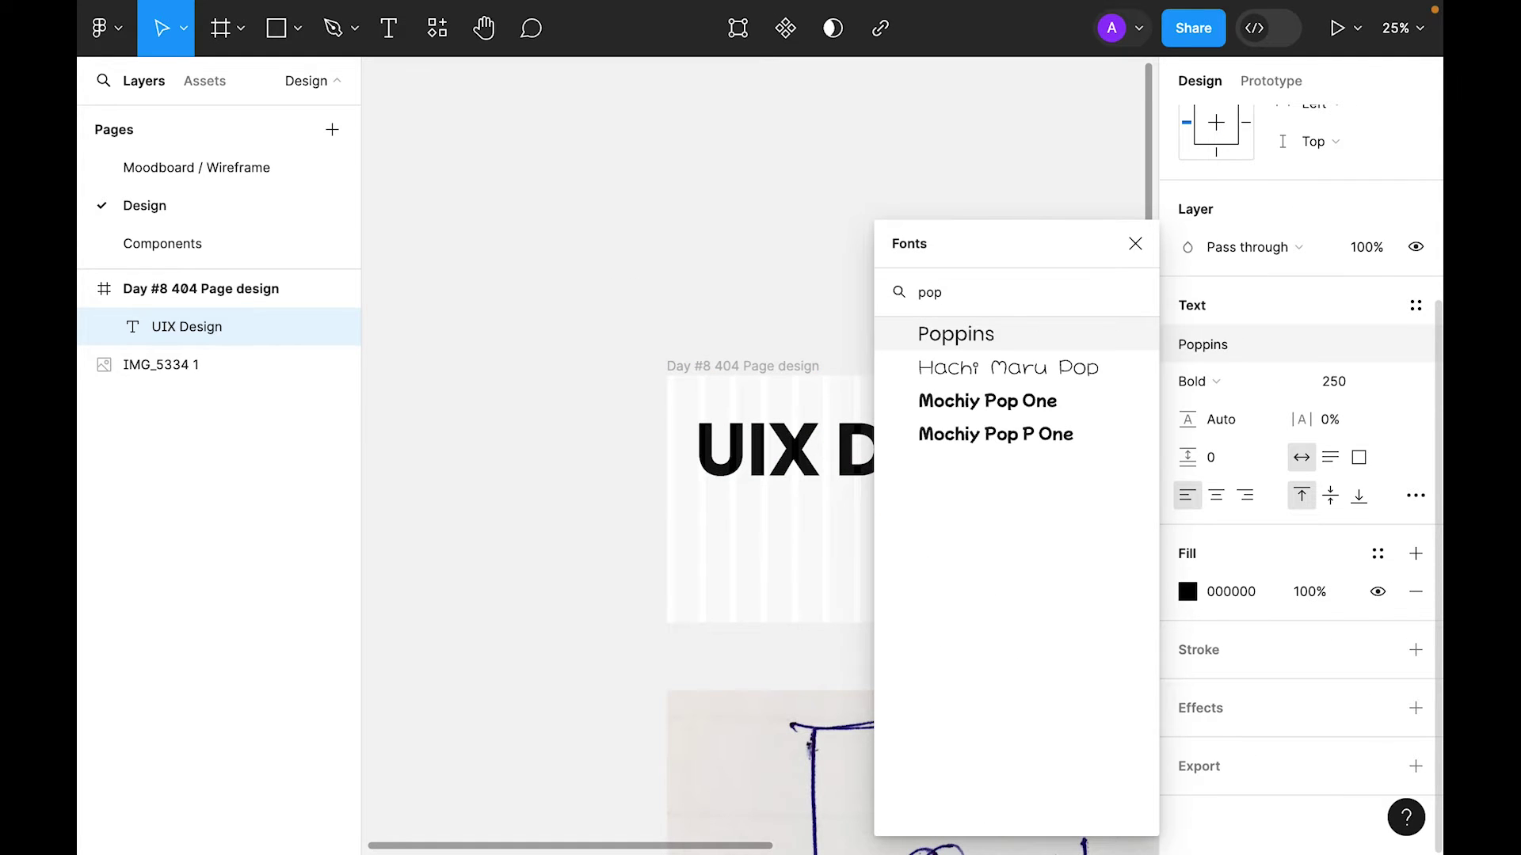
{"action": "key", "text": "Return"}
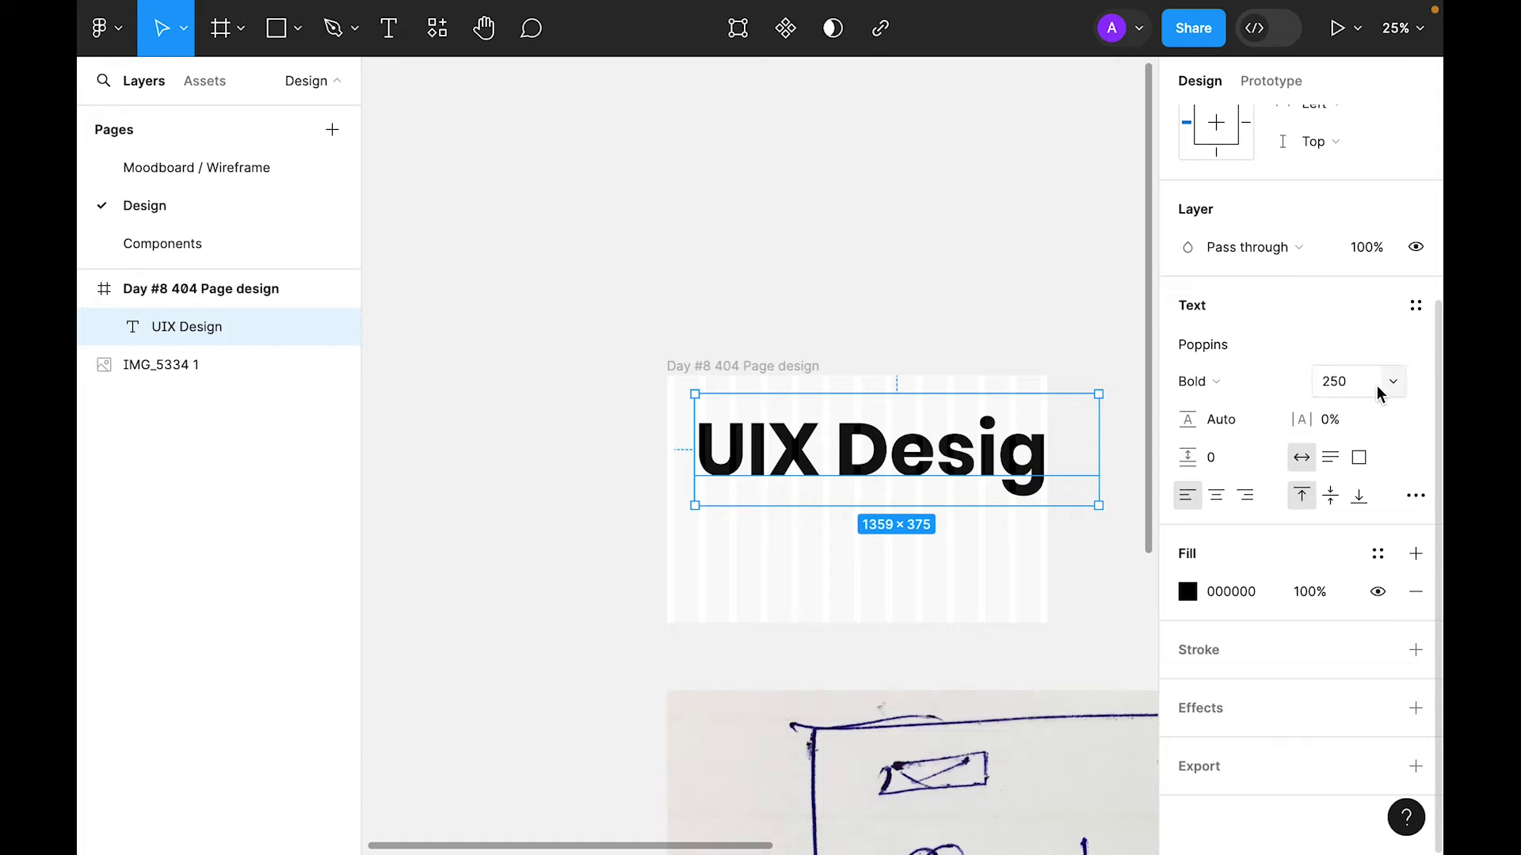
{"action": "left_click", "coordinate": [1399, 381]}
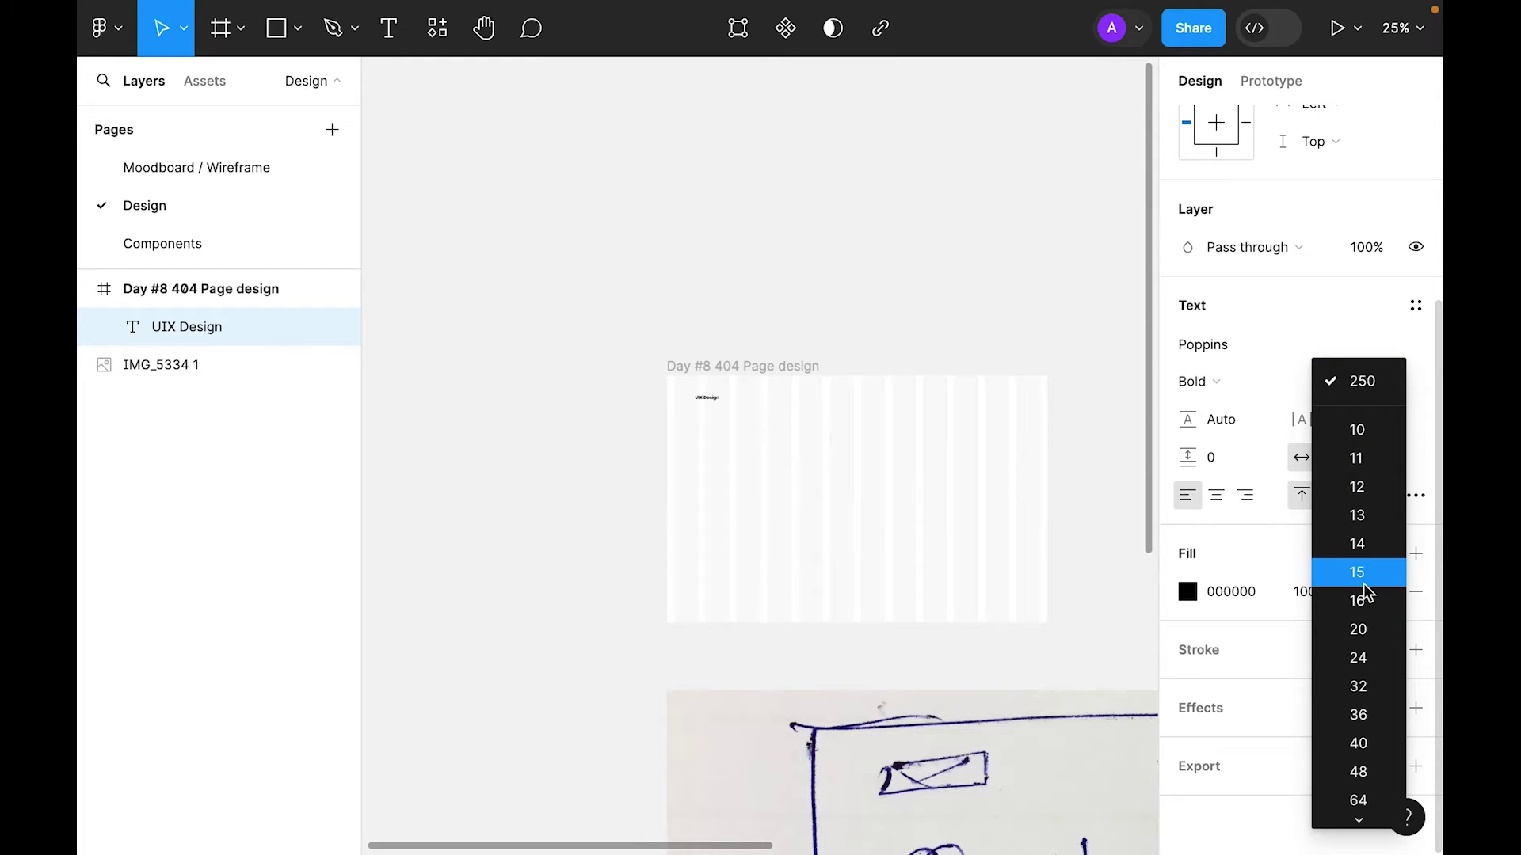
{"action": "left_click", "coordinate": [1357, 629]}
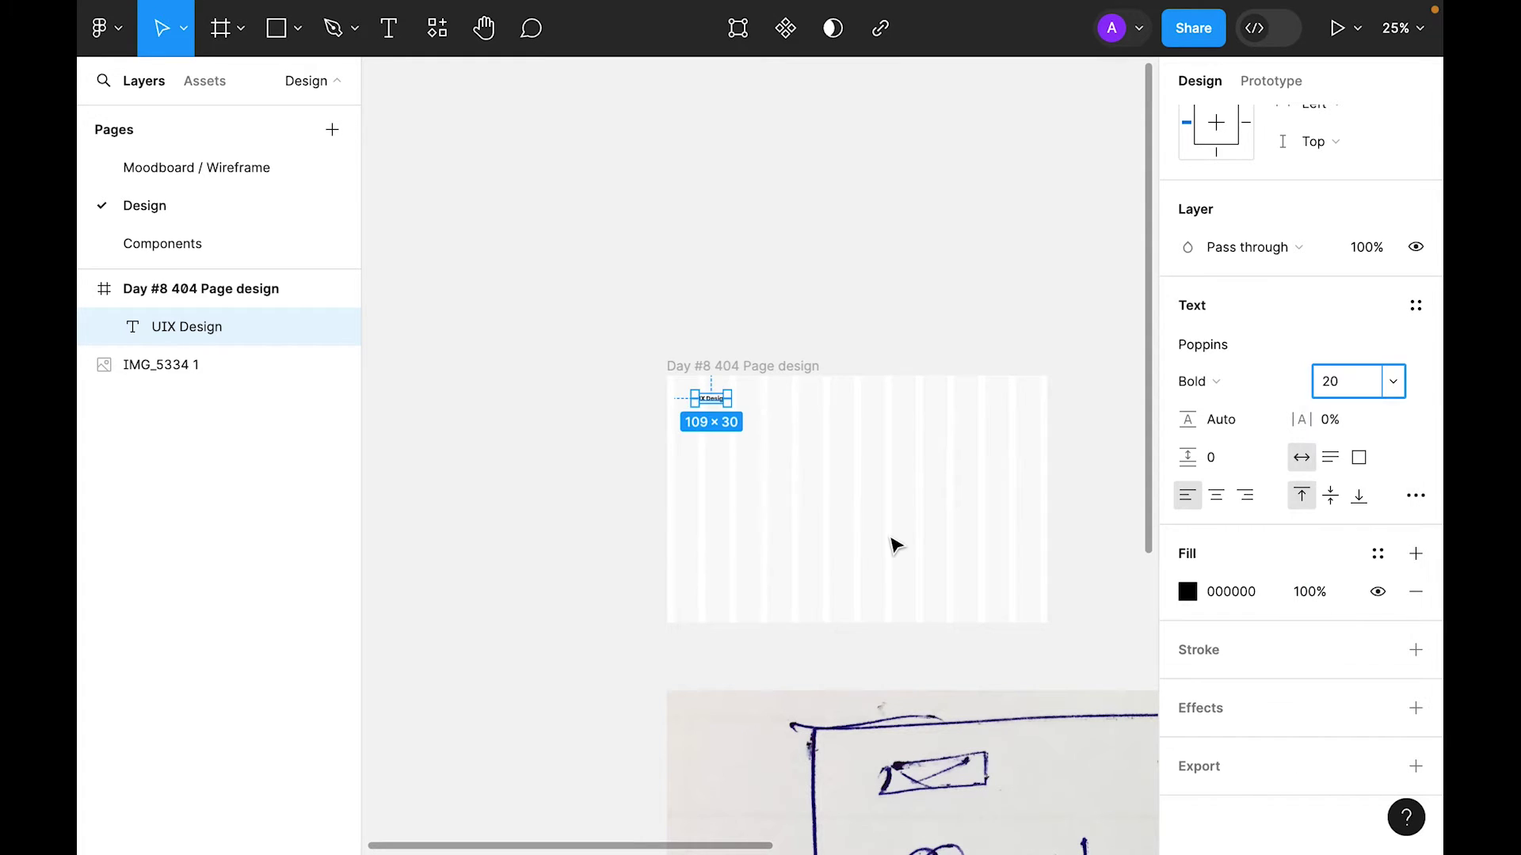
{"action": "left_click", "coordinate": [866, 498]}
{"action": "left_click", "coordinate": [765, 368]}
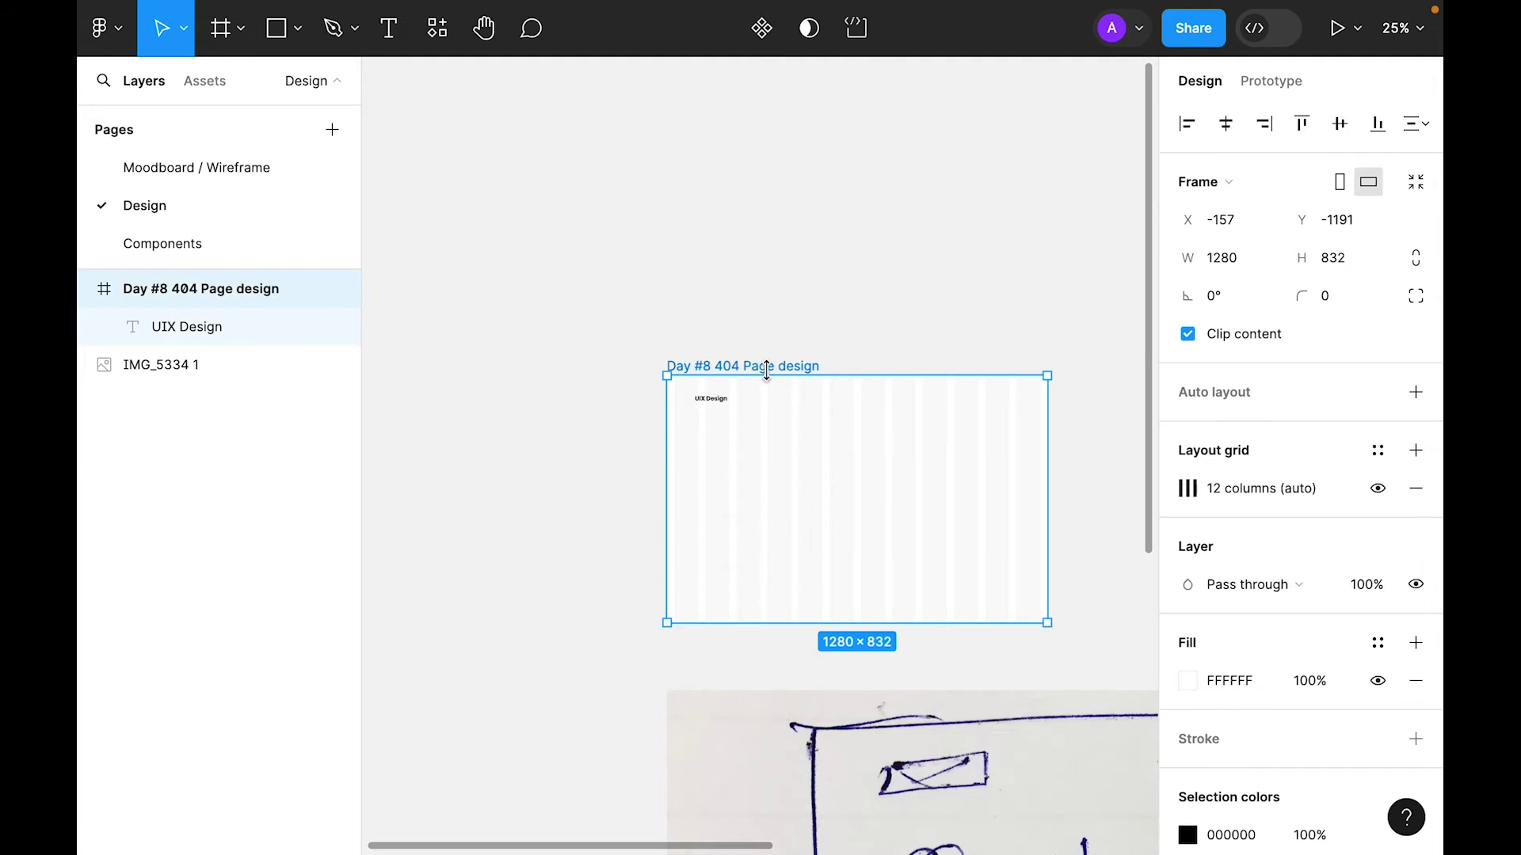
{"action": "key", "text": "shift+2"}
{"action": "left_click", "coordinate": [492, 316]}
{"action": "left_click", "coordinate": [489, 264]}
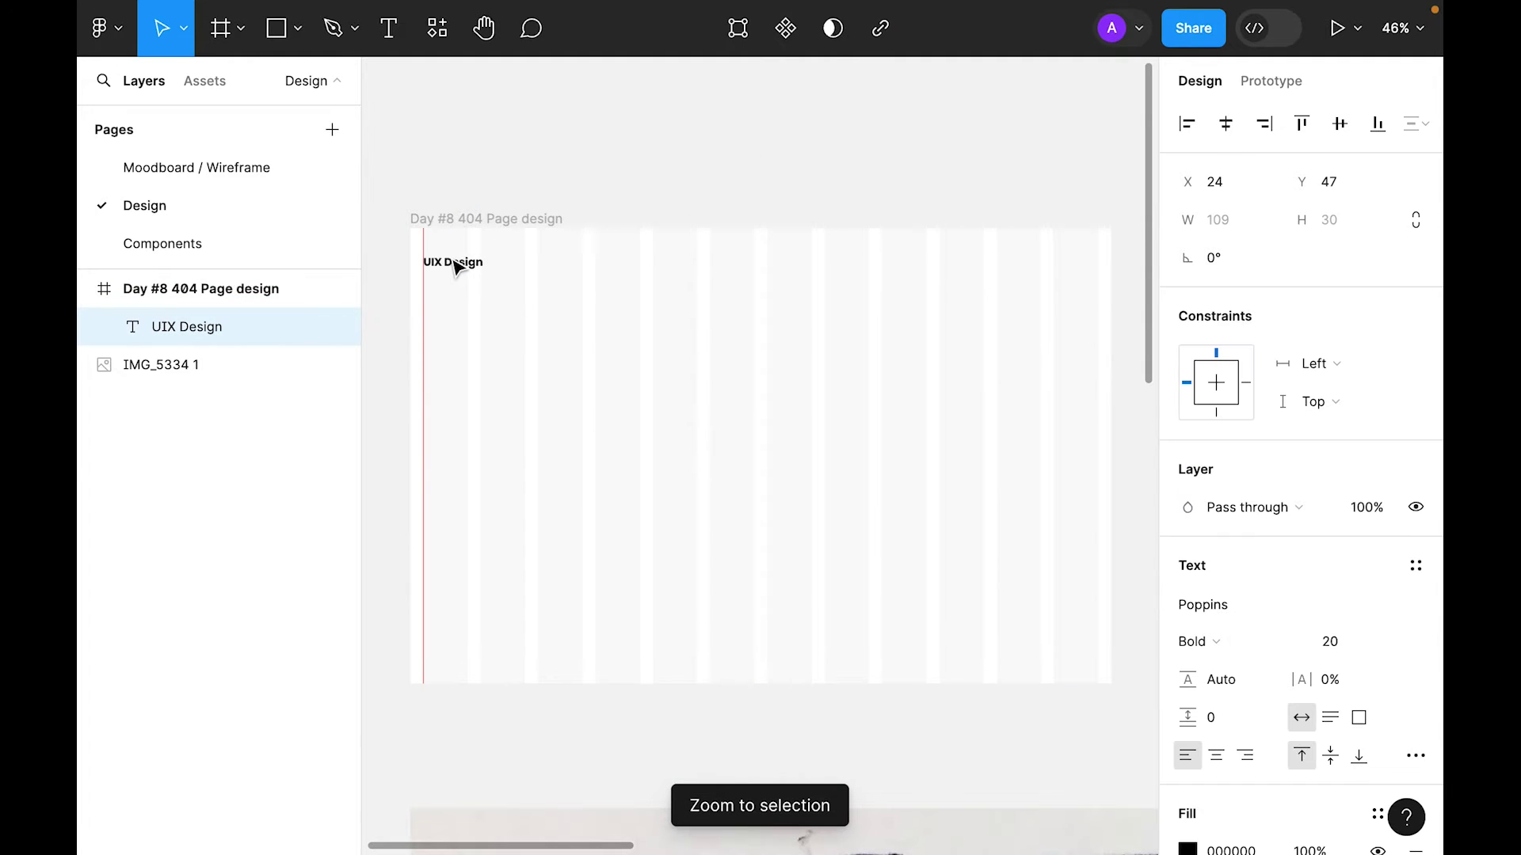
{"action": "left_click", "coordinate": [604, 357]}
{"action": "left_click", "coordinate": [482, 266]}
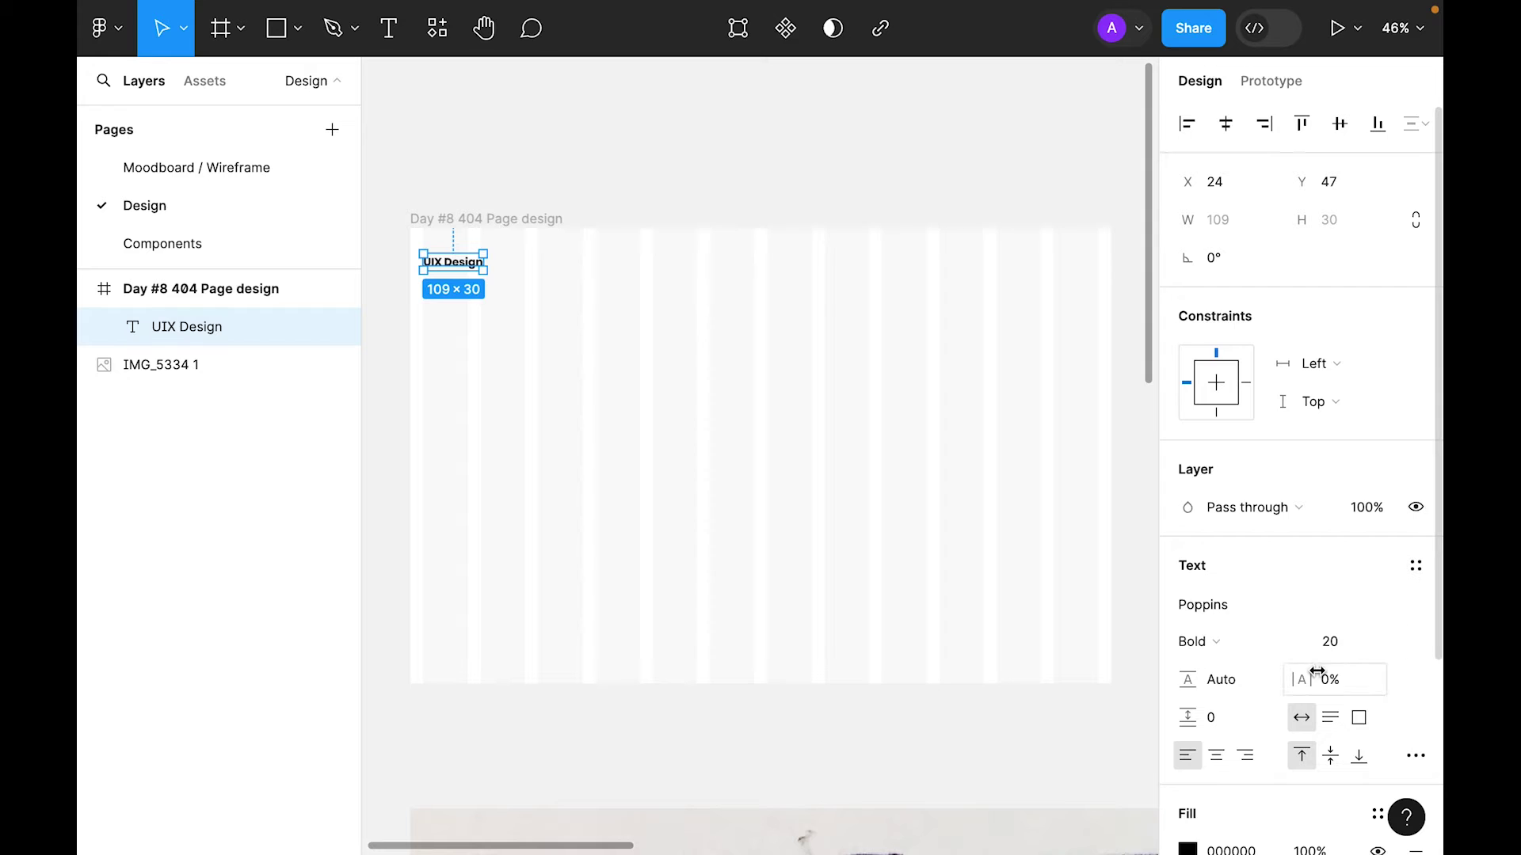
Step: Adjust the heading's font size and apply the Gradient colour style to UIX Design
{"action": "left_click", "coordinate": [1337, 642]}
{"action": "left_click", "coordinate": [544, 391]}
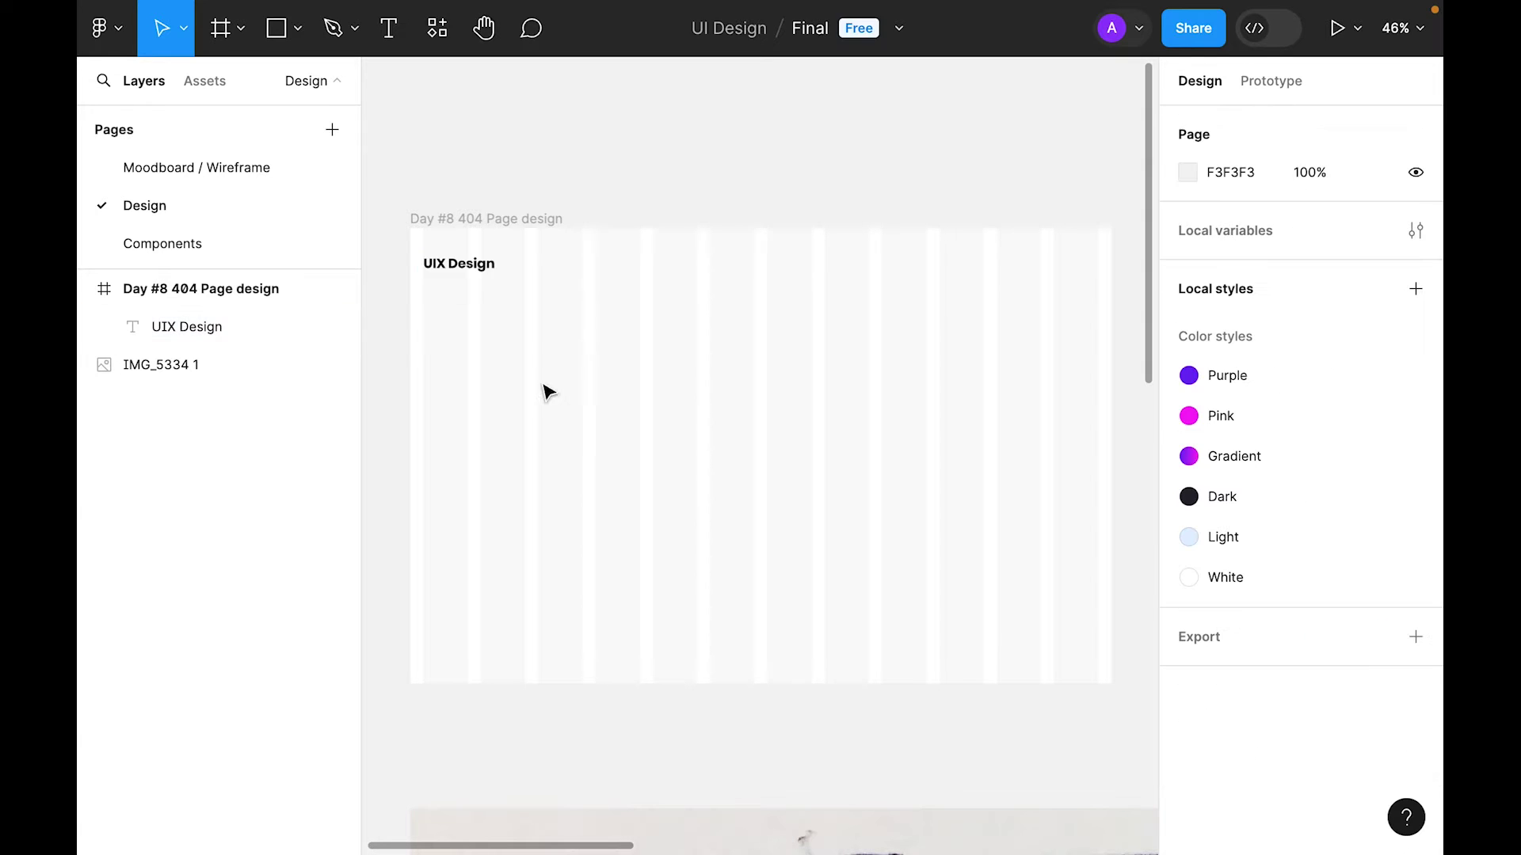
{"action": "left_click", "coordinate": [488, 274]}
{"action": "scroll", "coordinate": [1243, 533], "scroll_direction": "down", "scroll_amount": 3}
{"action": "left_click", "coordinate": [1378, 555]}
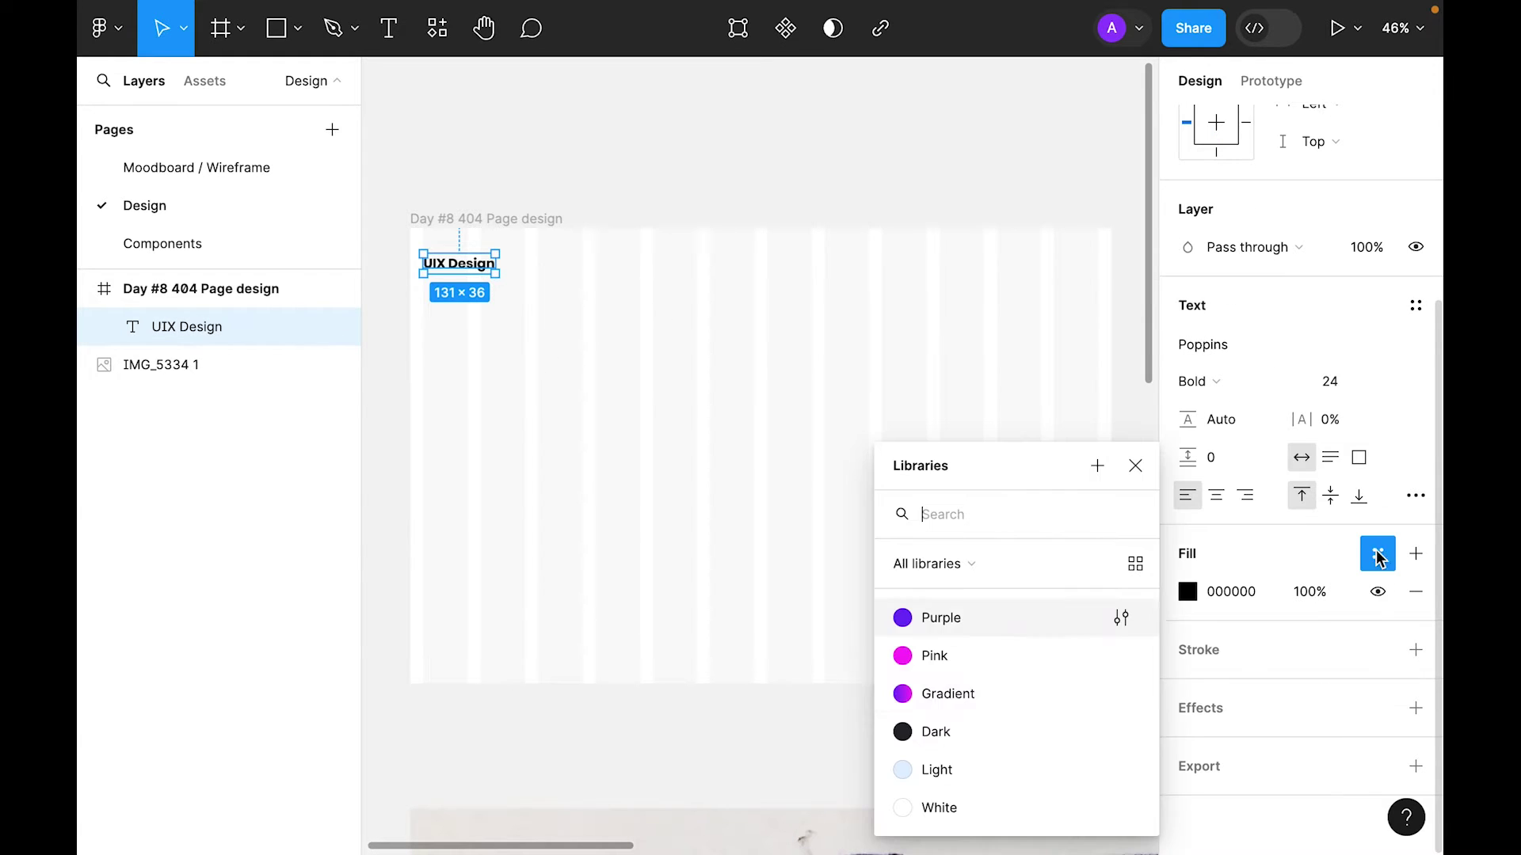
{"action": "left_click", "coordinate": [961, 697]}
Step: Duplicate the heading just below and change the copy's text to 'Academy'
{"action": "left_click", "coordinate": [598, 377]}
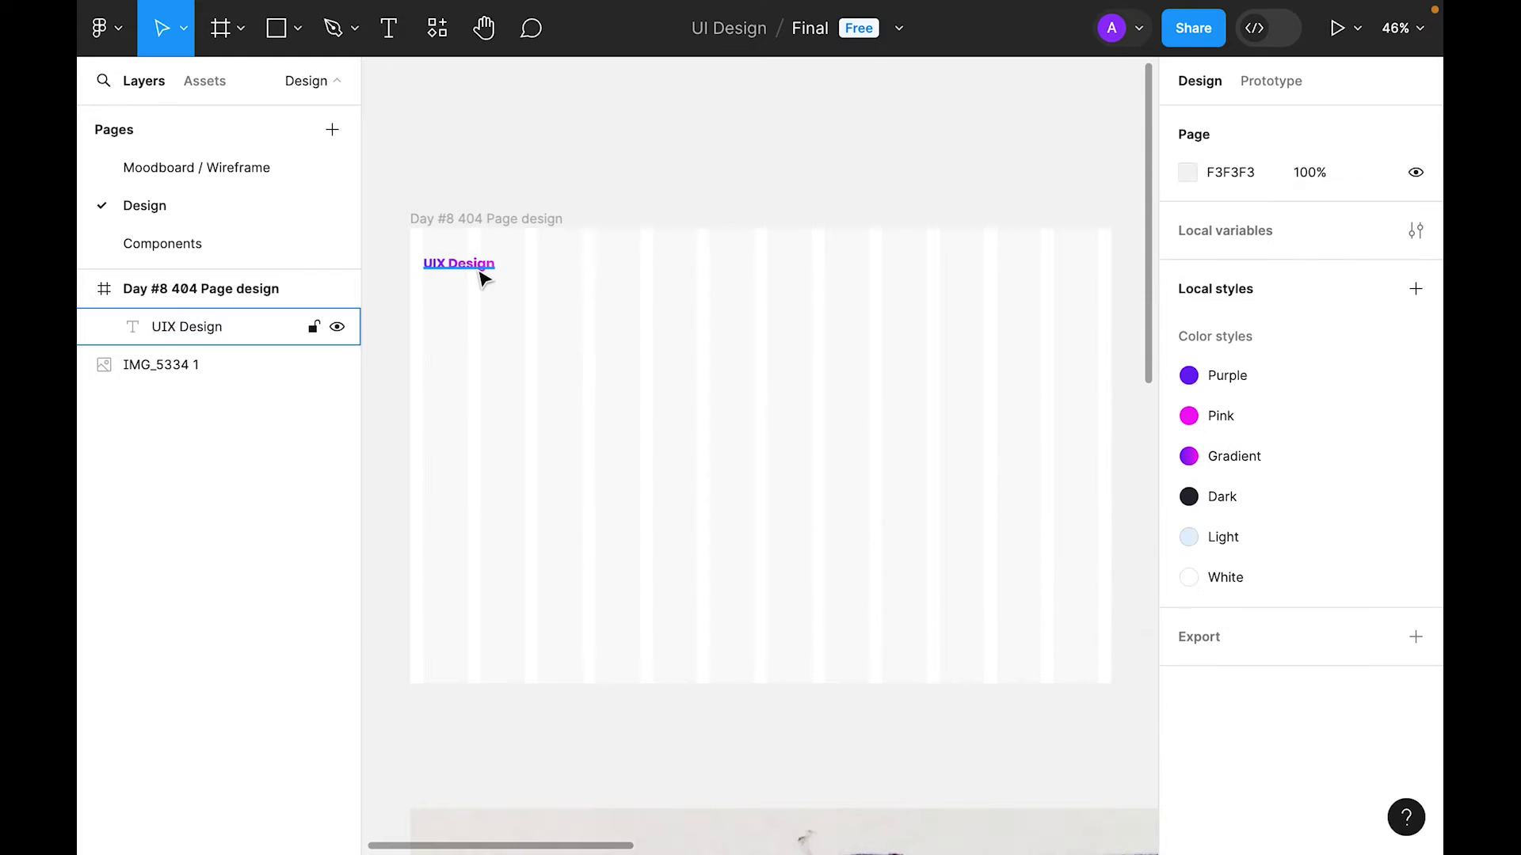
{"action": "left_click", "coordinate": [479, 273]}
{"action": "left_click_drag", "start_coordinate": [479, 274], "coordinate": [475, 313]}
{"action": "double_click", "coordinate": [473, 306]}
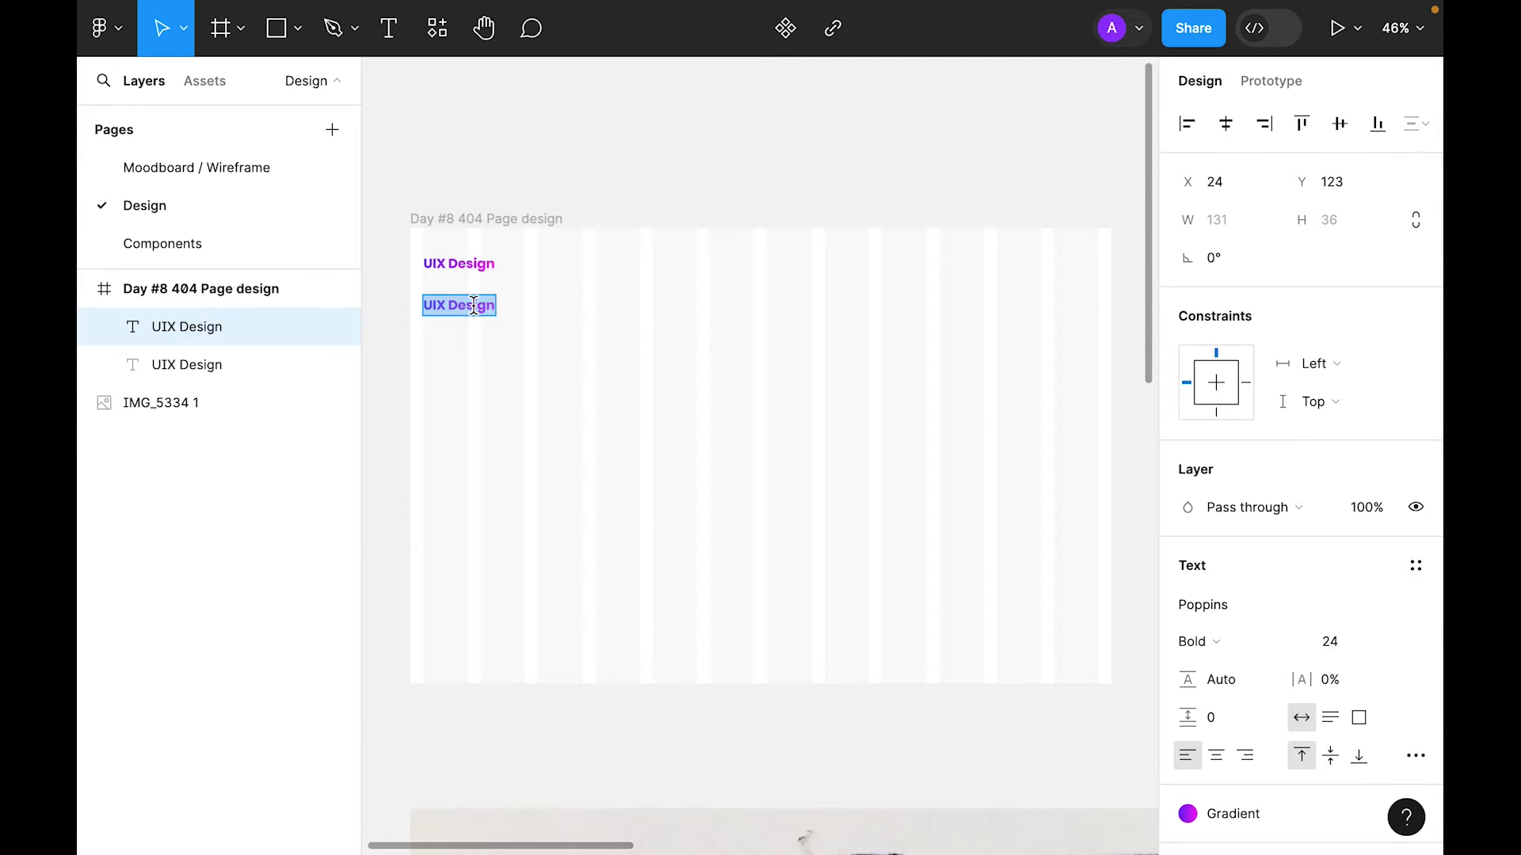
{"action": "type", "text": "Aca"}
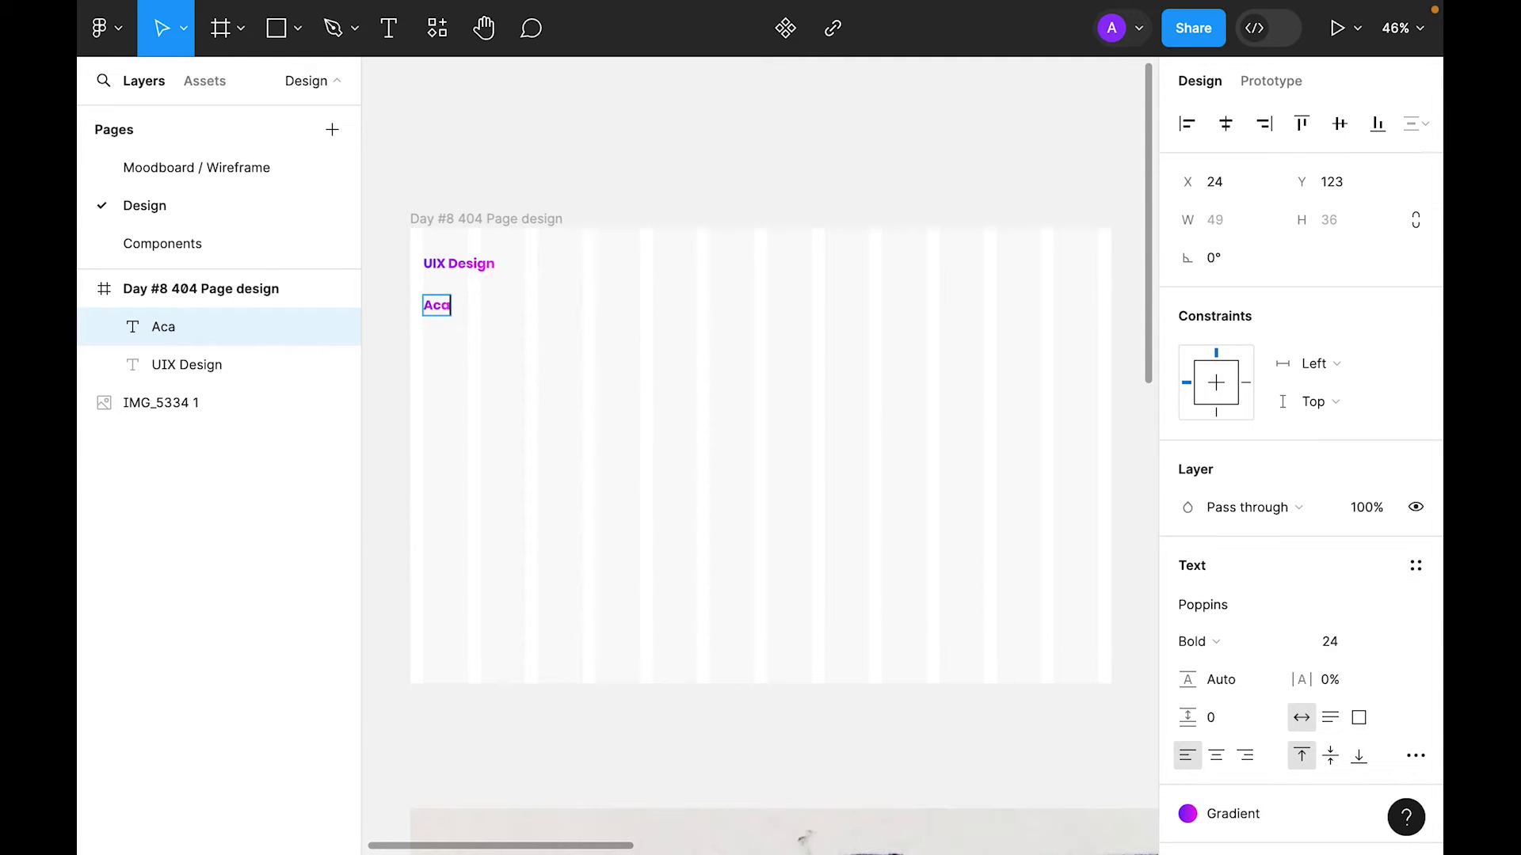
{"action": "type", "text": "demy"}
{"action": "key", "text": "Escape"}
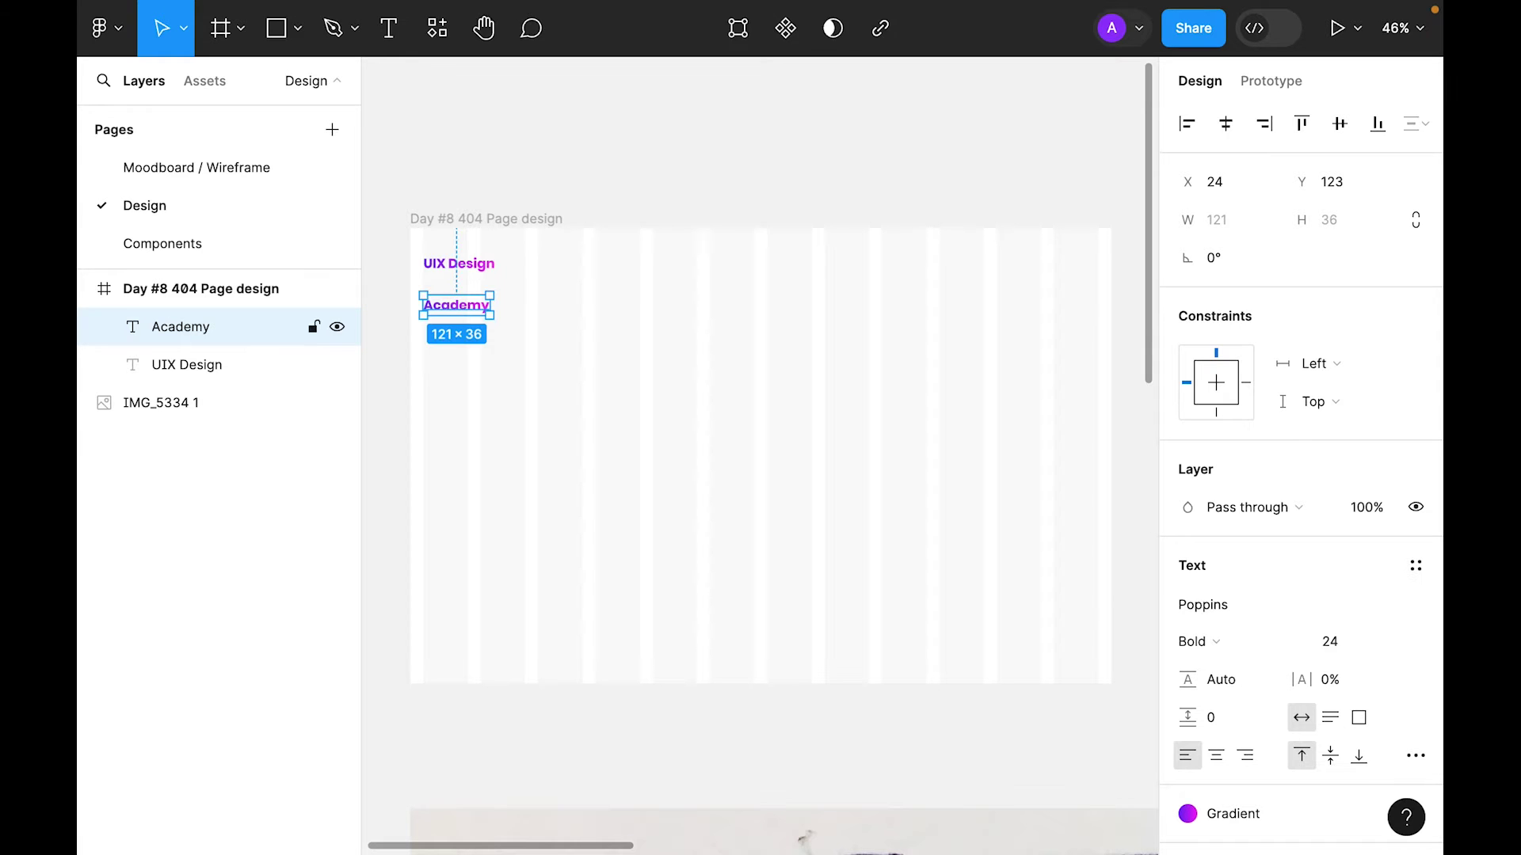
Step: Make Academy Medium weight, size 16, all uppercase with 10% letter spacing
{"action": "left_click", "coordinate": [1250, 642]}
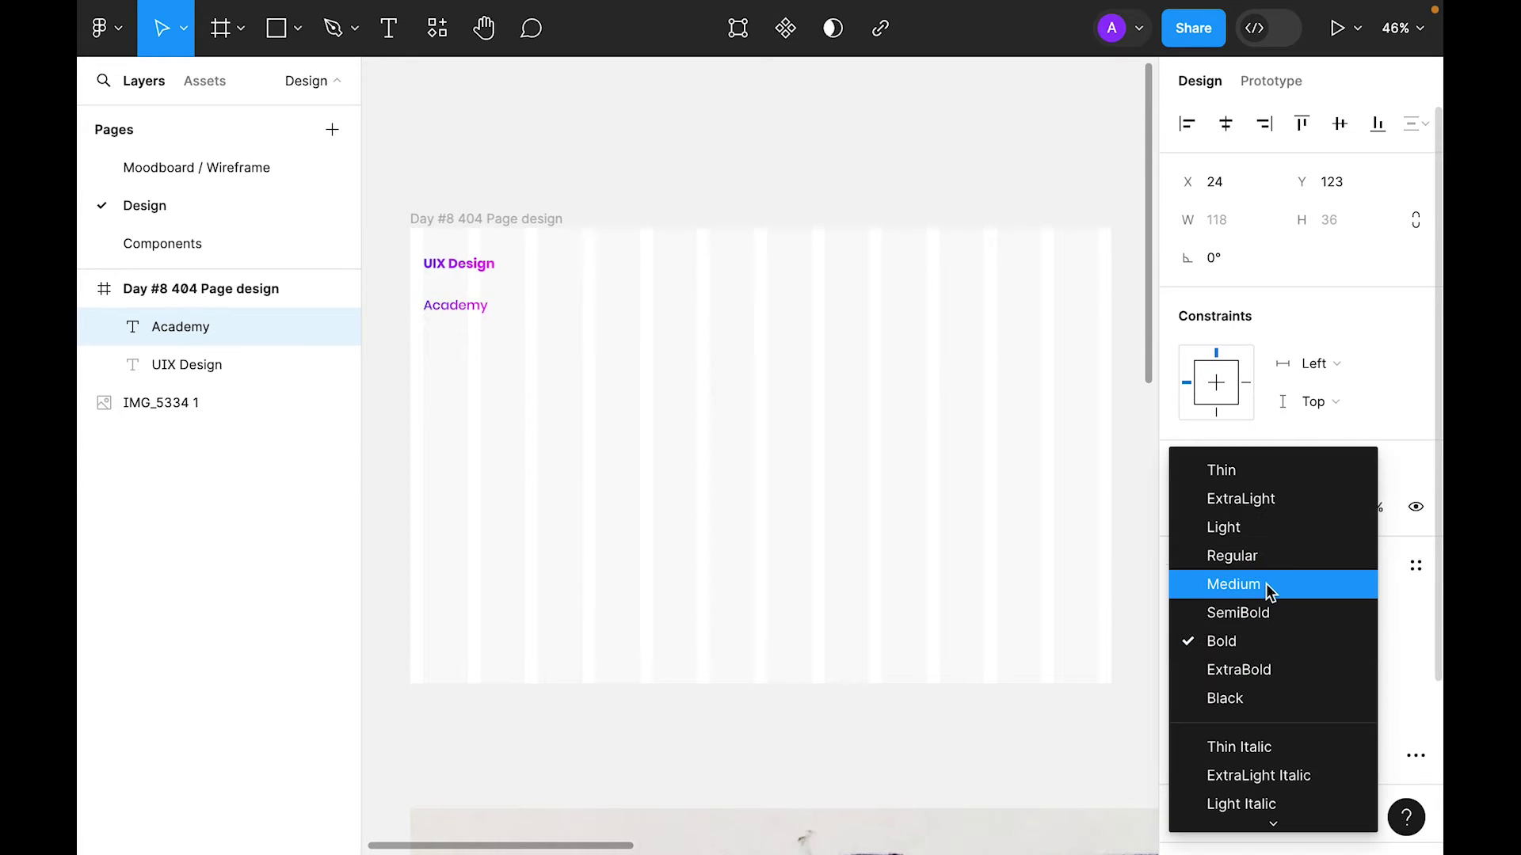
{"action": "left_click", "coordinate": [1265, 583]}
{"action": "left_click", "coordinate": [1371, 662]}
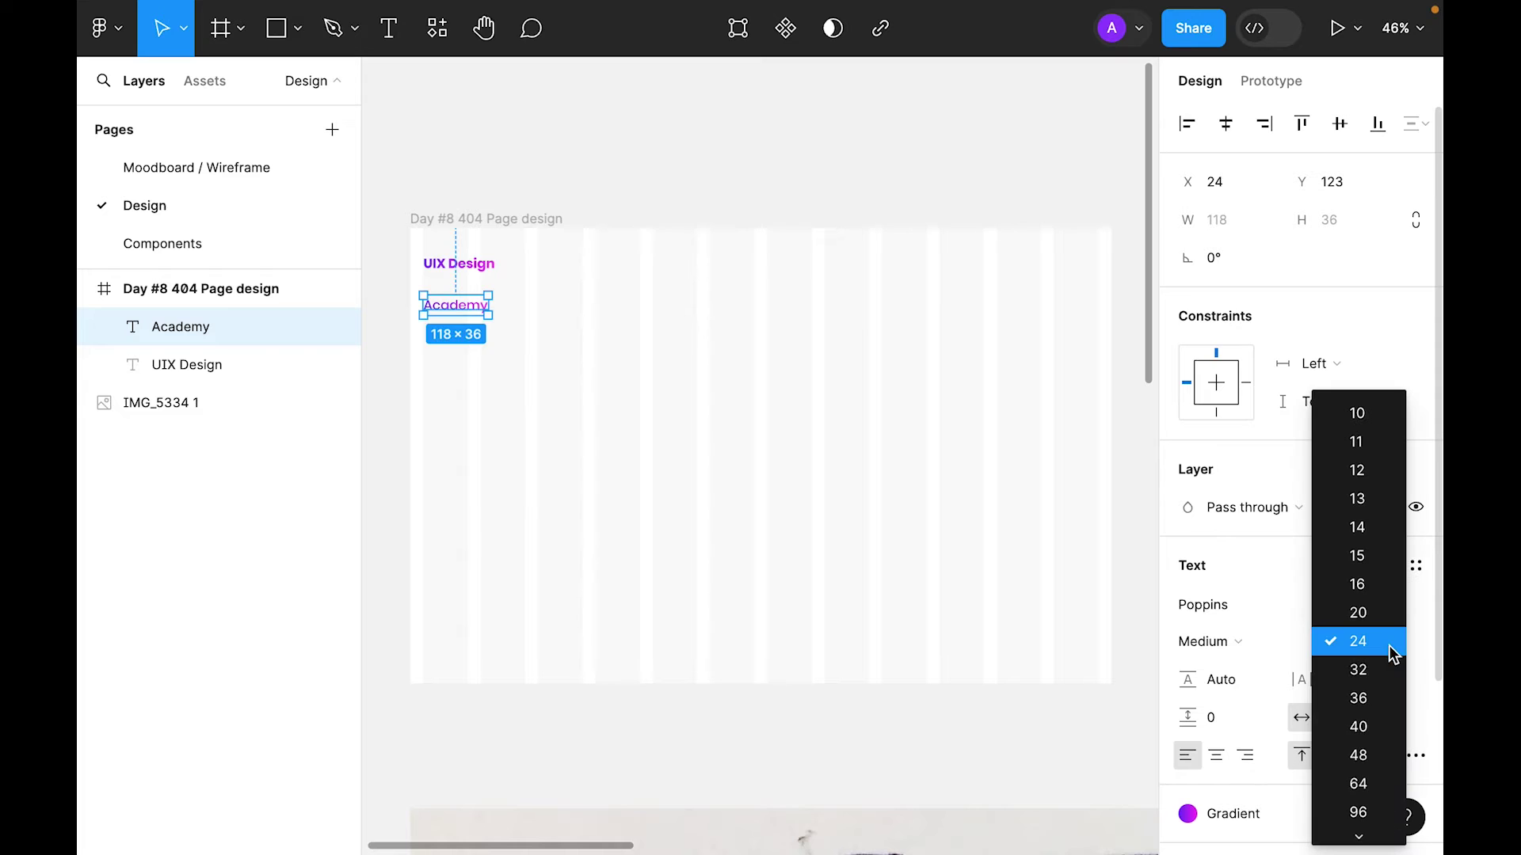
{"action": "left_click", "coordinate": [1384, 578]}
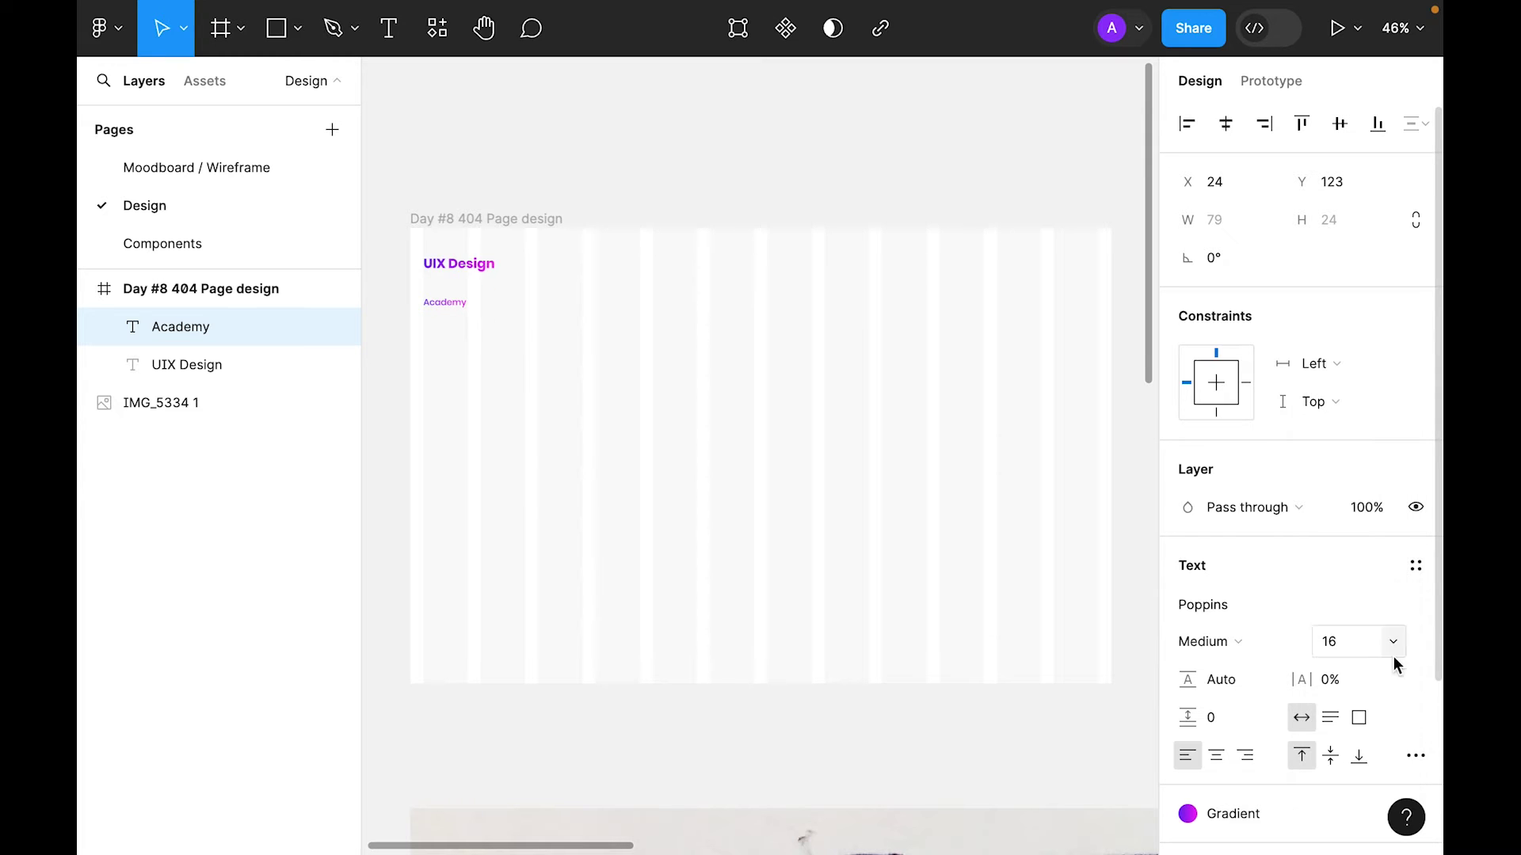
{"action": "left_click", "coordinate": [1415, 757]}
{"action": "left_click", "coordinate": [1046, 597]}
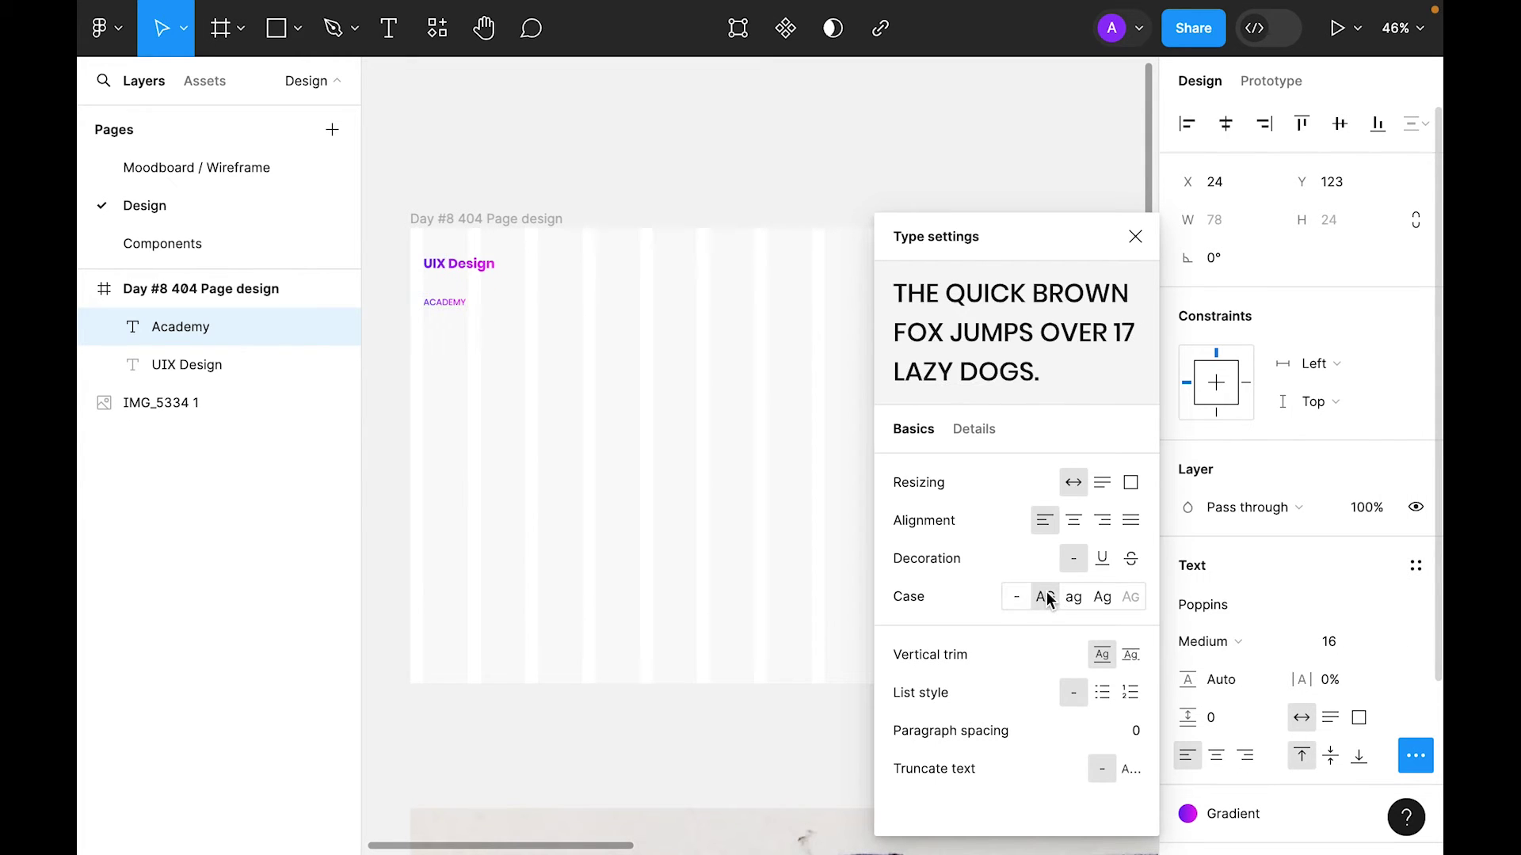
{"action": "left_click", "coordinate": [1339, 677]}
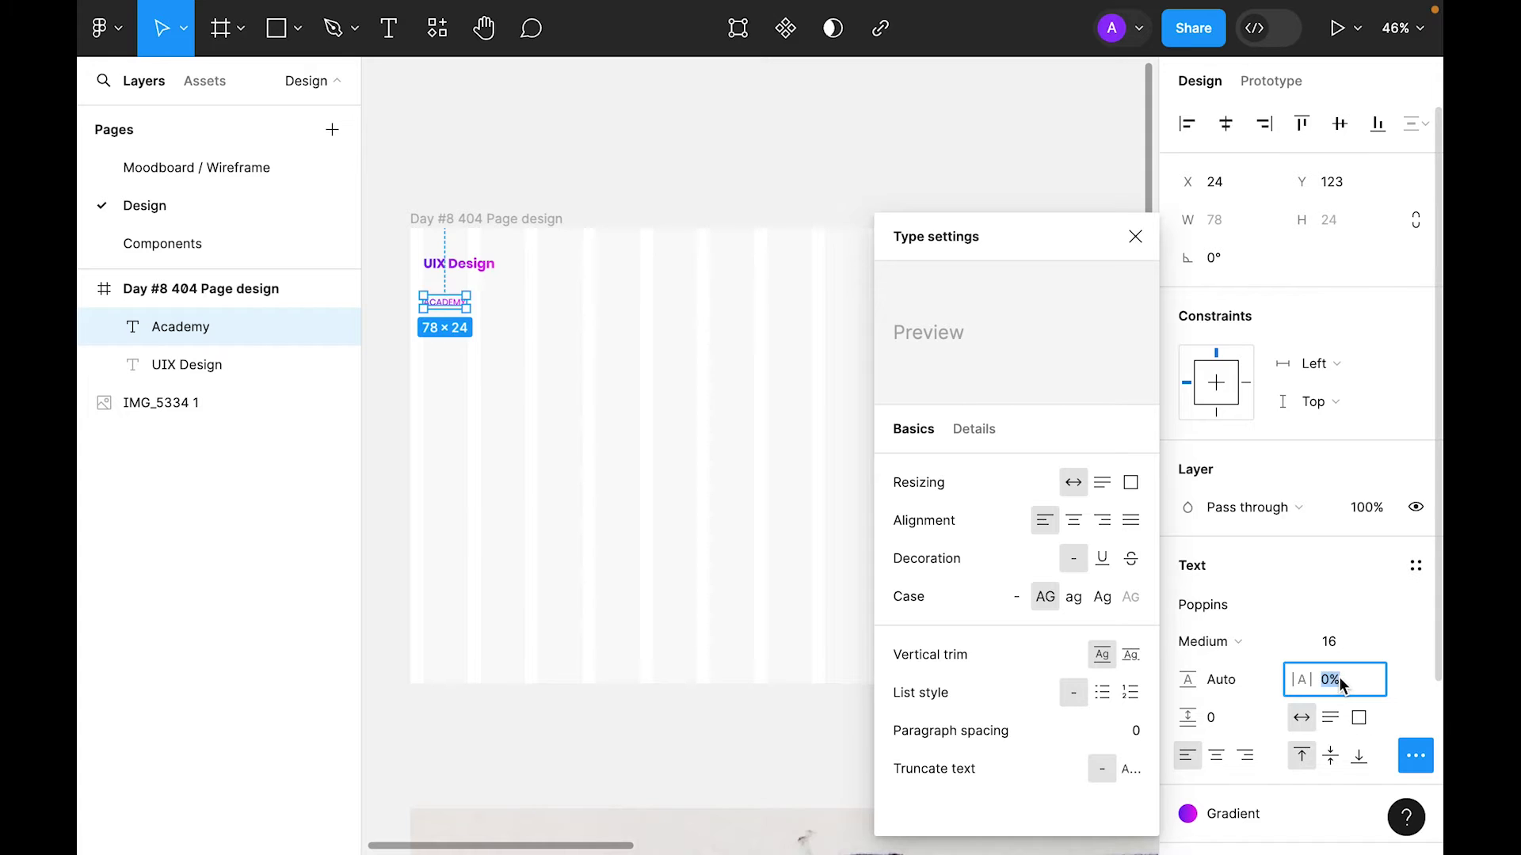
{"action": "type", "text": "10"}
{"action": "key", "text": "Return"}
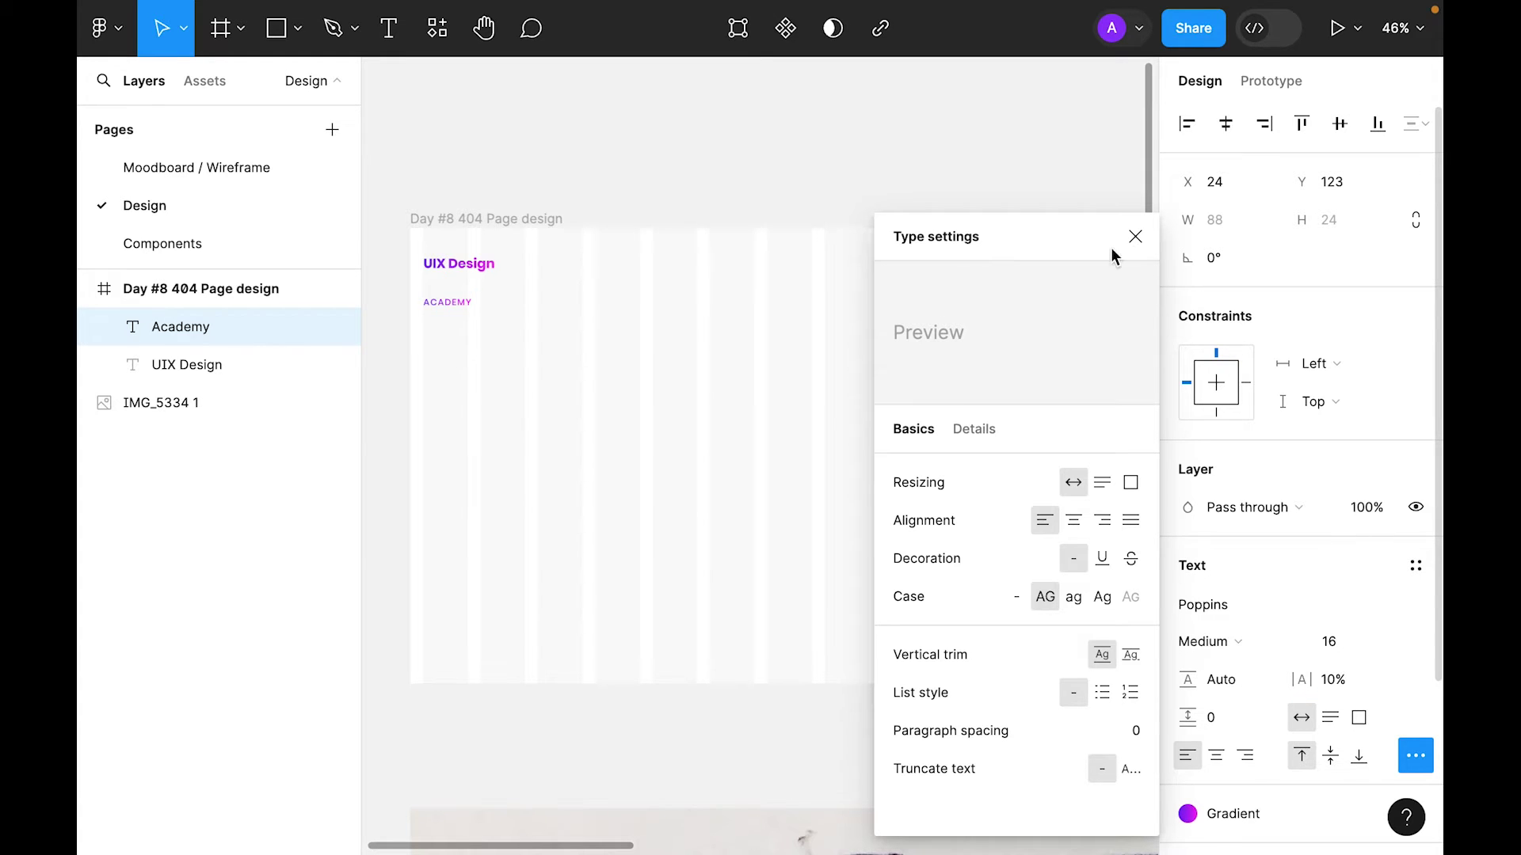
{"action": "left_click", "coordinate": [1135, 236]}
Step: Colour ACADEMY with the Dark style, centre it under UIX Design, and wrap both in auto layout
{"action": "scroll", "coordinate": [1287, 573], "scroll_direction": "down", "scroll_amount": 3}
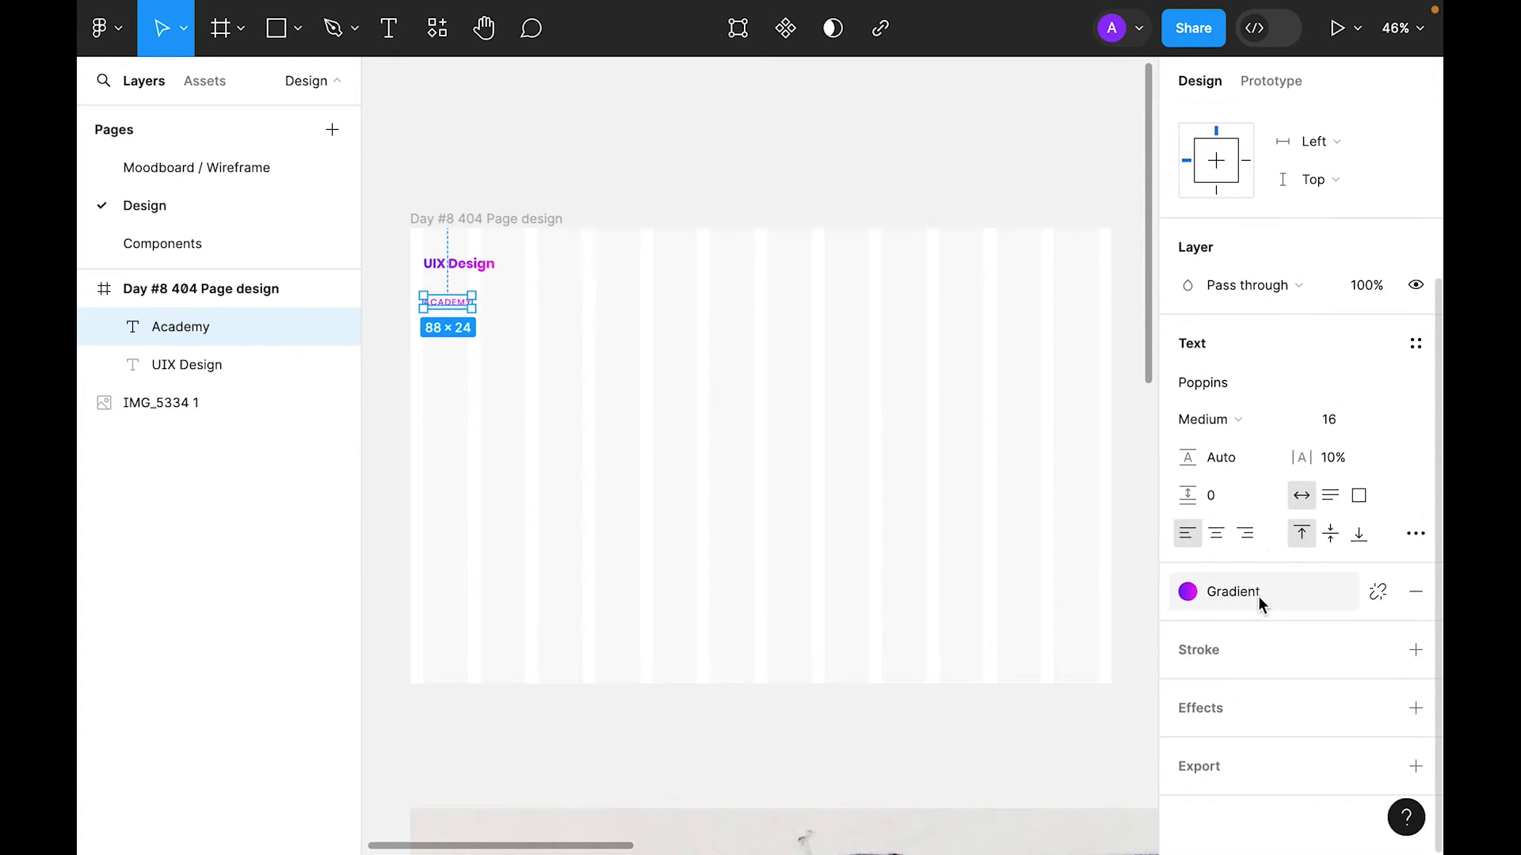
{"action": "left_click", "coordinate": [1261, 604]}
{"action": "left_click", "coordinate": [944, 741]}
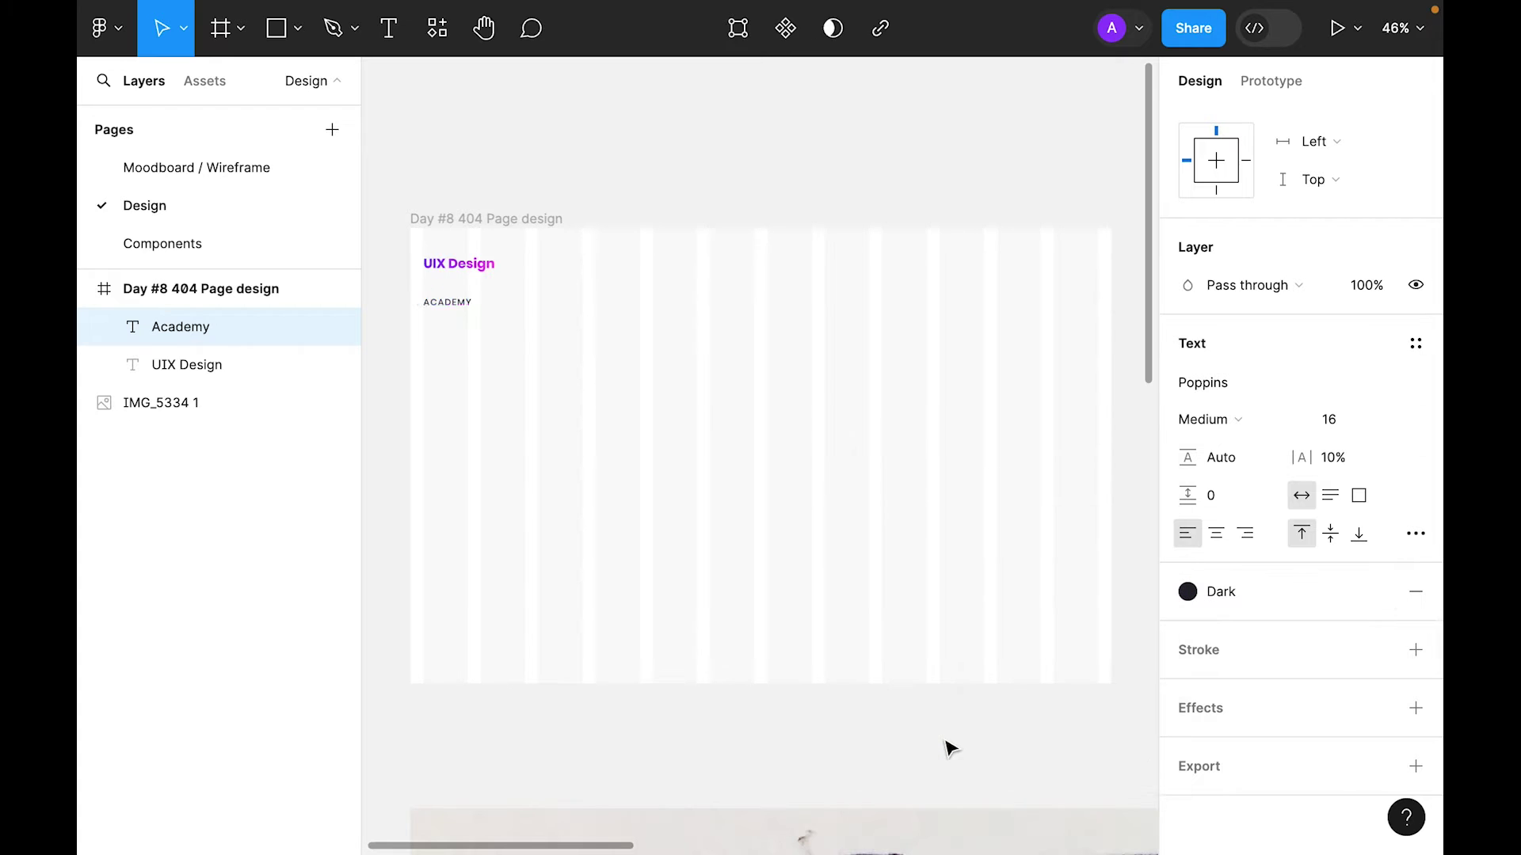
{"action": "left_click", "coordinate": [770, 472]}
{"action": "left_click_drag", "start_coordinate": [446, 304], "coordinate": [458, 284]}
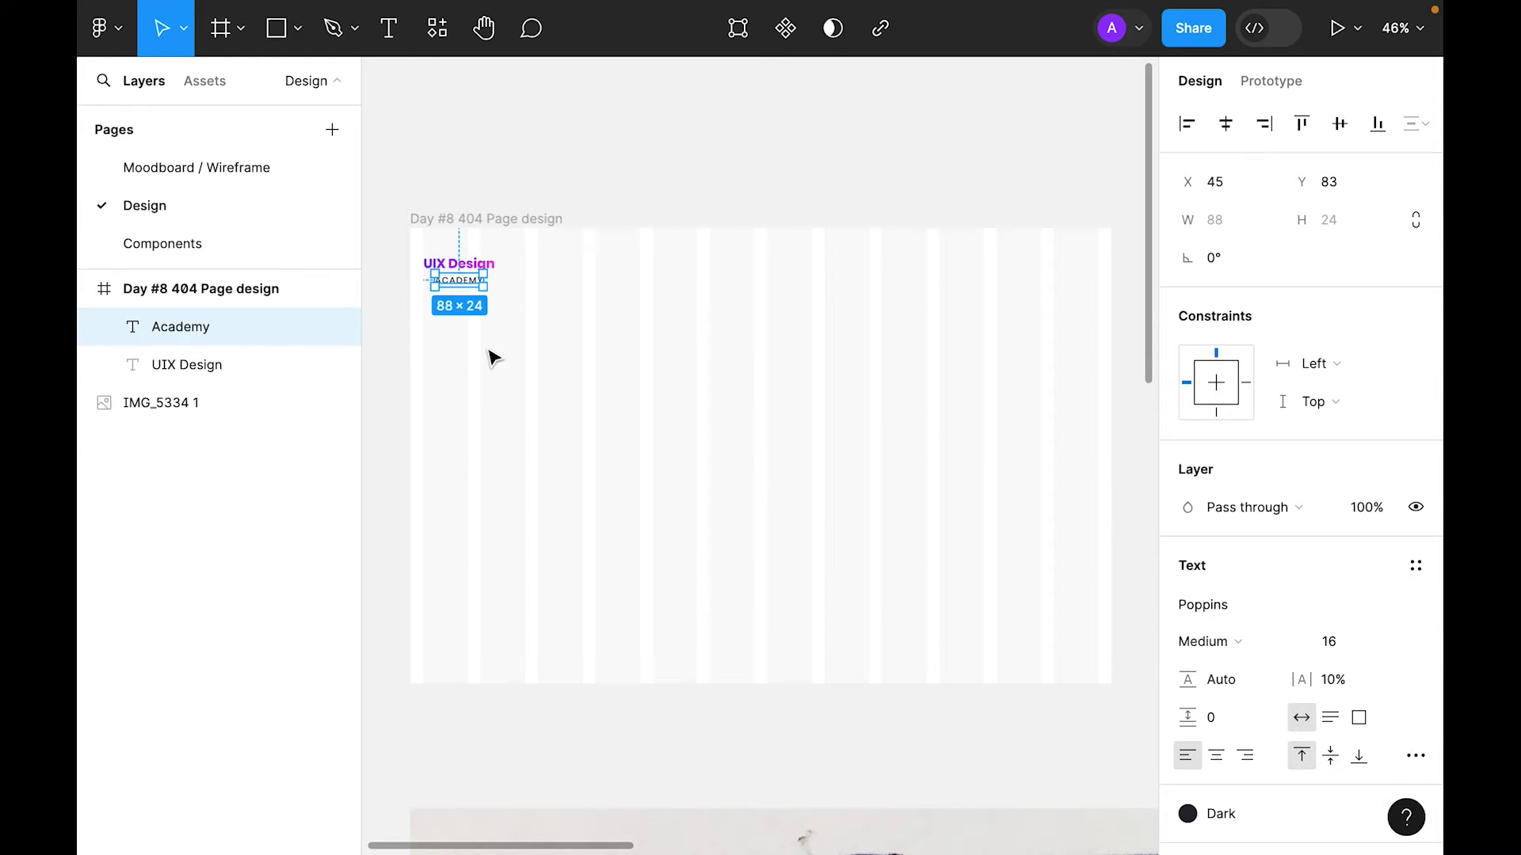
{"action": "key", "text": "shift+a"}
{"action": "left_click_drag", "start_coordinate": [570, 373], "coordinate": [462, 275]}
{"action": "right_click", "coordinate": [462, 274]}
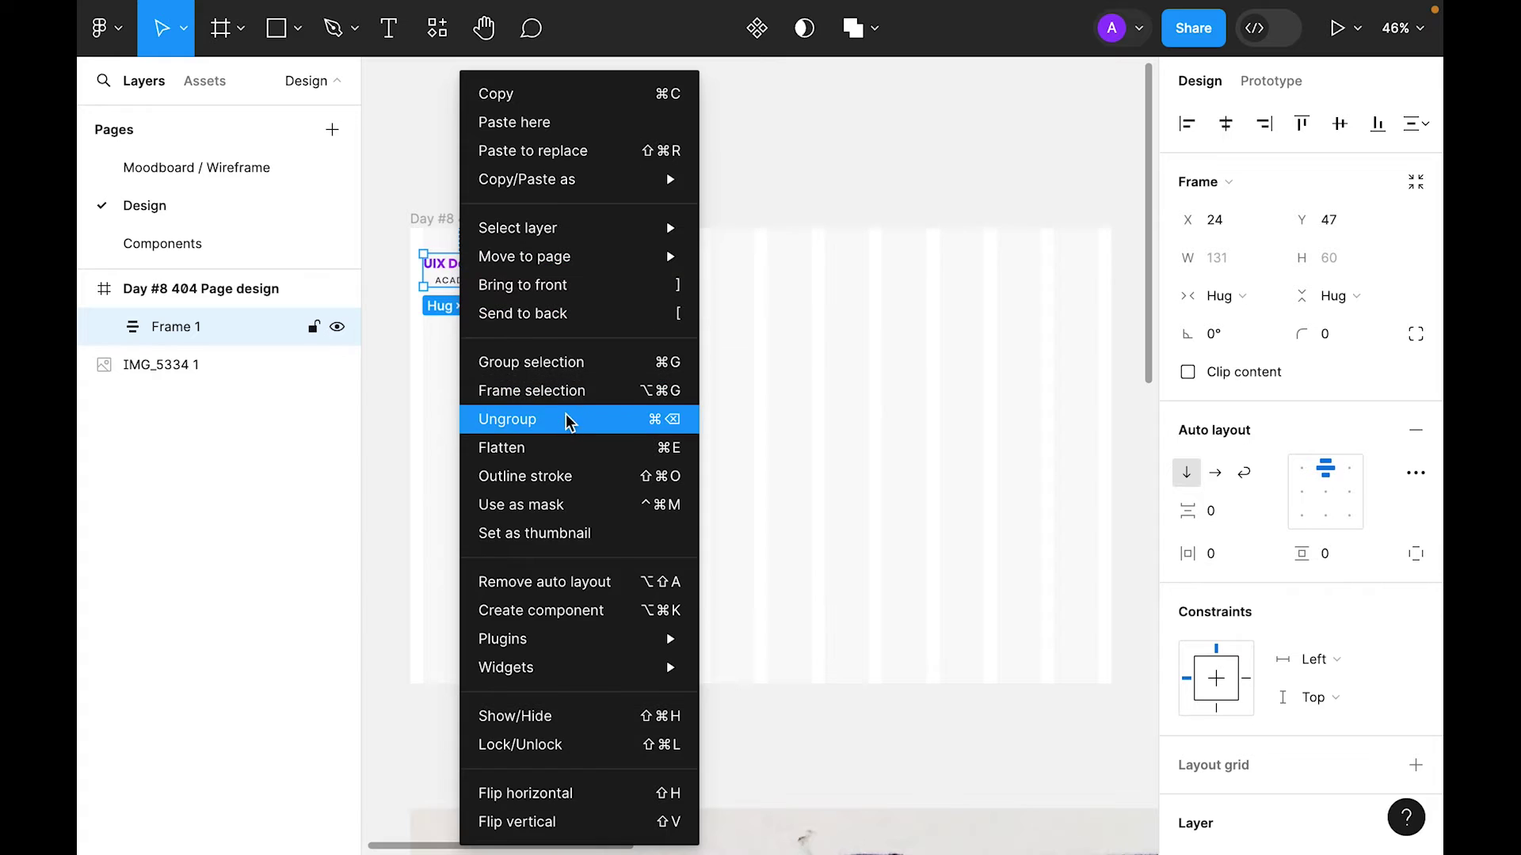
{"action": "left_click", "coordinate": [692, 425]}
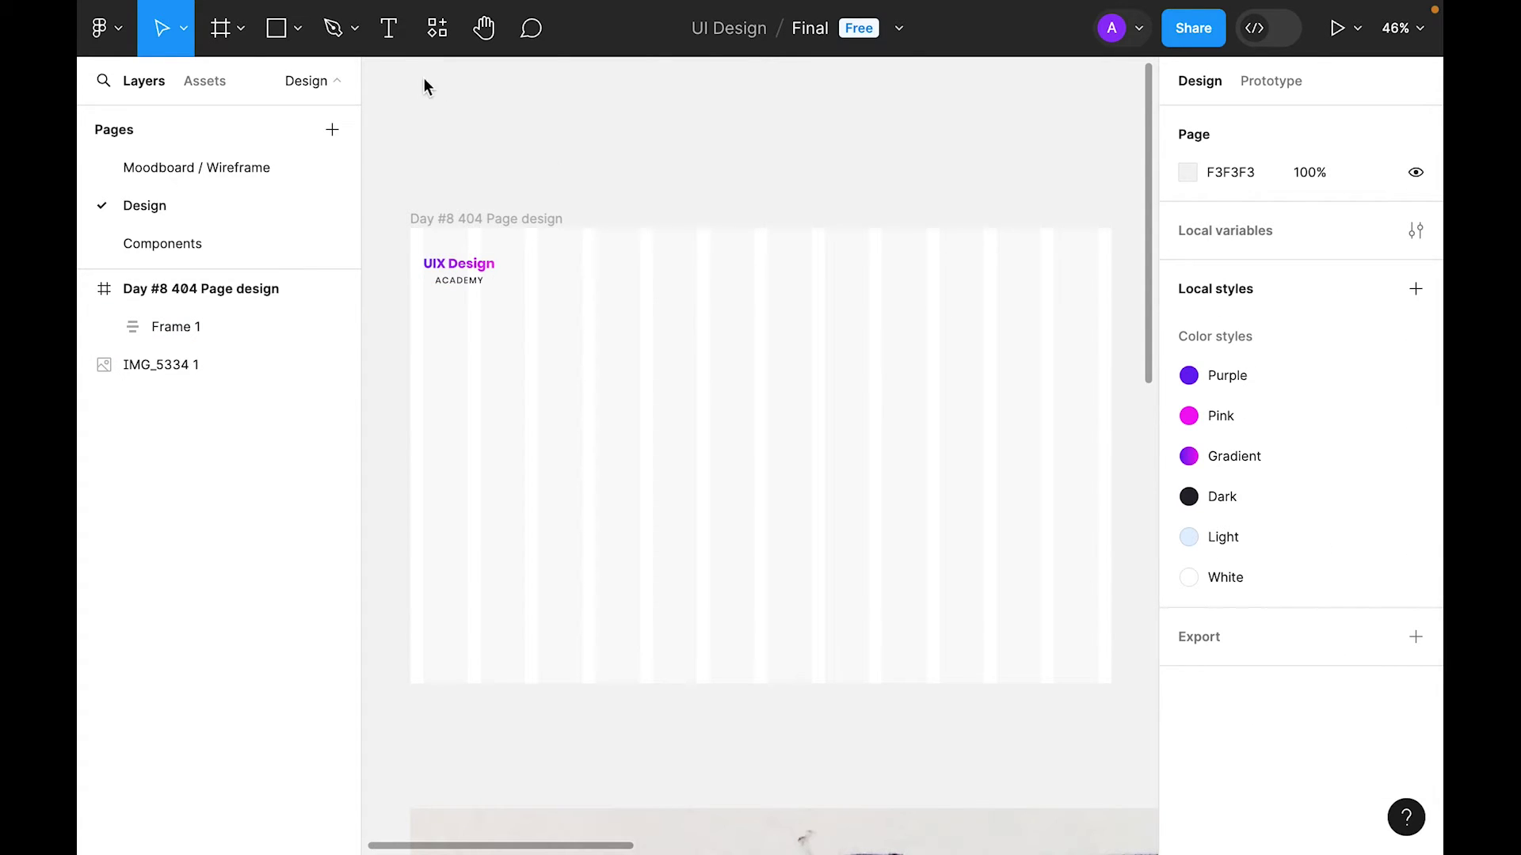
Step: Add a HOME nav label near the page top and duplicate it for the next link
{"action": "left_click", "coordinate": [391, 35]}
{"action": "left_click", "coordinate": [757, 268]}
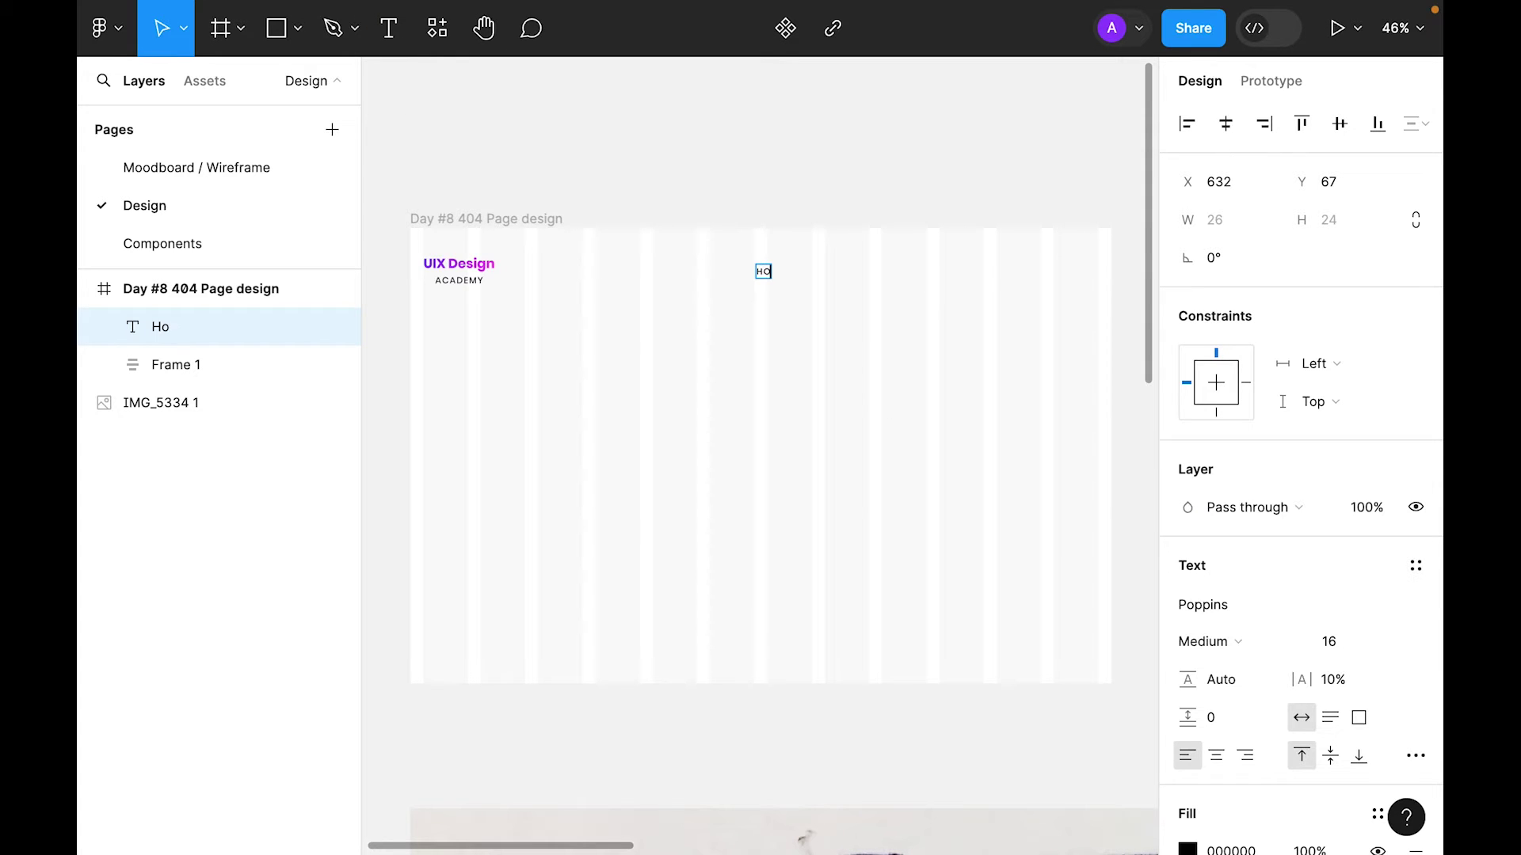
{"action": "left_click_drag", "start_coordinate": [767, 283], "coordinate": [733, 285]}
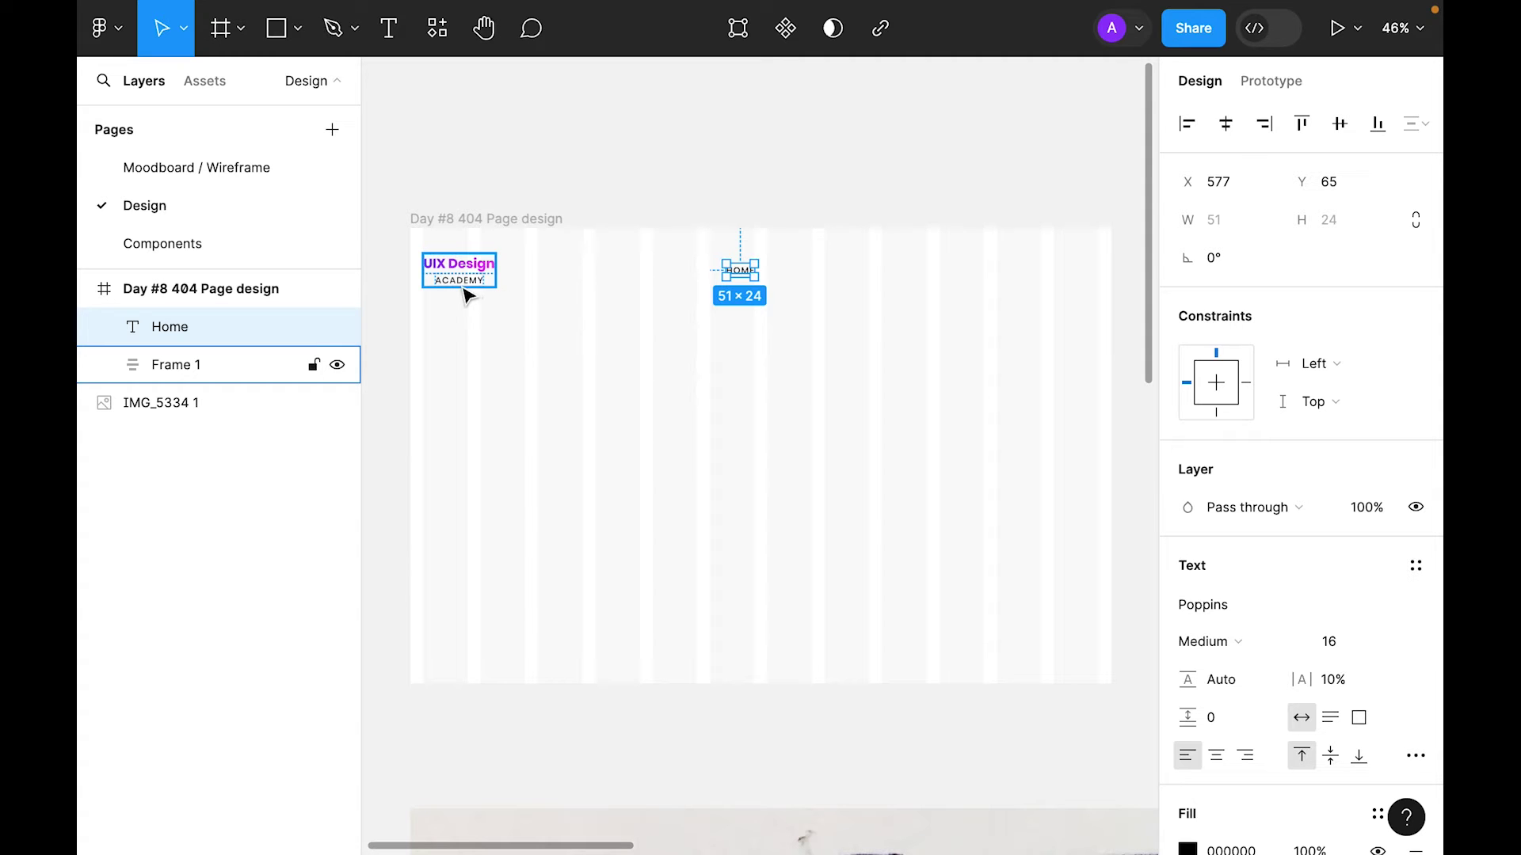
{"action": "left_click", "coordinate": [741, 288]}
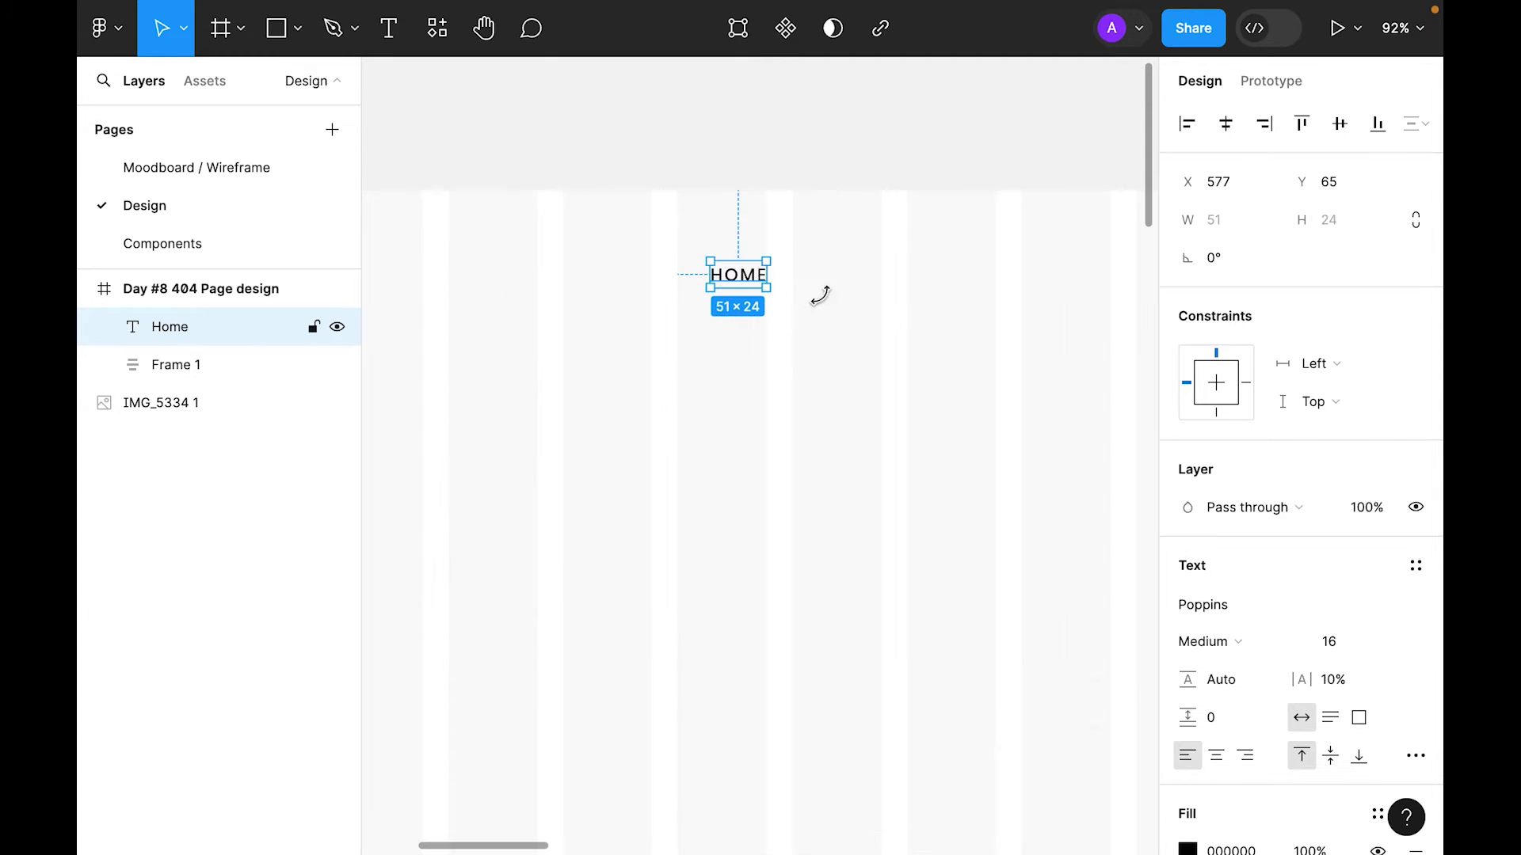
{"action": "scroll", "coordinate": [818, 292], "scroll_direction": "right", "scroll_amount": 3}
{"action": "left_click_drag", "start_coordinate": [538, 299], "coordinate": [893, 302]}
{"action": "scroll", "coordinate": [774, 342], "scroll_direction": "left", "scroll_amount": 2}
Step: Rename the copied labels to PORTFOLIO, COURSES and About
{"action": "double_click", "coordinate": [781, 293]}
{"action": "type", "text": "portfolio"}
{"action": "key", "text": "Escape"}
{"action": "scroll", "coordinate": [784, 301], "scroll_direction": "right", "scroll_amount": 2}
{"action": "double_click", "coordinate": [782, 280]}
{"action": "type", "text": "courses"}
{"action": "key", "text": "Escape"}
{"action": "scroll", "coordinate": [879, 377], "scroll_direction": "down", "scroll_amount": 3}
{"action": "double_click", "coordinate": [883, 302]}
{"action": "type", "text": "About"}
{"action": "key", "text": "Escape"}
Step: Wrap the four nav labels in an auto layout frame
{"action": "left_click_drag", "start_coordinate": [829, 378], "coordinate": [877, 308]}
{"action": "left_click_drag", "start_coordinate": [1093, 316], "coordinate": [717, 228]}
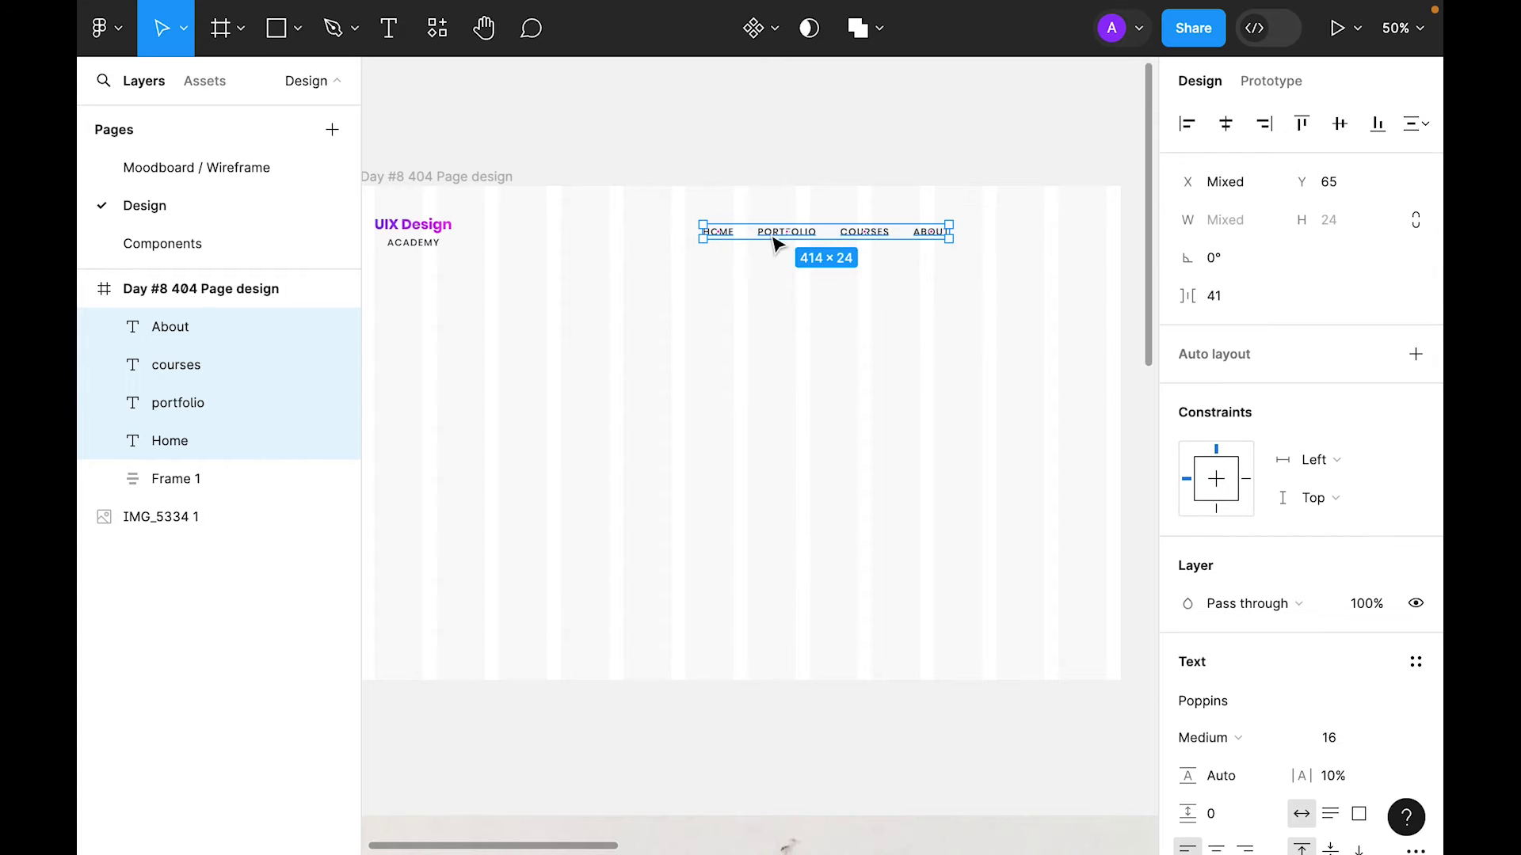
{"action": "right_click", "coordinate": [775, 241]}
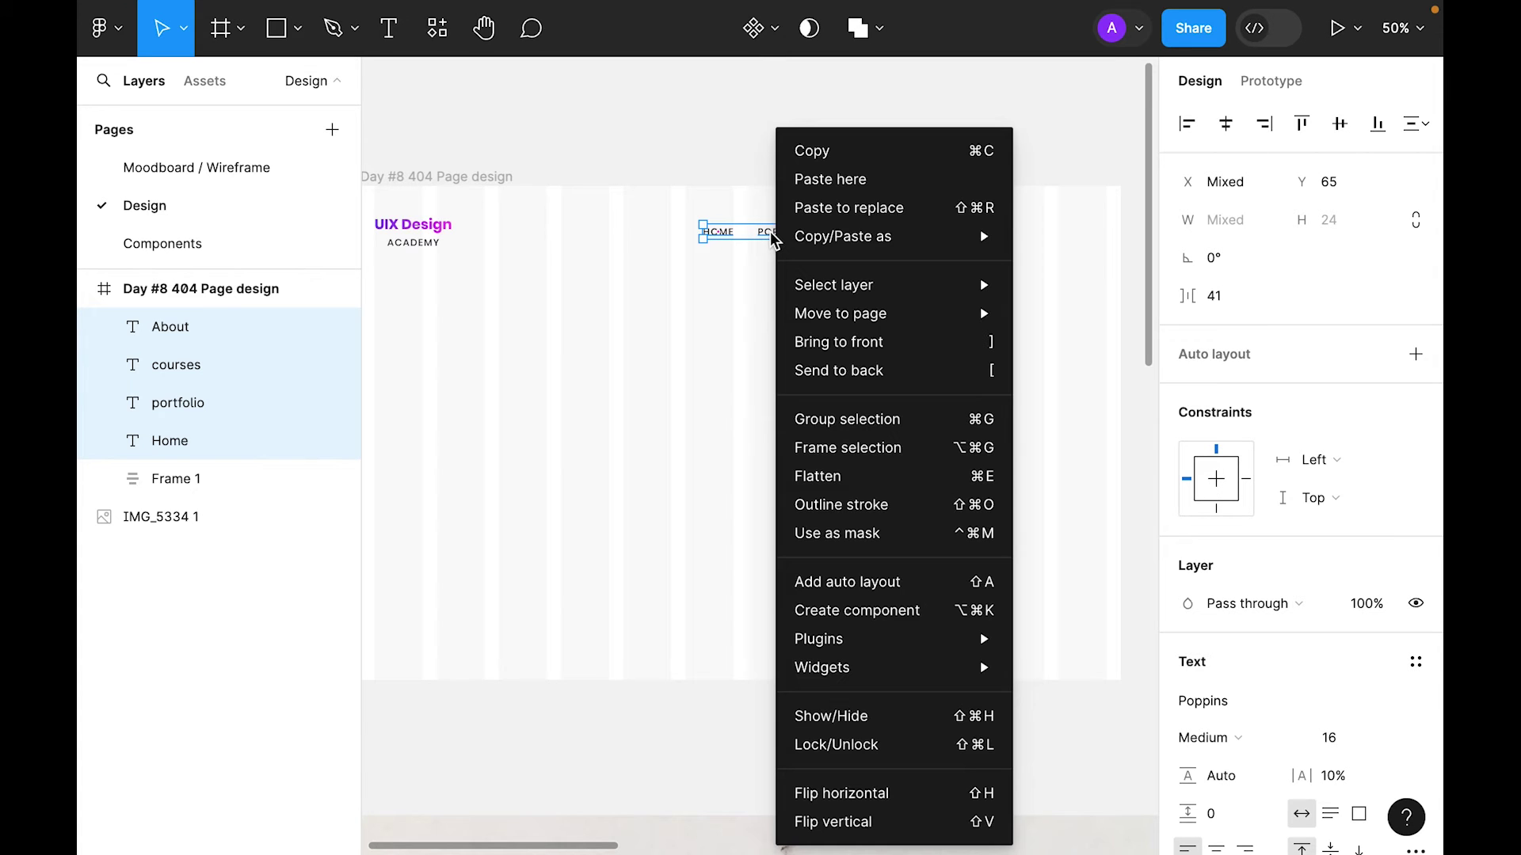
{"action": "left_click", "coordinate": [866, 586]}
Step: Make HOME bold and give it the Dark colour style
{"action": "left_click", "coordinate": [740, 272]}
{"action": "double_click", "coordinate": [715, 231]}
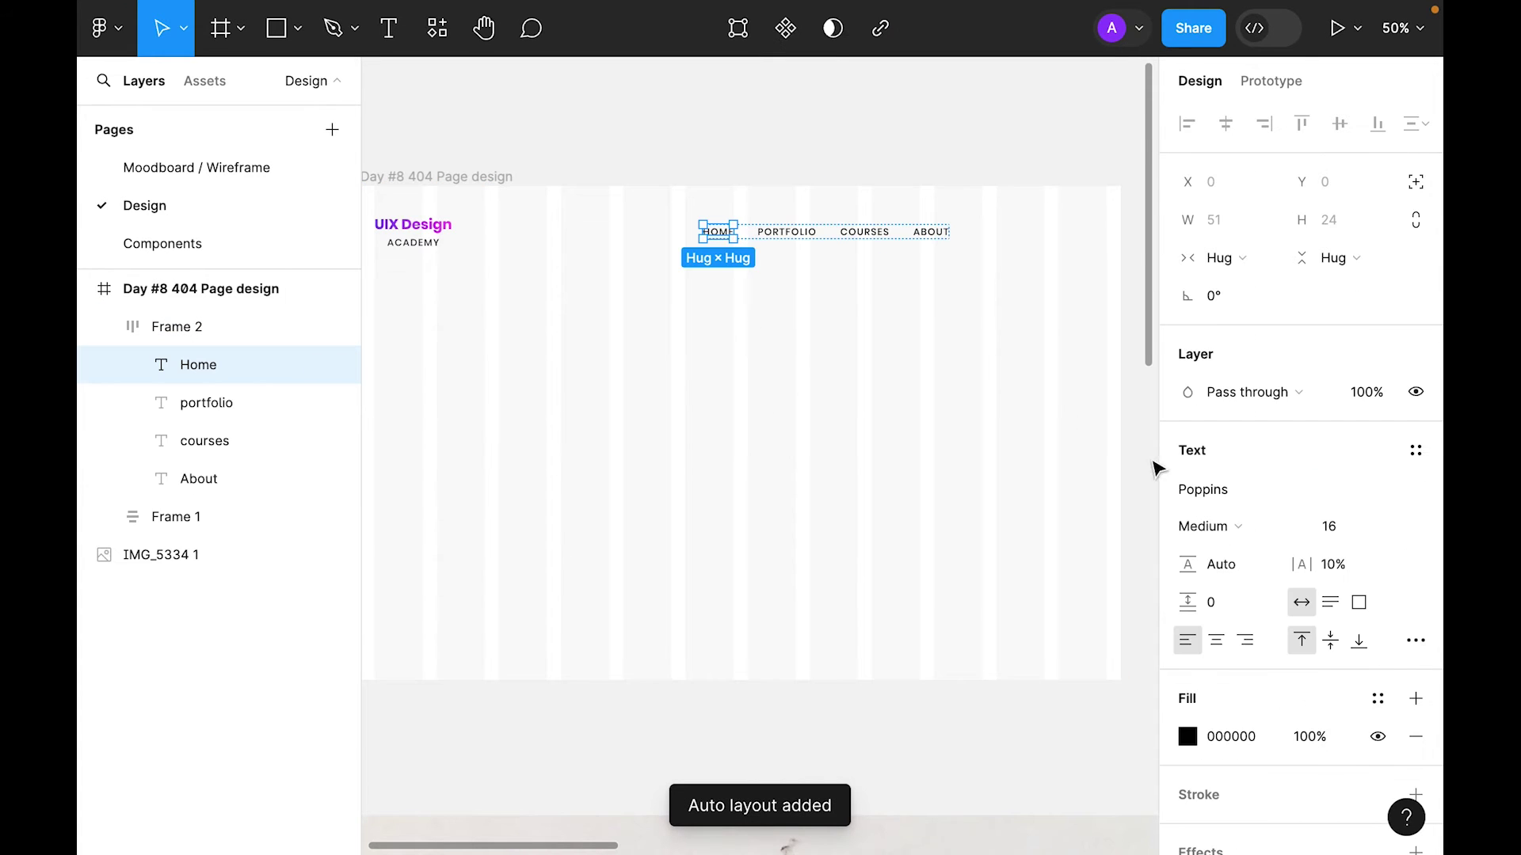
{"action": "left_click", "coordinate": [1274, 529]}
{"action": "left_click", "coordinate": [1255, 582]}
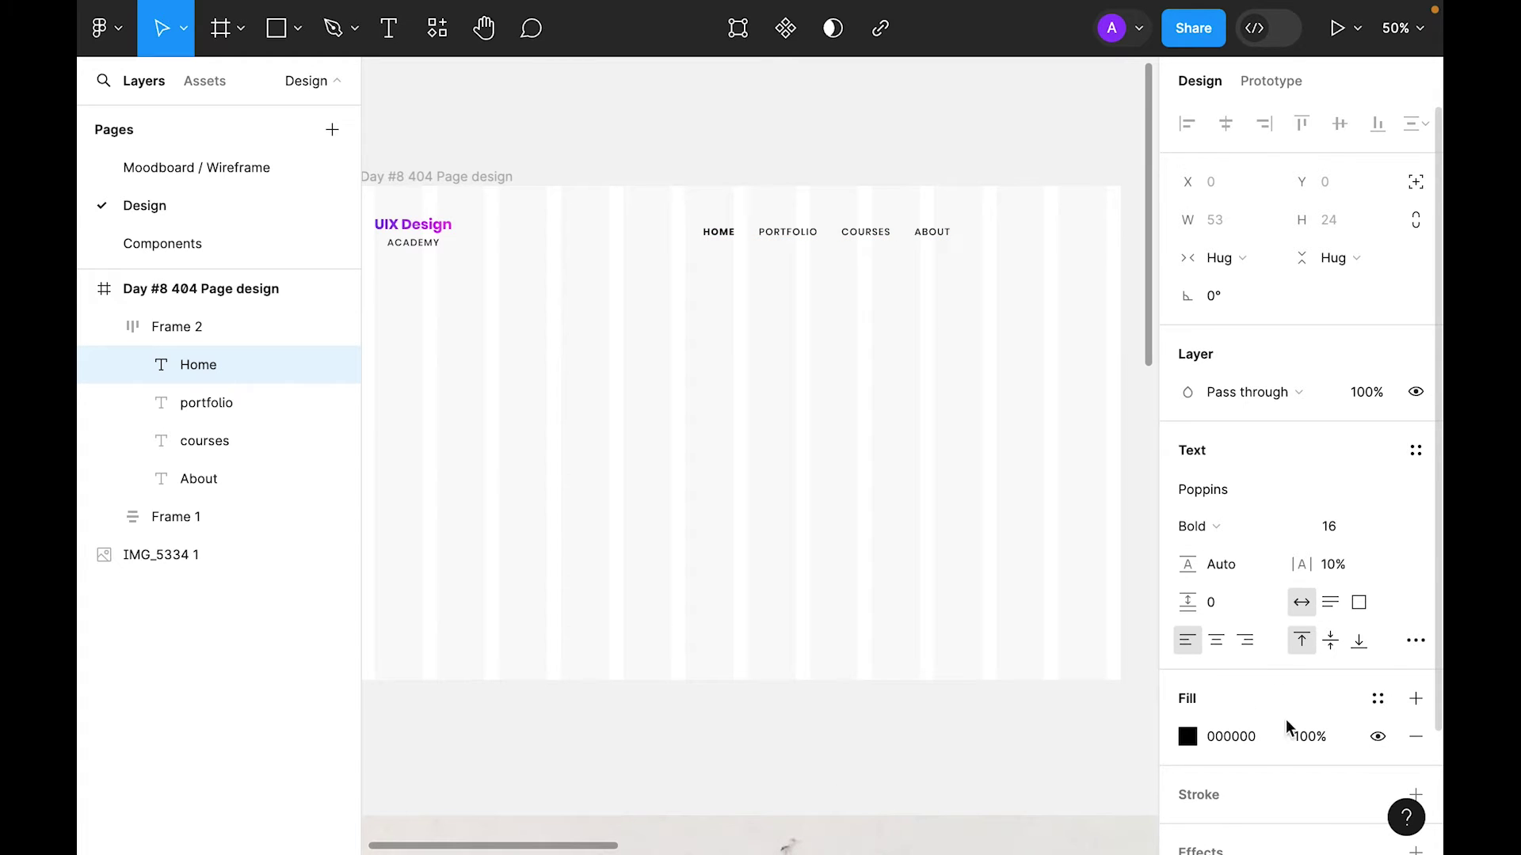
{"action": "left_click", "coordinate": [1377, 698]}
{"action": "left_click", "coordinate": [1010, 723]}
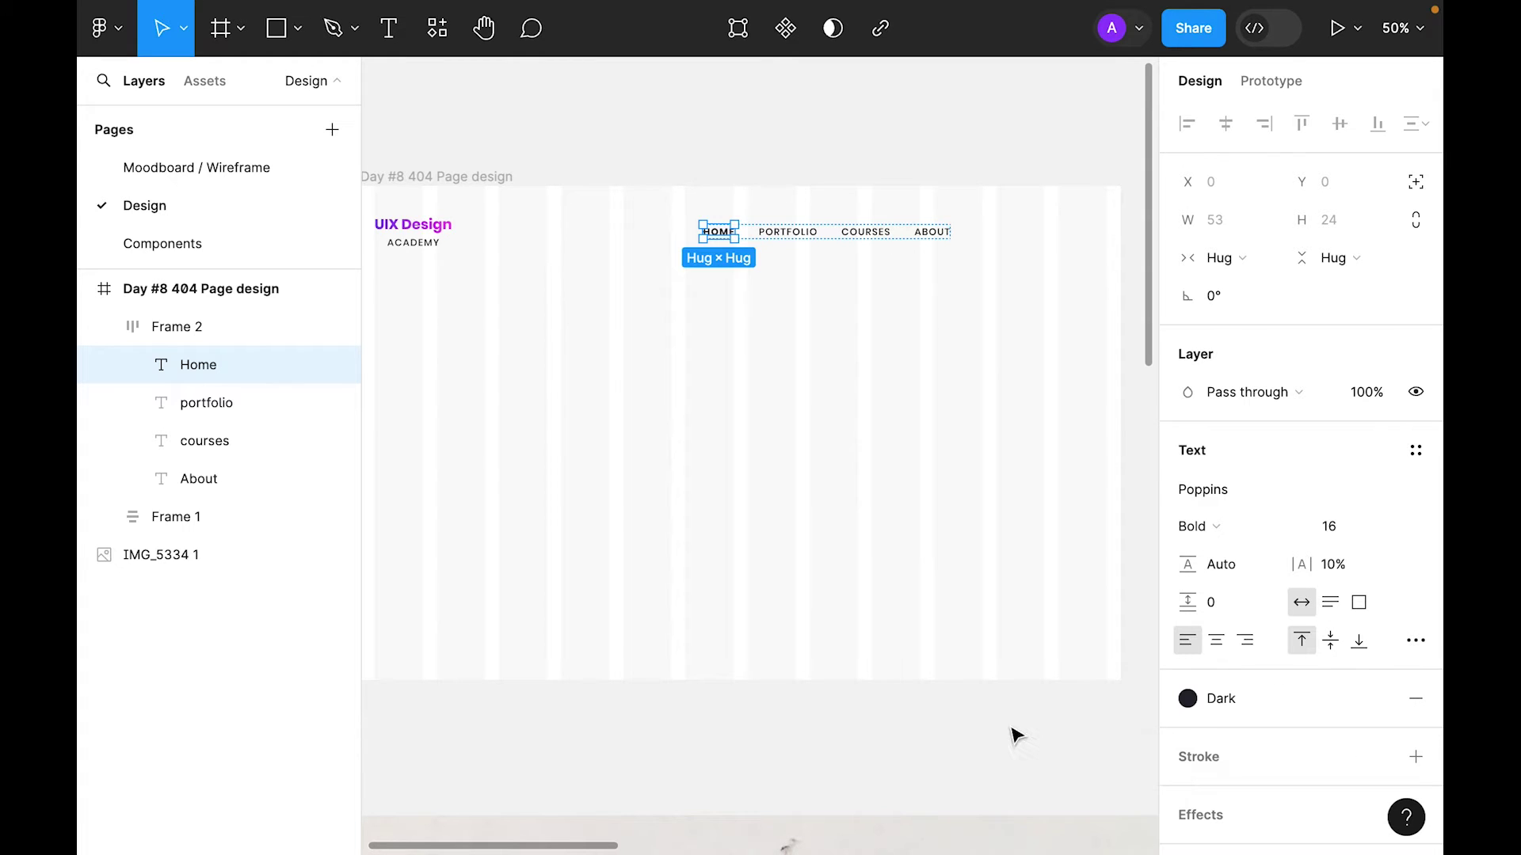
Step: Apply the Dark colour style to ABOUT, COURSES and PORTFOLIO
{"action": "left_click", "coordinate": [921, 235]}
{"action": "left_click", "coordinate": [871, 232], "text": "shift"}
{"action": "left_click", "coordinate": [796, 232], "text": "shift"}
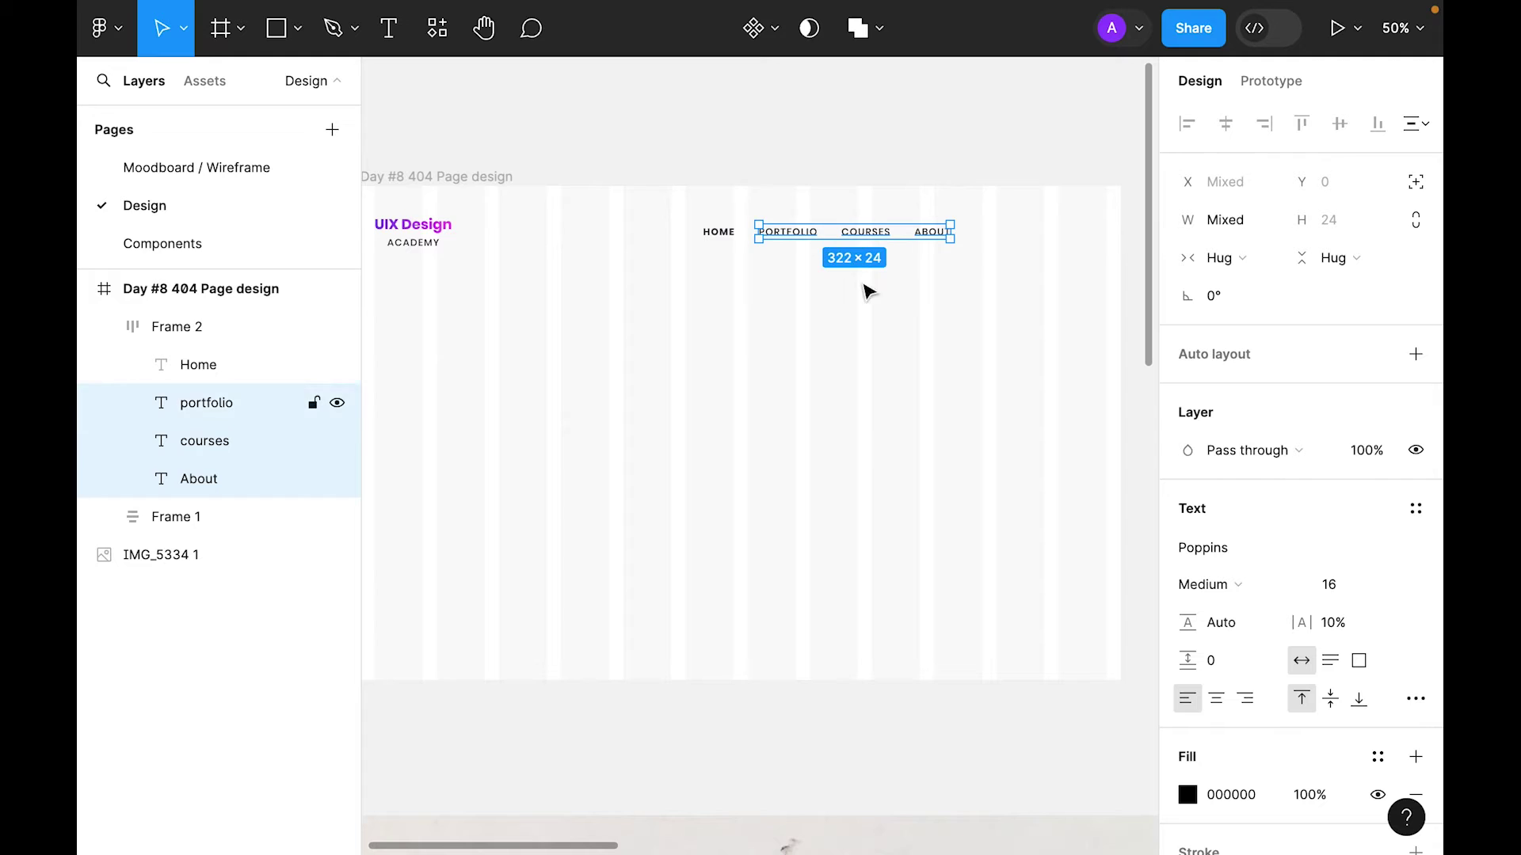
{"action": "left_click", "coordinate": [1378, 757]}
{"action": "left_click", "coordinate": [1009, 723]}
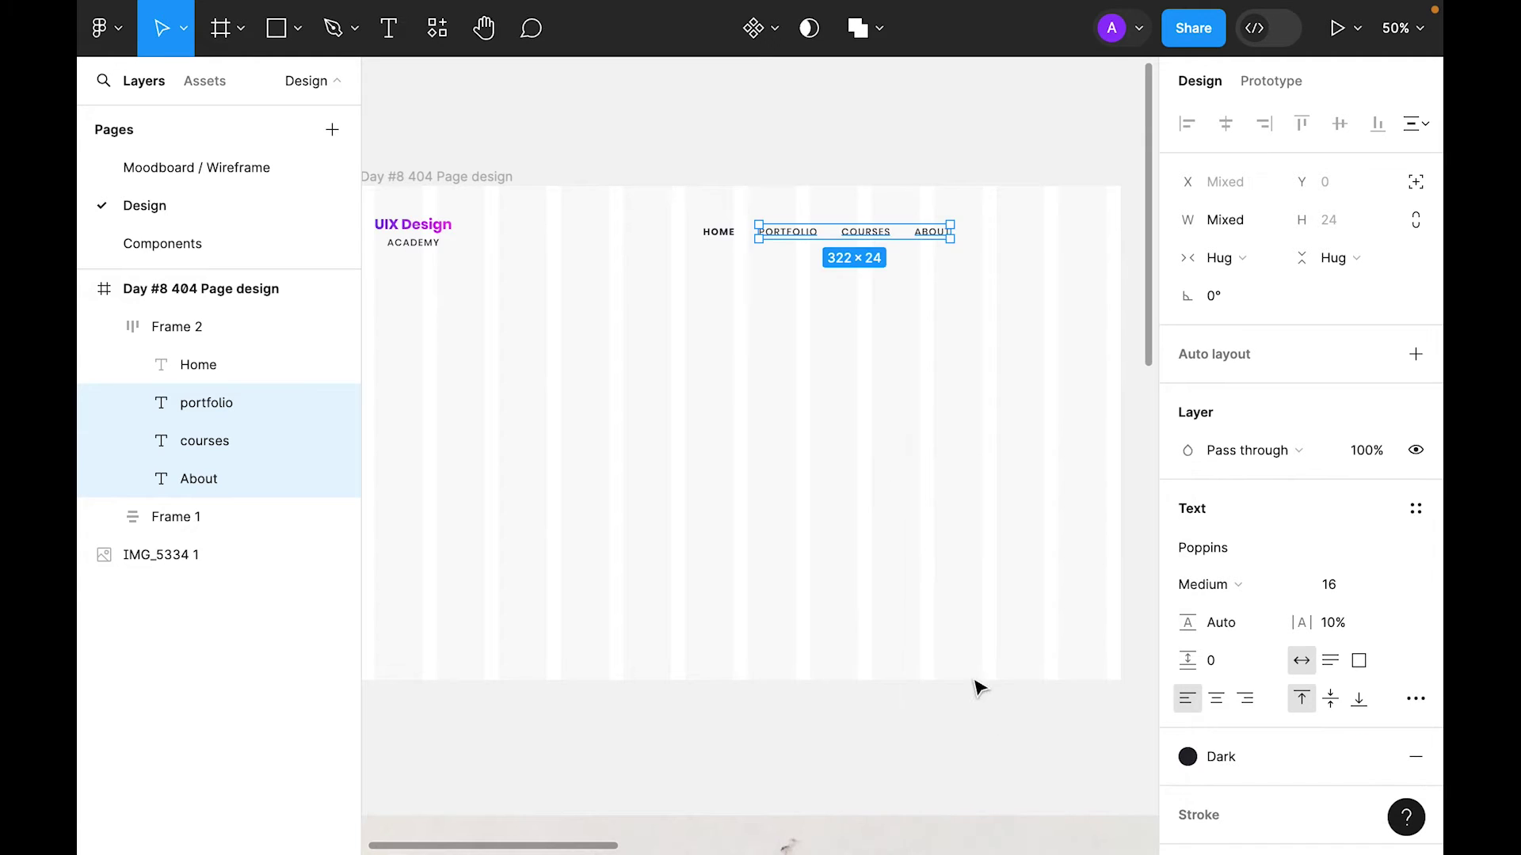
{"action": "left_click", "coordinate": [911, 330]}
{"action": "key", "text": "shift+0"}
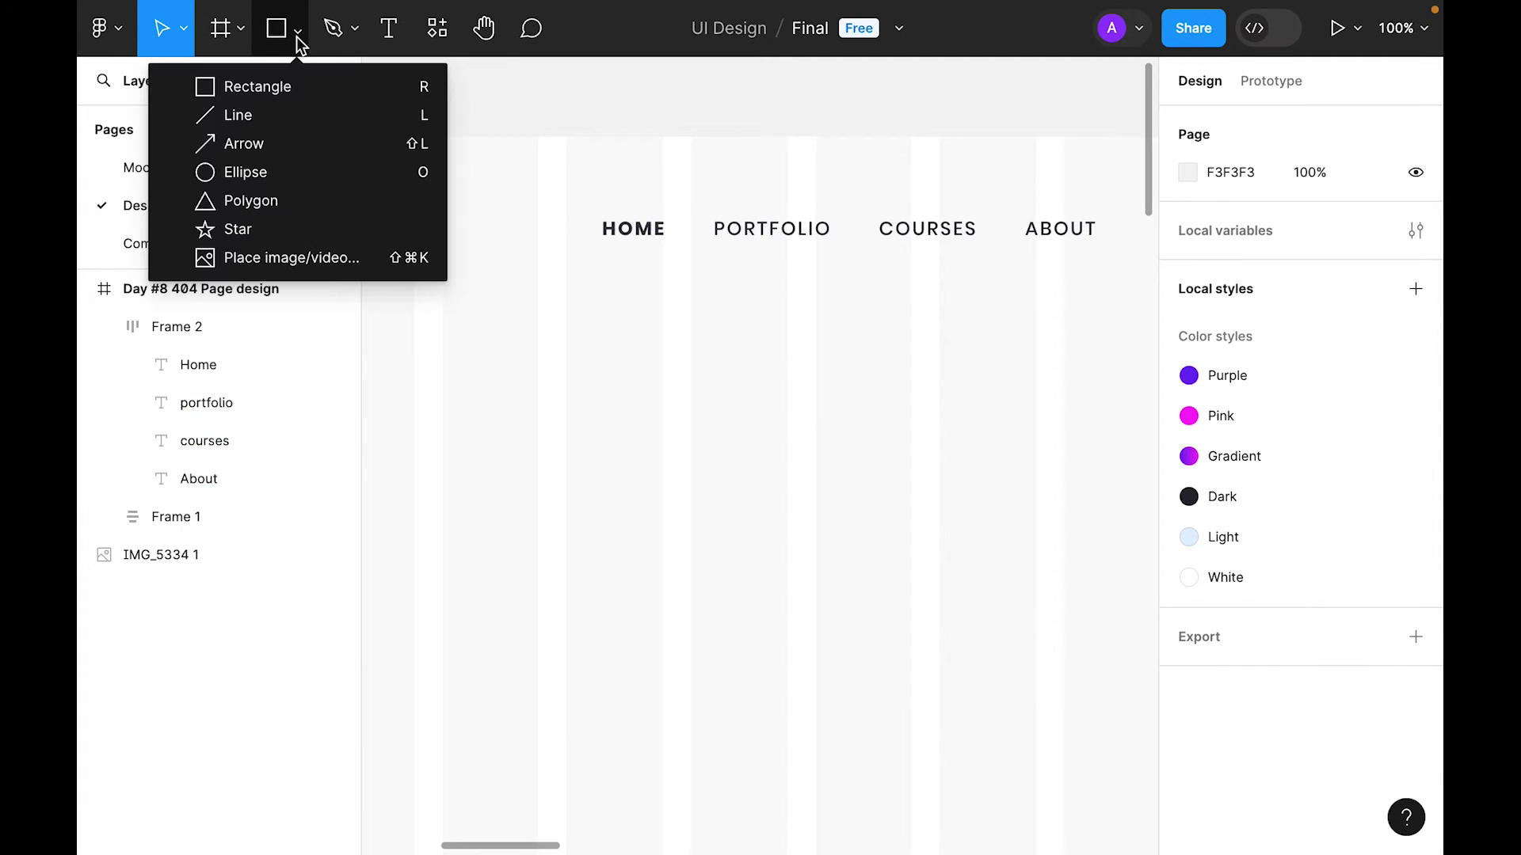
Step: Draw a thin rectangle under HOME with a height of 4
{"action": "left_click", "coordinate": [298, 28]}
{"action": "left_click", "coordinate": [277, 89]}
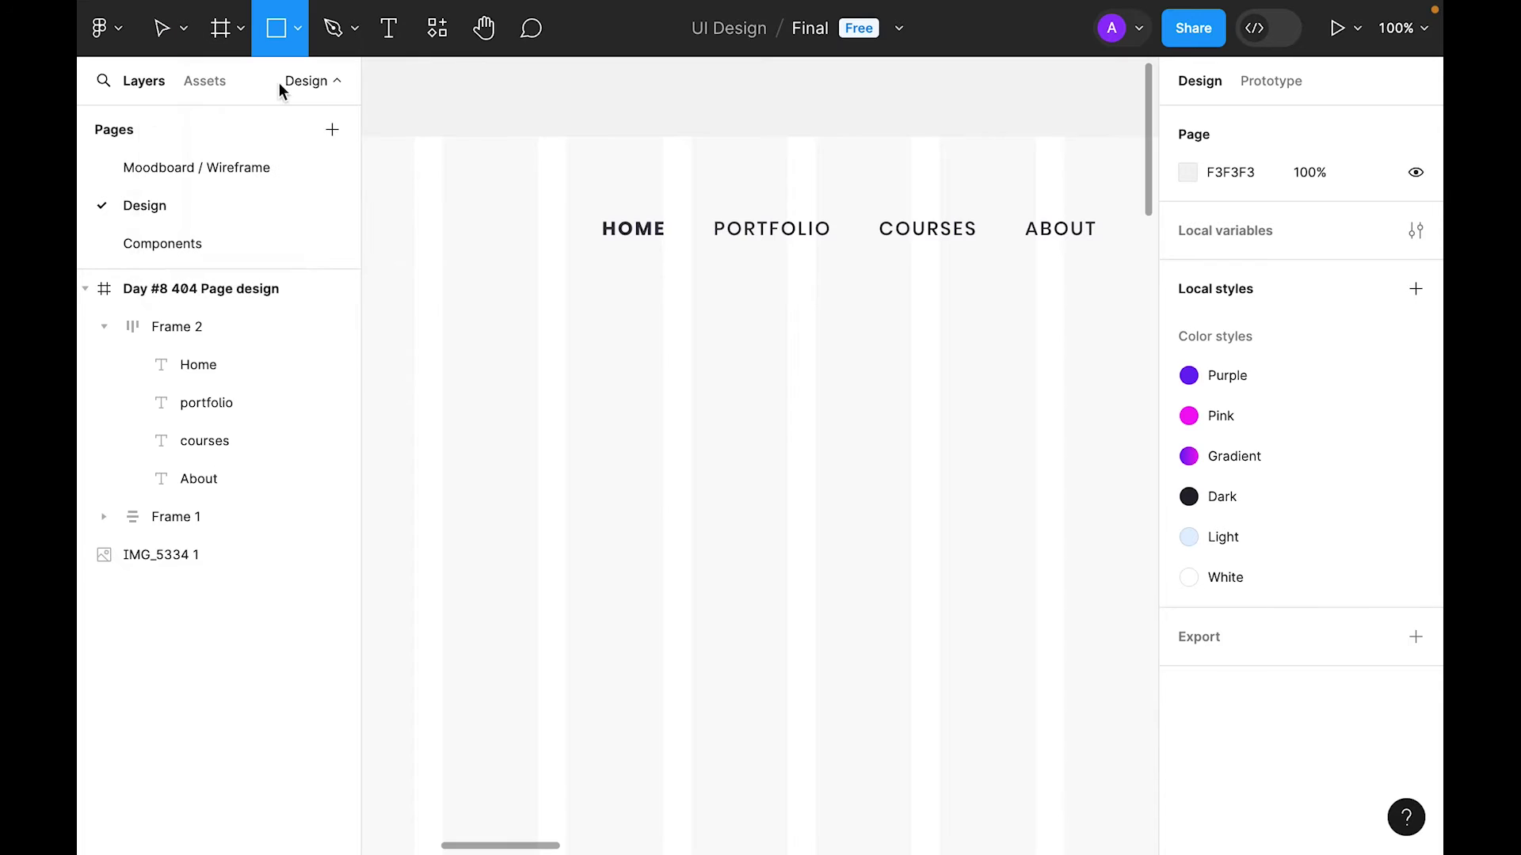
{"action": "left_click_drag", "start_coordinate": [606, 250], "coordinate": [667, 255]}
{"action": "scroll", "coordinate": [630, 222], "scroll_direction": "up", "scroll_amount": 10}
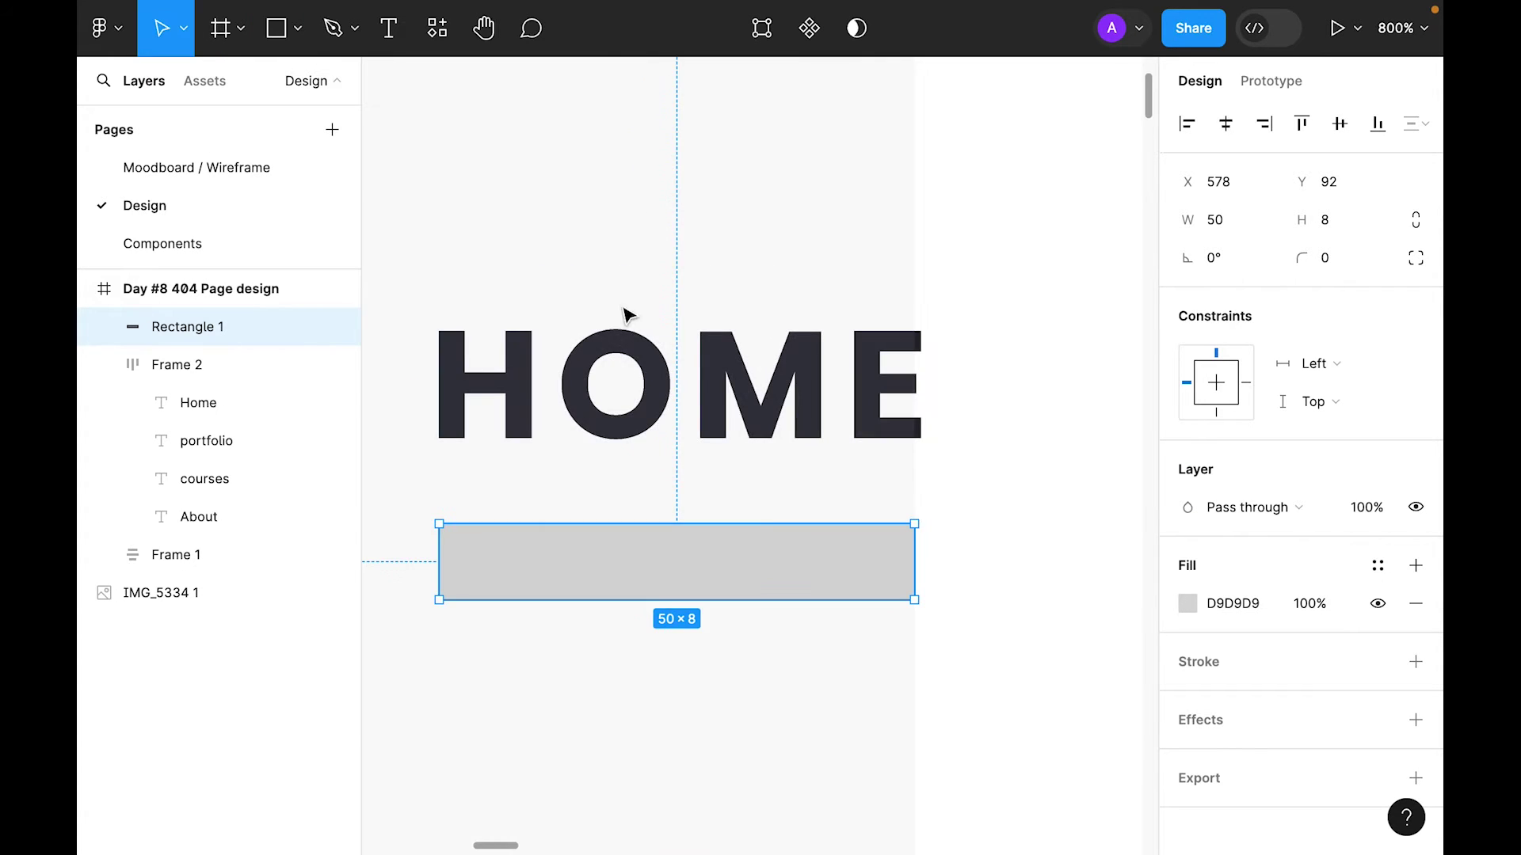
{"action": "left_click_drag", "start_coordinate": [914, 559], "coordinate": [923, 552]}
{"action": "left_click_drag", "start_coordinate": [607, 600], "coordinate": [611, 582]}
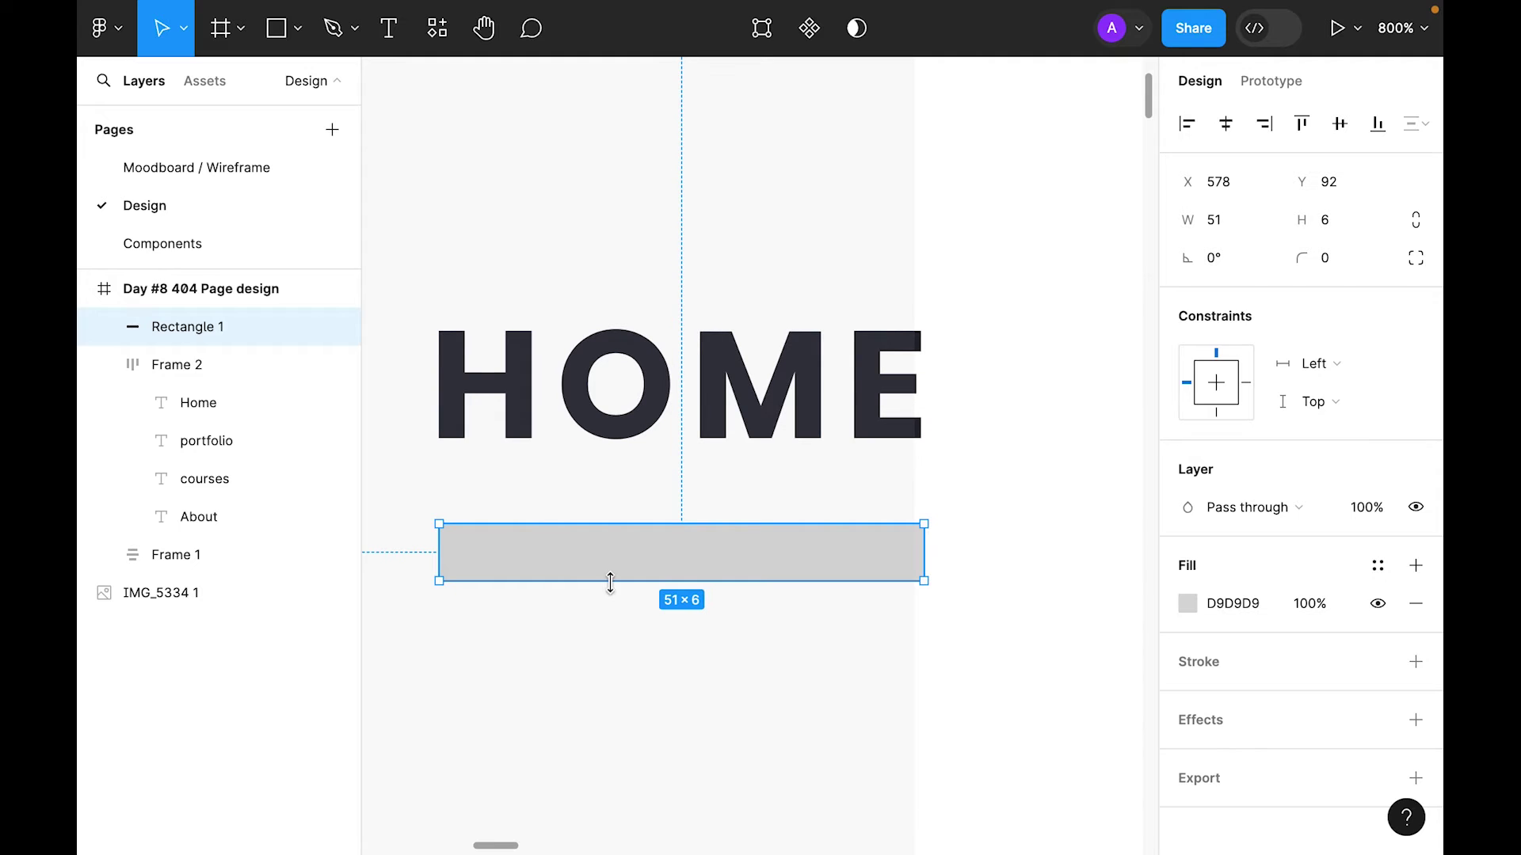
{"action": "left_click", "coordinate": [1336, 230]}
{"action": "type", "text": "4"}
{"action": "key", "text": "Return"}
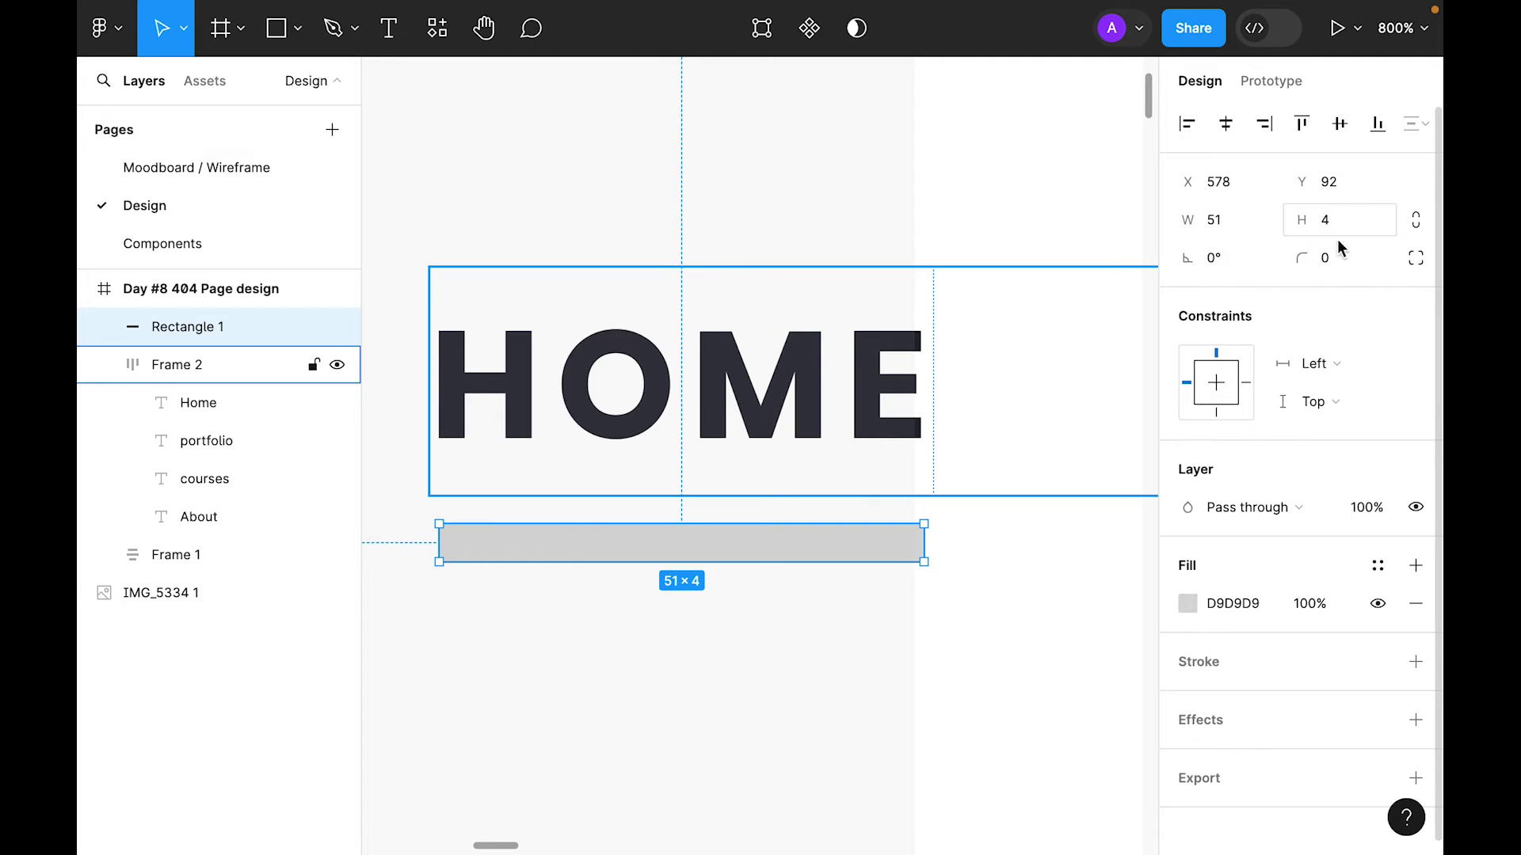
Step: Give the bar the Gradient fill style and a corner radius of 10
{"action": "left_click", "coordinate": [1378, 565]}
{"action": "left_click", "coordinate": [966, 695]}
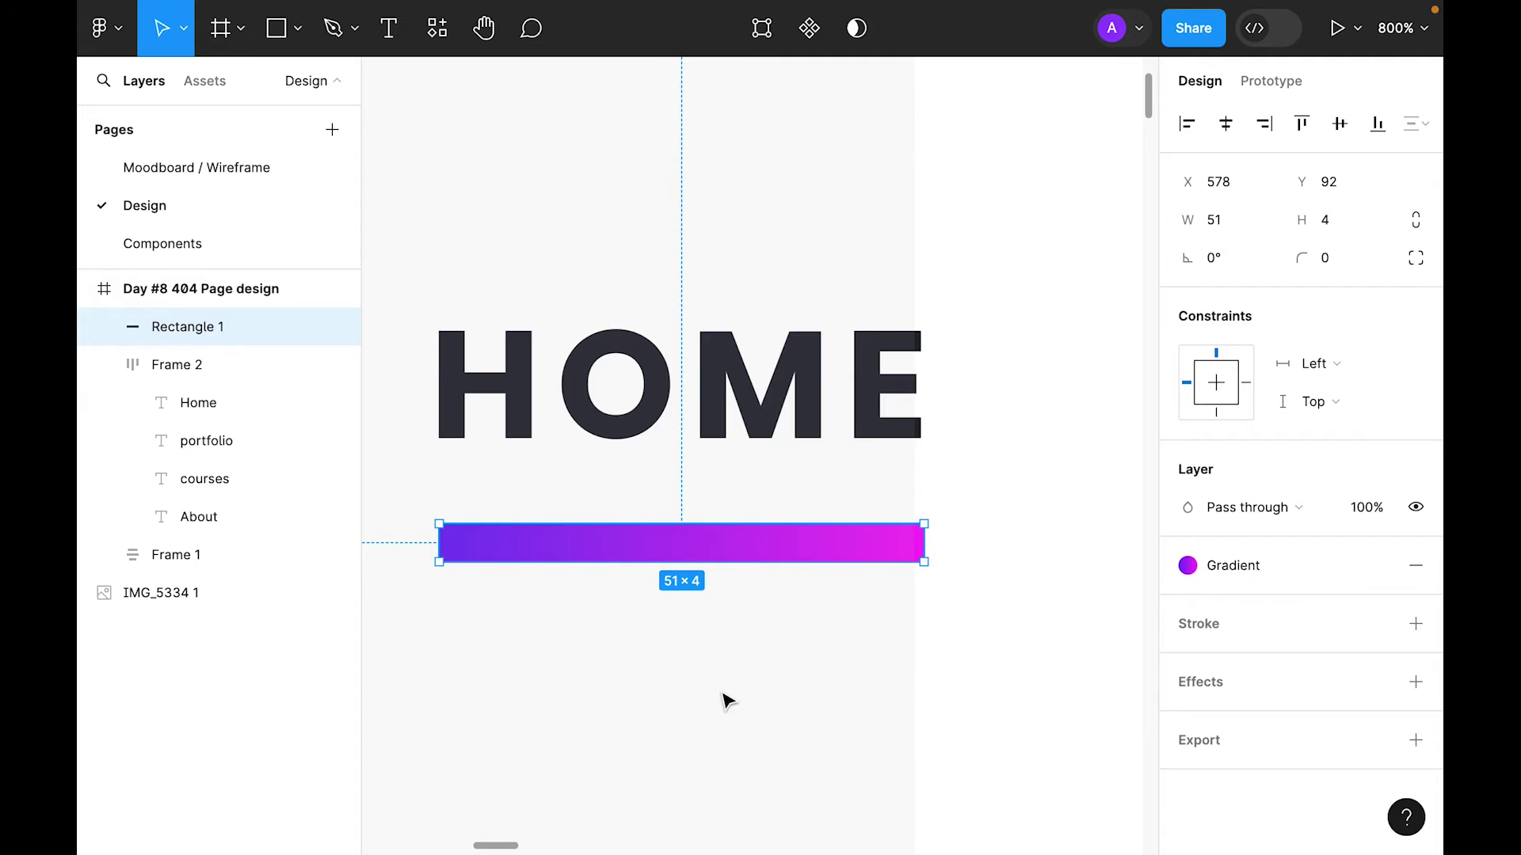
{"action": "key", "text": "Escape"}
{"action": "key", "text": "minus"}
{"action": "key", "text": "minus"}
{"action": "key", "text": "minus"}
{"action": "key", "text": "minus"}
{"action": "key", "text": "equal"}
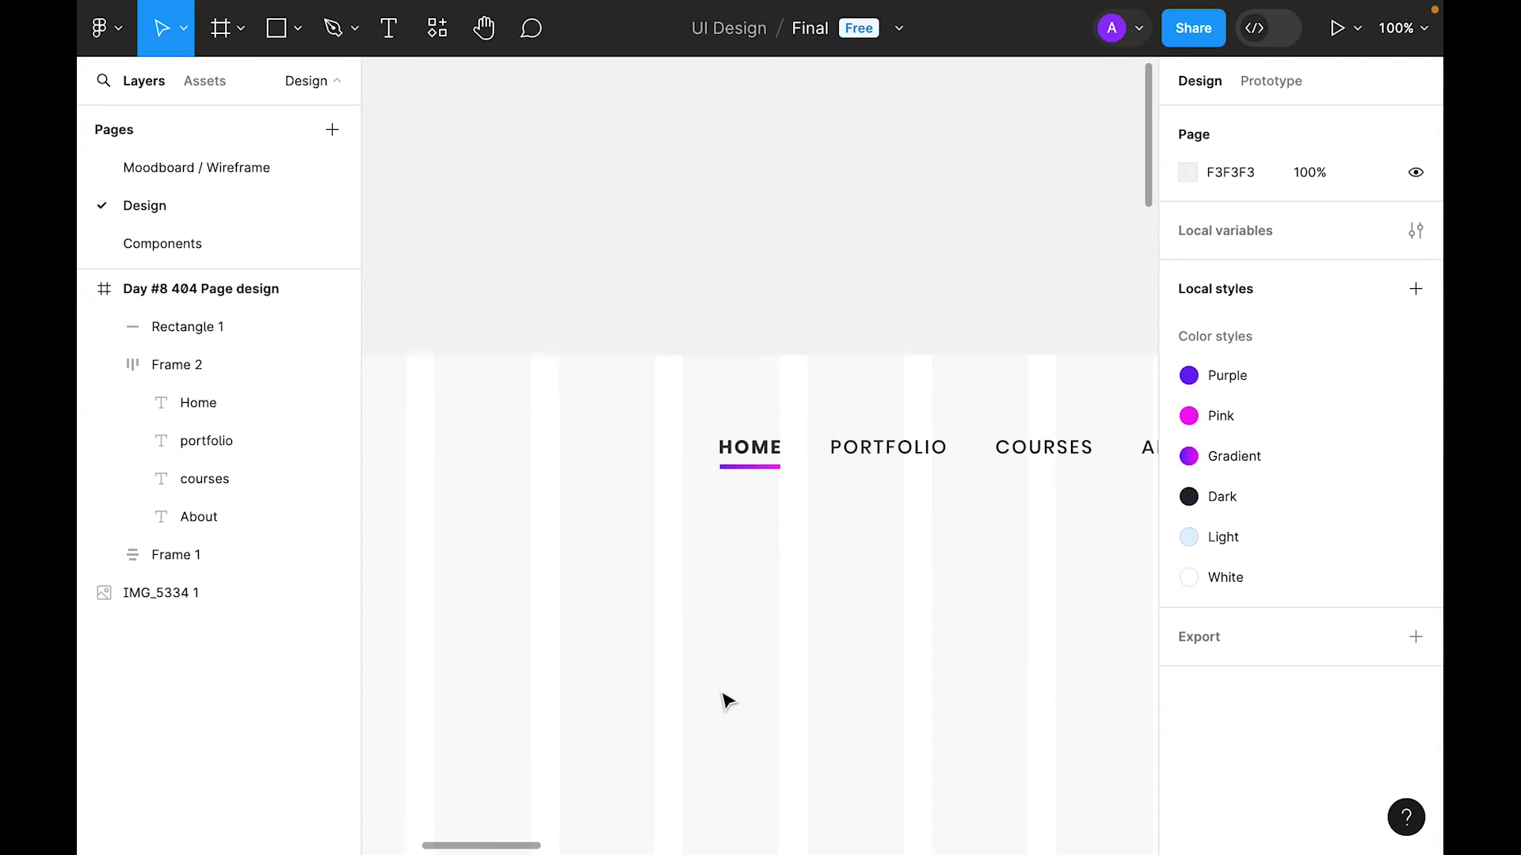
{"action": "left_click", "coordinate": [749, 466]}
{"action": "left_click", "coordinate": [1329, 261]}
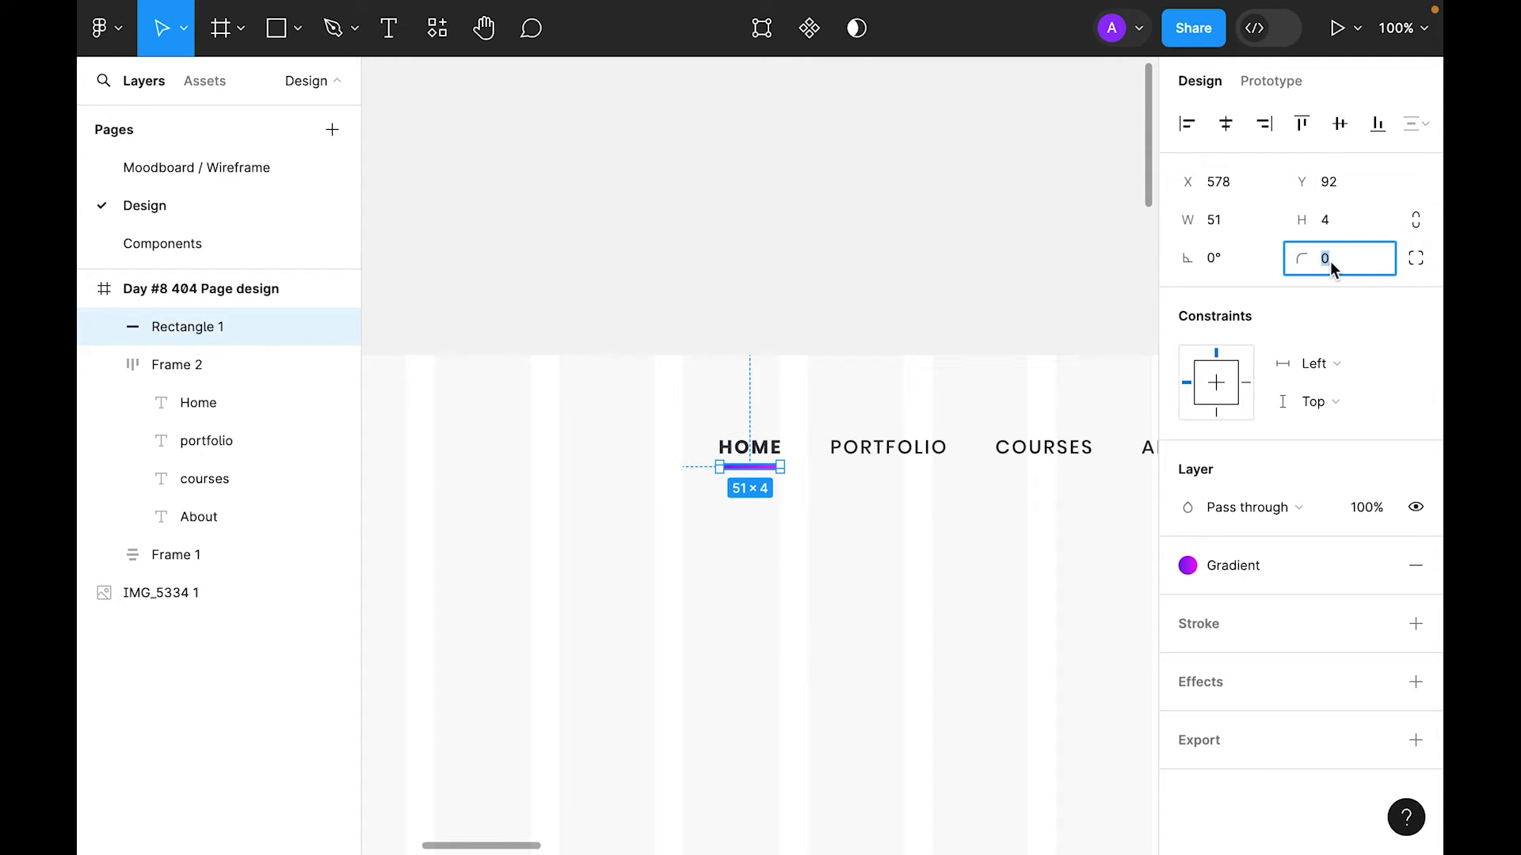
{"action": "type", "text": "10"}
{"action": "key", "text": "Return"}
Step: Set the gap between nav links in Frame 2 to 40
{"action": "key", "text": "Escape"}
{"action": "key", "text": "minus"}
{"action": "left_click", "coordinate": [733, 359]}
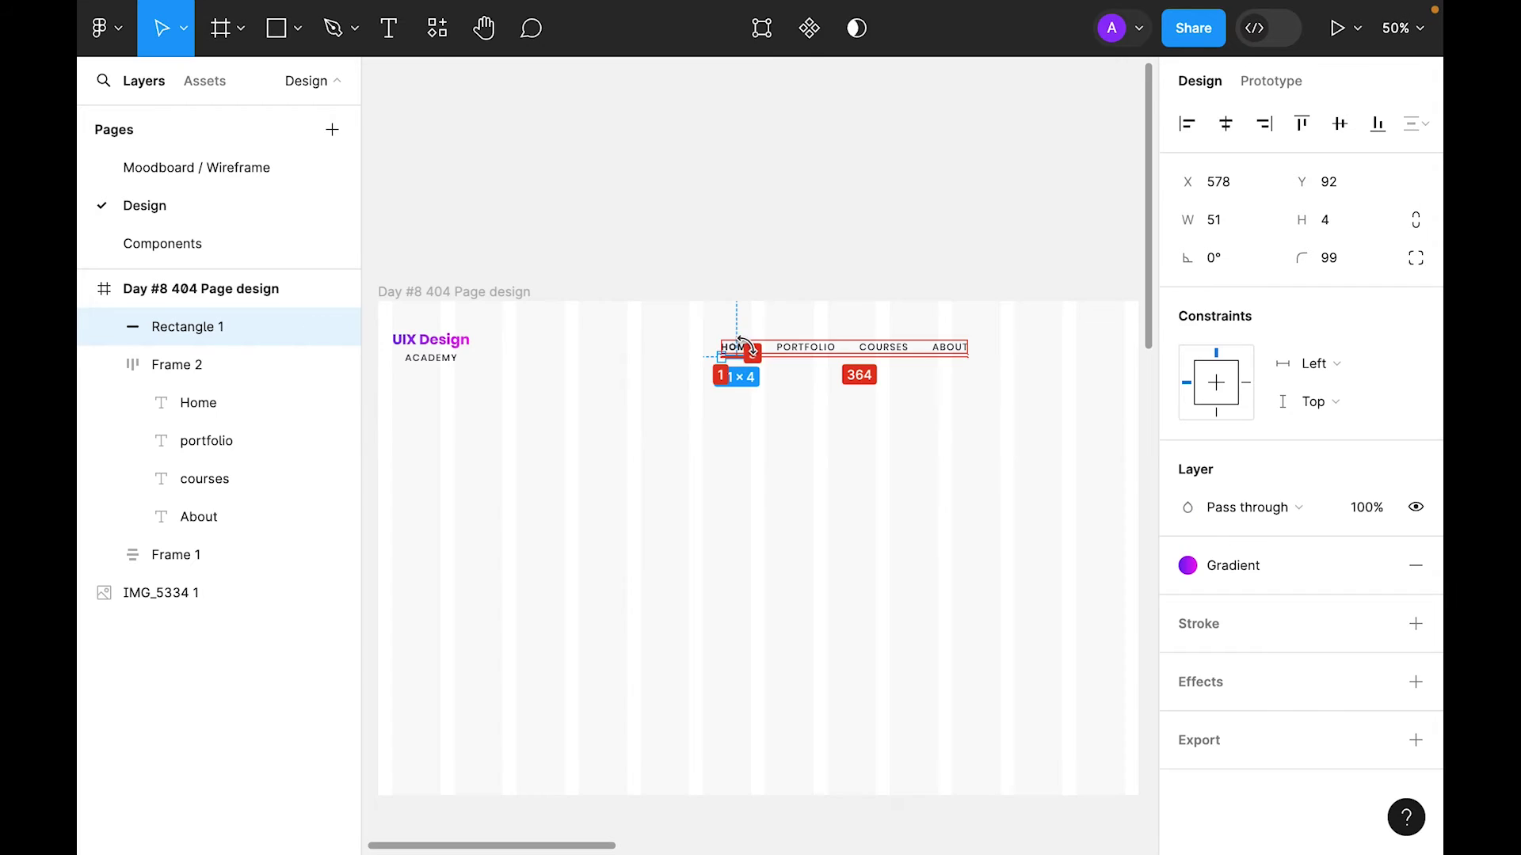
{"action": "left_click", "coordinate": [901, 347]}
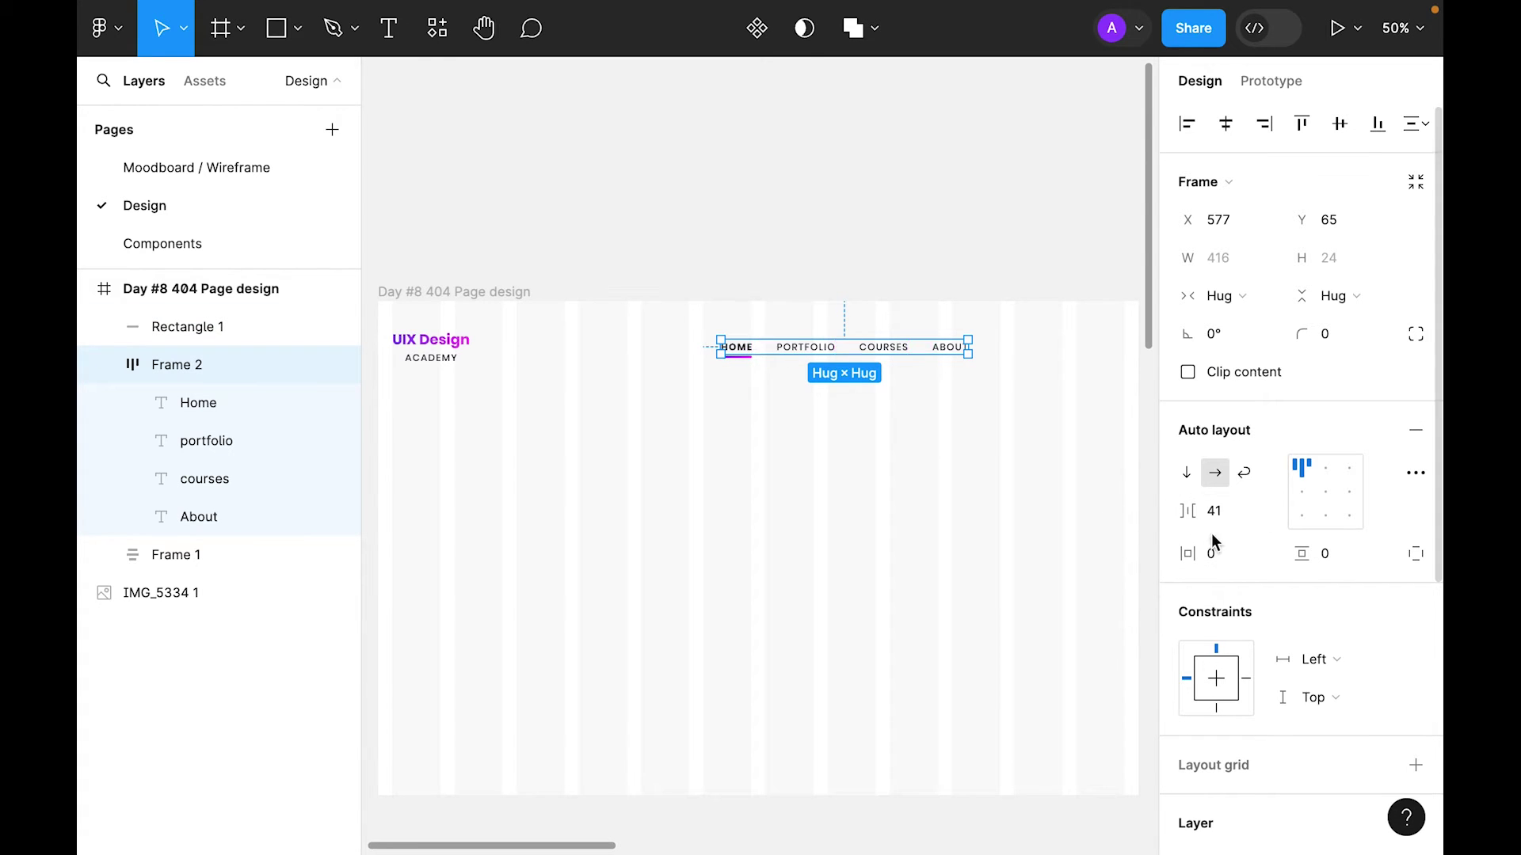
{"action": "type", "text": "40"}
{"action": "key", "text": "Return"}
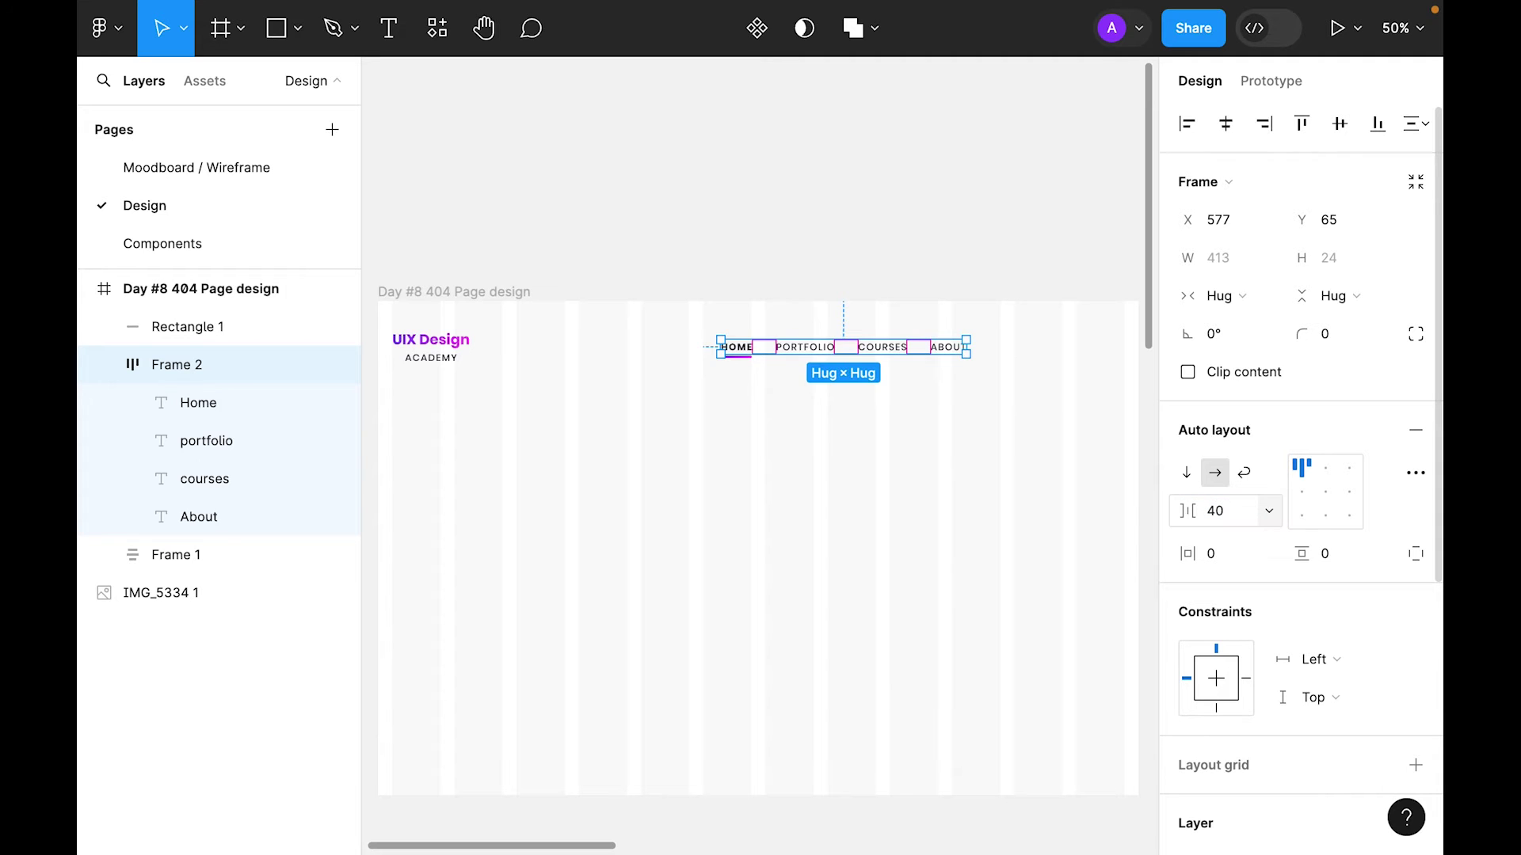
Step: Shrink the gradient underline to 31 wide, centred under HOME
{"action": "left_click", "coordinate": [764, 365]}
{"action": "scroll", "coordinate": [764, 364], "scroll_direction": "up", "scroll_amount": 2}
{"action": "left_click", "coordinate": [871, 501]}
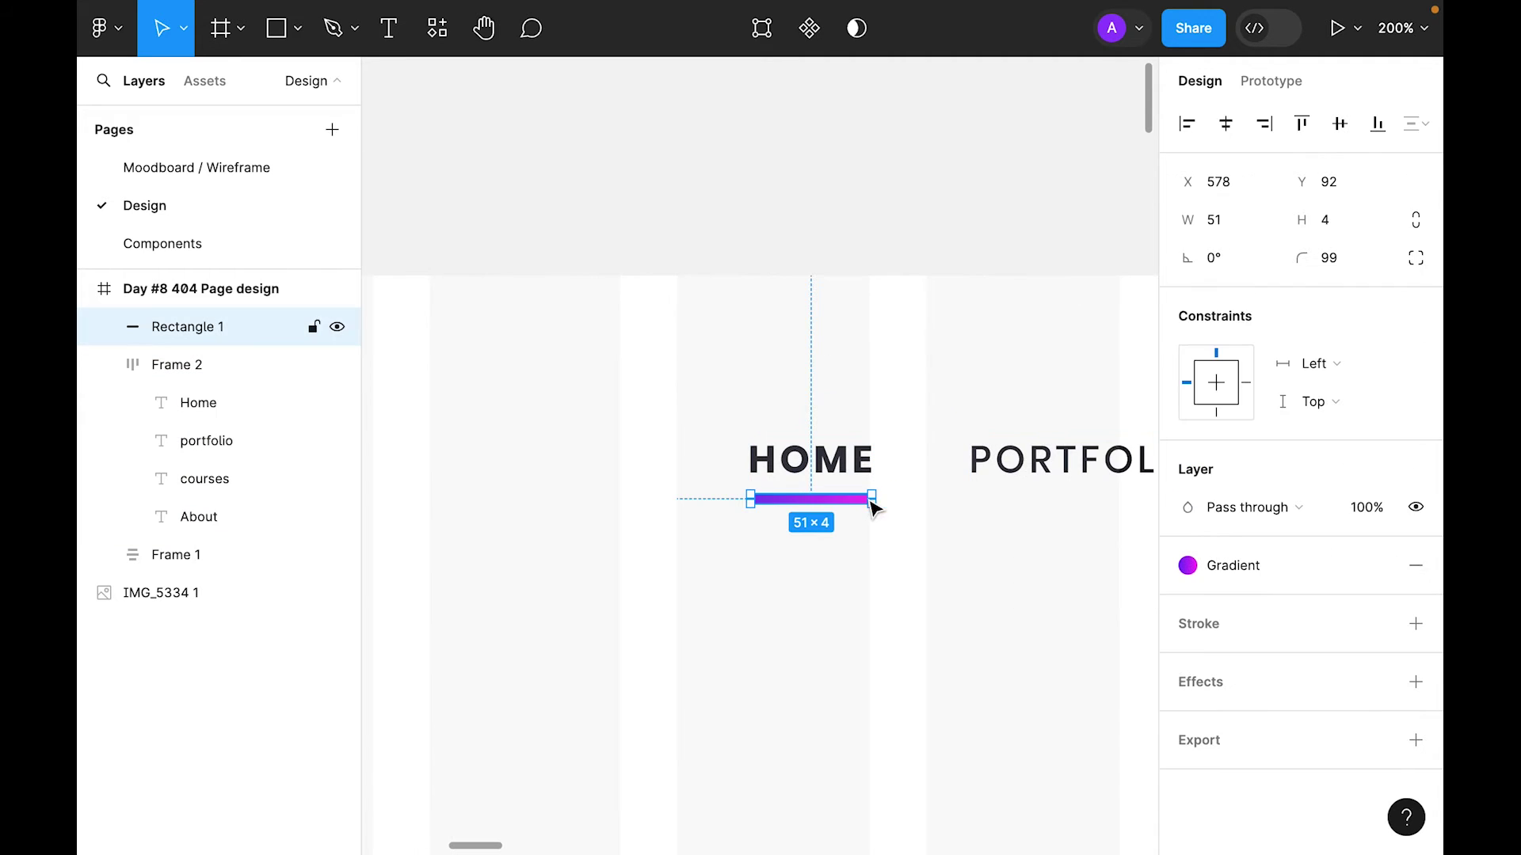
{"action": "left_click_drag", "start_coordinate": [874, 500], "coordinate": [848, 501]}
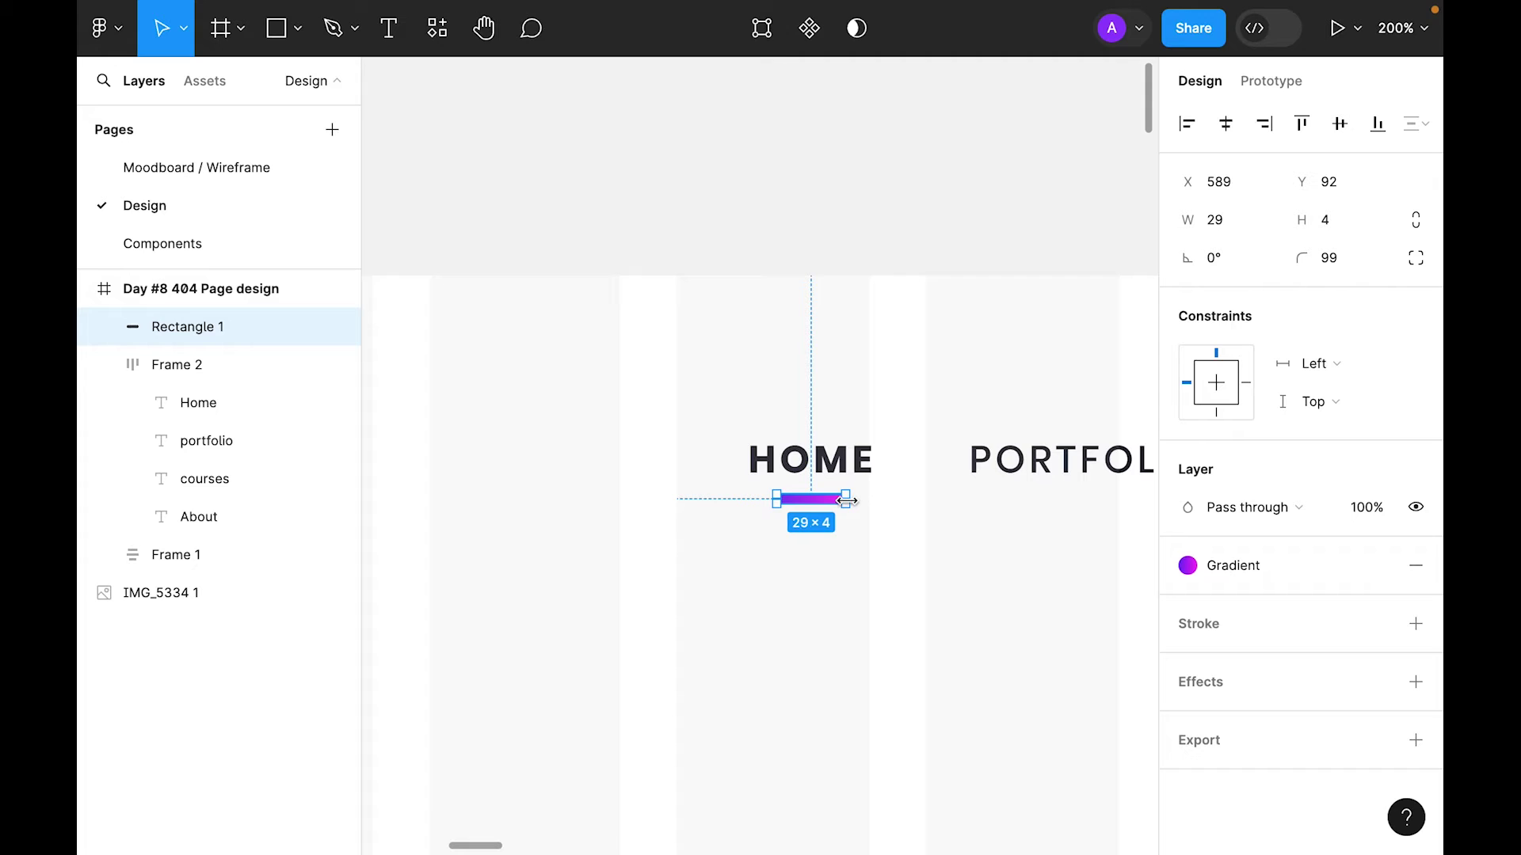
{"action": "left_click", "coordinate": [1232, 222]}
{"action": "key", "text": "Escape"}
{"action": "key", "text": "Escape"}
{"action": "key", "text": "minus"}
{"action": "key", "text": "minus"}
{"action": "key", "text": "minus"}
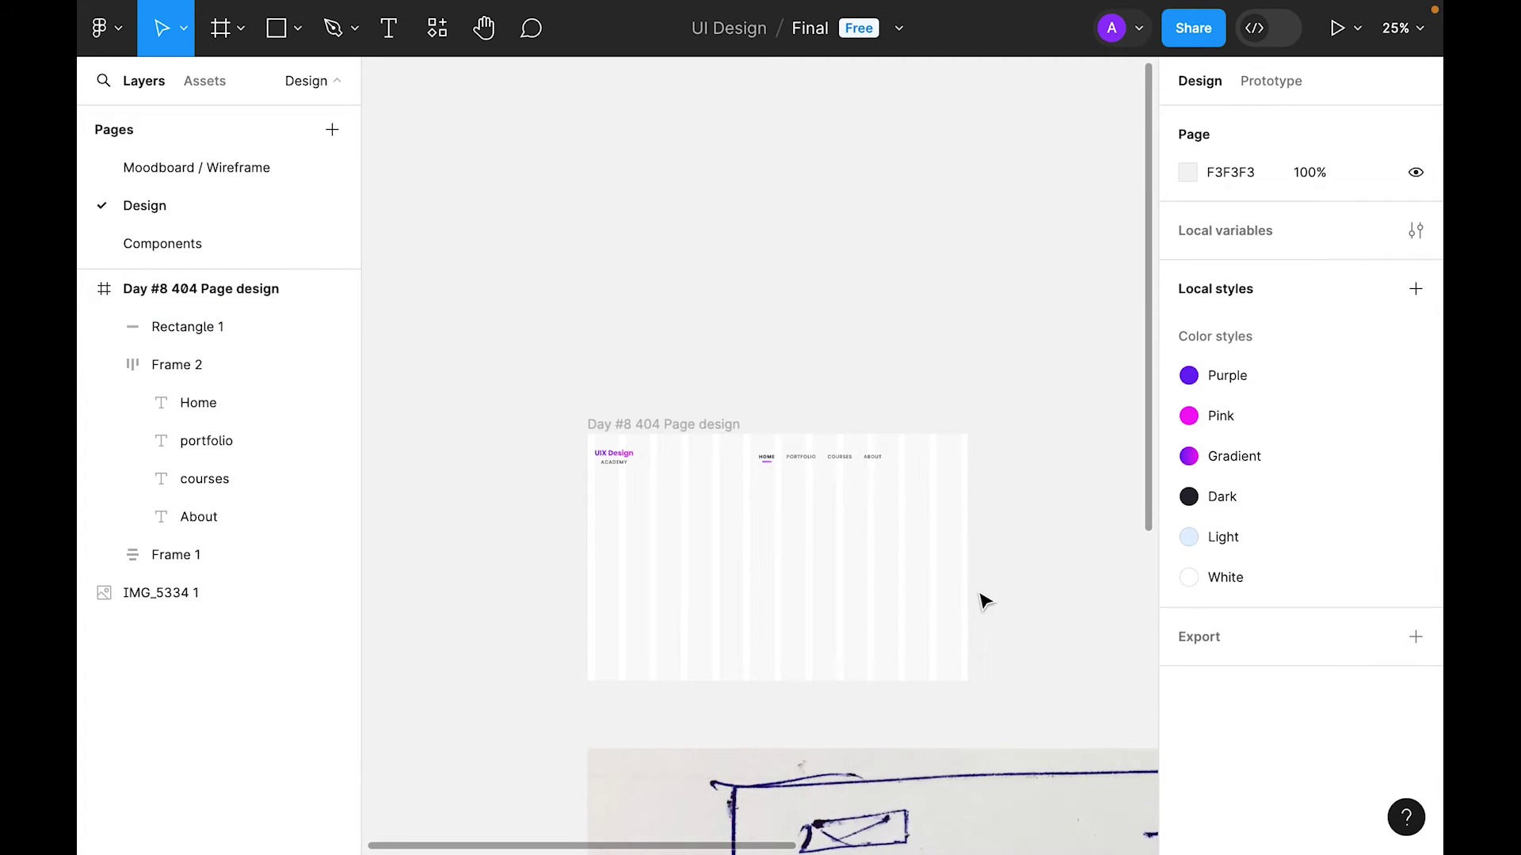
{"action": "scroll", "coordinate": [666, 306], "scroll_direction": "down", "scroll_amount": 3}
Step: Add a CONTACT US text label below the nav
{"action": "left_click", "coordinate": [665, 308]}
{"action": "key", "text": "shift+2"}
{"action": "key", "text": "Escape"}
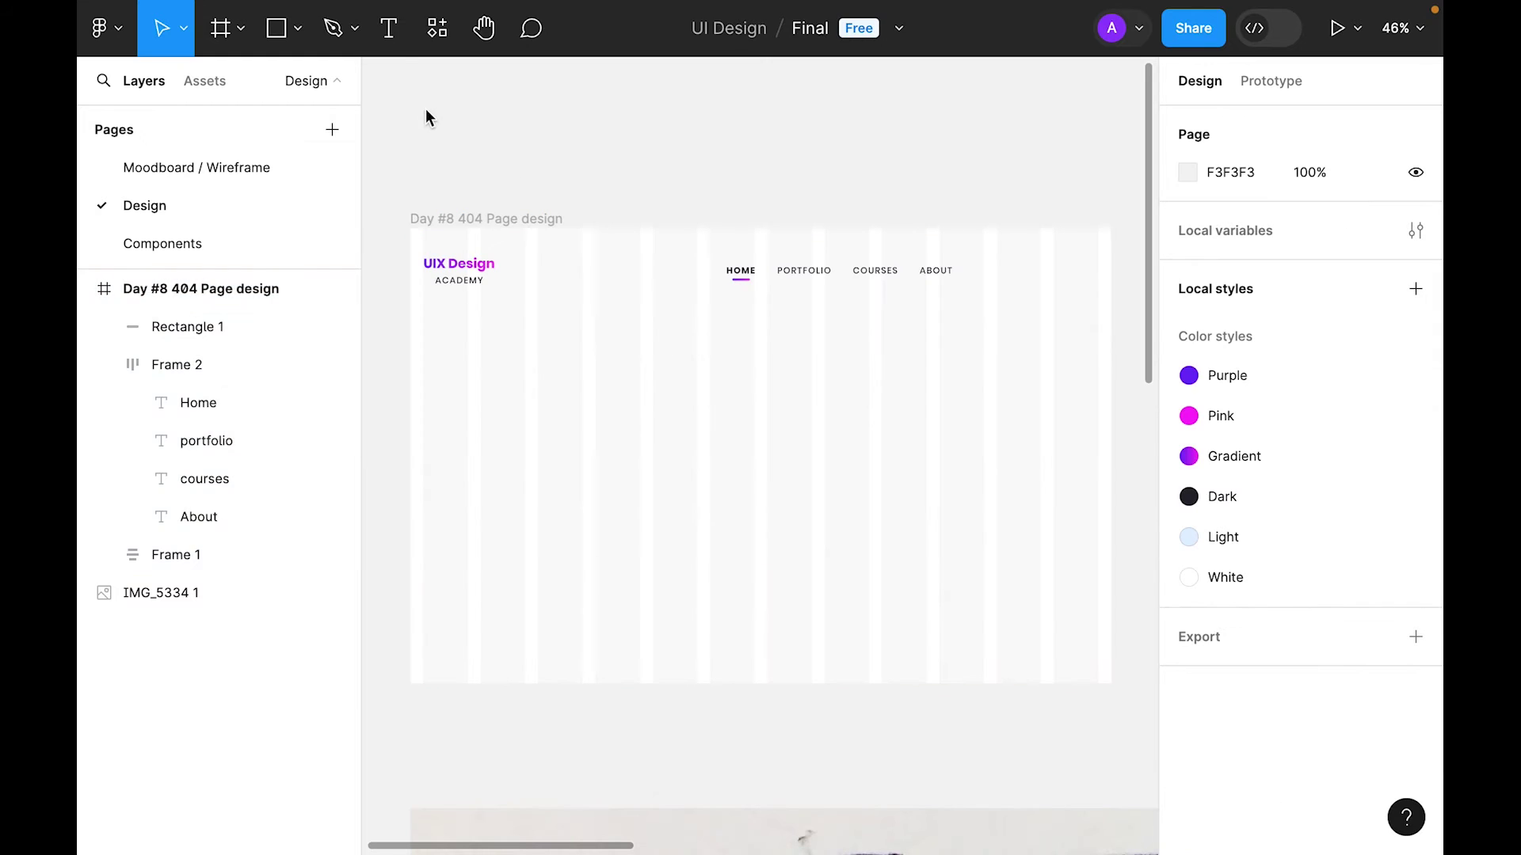
{"action": "left_click", "coordinate": [388, 30]}
{"action": "left_click", "coordinate": [769, 346]}
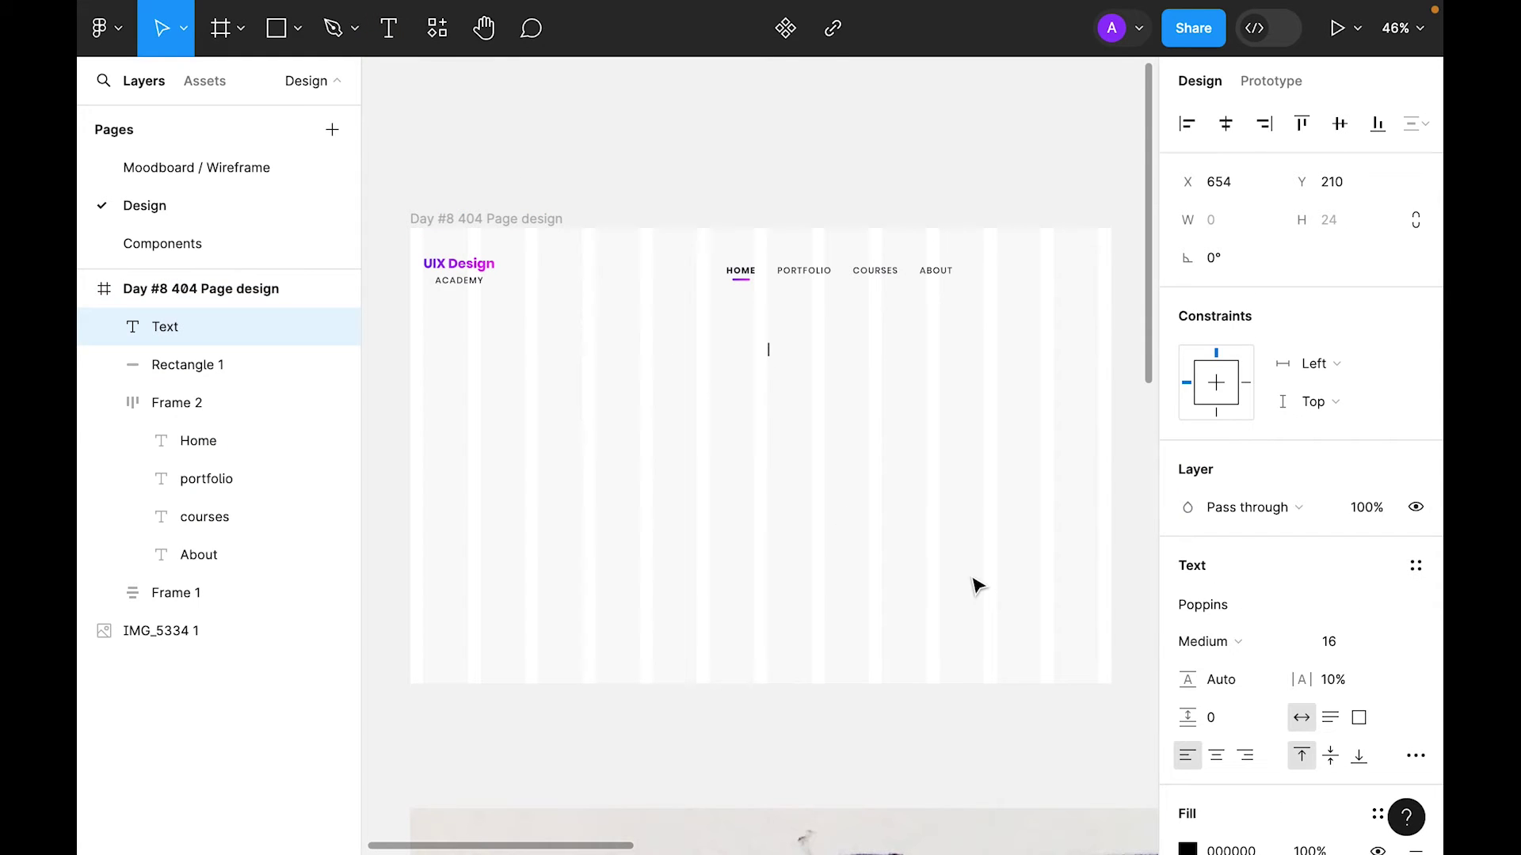
{"action": "key", "text": "Escape"}
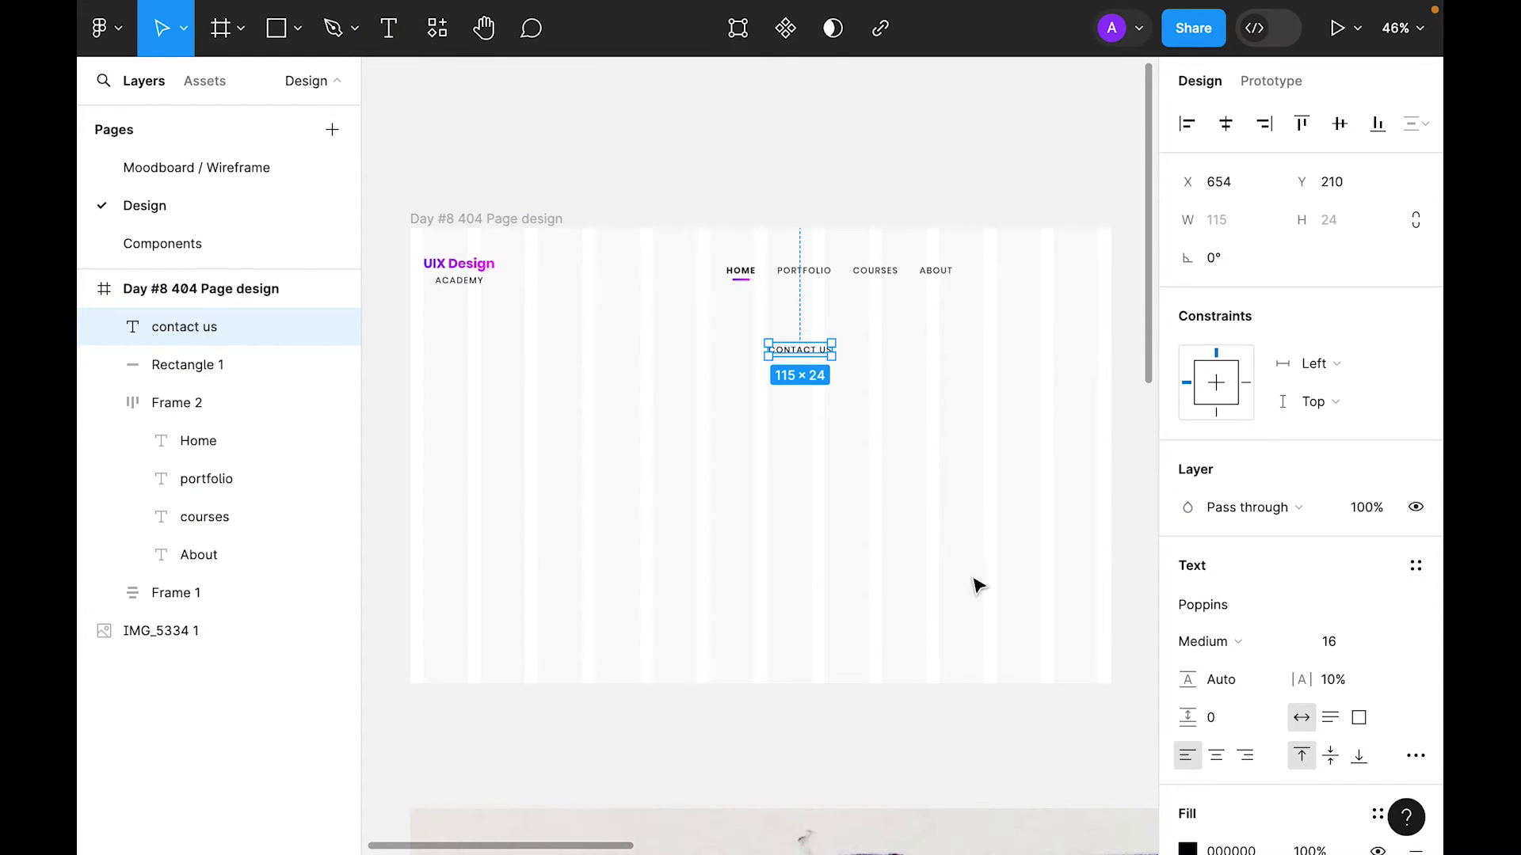
Step: Set CONTACT US letter spacing to 0% and make it bold
{"action": "scroll", "coordinate": [1385, 620], "scroll_direction": "down", "scroll_amount": 1}
{"action": "left_click", "coordinate": [1367, 602]}
{"action": "type", "text": "0"}
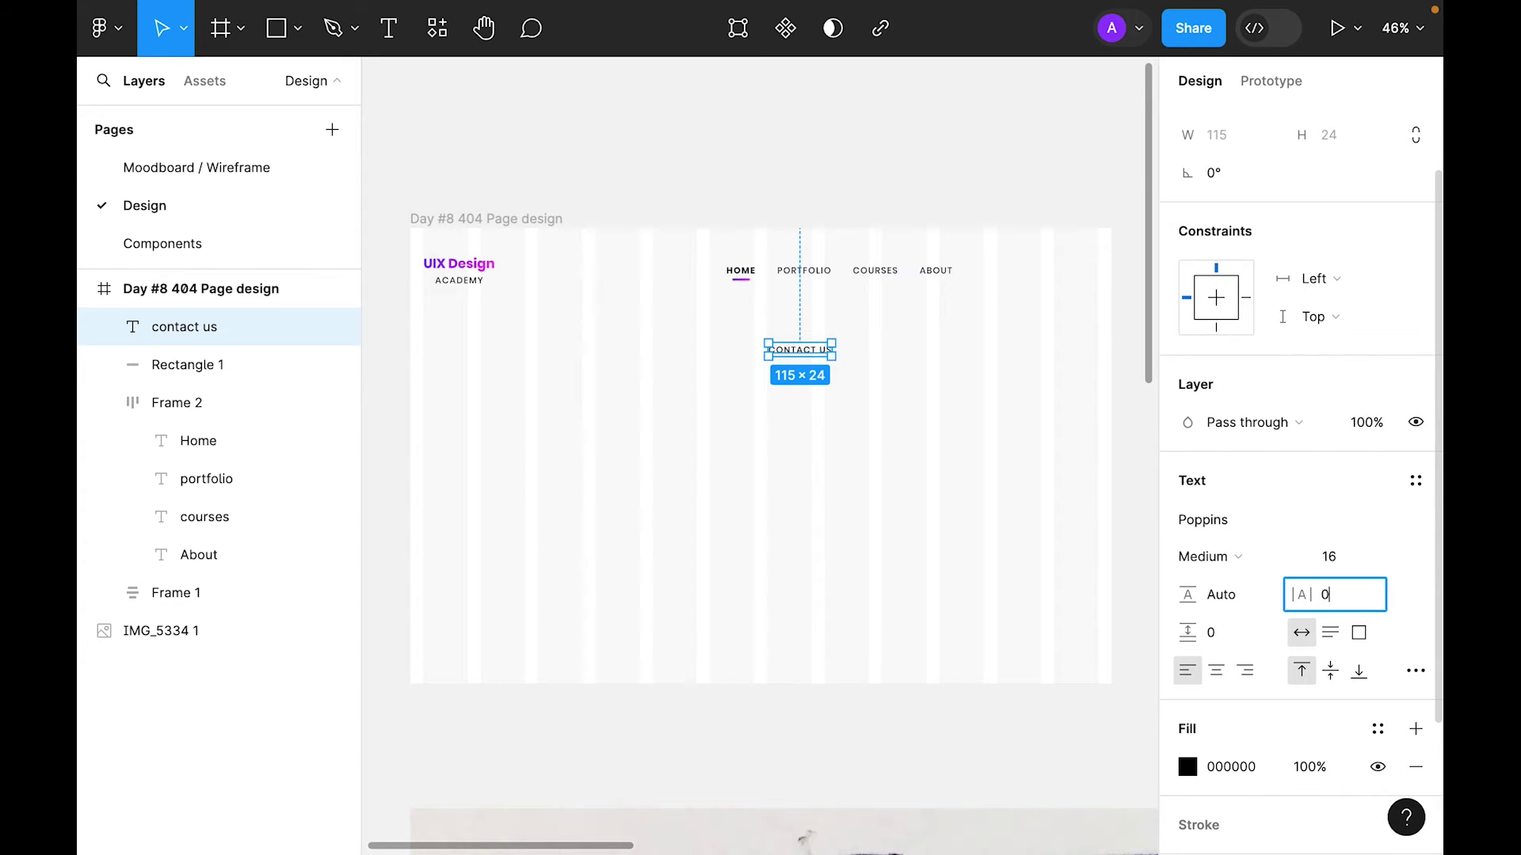
{"action": "key", "text": "Return"}
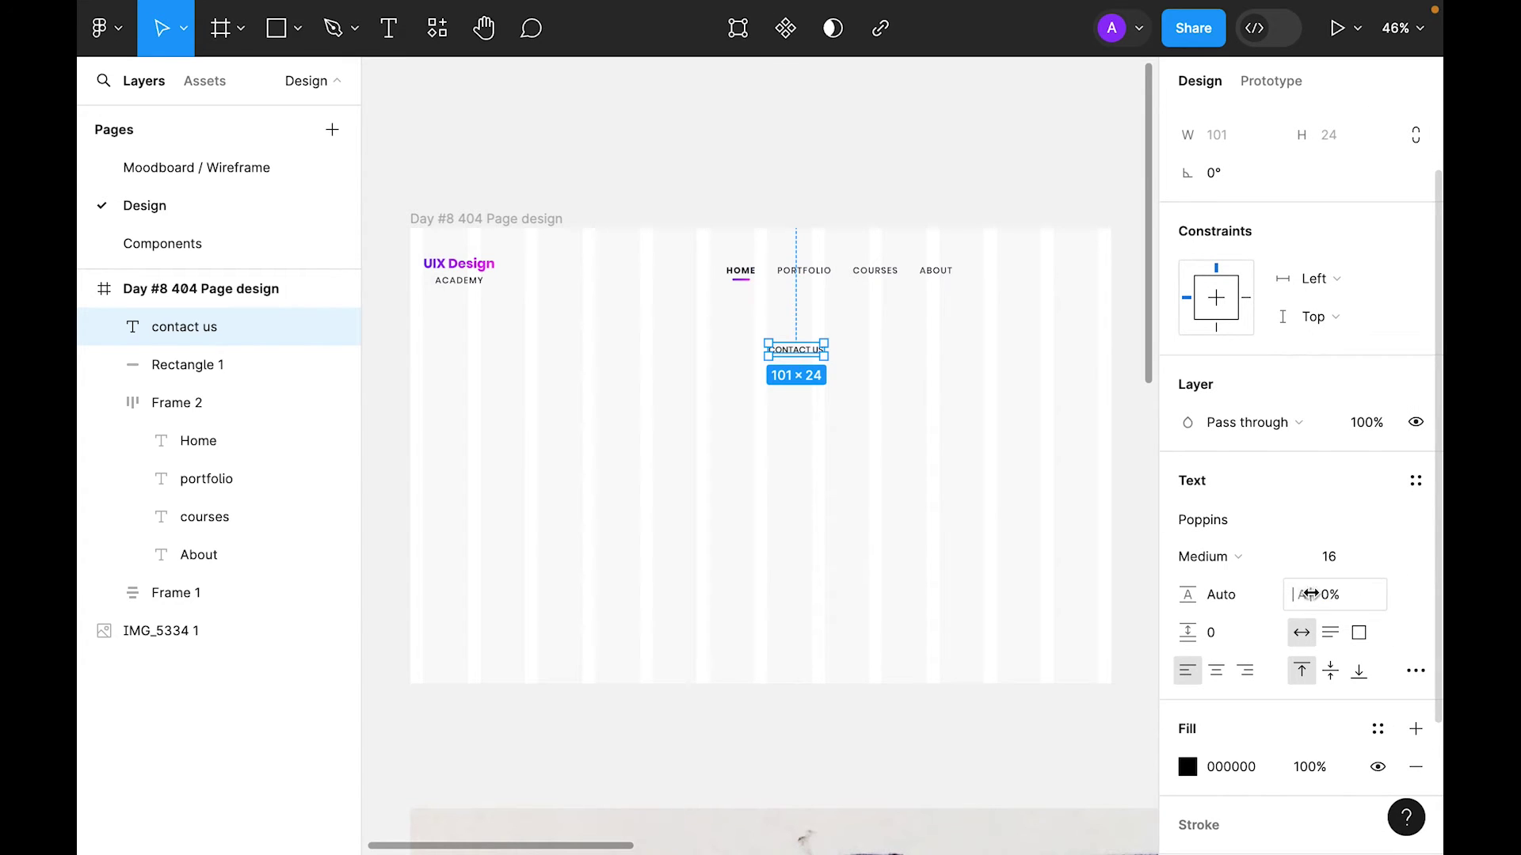
{"action": "left_click", "coordinate": [1196, 548]}
{"action": "left_click", "coordinate": [1251, 617]}
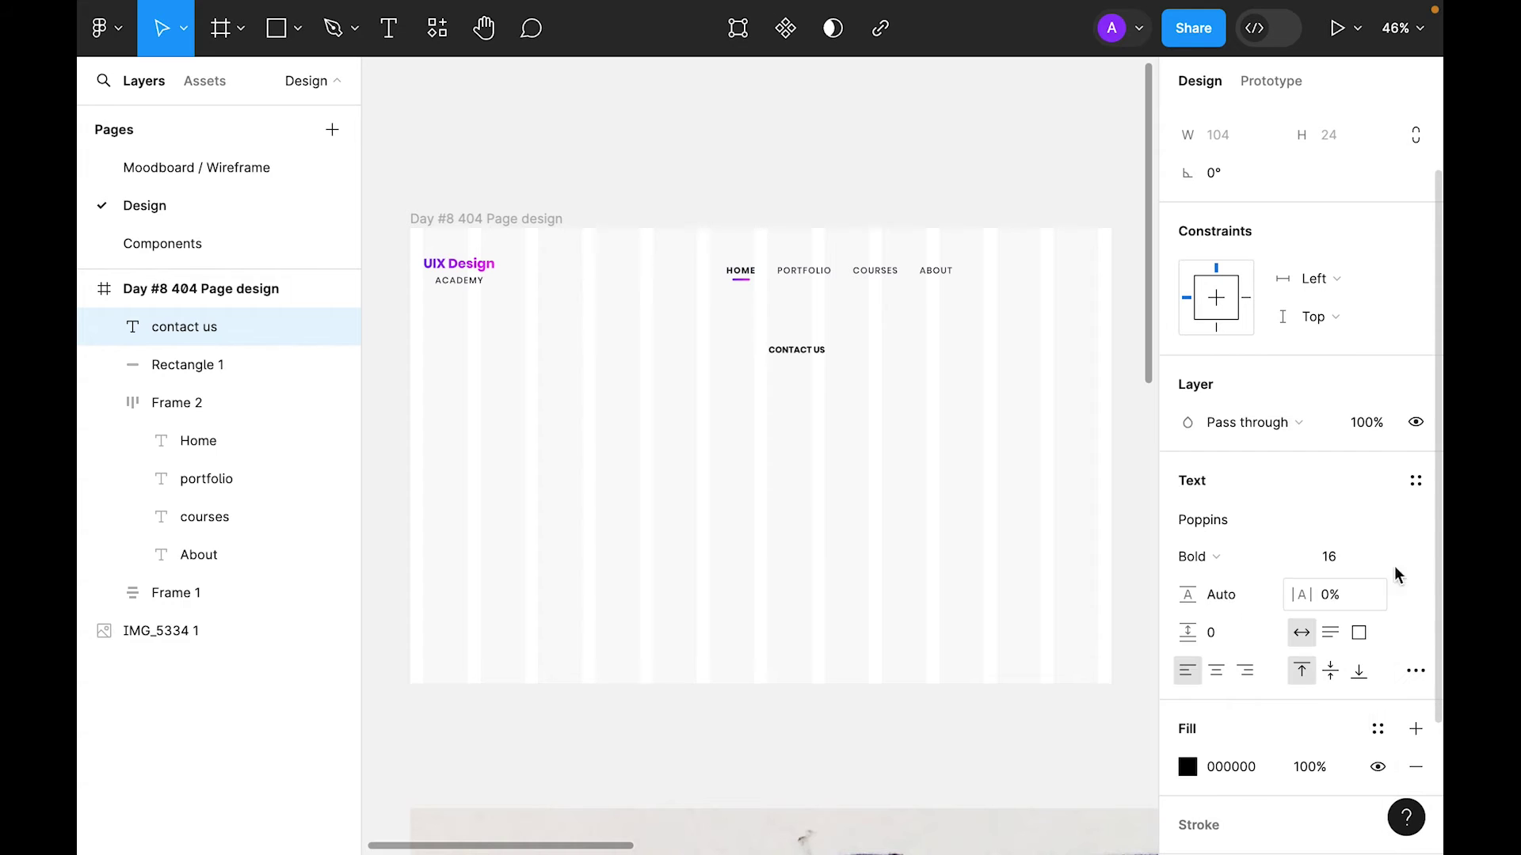
Step: Wrap CONTACT US in auto layout with 32 horizontal and 16 vertical padding
{"action": "left_click", "coordinate": [991, 522]}
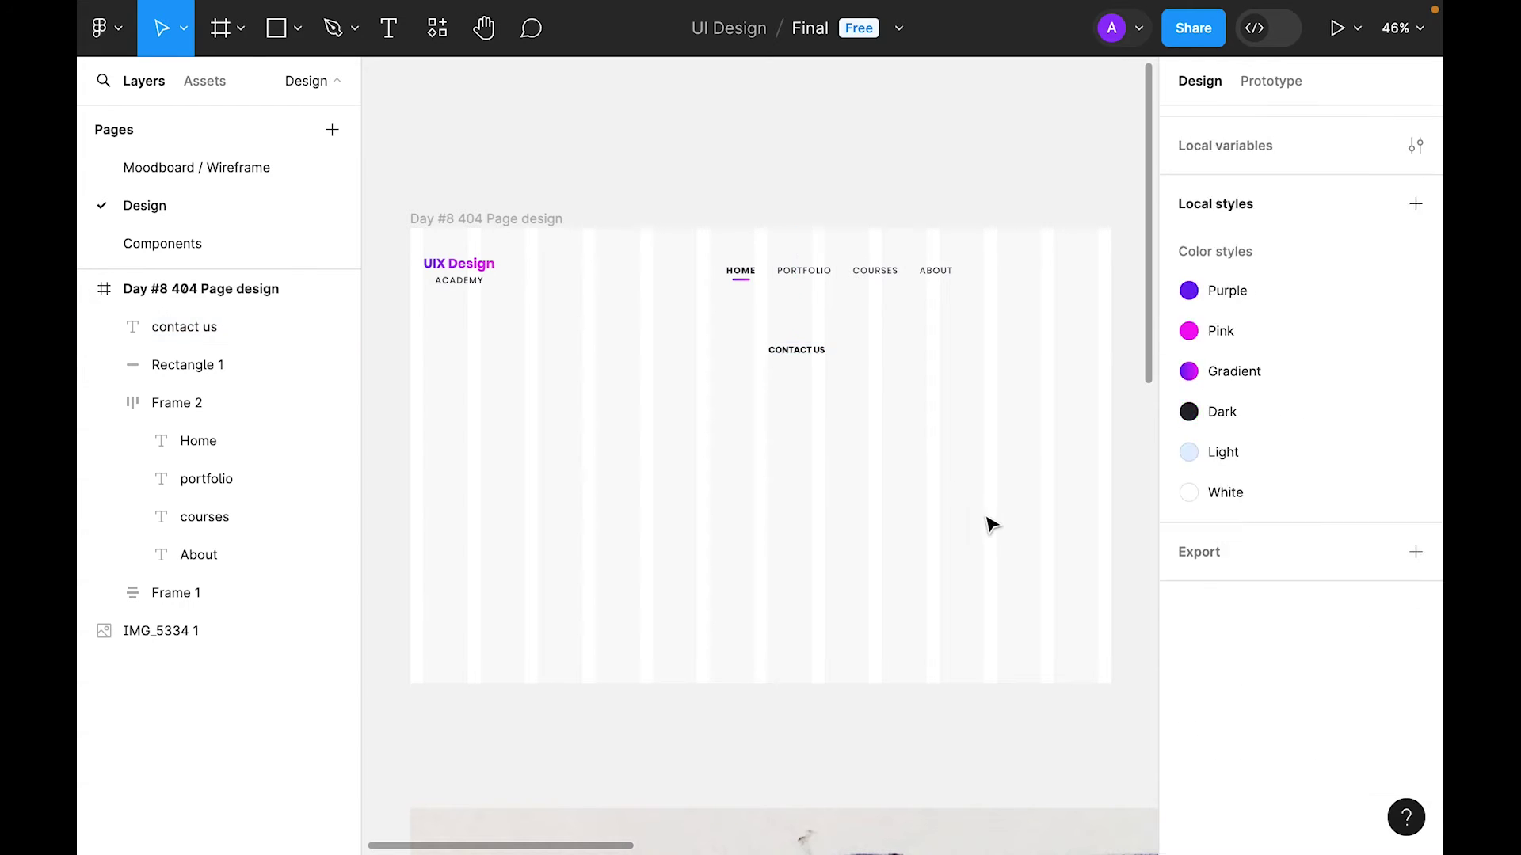
{"action": "right_click", "coordinate": [812, 352]}
{"action": "left_click", "coordinate": [872, 582]}
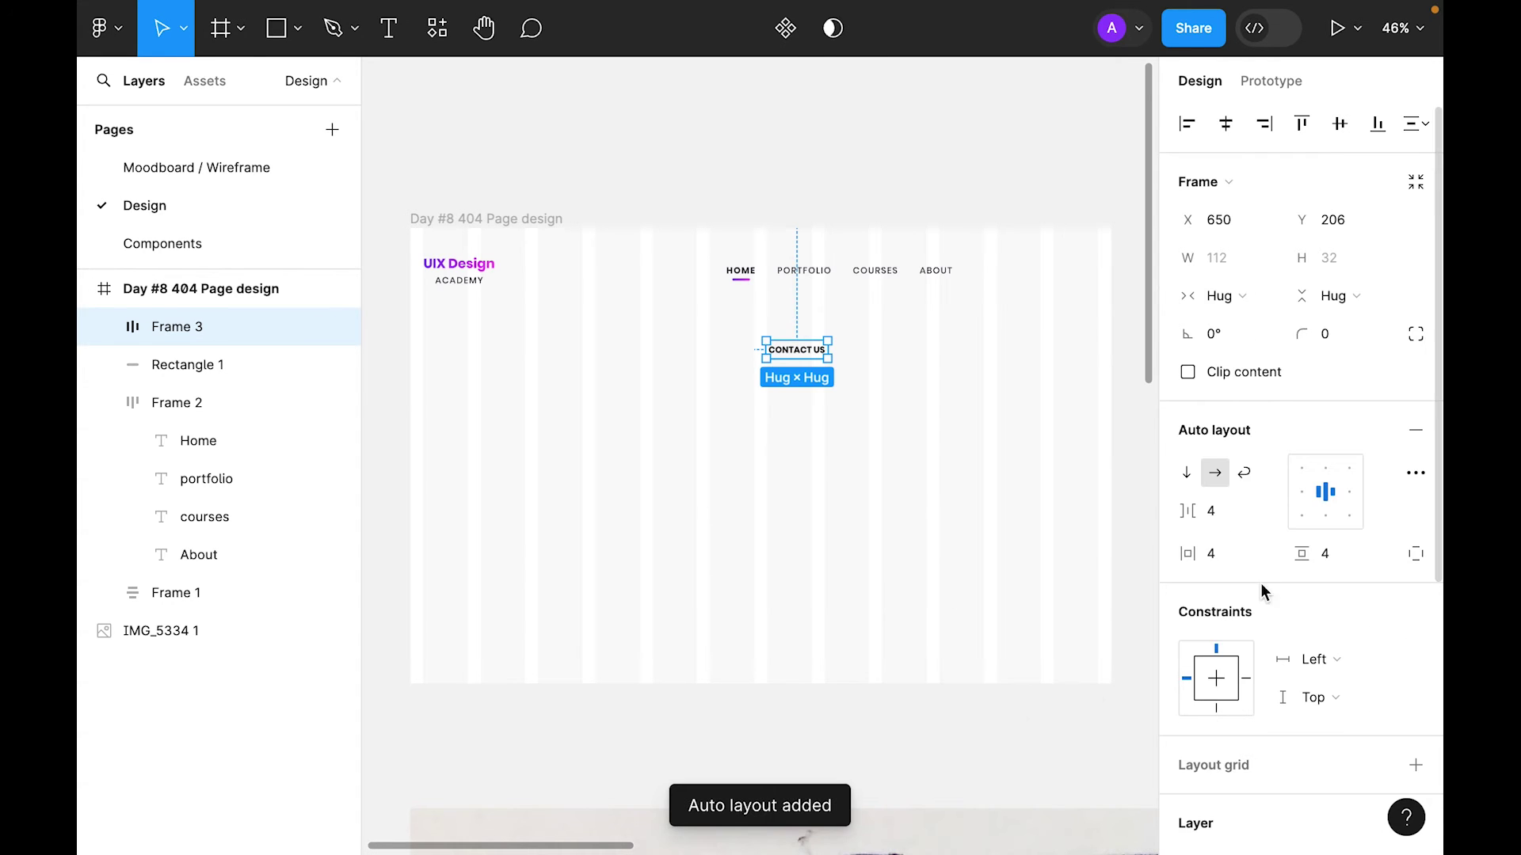
{"action": "scroll", "coordinate": [1328, 482], "scroll_direction": "down", "scroll_amount": 4}
{"action": "scroll", "coordinate": [1196, 579], "scroll_direction": "up", "scroll_amount": 4}
{"action": "left_click", "coordinate": [1219, 558]}
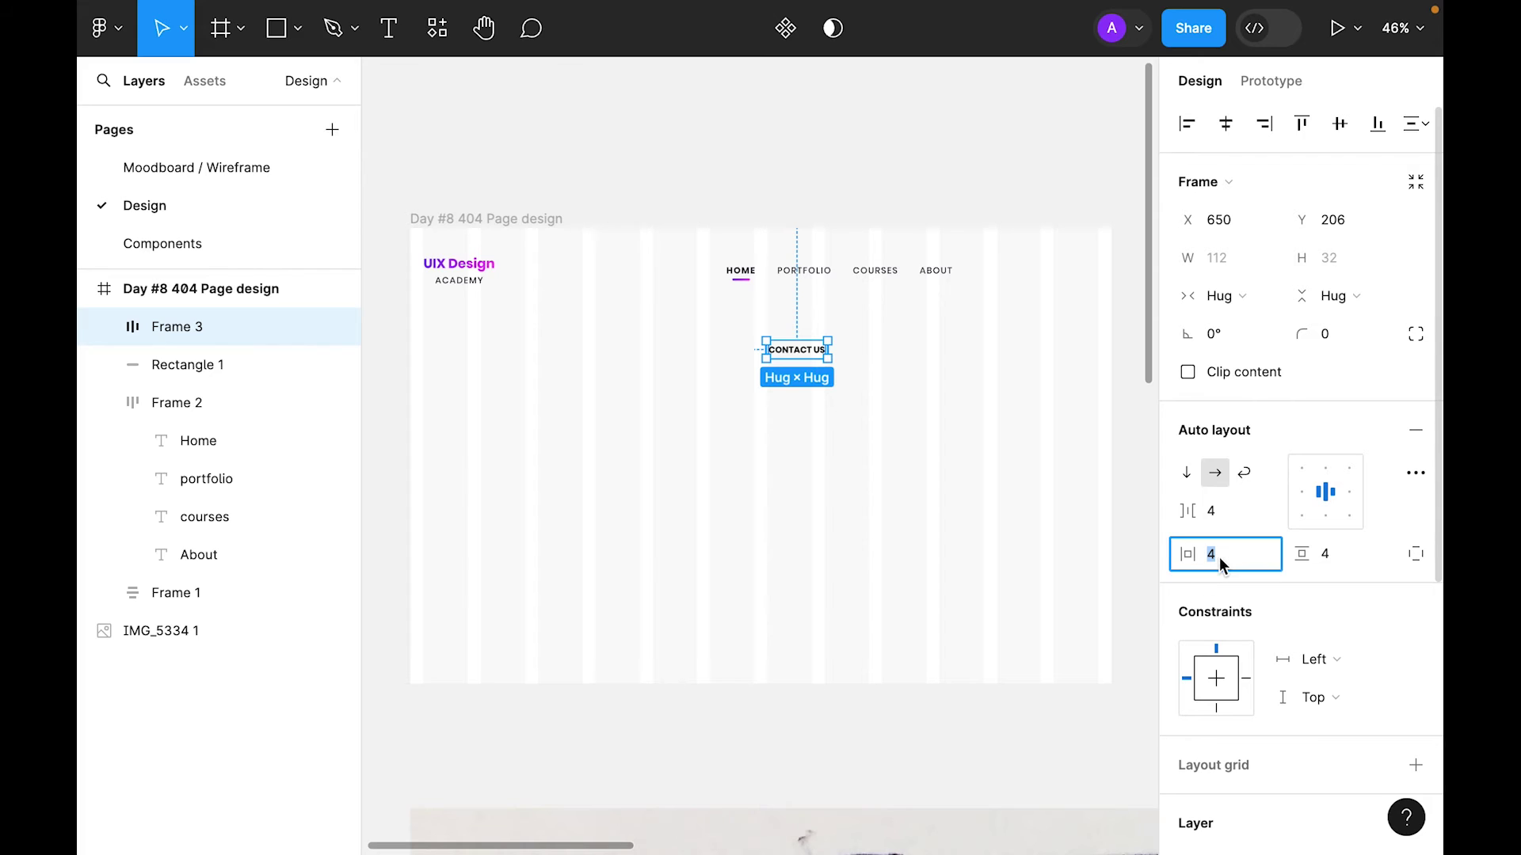
{"action": "type", "text": "32"}
{"action": "key", "text": "Return"}
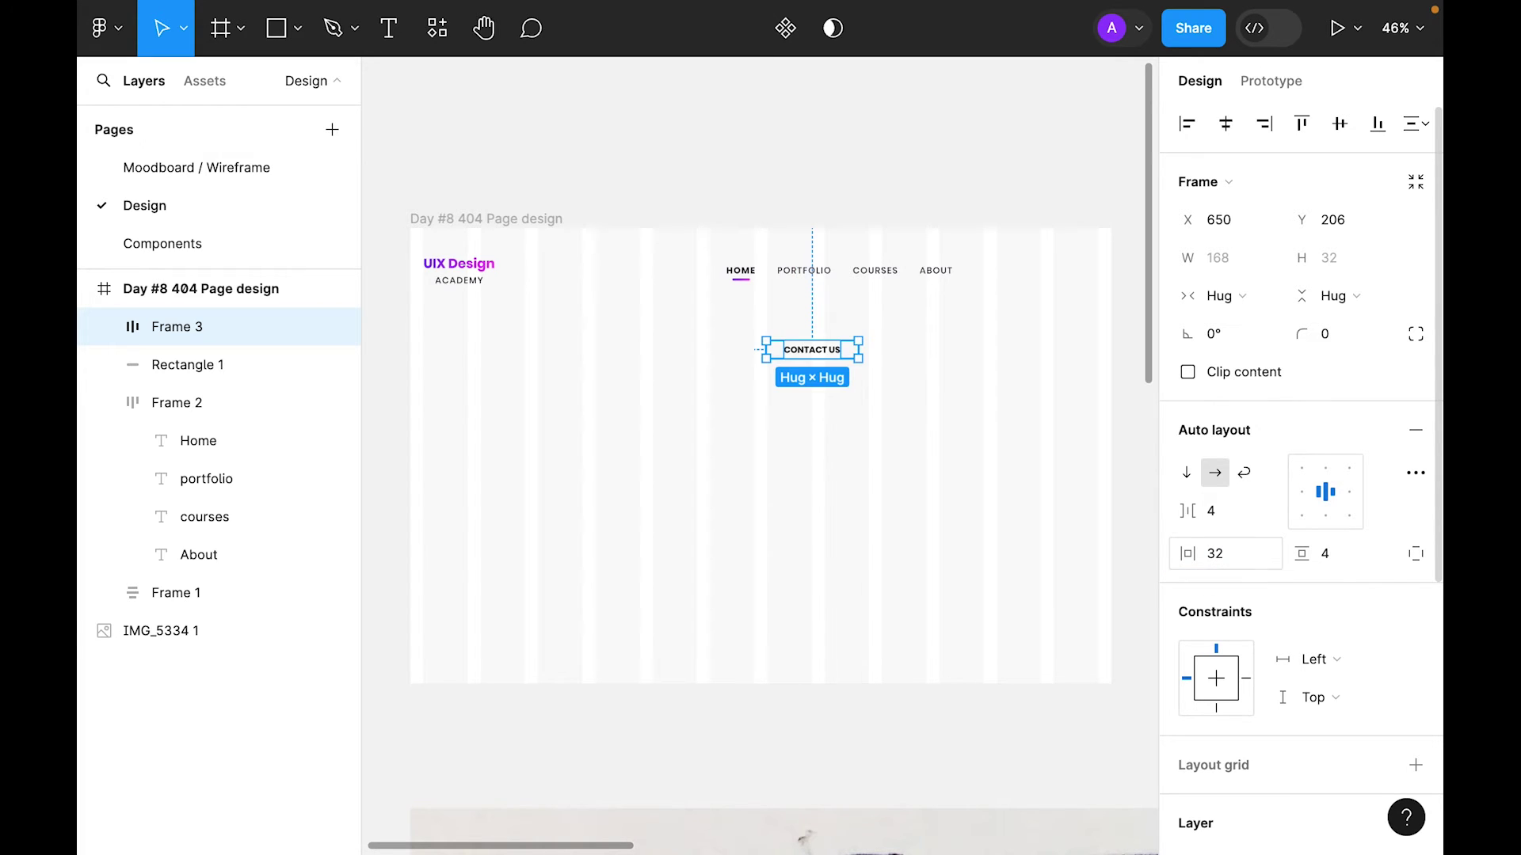
{"action": "left_click", "coordinate": [1373, 562]}
{"action": "type", "text": "16"}
{"action": "key", "text": "Return"}
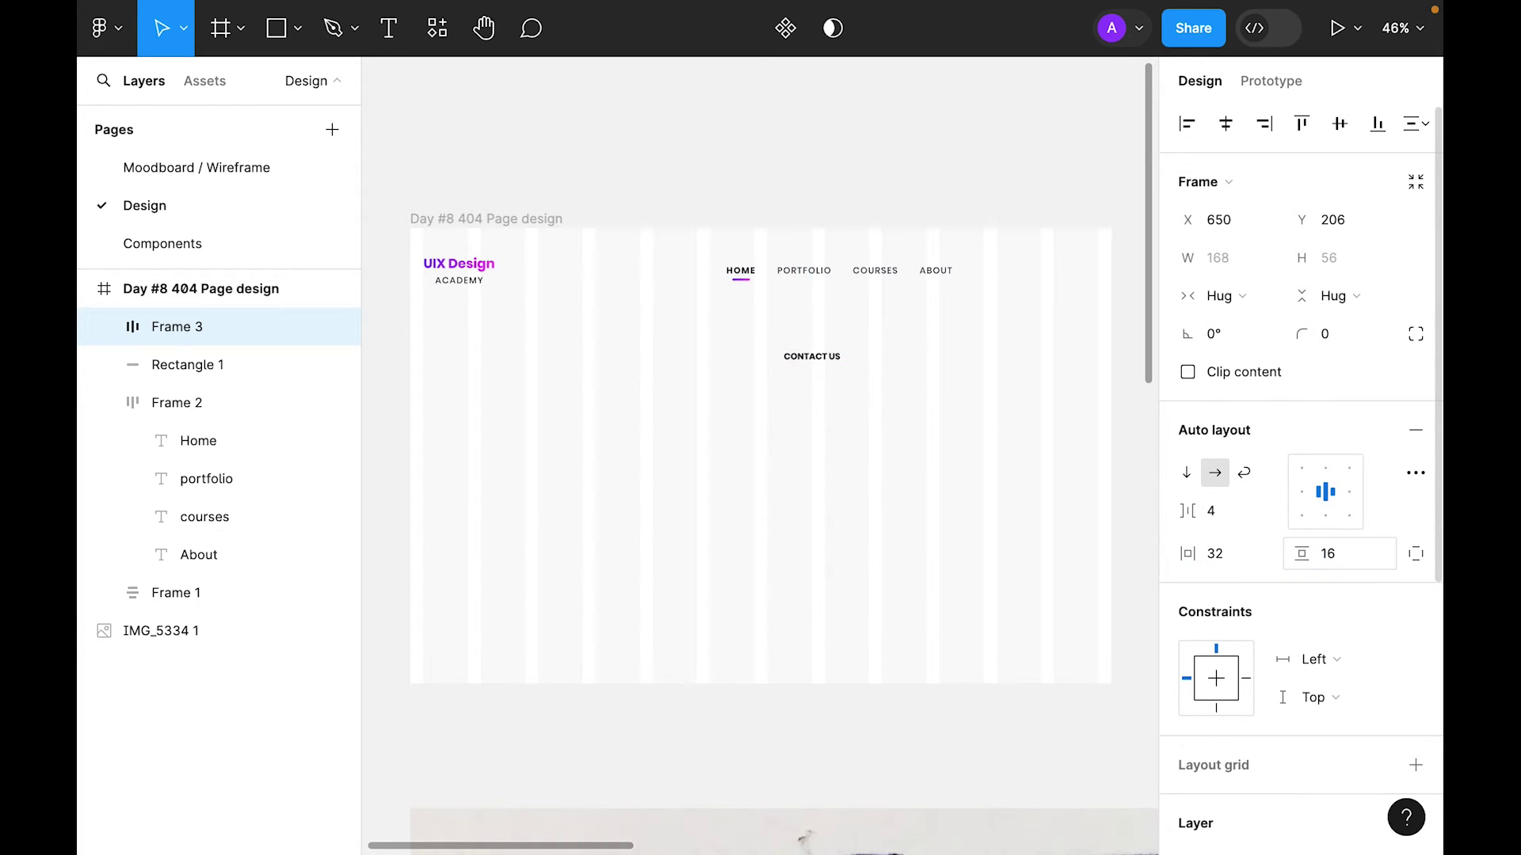
Step: Give the button a 99 corner radius and a Gradient style background fill
{"action": "left_click", "coordinate": [1341, 336]}
{"action": "type", "text": "9"}
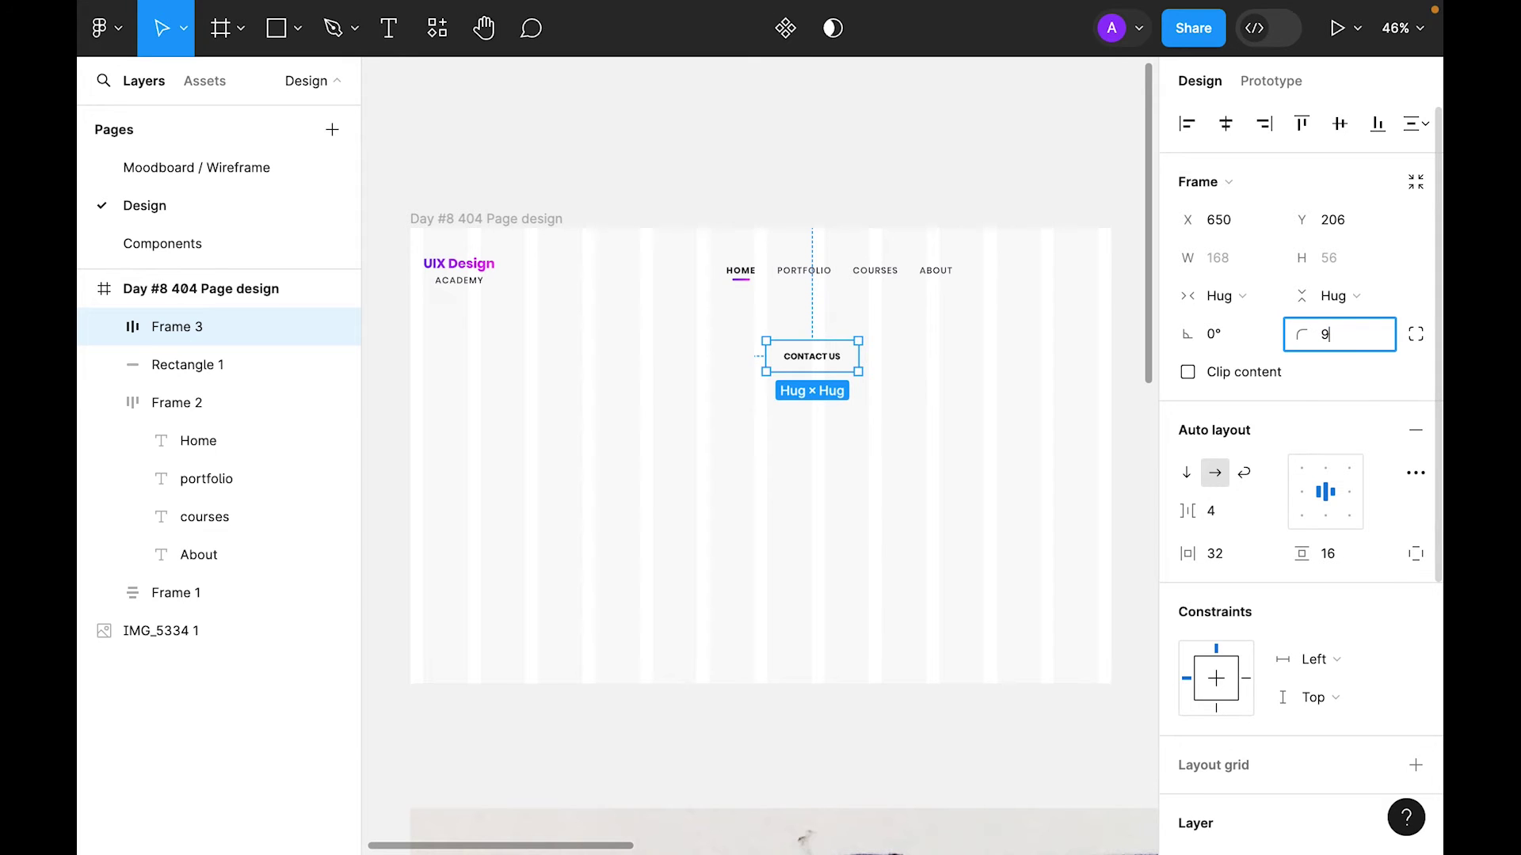
{"action": "type", "text": "9"}
{"action": "key", "text": "Return"}
{"action": "scroll", "coordinate": [1327, 353], "scroll_direction": "down", "scroll_amount": 5}
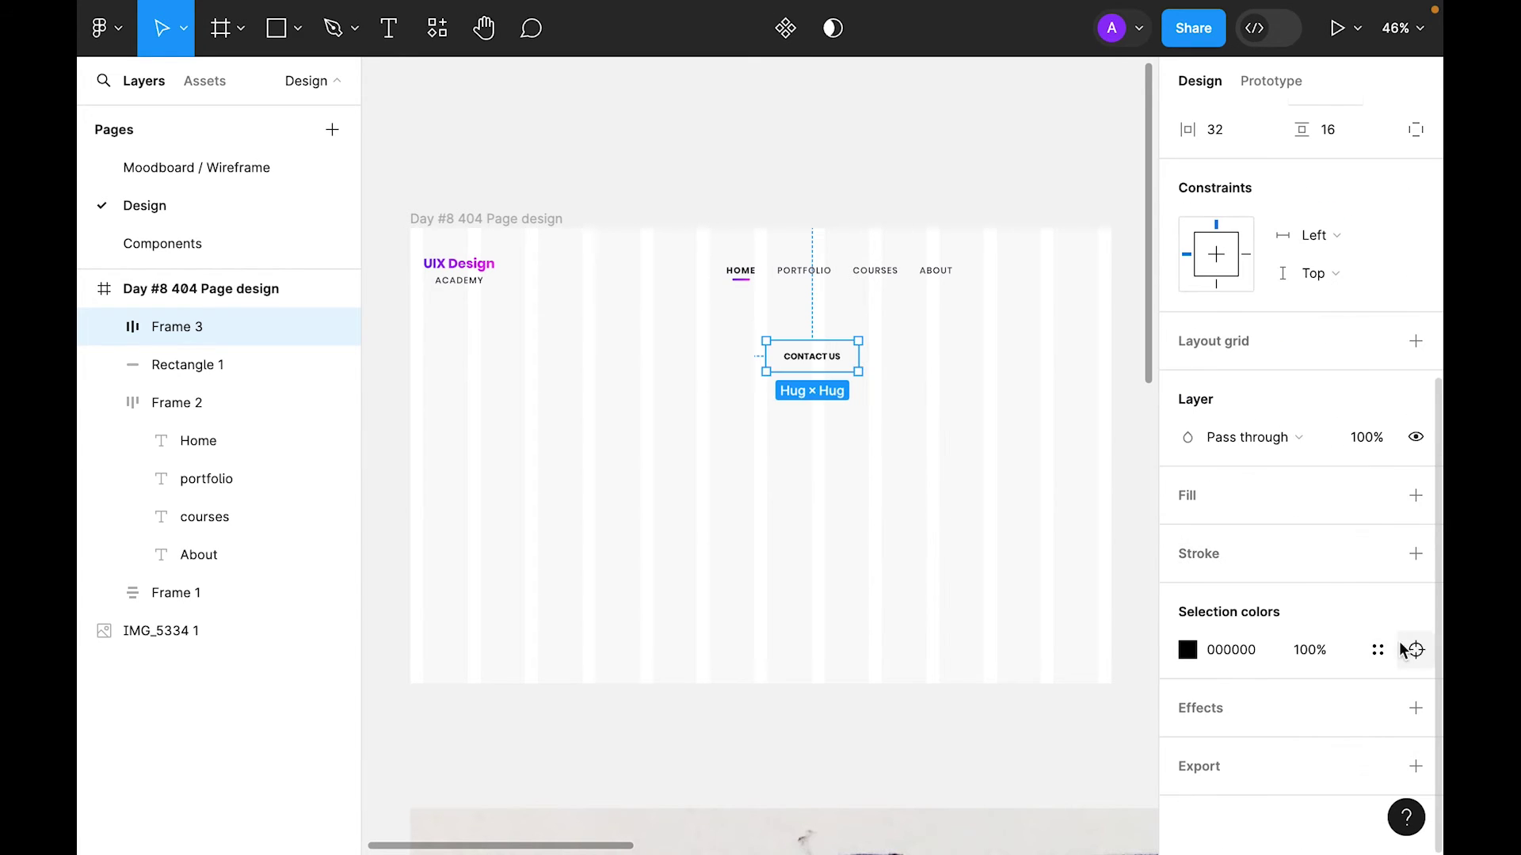
{"action": "left_click", "coordinate": [1412, 649]}
{"action": "left_click", "coordinate": [953, 697]}
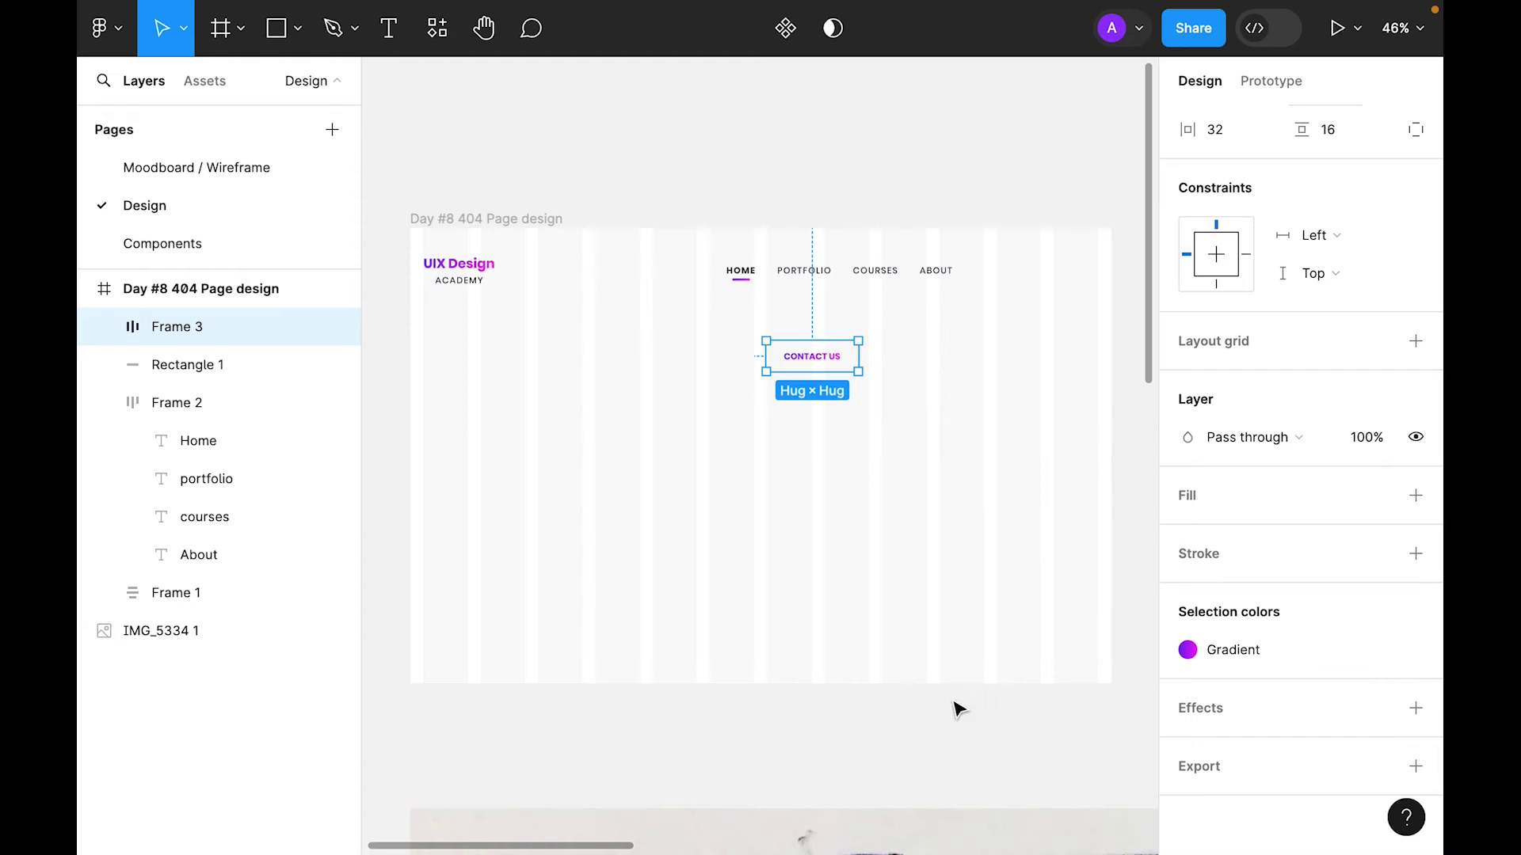
{"action": "key", "text": "ctrl+z"}
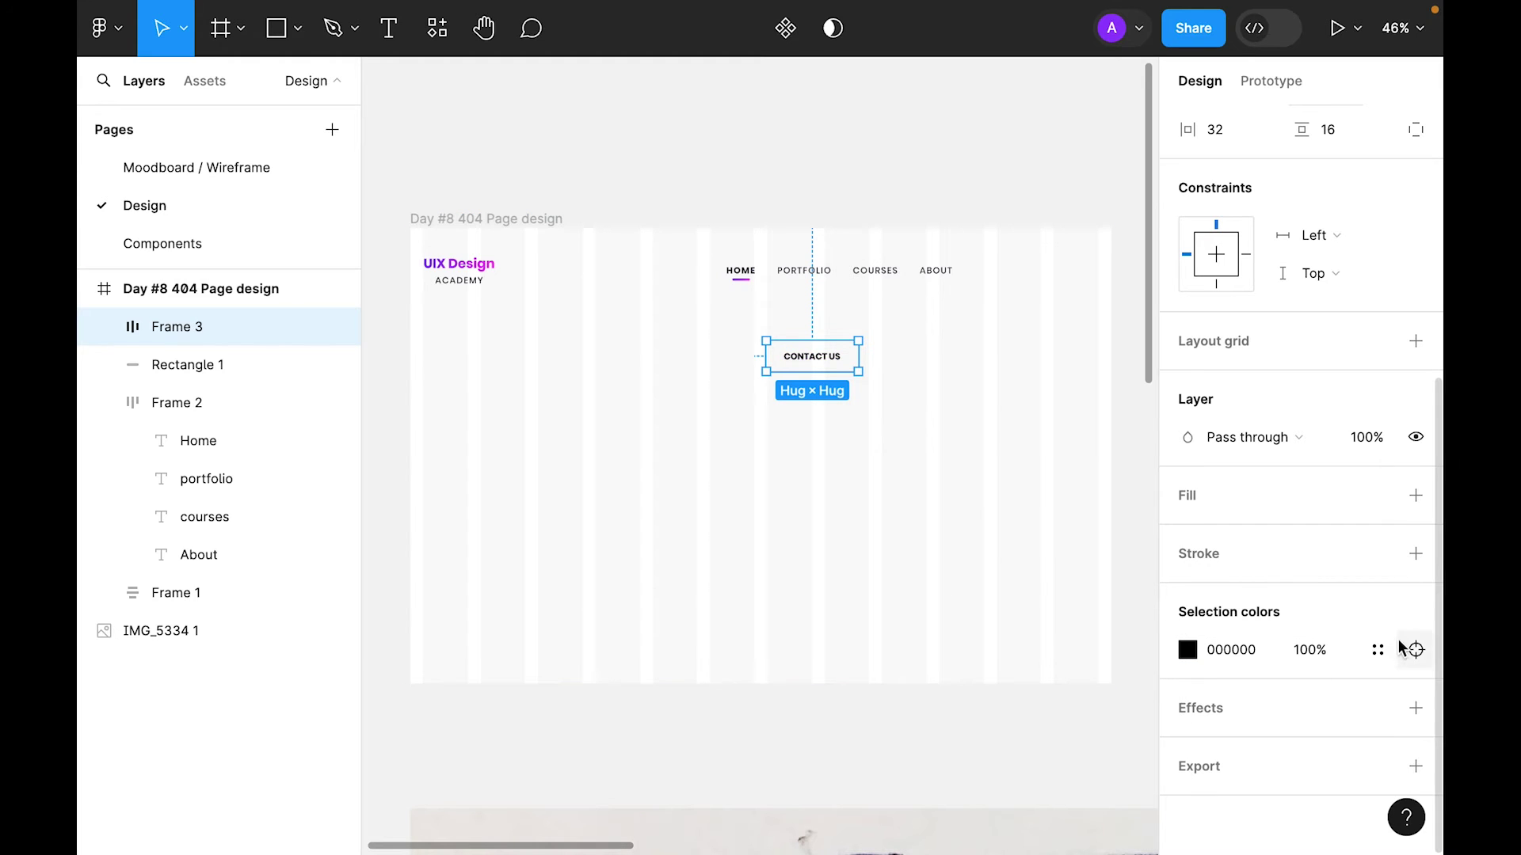
{"action": "left_click", "coordinate": [1415, 499]}
{"action": "left_click", "coordinate": [1377, 496]}
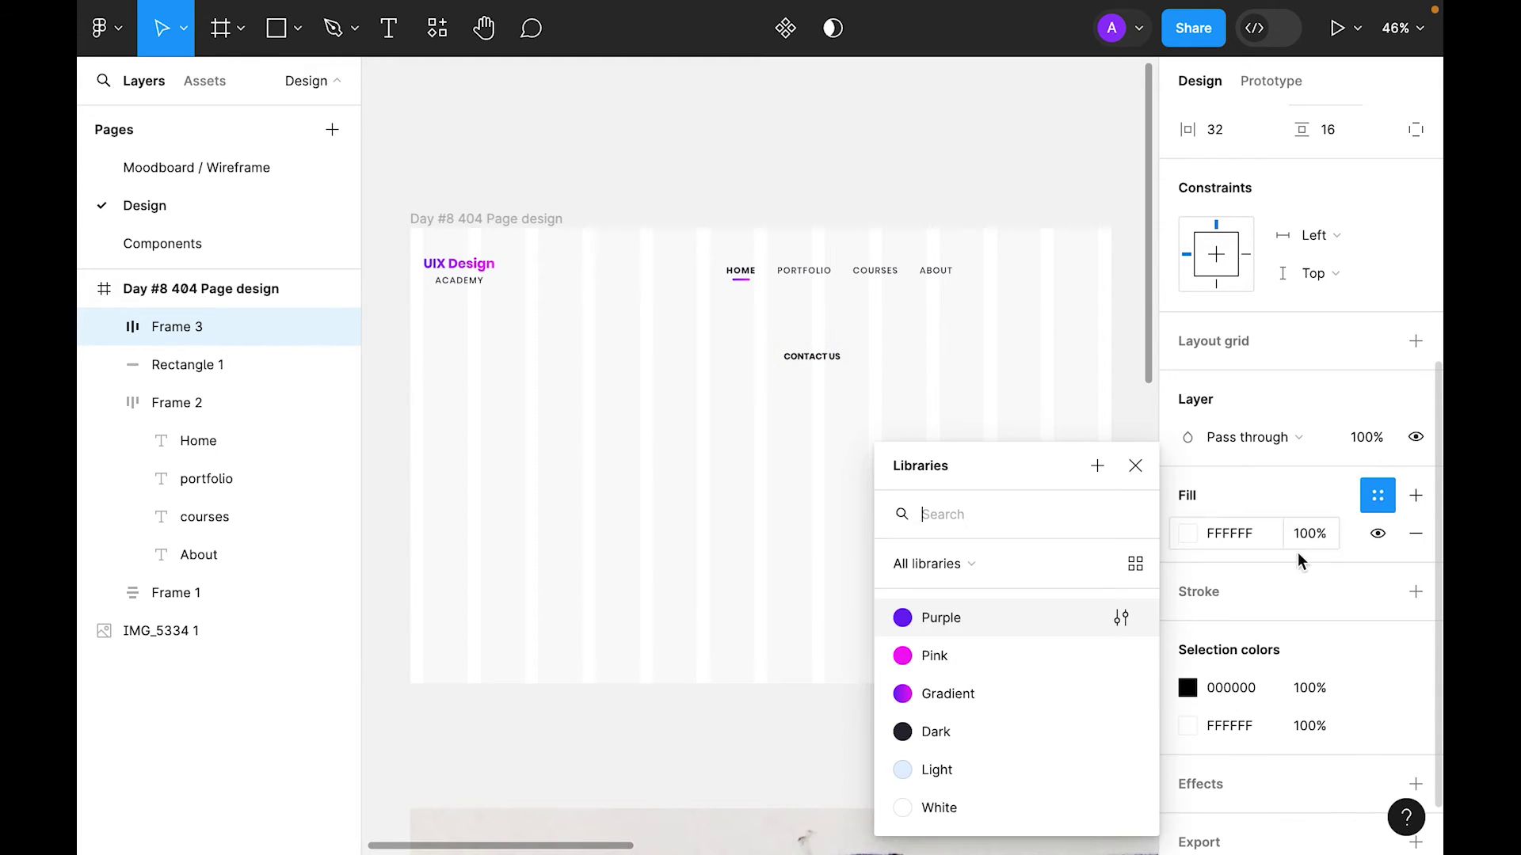
{"action": "left_click", "coordinate": [975, 701]}
Step: Make the button text White and move the button to the nav's right end
{"action": "left_click", "coordinate": [792, 564]}
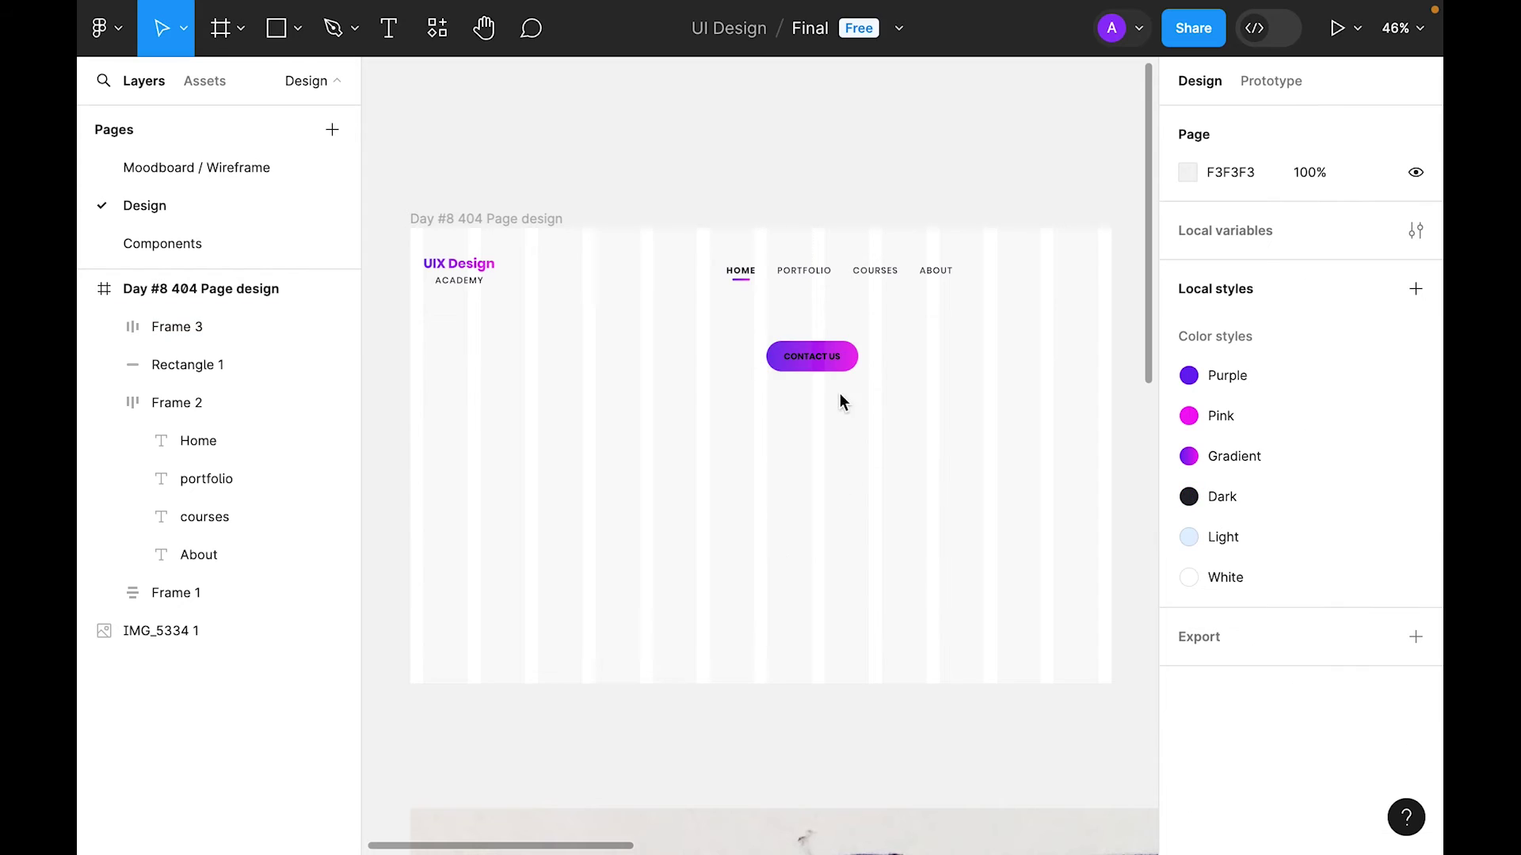
{"action": "double_click", "coordinate": [832, 365]}
{"action": "scroll", "coordinate": [1347, 553], "scroll_direction": "down", "scroll_amount": 3}
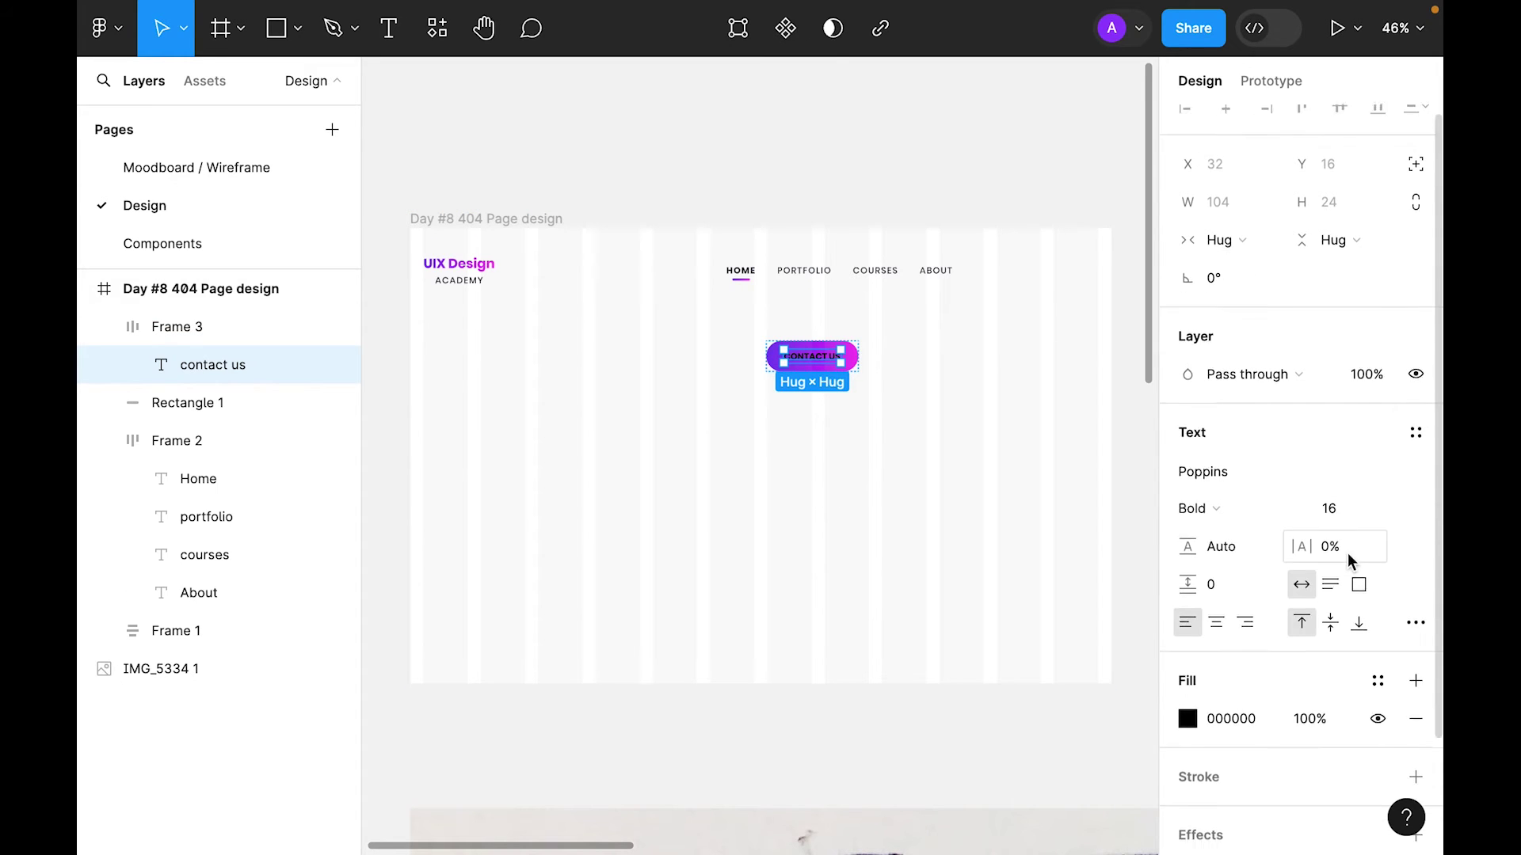
{"action": "left_click", "coordinate": [1377, 553]}
{"action": "left_click", "coordinate": [946, 806]}
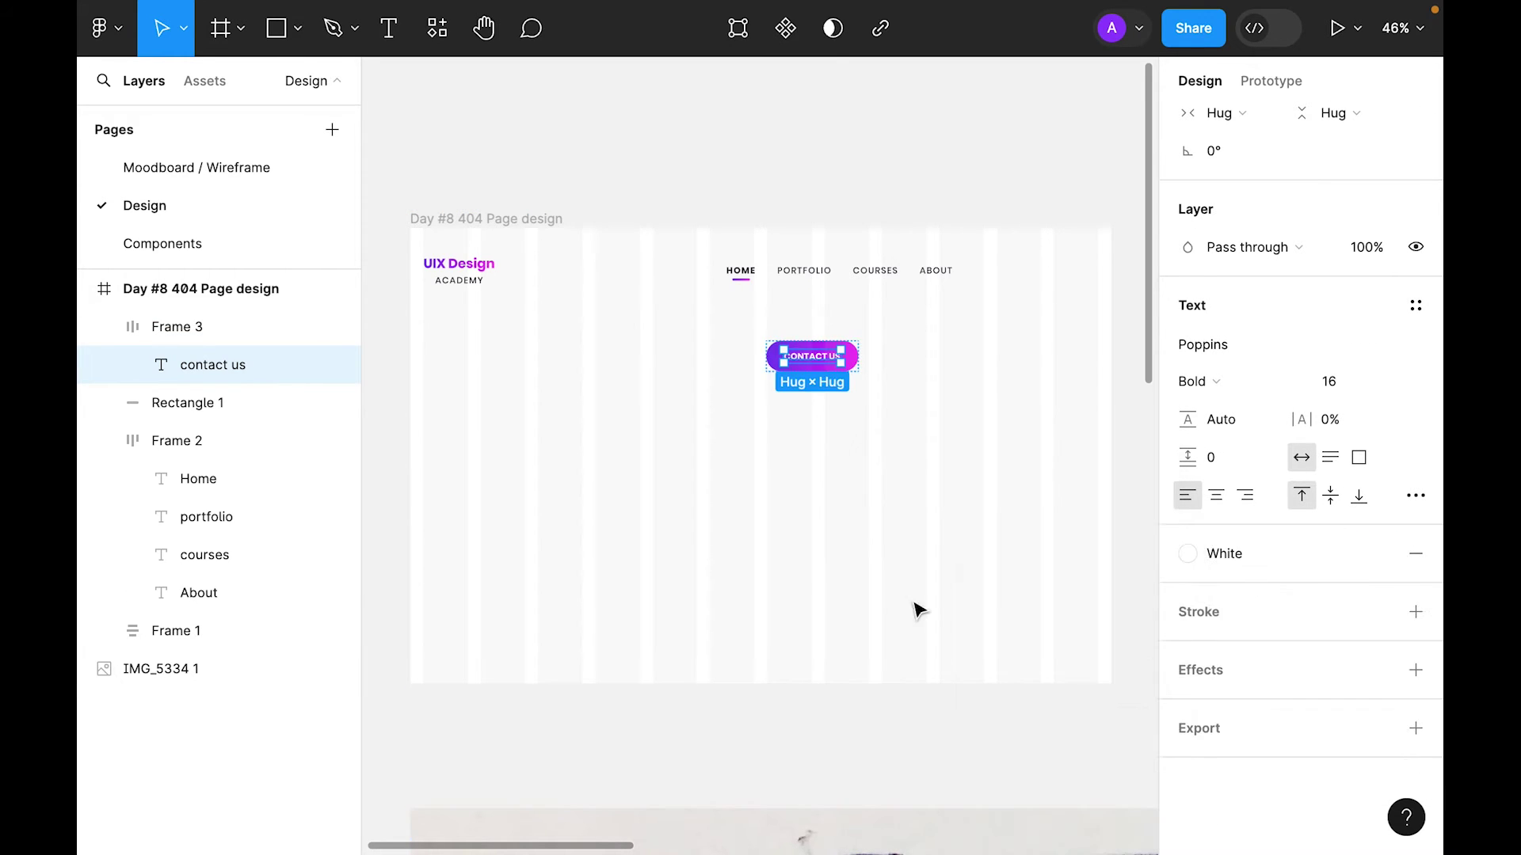
{"action": "left_click", "coordinate": [917, 611]}
{"action": "left_click_drag", "start_coordinate": [808, 362], "coordinate": [1055, 284]}
{"action": "key", "text": "Escape"}
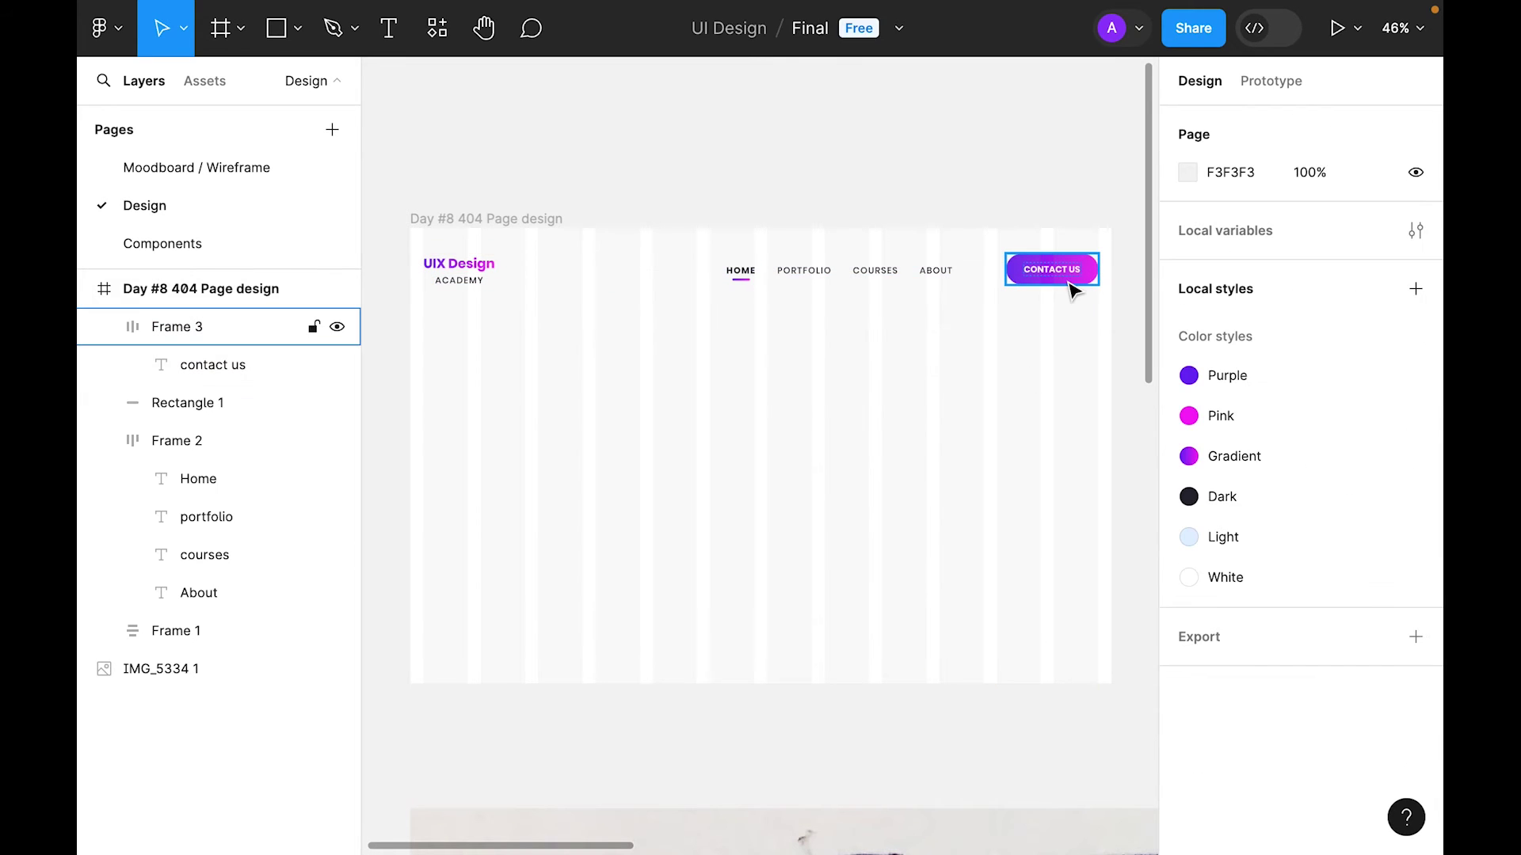
Step: Turn the CONTACT US button into a component and cut it from the Design page
{"action": "left_click", "coordinate": [1071, 283]}
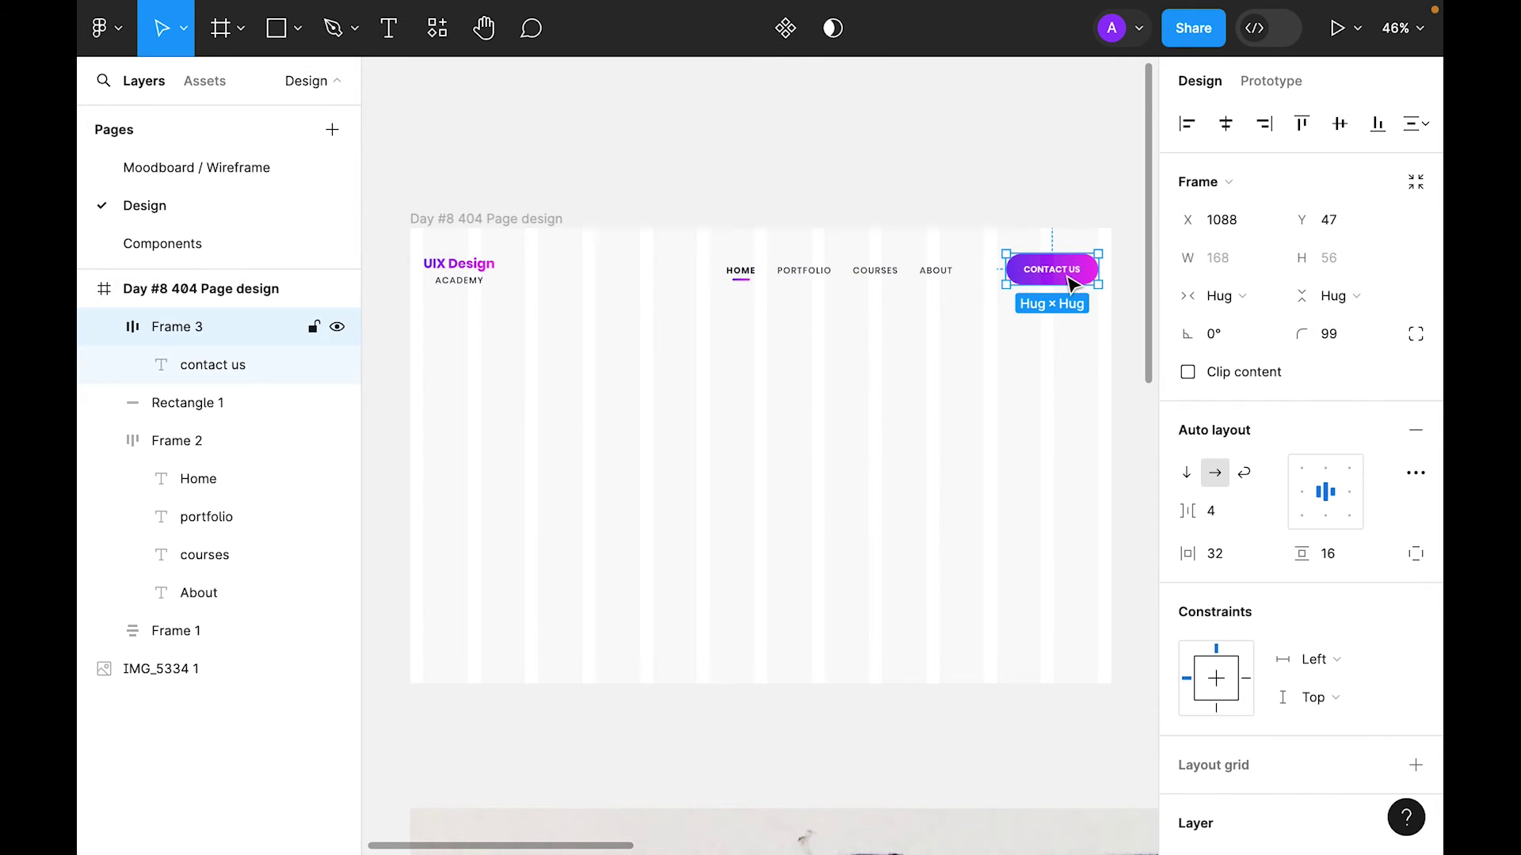
{"action": "left_click", "coordinate": [785, 28]}
{"action": "key", "text": "Escape"}
{"action": "left_click", "coordinate": [1053, 278]}
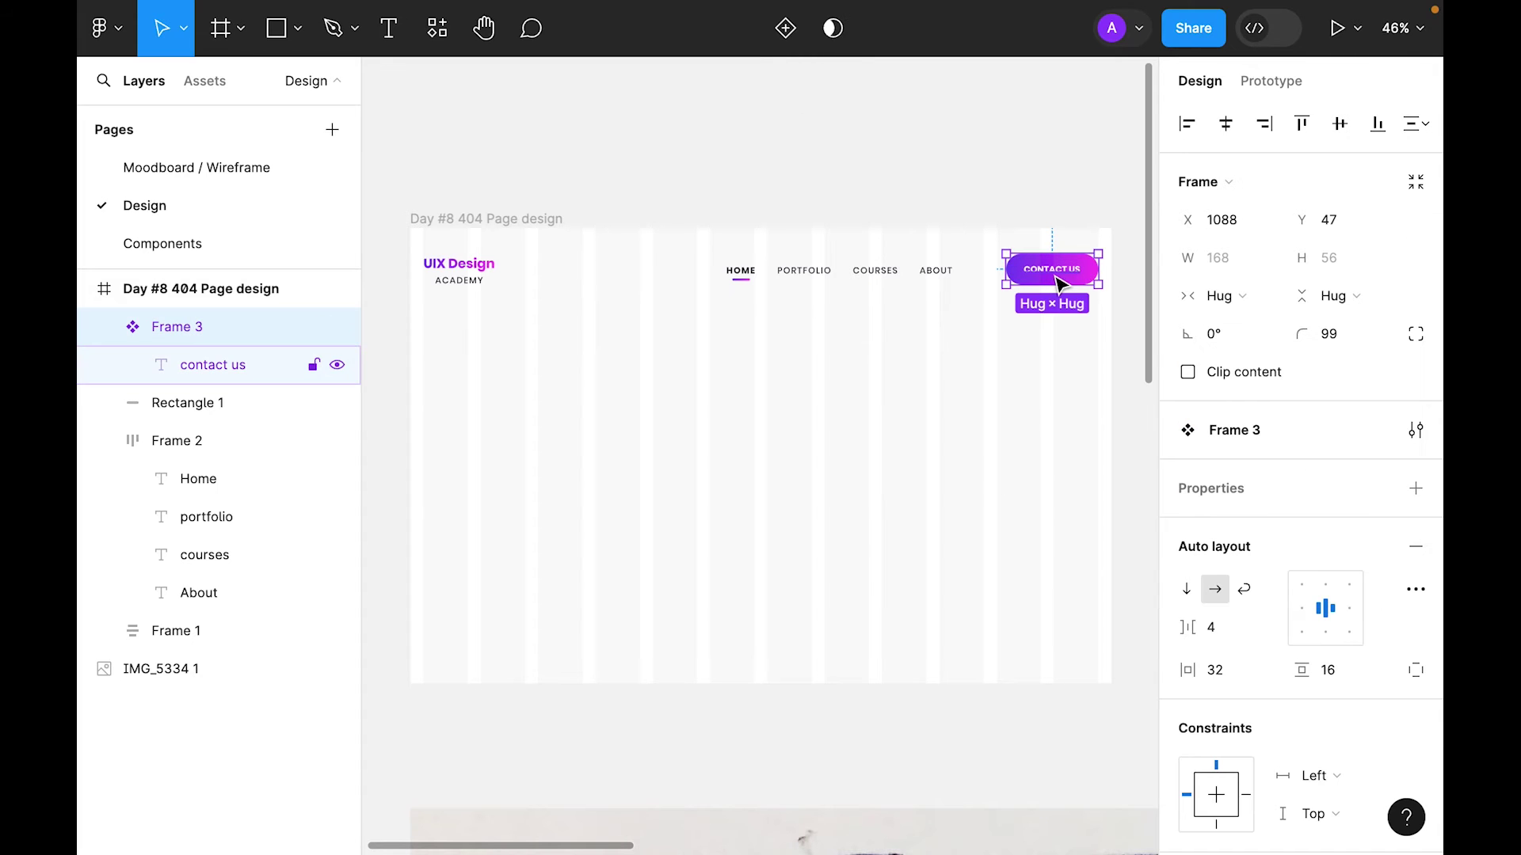
{"action": "key", "text": "ctrl+x"}
Step: Paste the CONTACT US component onto the Components page
{"action": "left_click", "coordinate": [274, 244]}
{"action": "right_click", "coordinate": [557, 213]}
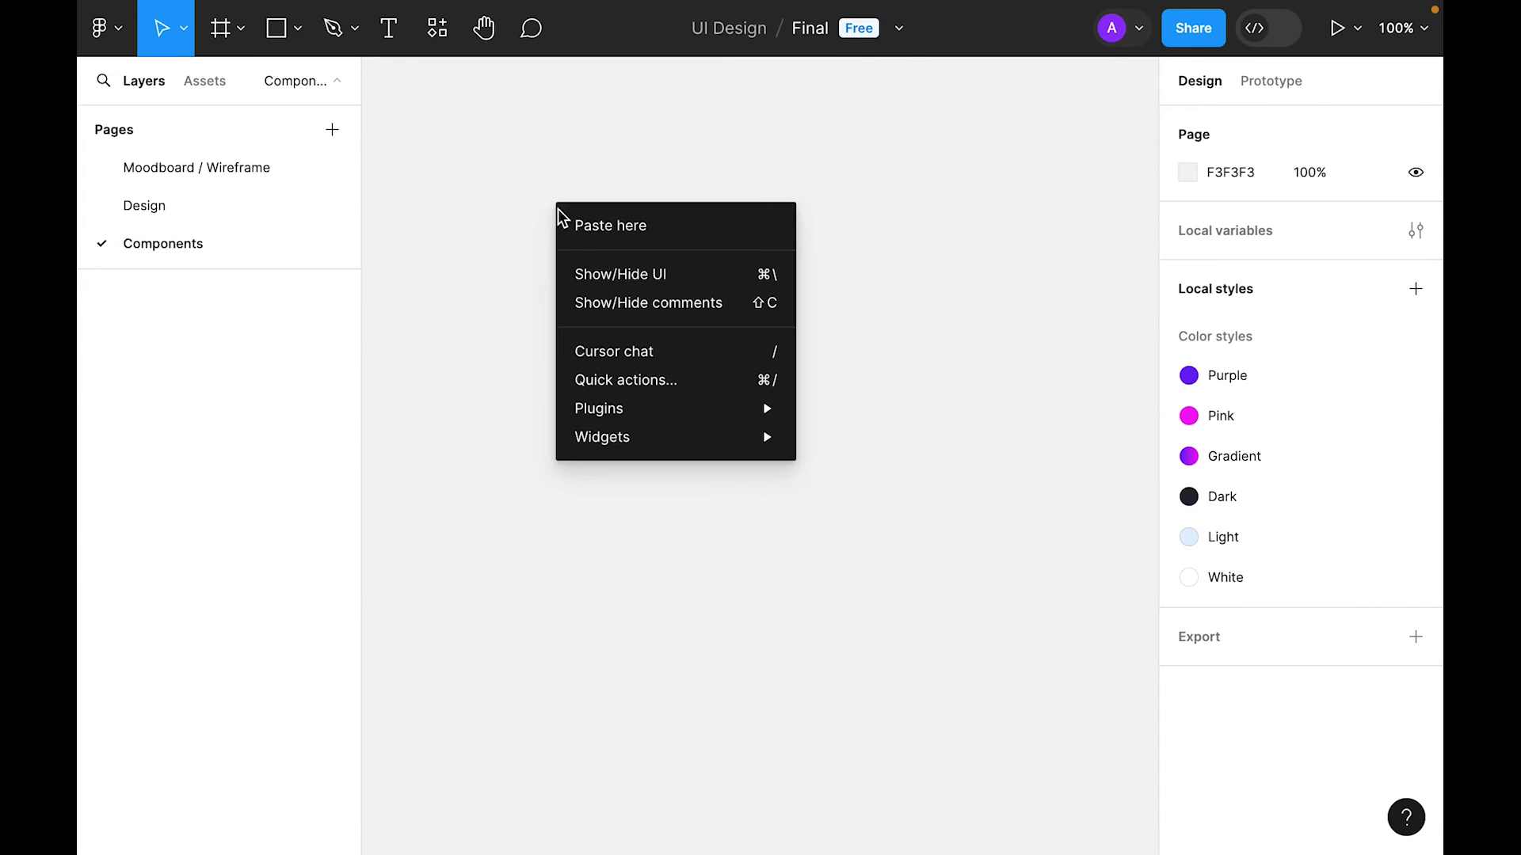
{"action": "left_click", "coordinate": [610, 225]}
{"action": "left_click_drag", "start_coordinate": [840, 398], "coordinate": [523, 176]}
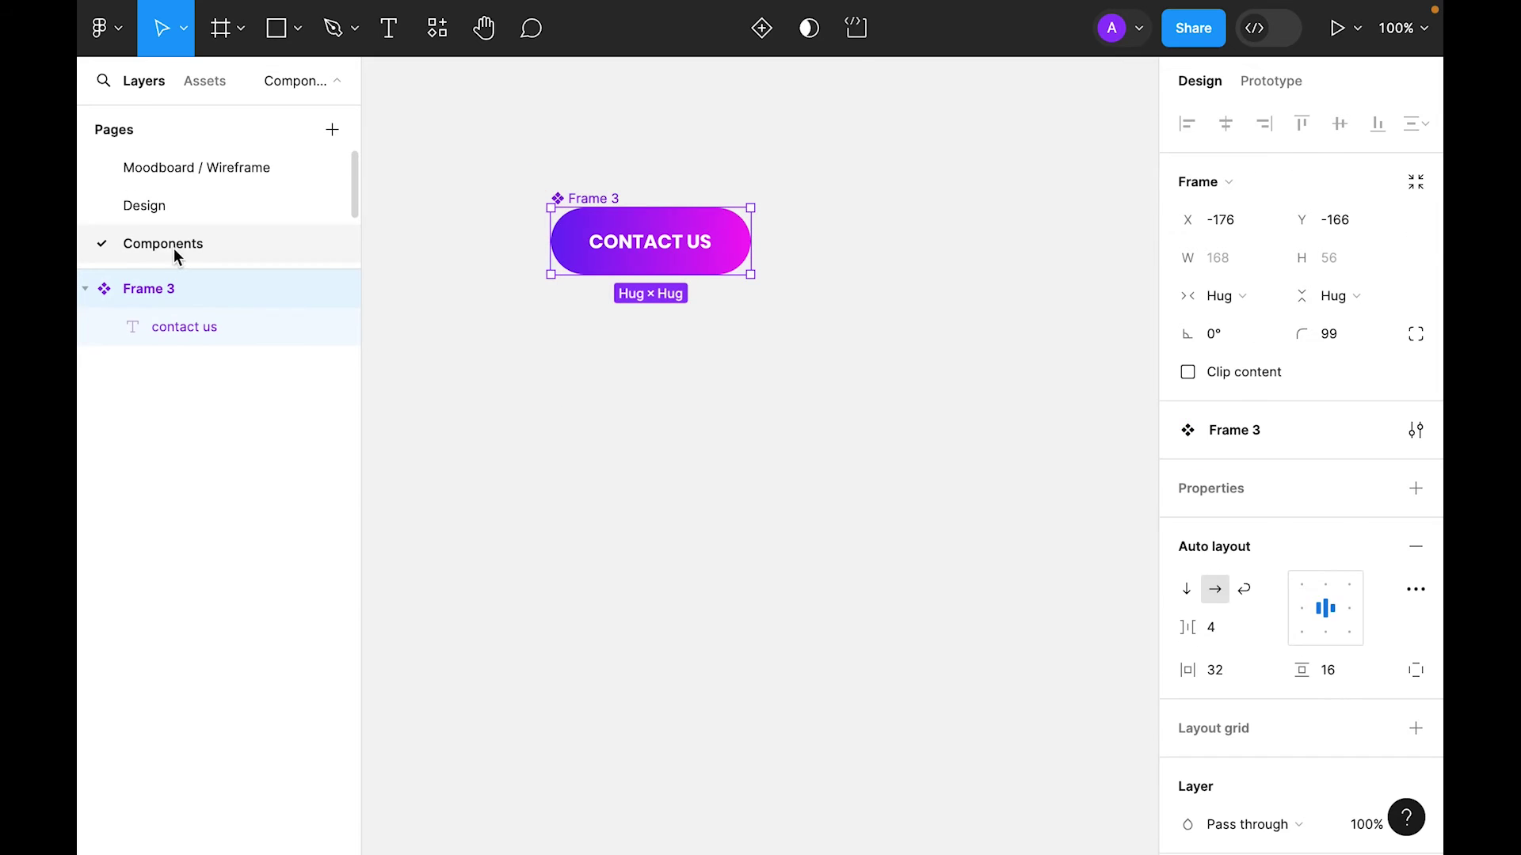
Step: Place a CONTACT US instance from the local components at the end of the nav
{"action": "left_click", "coordinate": [168, 212]}
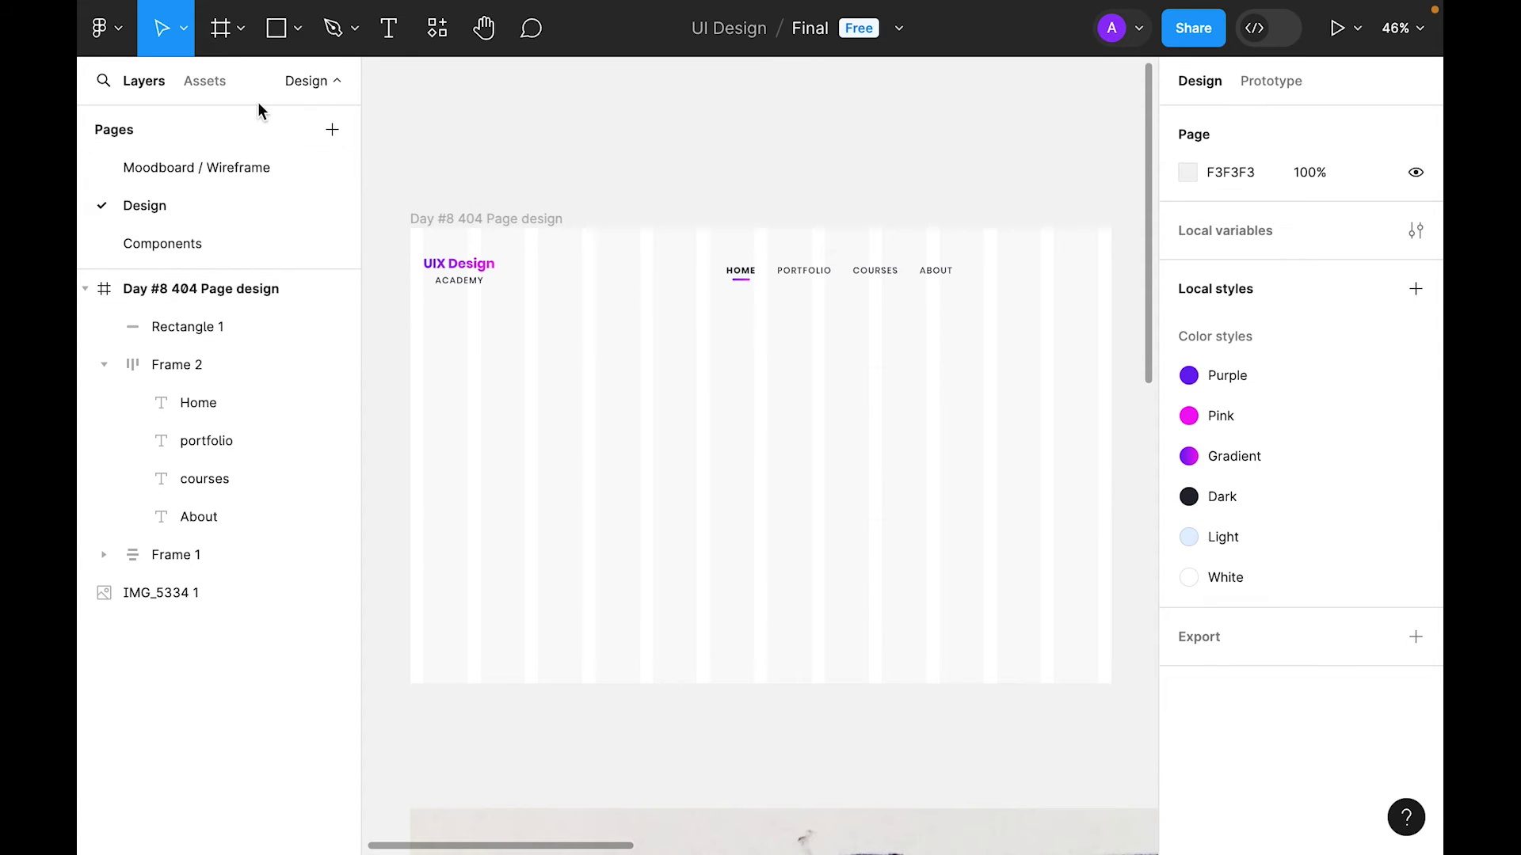
{"action": "left_click", "coordinate": [203, 82]}
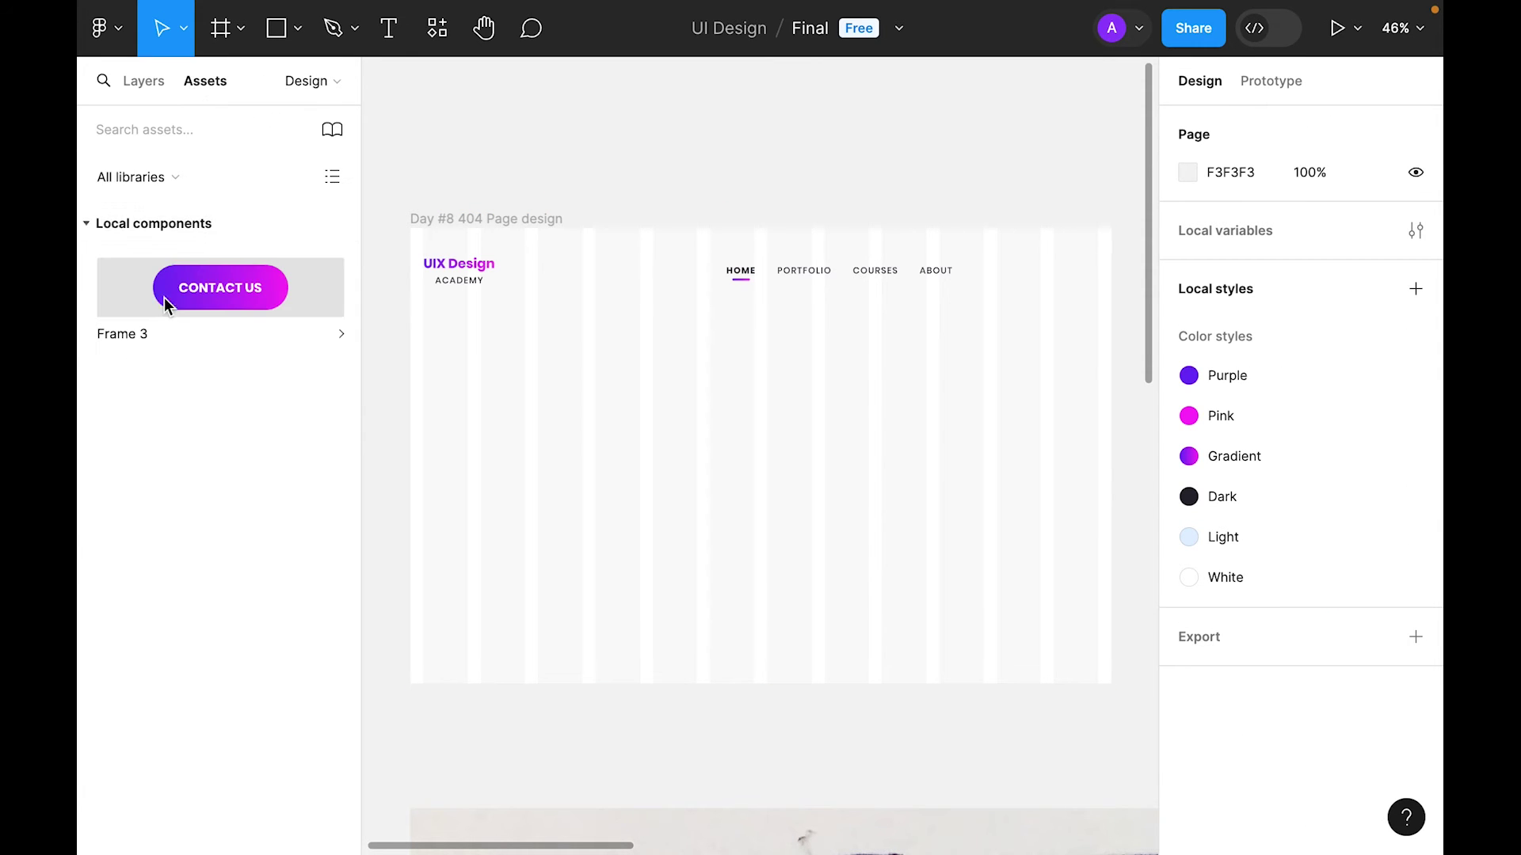
{"action": "left_click_drag", "start_coordinate": [190, 297], "coordinate": [1033, 285]}
{"action": "left_click", "coordinate": [910, 530]}
{"action": "left_click", "coordinate": [730, 471]}
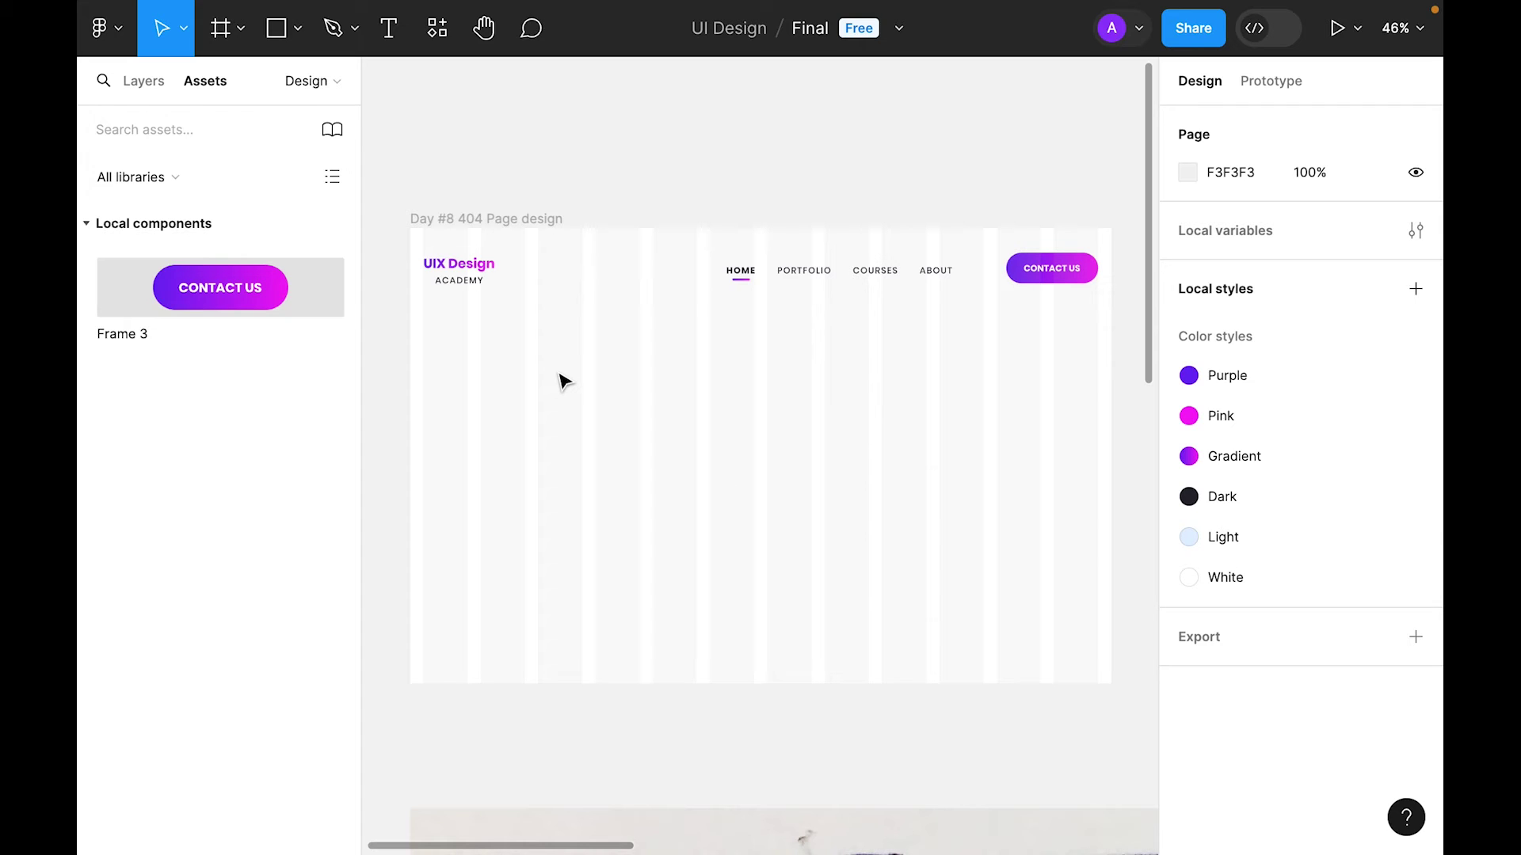
Step: Add an 'Ooops!' text layer in title case at size 96
{"action": "key", "text": "t"}
{"action": "left_click", "coordinate": [458, 359]}
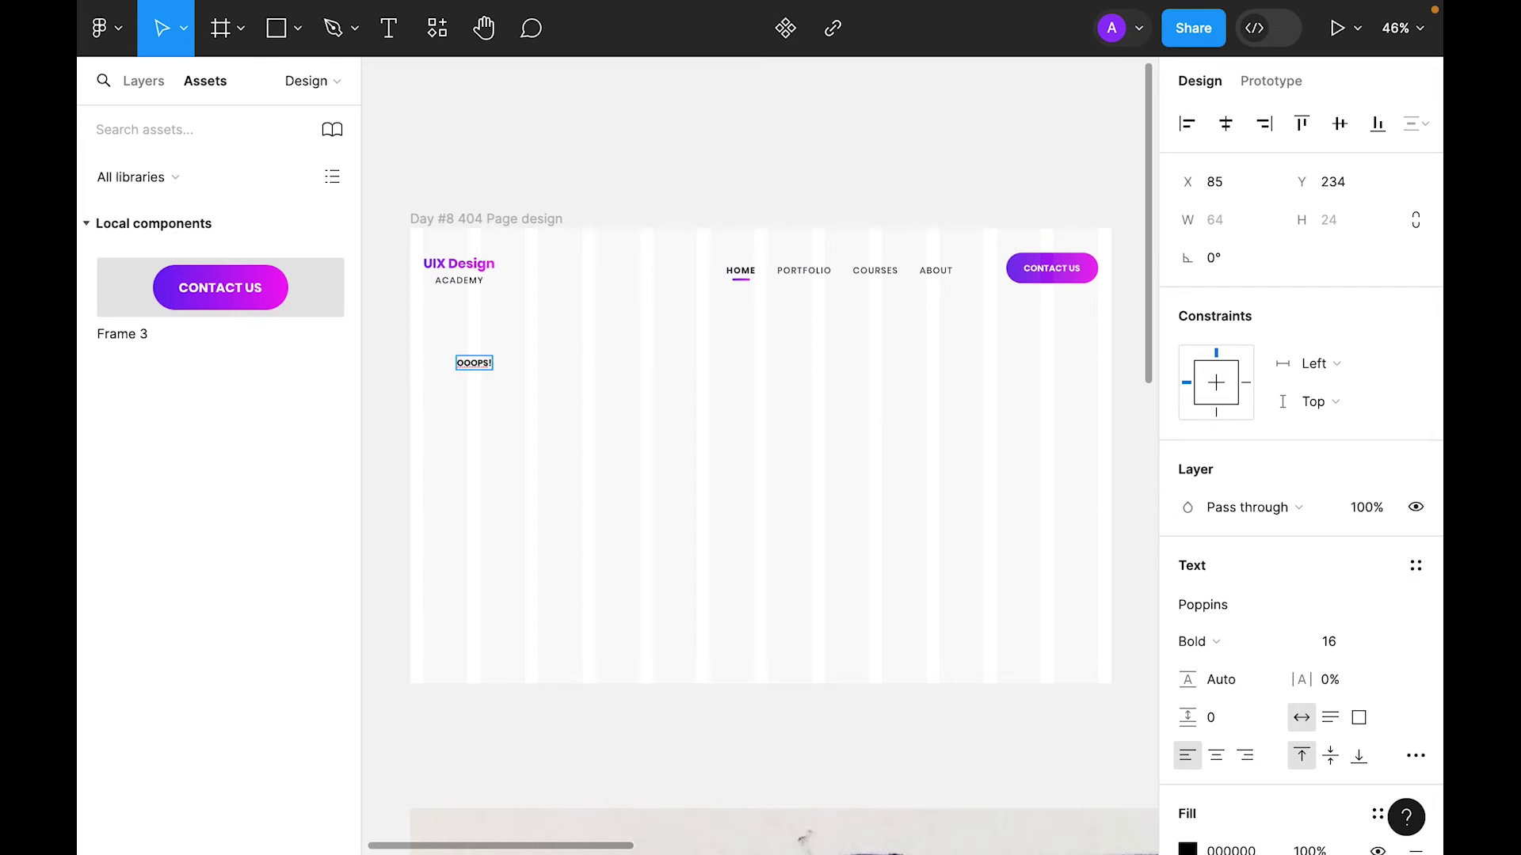
{"action": "key", "text": "Escape"}
{"action": "scroll", "coordinate": [1426, 689], "scroll_direction": "down", "scroll_amount": 4}
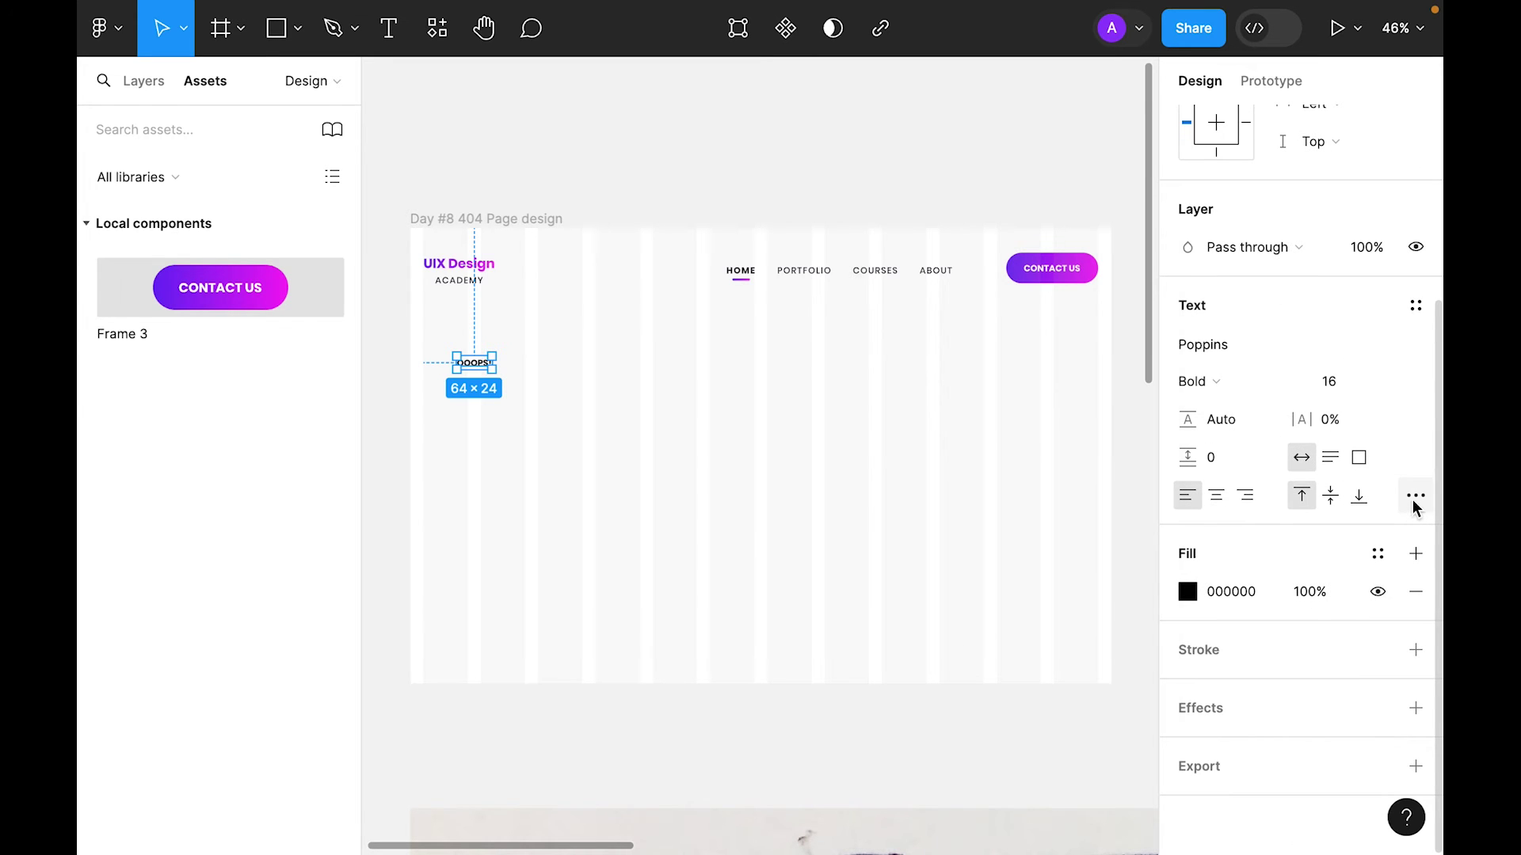
{"action": "left_click", "coordinate": [1415, 497]}
{"action": "left_click", "coordinate": [1102, 597]}
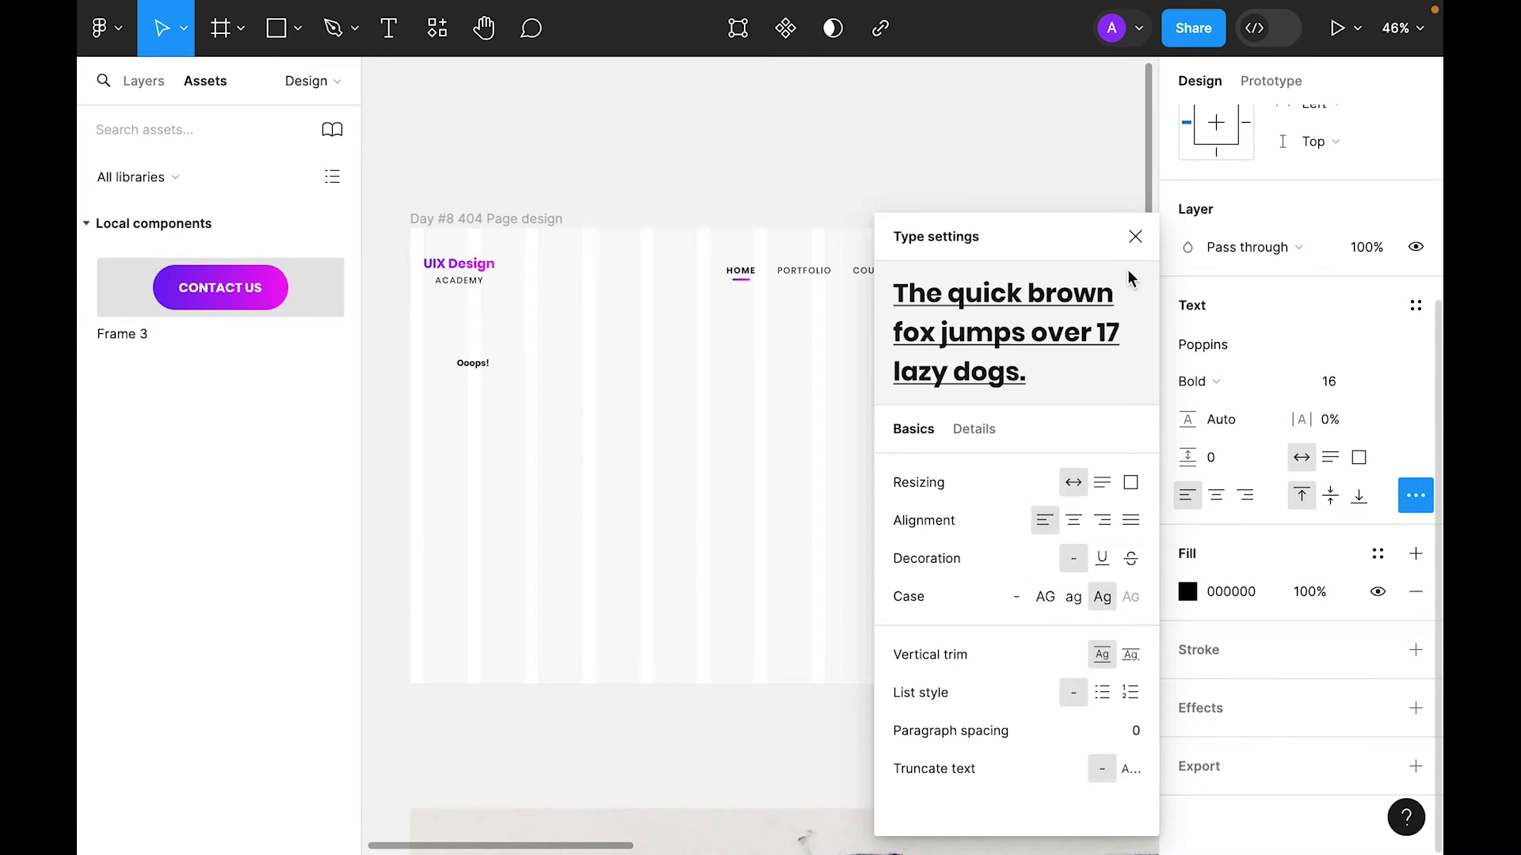
{"action": "left_click", "coordinate": [1135, 236]}
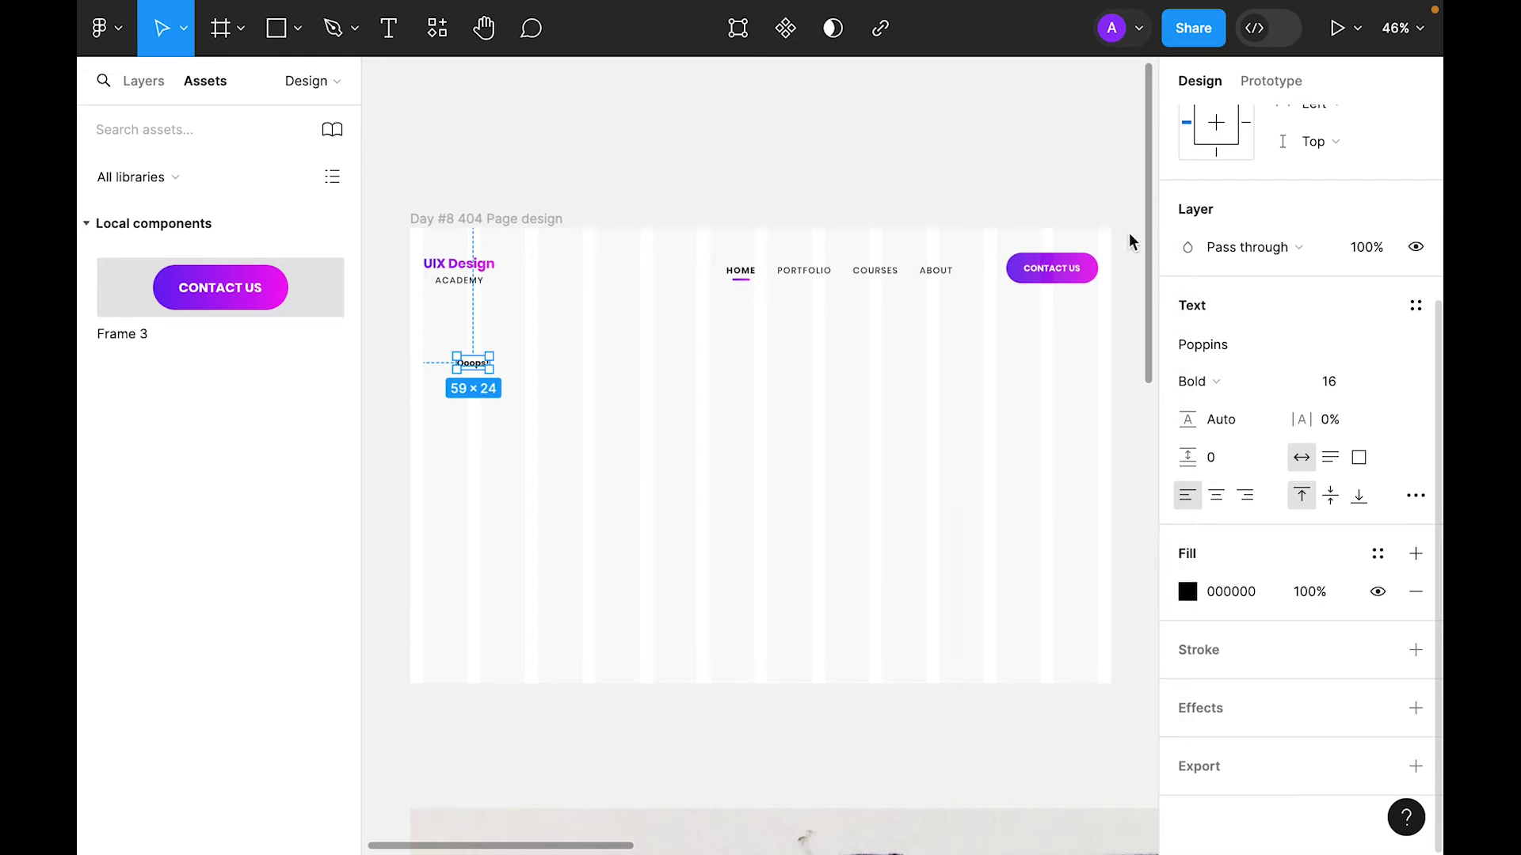
{"action": "left_click", "coordinate": [1393, 383]}
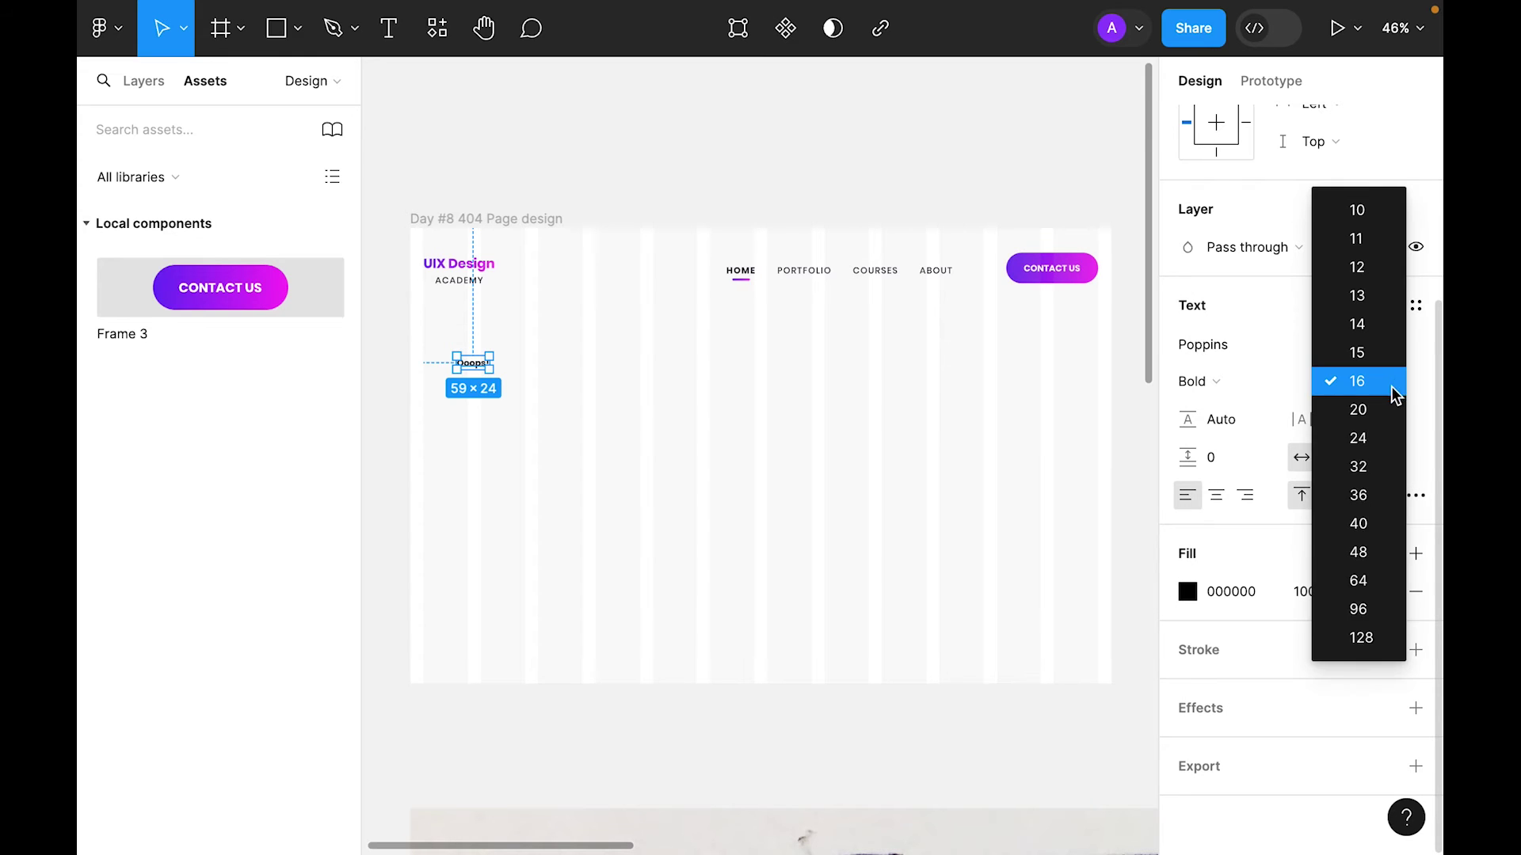
{"action": "left_click", "coordinate": [1386, 608]}
Step: Move 'Ooops!' under the logo and add a second line 'Nothing Here...'
{"action": "left_click_drag", "start_coordinate": [565, 400], "coordinate": [533, 351]}
{"action": "double_click", "coordinate": [533, 351]}
{"action": "key", "text": "End"}
{"action": "key", "text": "Return"}
{"action": "type", "text": "Nothing Here..."}
{"action": "left_click", "coordinate": [774, 492]}
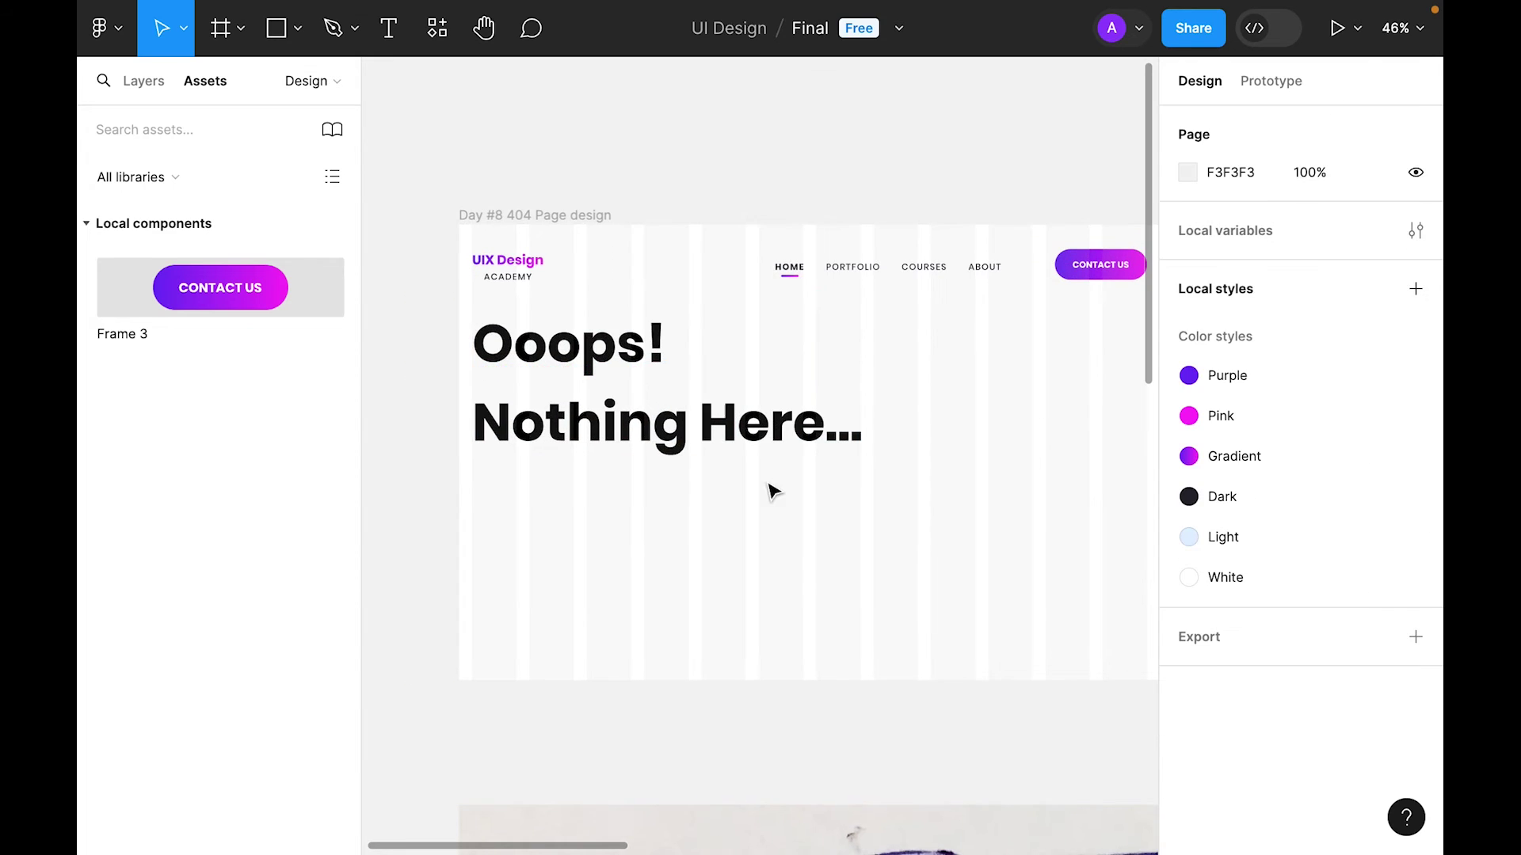
Step: Apply the Dark colour style to the heading
{"action": "left_click", "coordinate": [774, 438]}
{"action": "scroll", "coordinate": [1402, 667], "scroll_direction": "down", "scroll_amount": 1}
{"action": "scroll", "coordinate": [1403, 666], "scroll_direction": "down", "scroll_amount": 3}
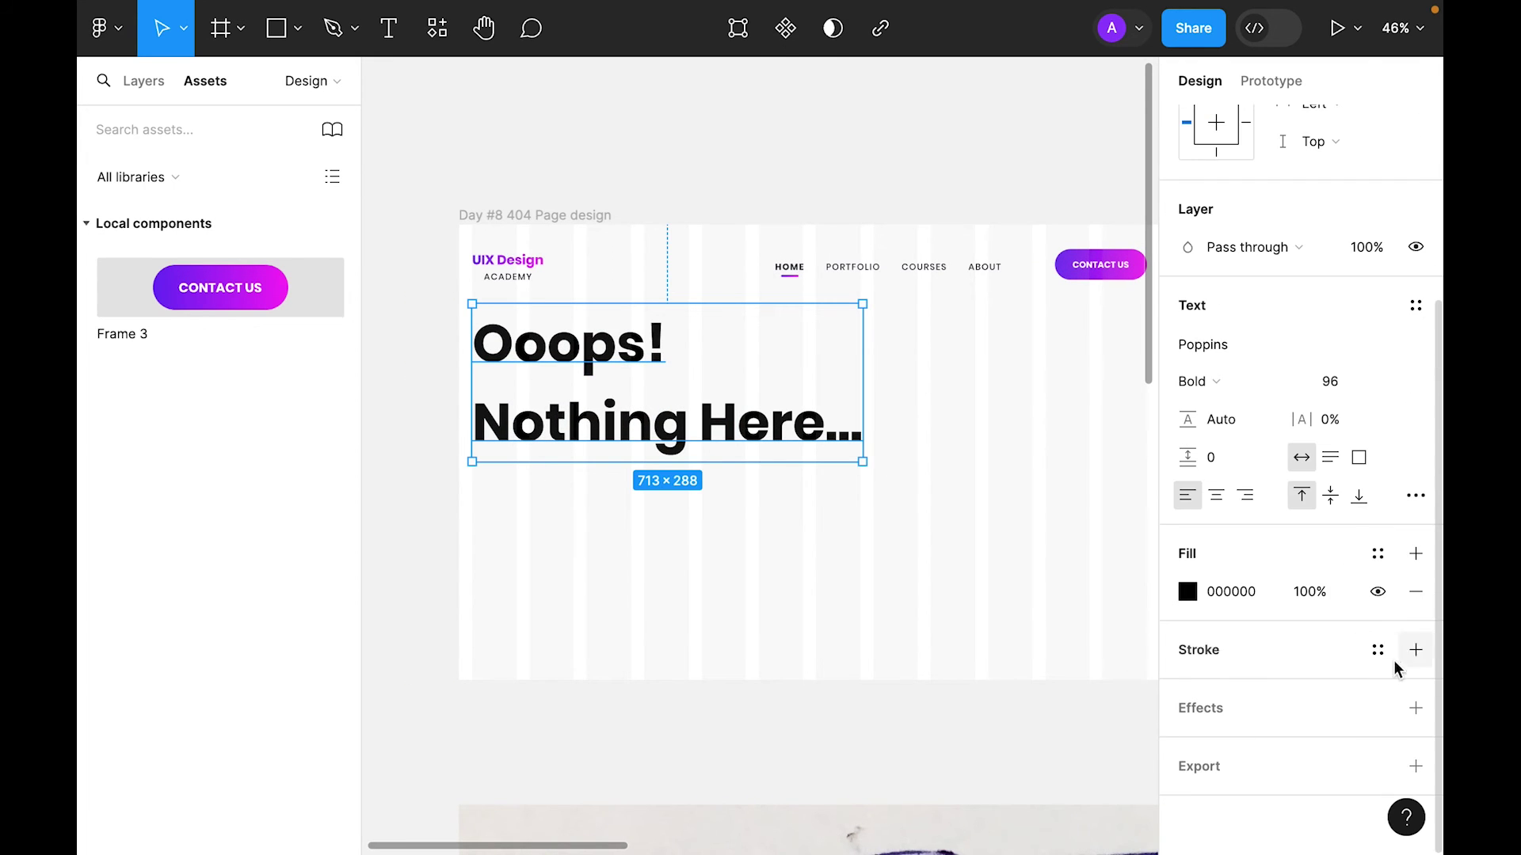
{"action": "left_click", "coordinate": [1377, 552]}
{"action": "left_click", "coordinate": [947, 729]}
{"action": "left_click", "coordinate": [847, 618]}
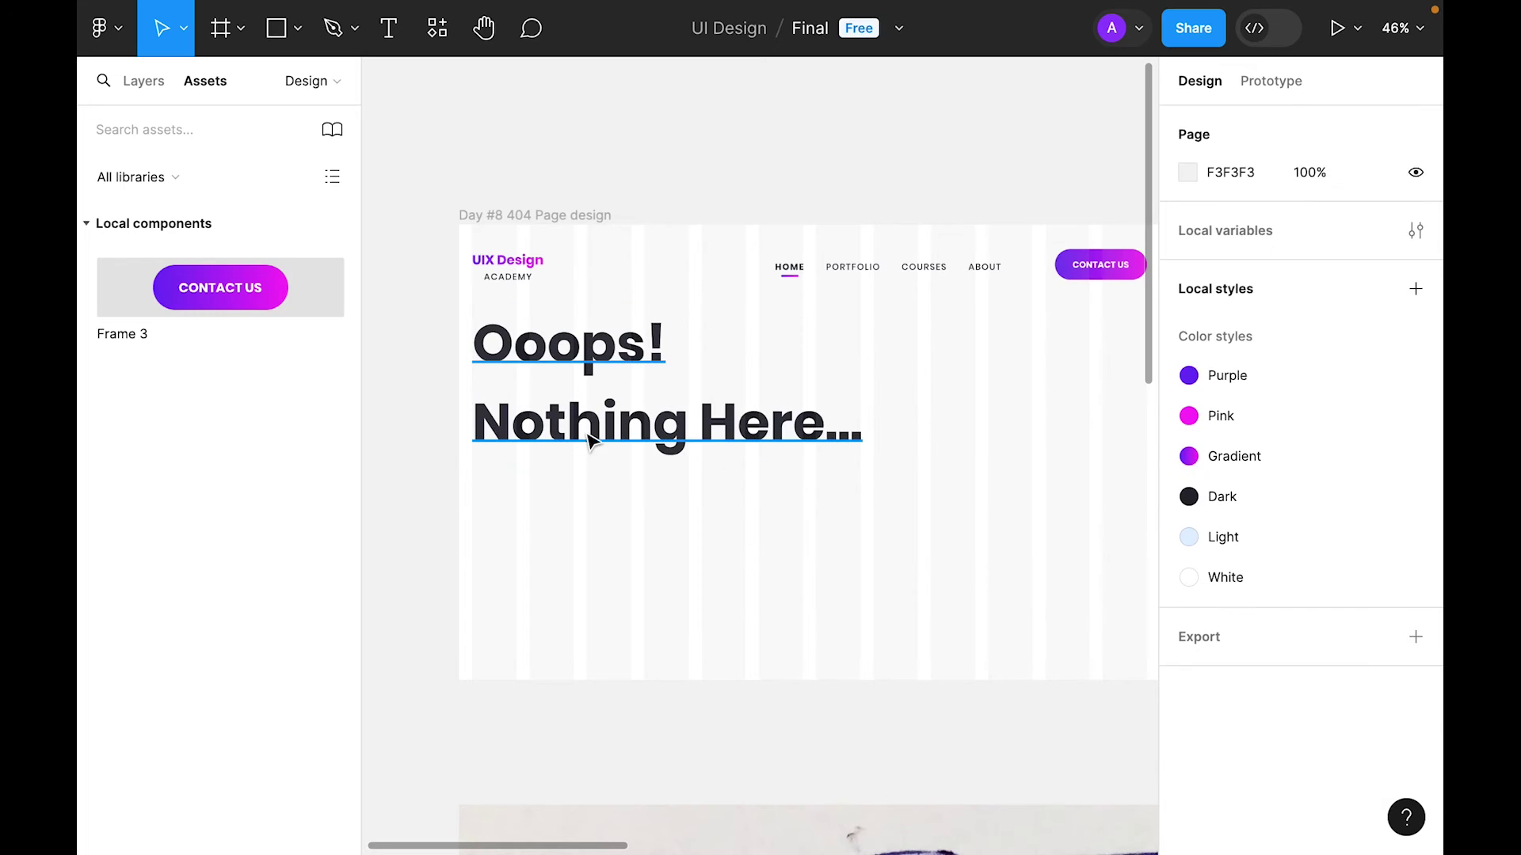
Step: Colour the word 'Nothing' with the Purple style
{"action": "double_click", "coordinate": [655, 424]}
{"action": "left_click", "coordinate": [656, 424]}
{"action": "left_click_drag", "start_coordinate": [687, 424], "coordinate": [443, 391]}
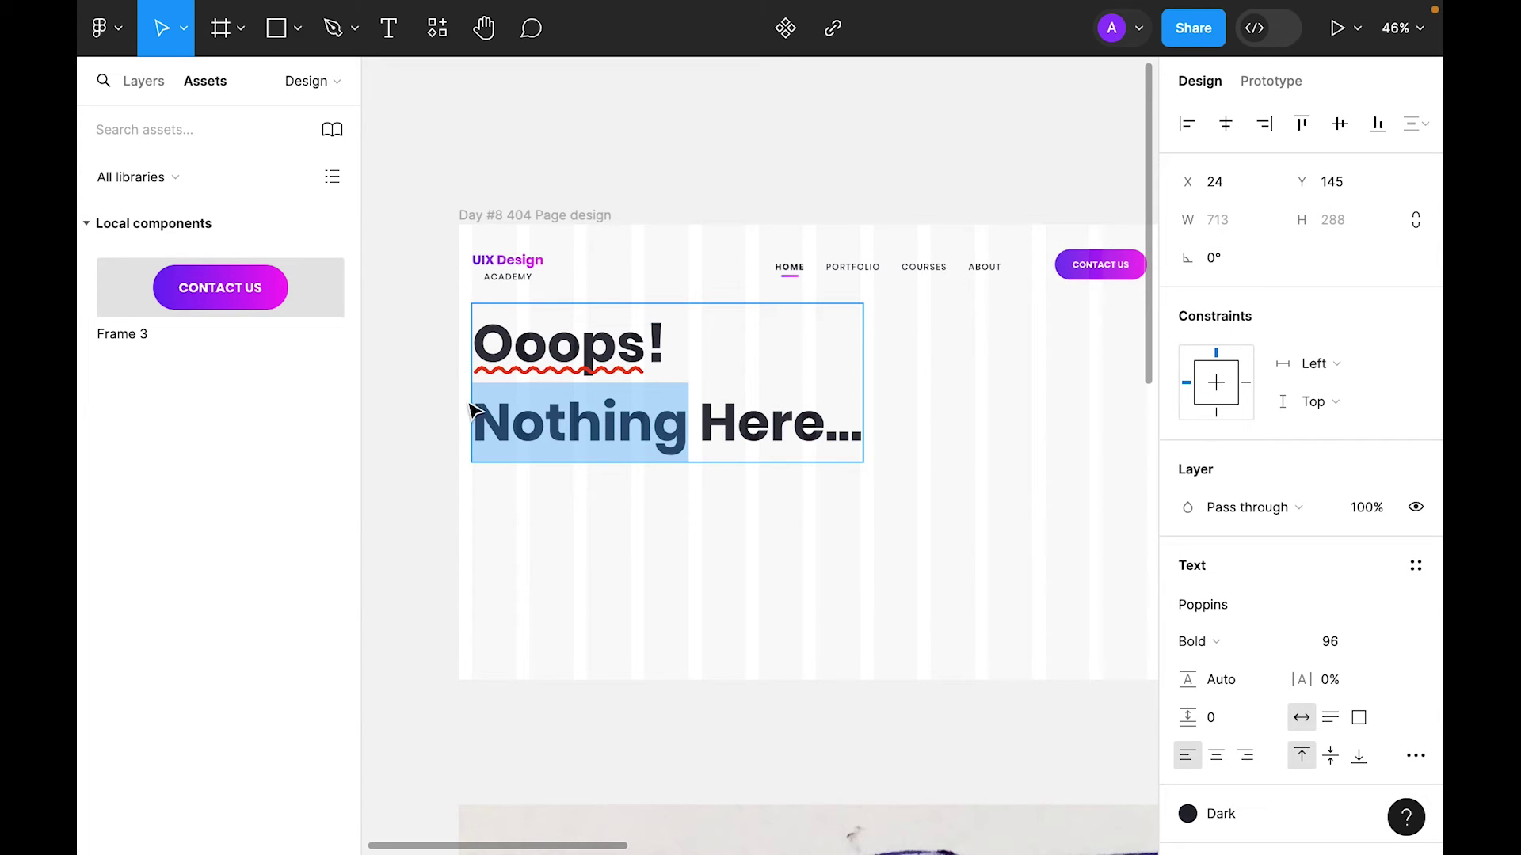
{"action": "scroll", "coordinate": [1317, 554], "scroll_direction": "down", "scroll_amount": 3}
{"action": "left_click", "coordinate": [1283, 584]}
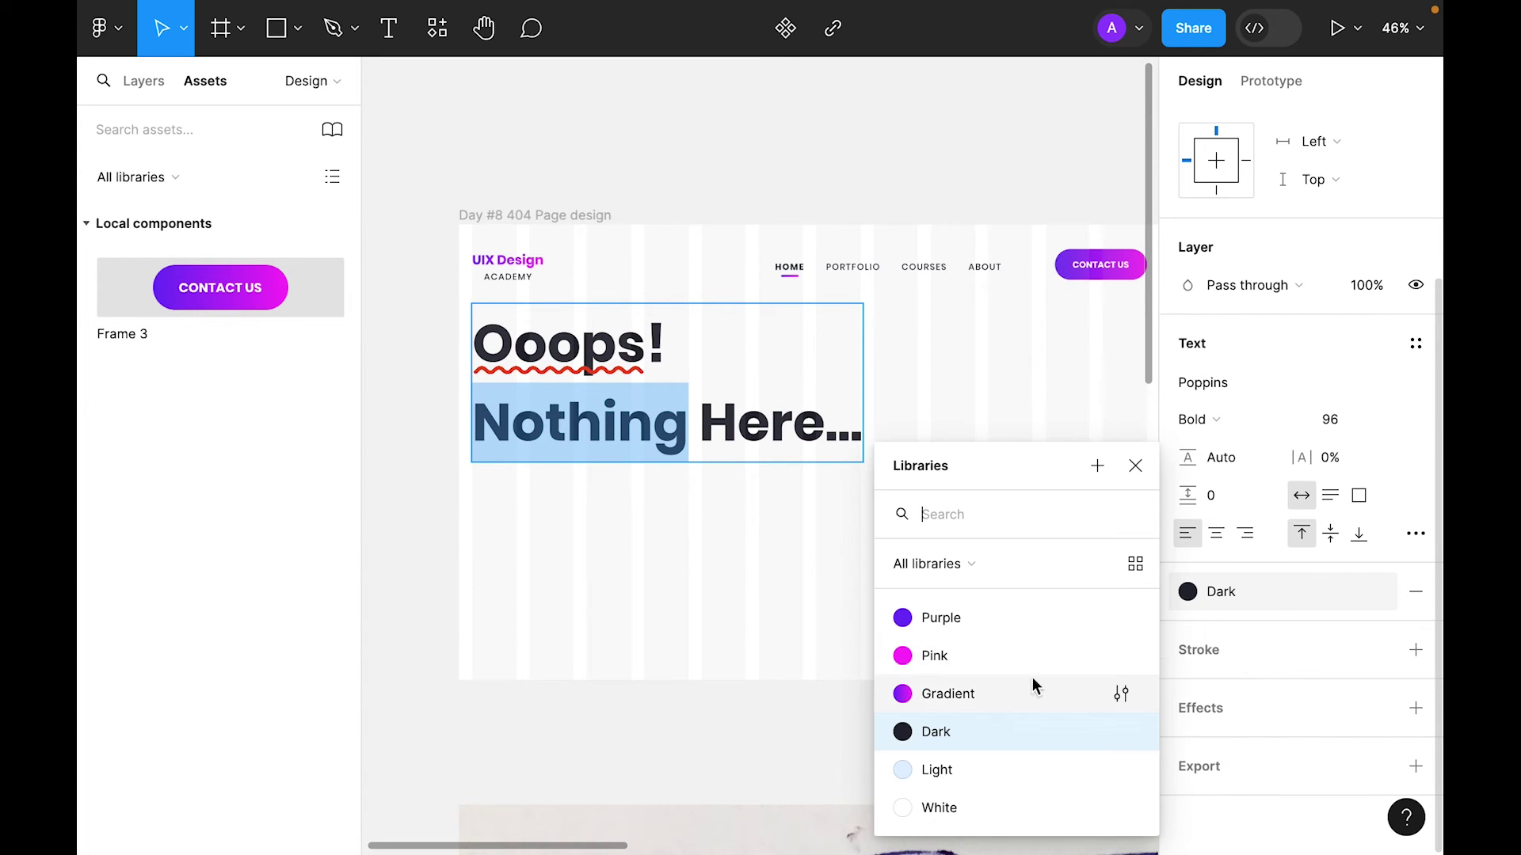
{"action": "left_click", "coordinate": [967, 631]}
{"action": "key", "text": "Escape"}
{"action": "left_click", "coordinate": [862, 553]}
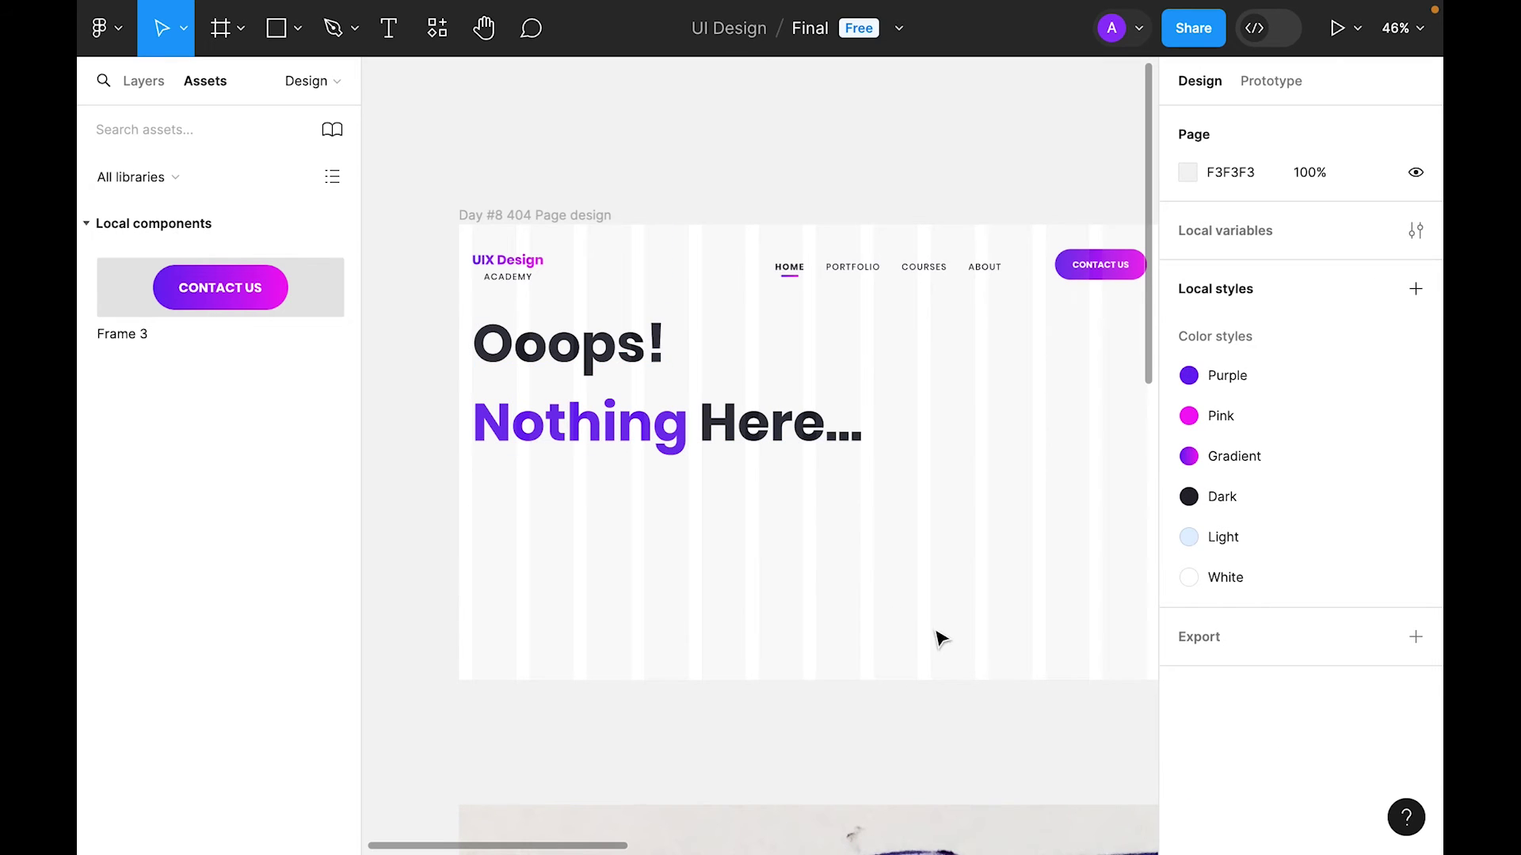
Step: Change the word 'Nothing' to the Gradient colour style
{"action": "scroll", "coordinate": [937, 634], "scroll_direction": "right", "scroll_amount": 2}
{"action": "left_click", "coordinate": [616, 449]}
{"action": "double_click", "coordinate": [616, 449]}
{"action": "left_click", "coordinate": [616, 448]}
{"action": "left_click_drag", "start_coordinate": [624, 445], "coordinate": [350, 468]}
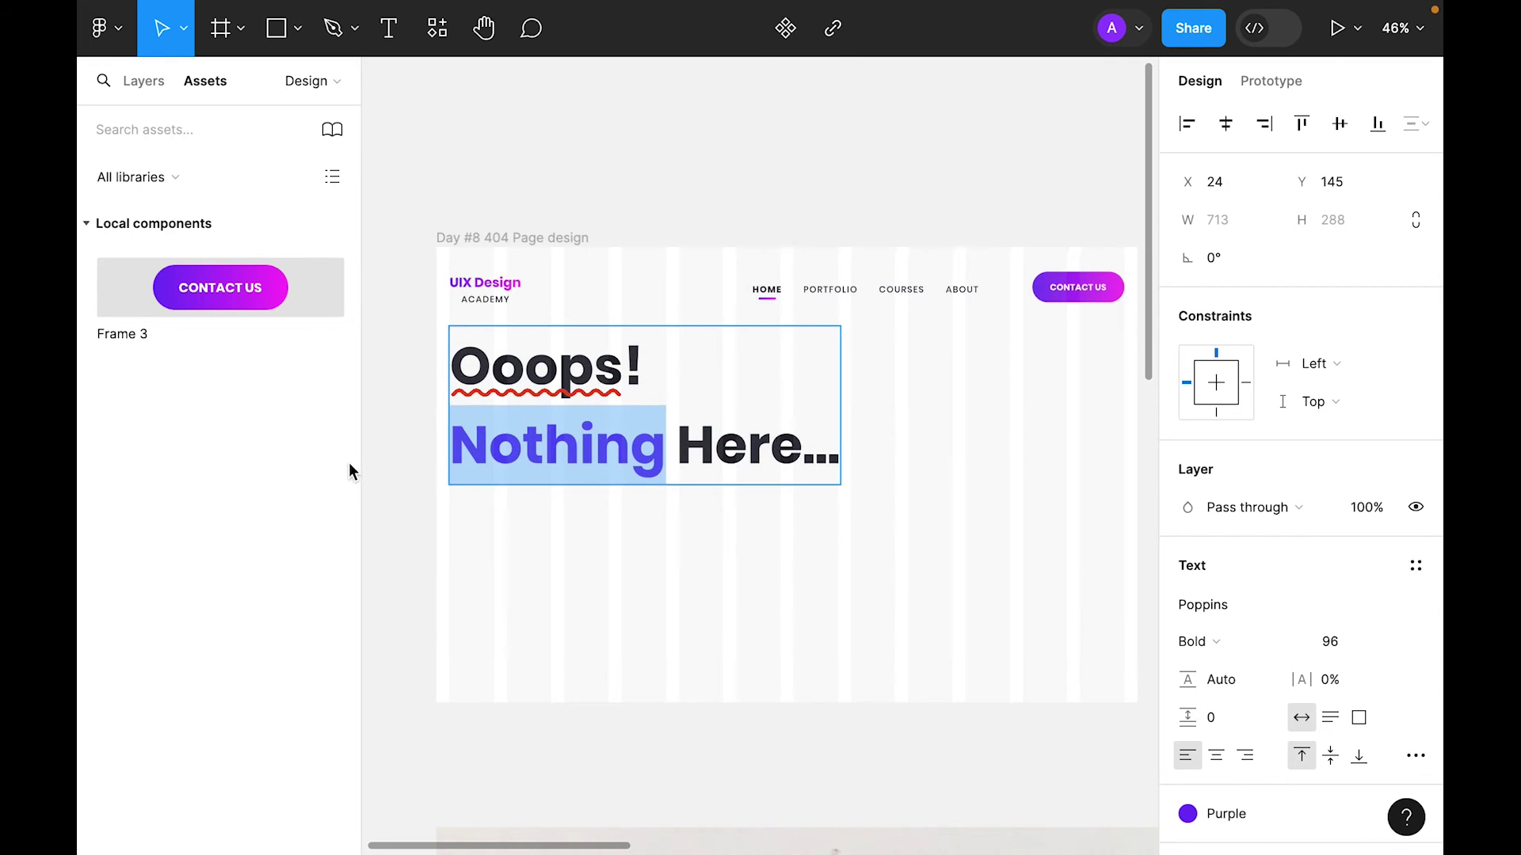
{"action": "scroll", "coordinate": [1130, 505], "scroll_direction": "left", "scroll_amount": 2}
{"action": "scroll", "coordinate": [1263, 602], "scroll_direction": "down", "scroll_amount": 3}
{"action": "left_click", "coordinate": [1281, 597]}
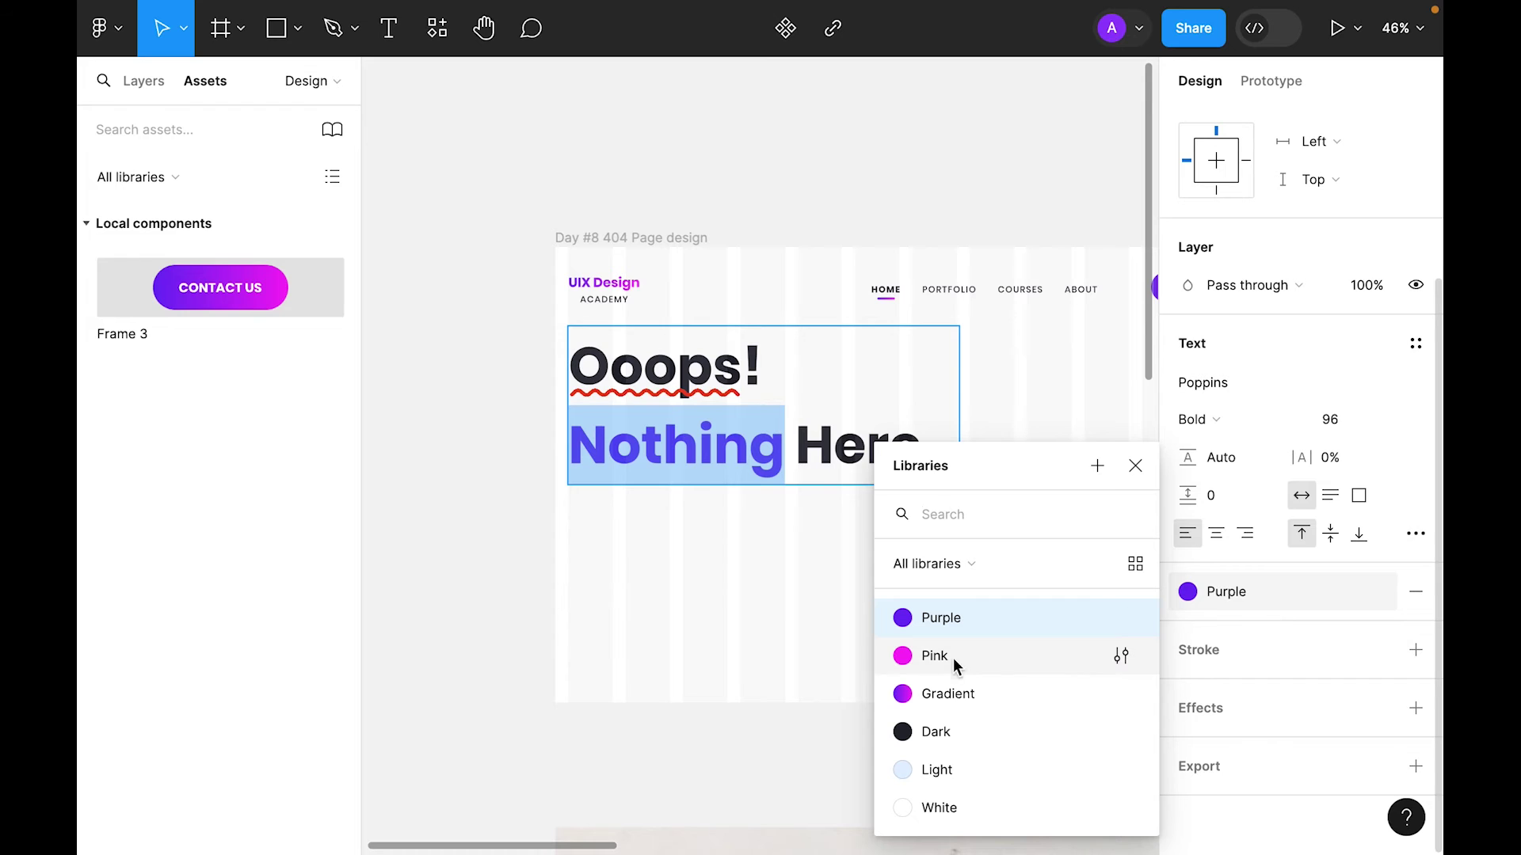
{"action": "left_click", "coordinate": [948, 694]}
{"action": "key", "text": "Escape"}
{"action": "left_click", "coordinate": [979, 617]}
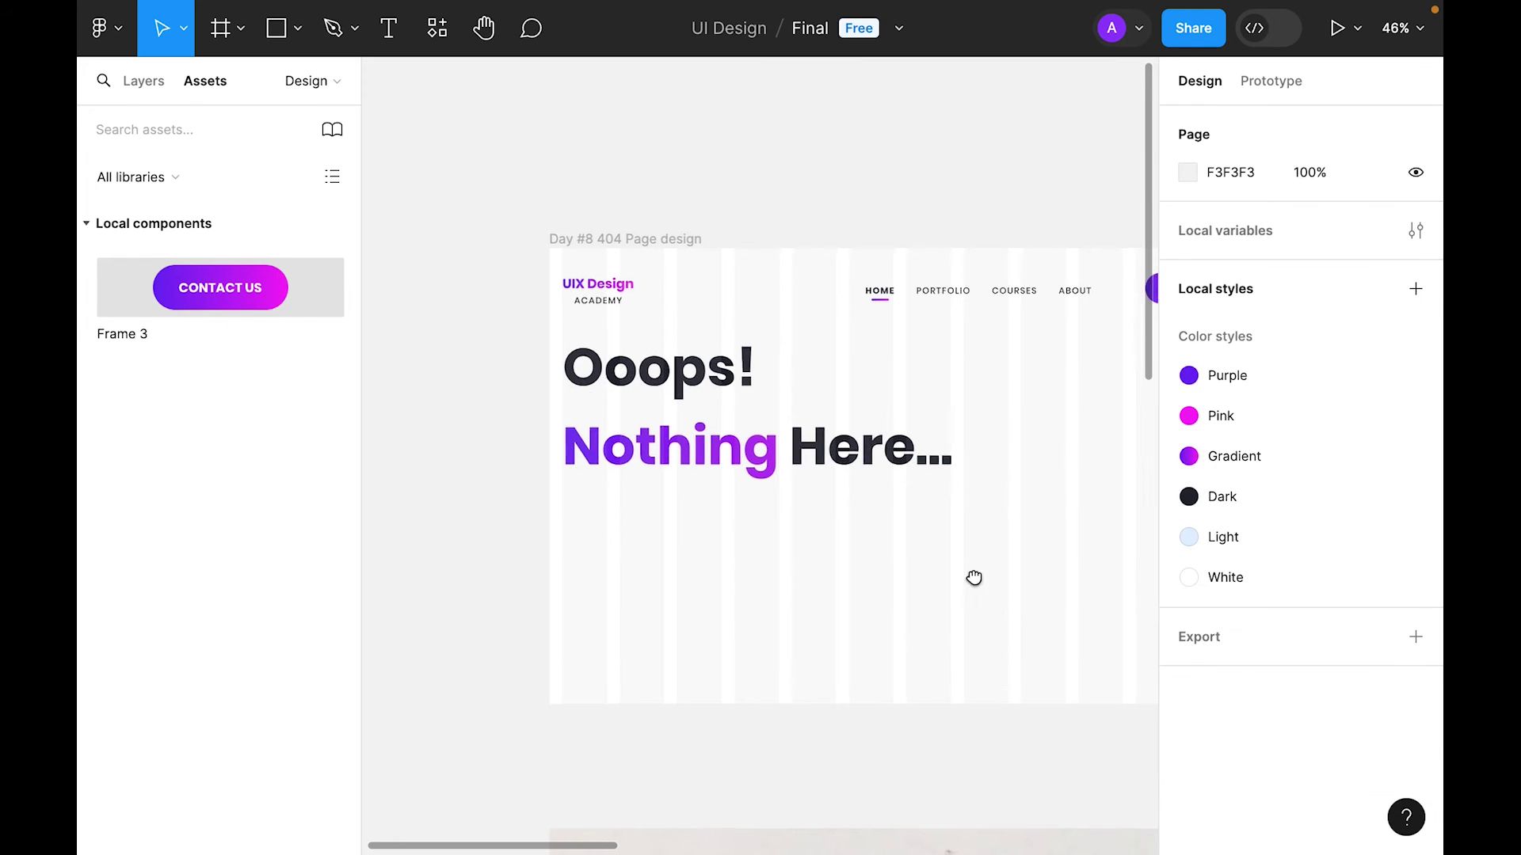
Step: Set the heading's line height to 120
{"action": "scroll", "coordinate": [834, 598], "scroll_direction": "right", "scroll_amount": 2}
{"action": "left_click", "coordinate": [570, 492]}
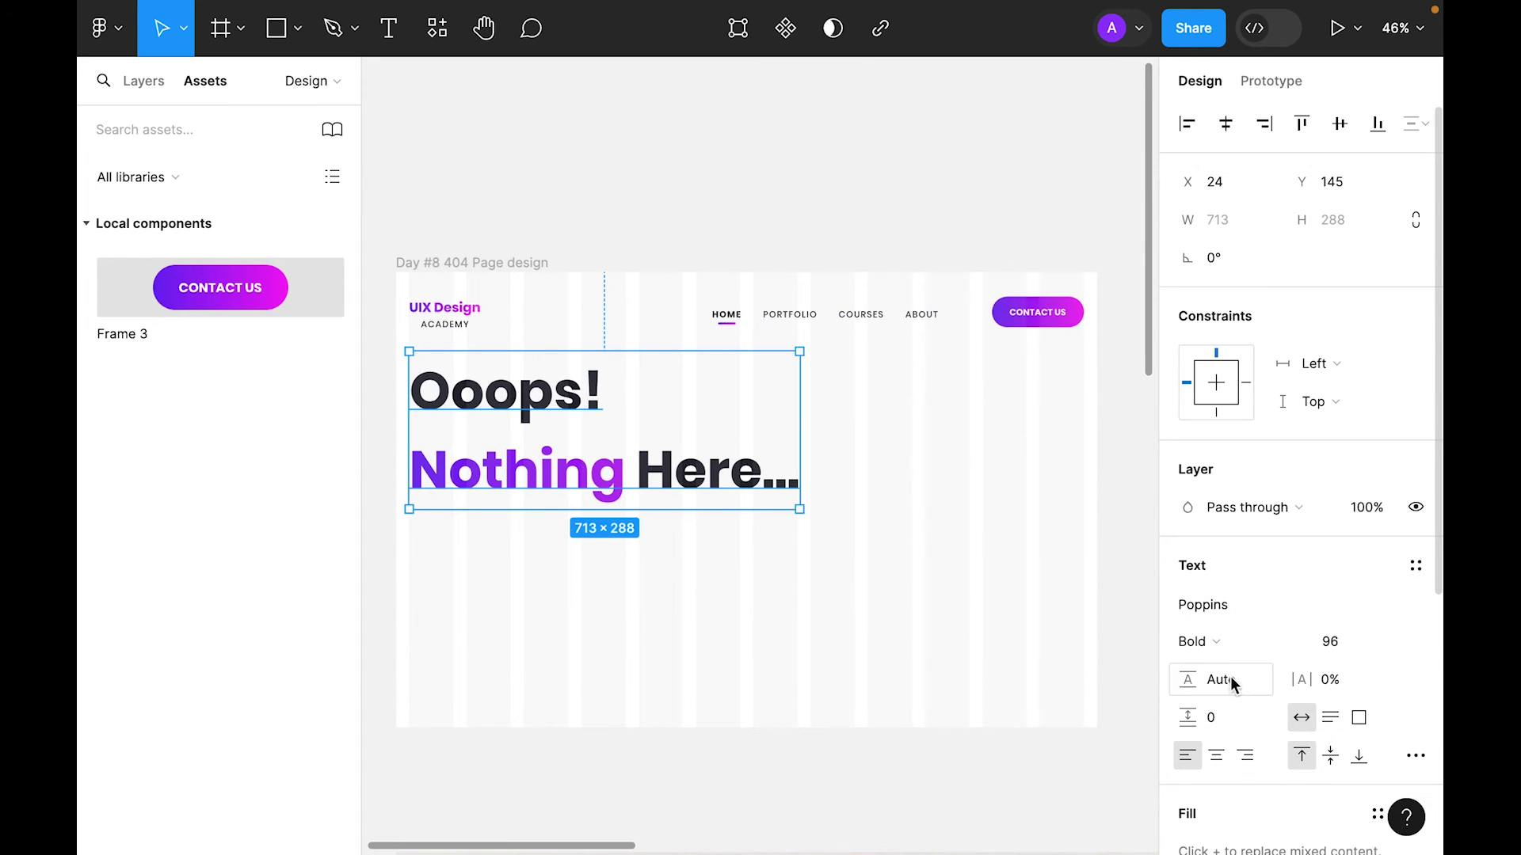
{"action": "type", "text": "120"}
{"action": "key", "text": "Return"}
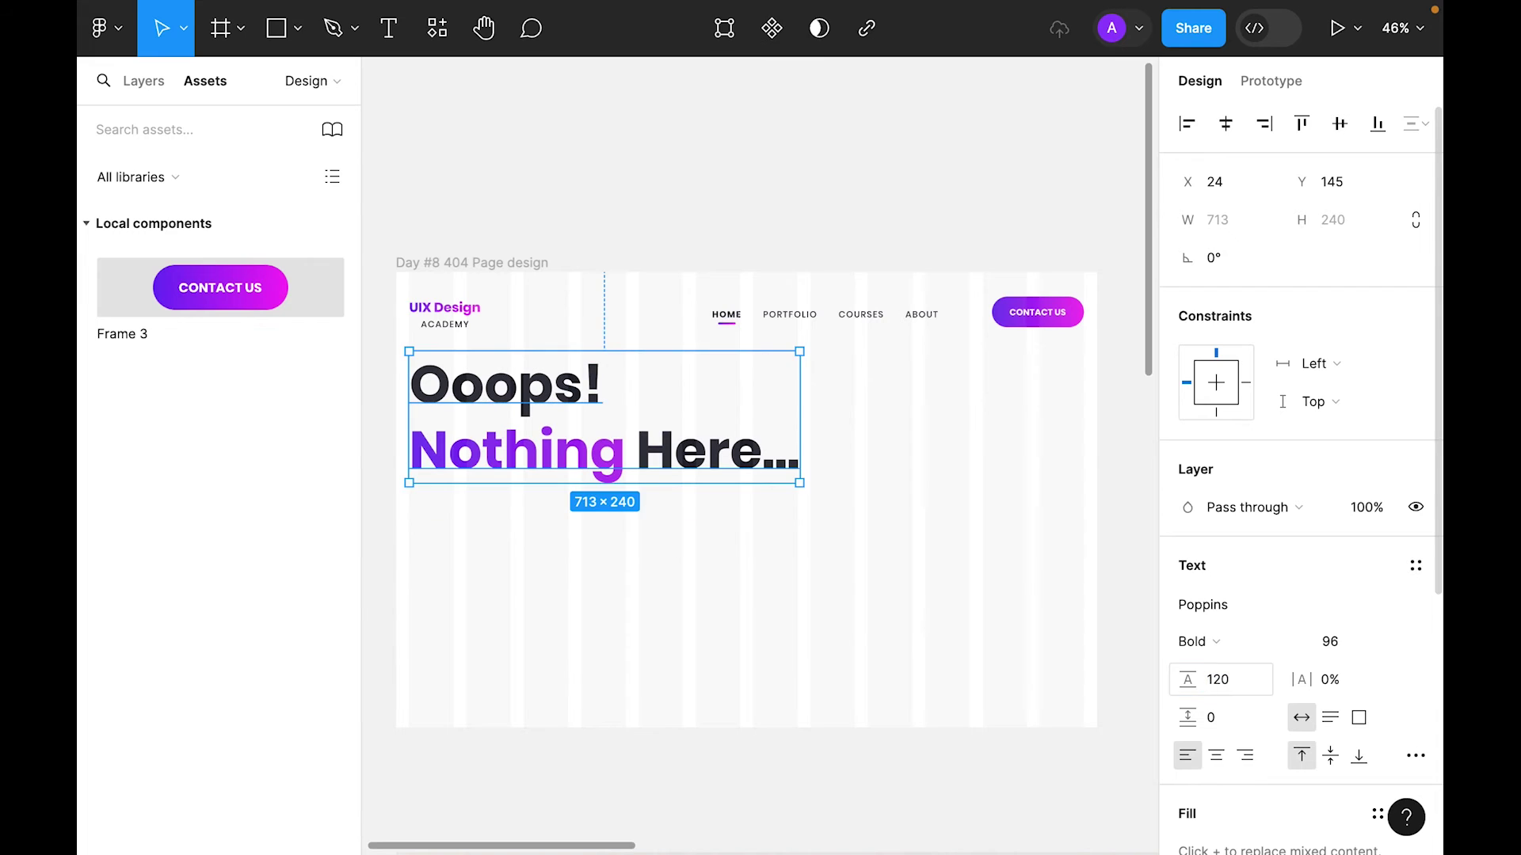
{"action": "left_click", "coordinate": [865, 623]}
{"action": "scroll", "coordinate": [718, 558], "scroll_direction": "down", "scroll_amount": 1}
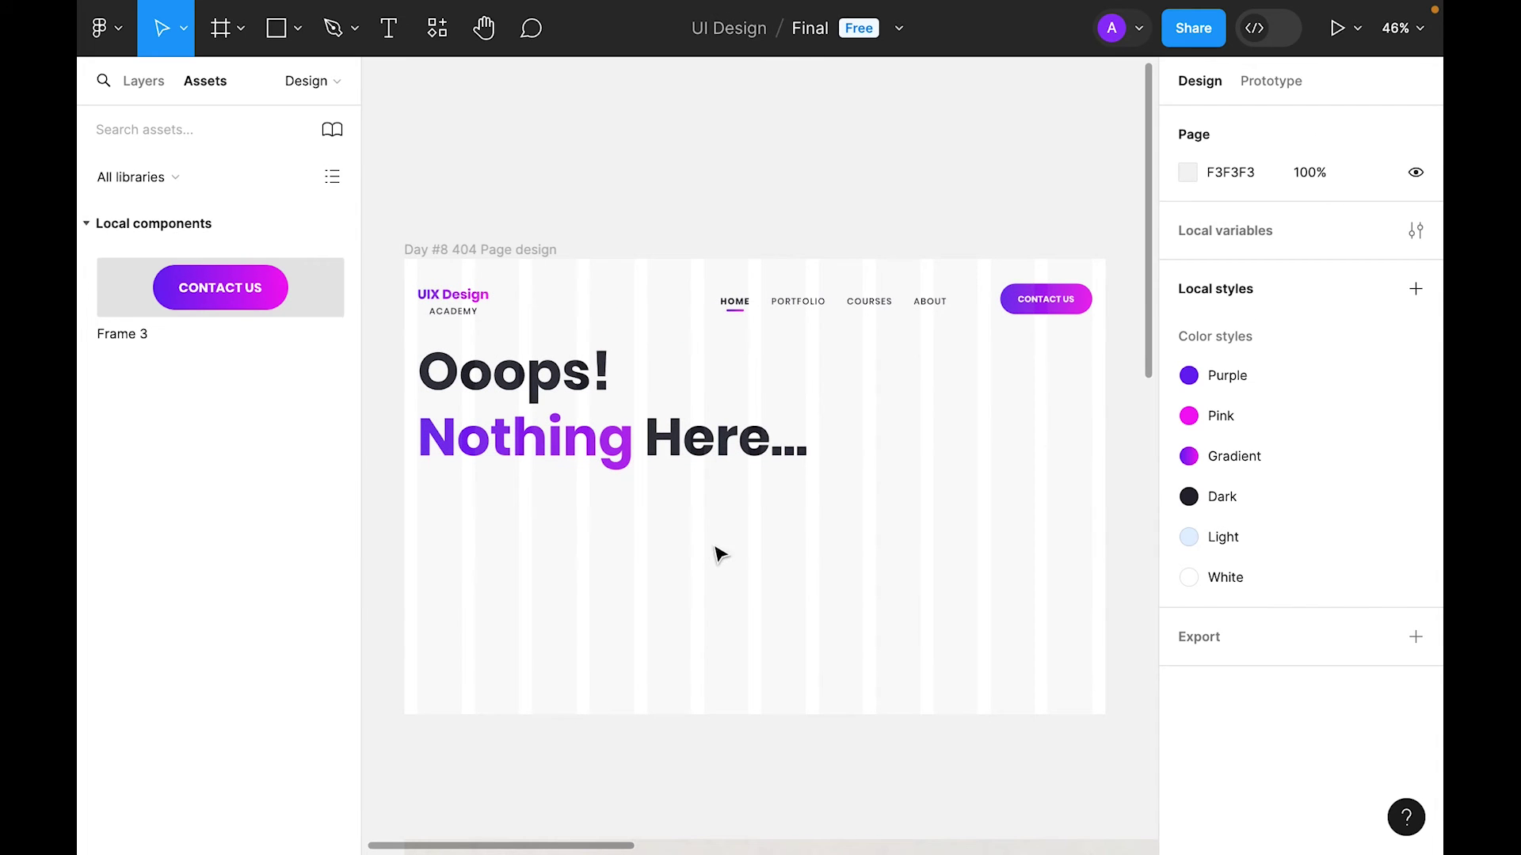
{"action": "left_click", "coordinate": [697, 447]}
{"action": "left_click", "coordinate": [587, 499]}
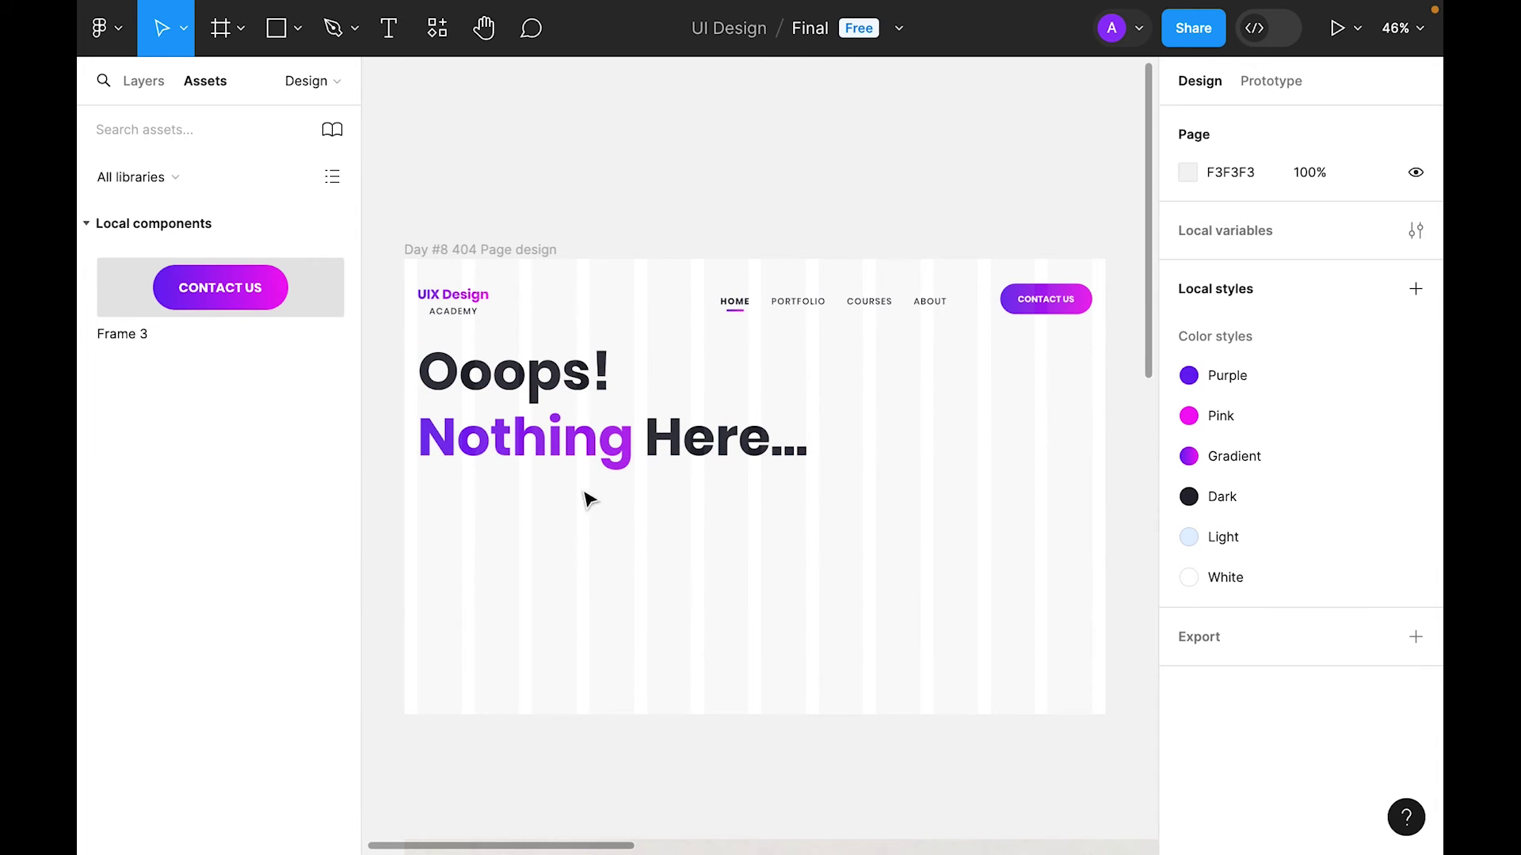
Step: Draw a text box below the heading, paste the paragraph and set it to Poppins
{"action": "left_click", "coordinate": [388, 30]}
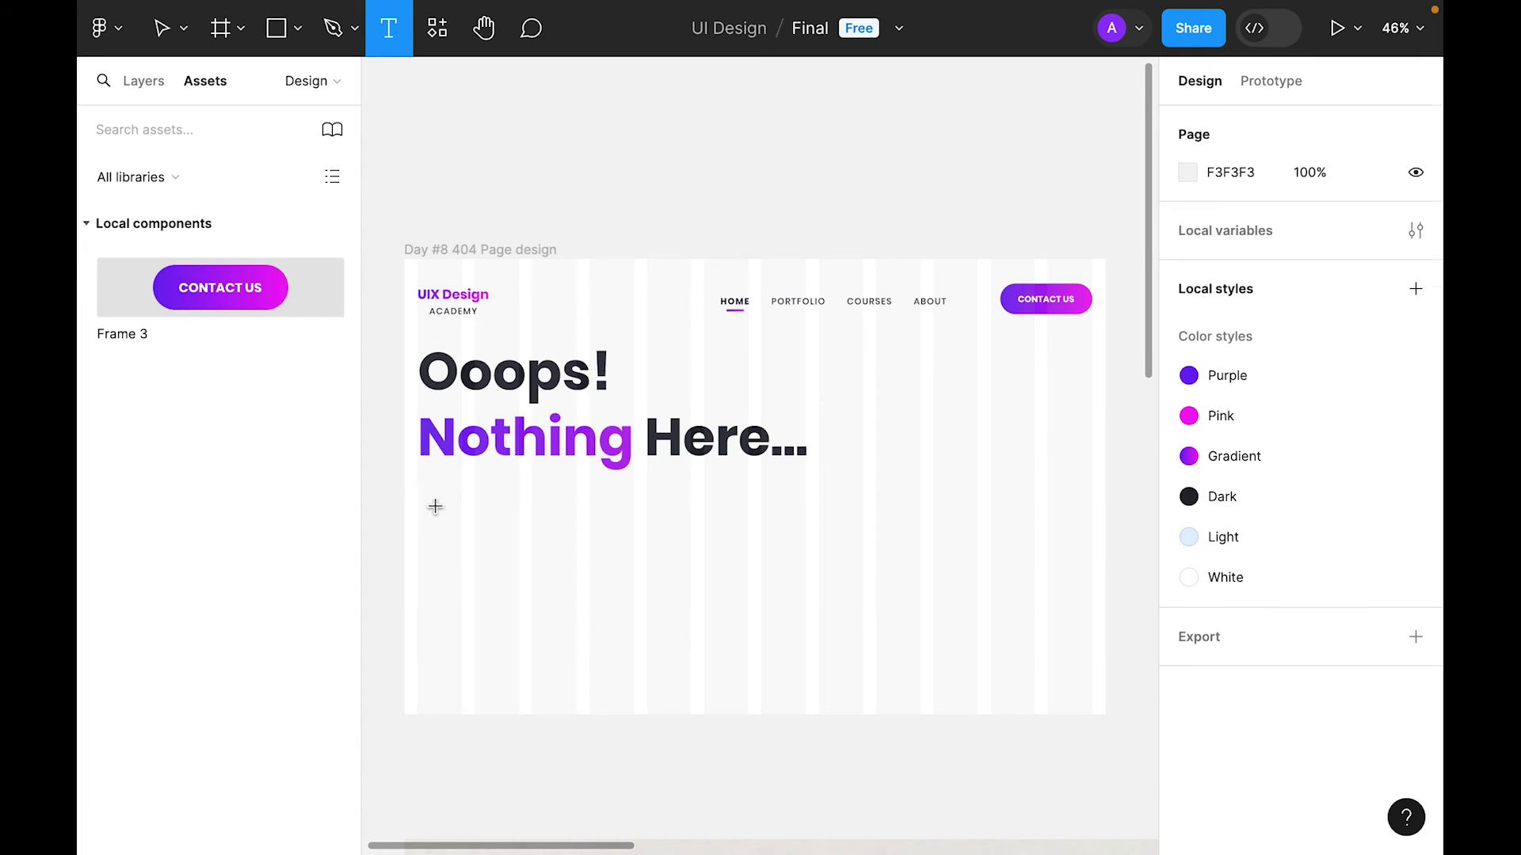
{"action": "left_click_drag", "start_coordinate": [418, 498], "coordinate": [806, 617]}
{"action": "type", "text": "Uh Oh, We Can’t Seem To Find The Page You’re Looking For. Try Going Back To Previous Page Or Contact Us For More Information."}
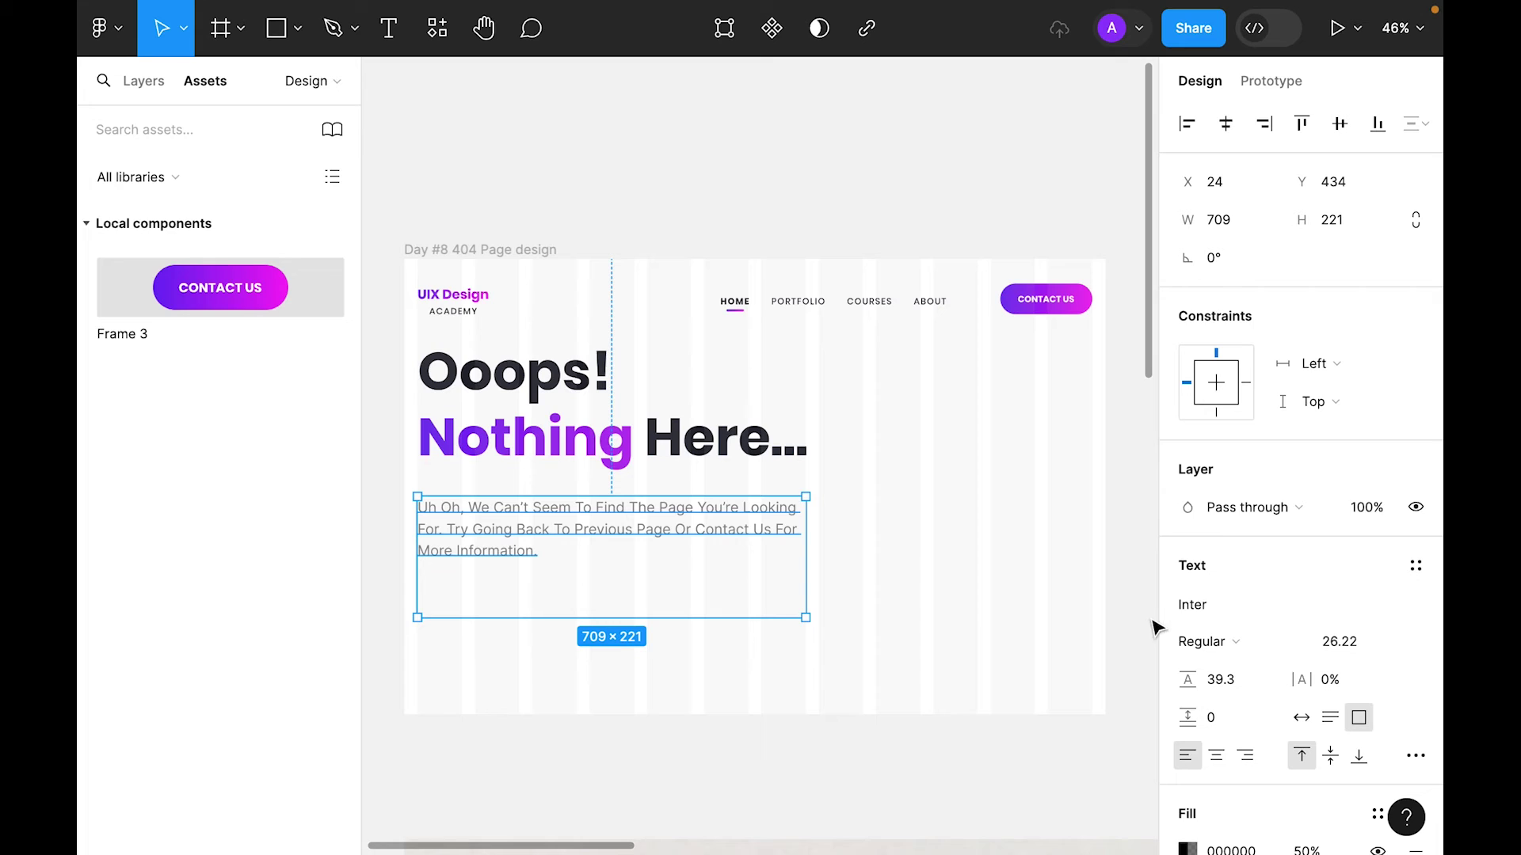
{"action": "scroll", "coordinate": [1316, 555], "scroll_direction": "down", "scroll_amount": 2}
{"action": "left_click", "coordinate": [1252, 523]}
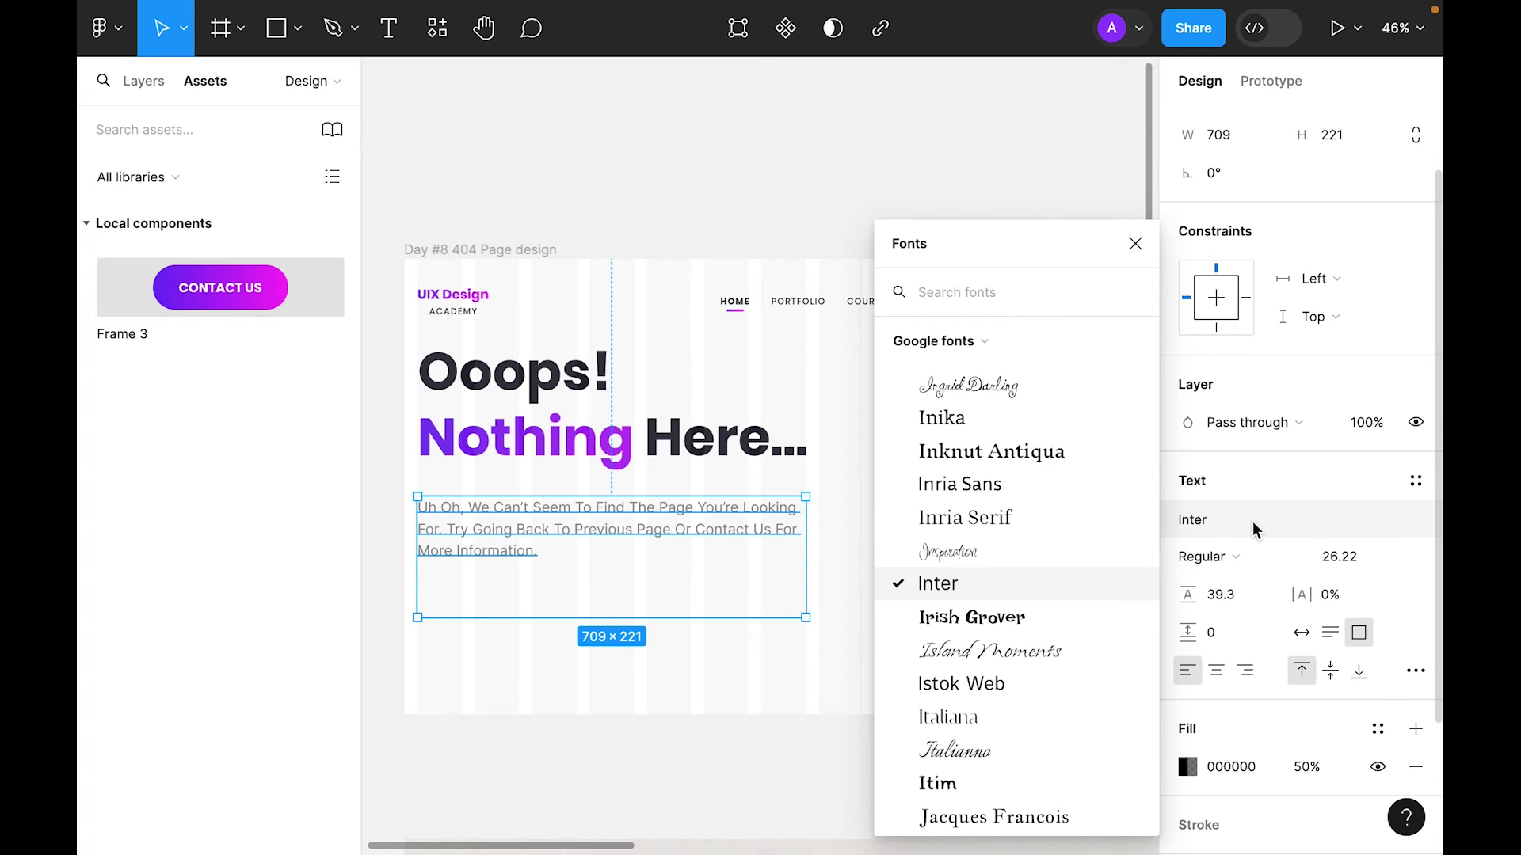
{"action": "type", "text": "pop"}
{"action": "key", "text": "Return"}
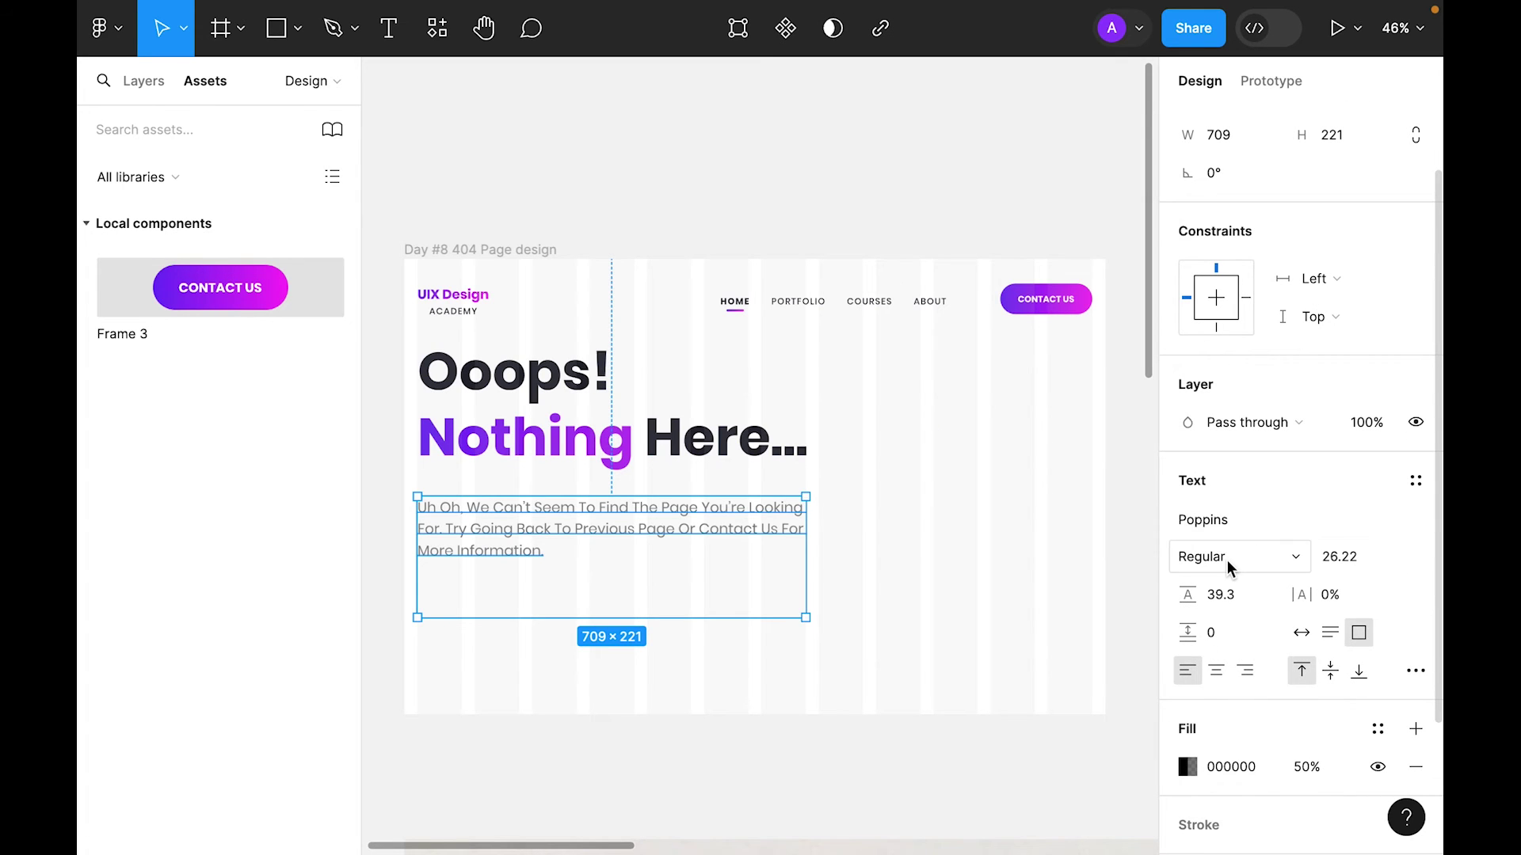
Step: Give the paragraph size 20, line height 40, auto height, and narrow its box
{"action": "left_click", "coordinate": [1385, 557]}
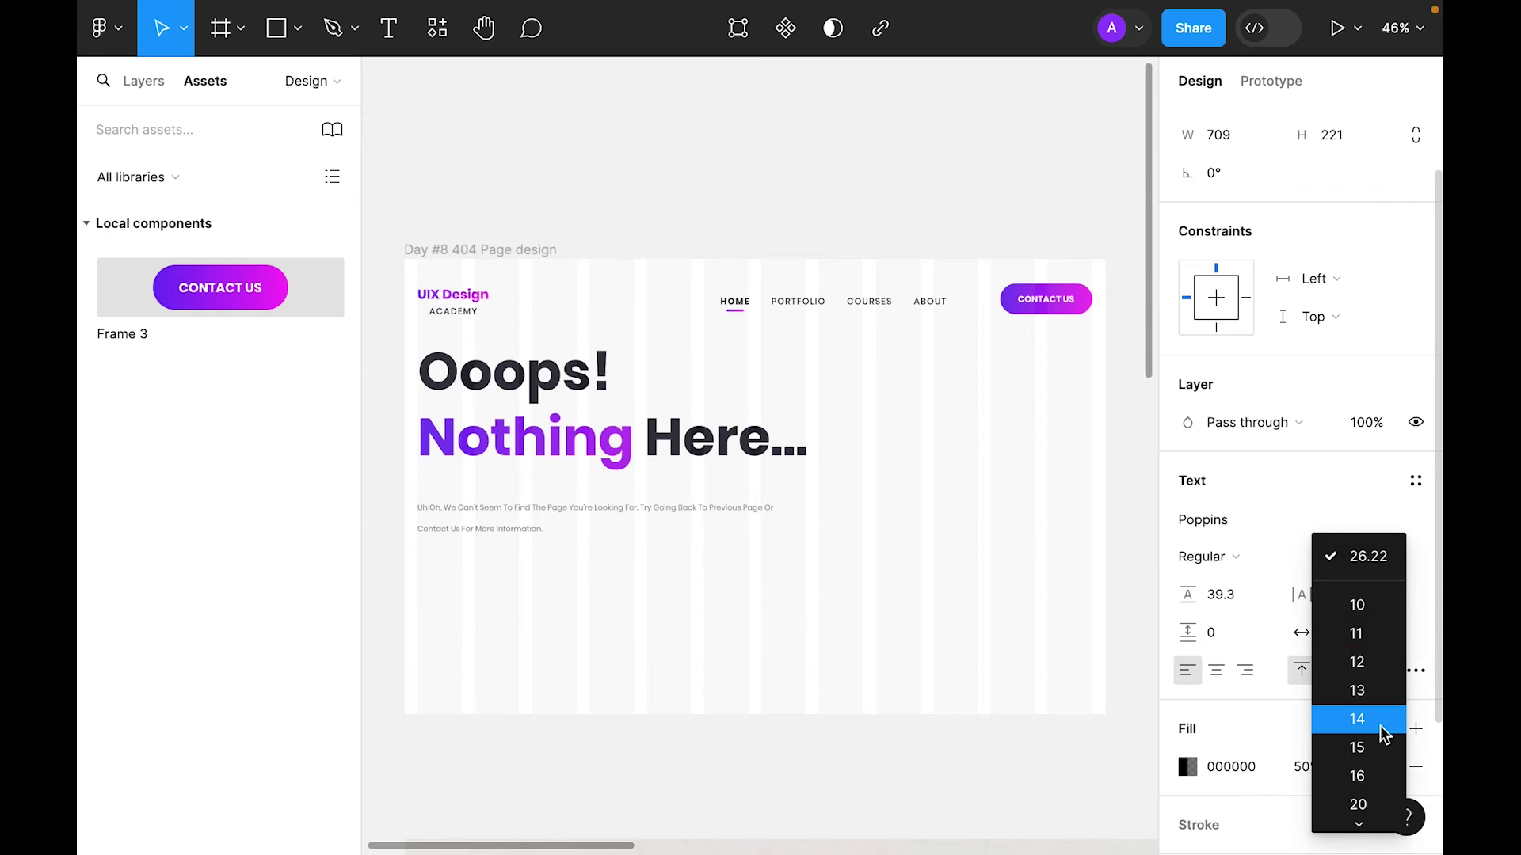
{"action": "left_click", "coordinate": [1375, 588]}
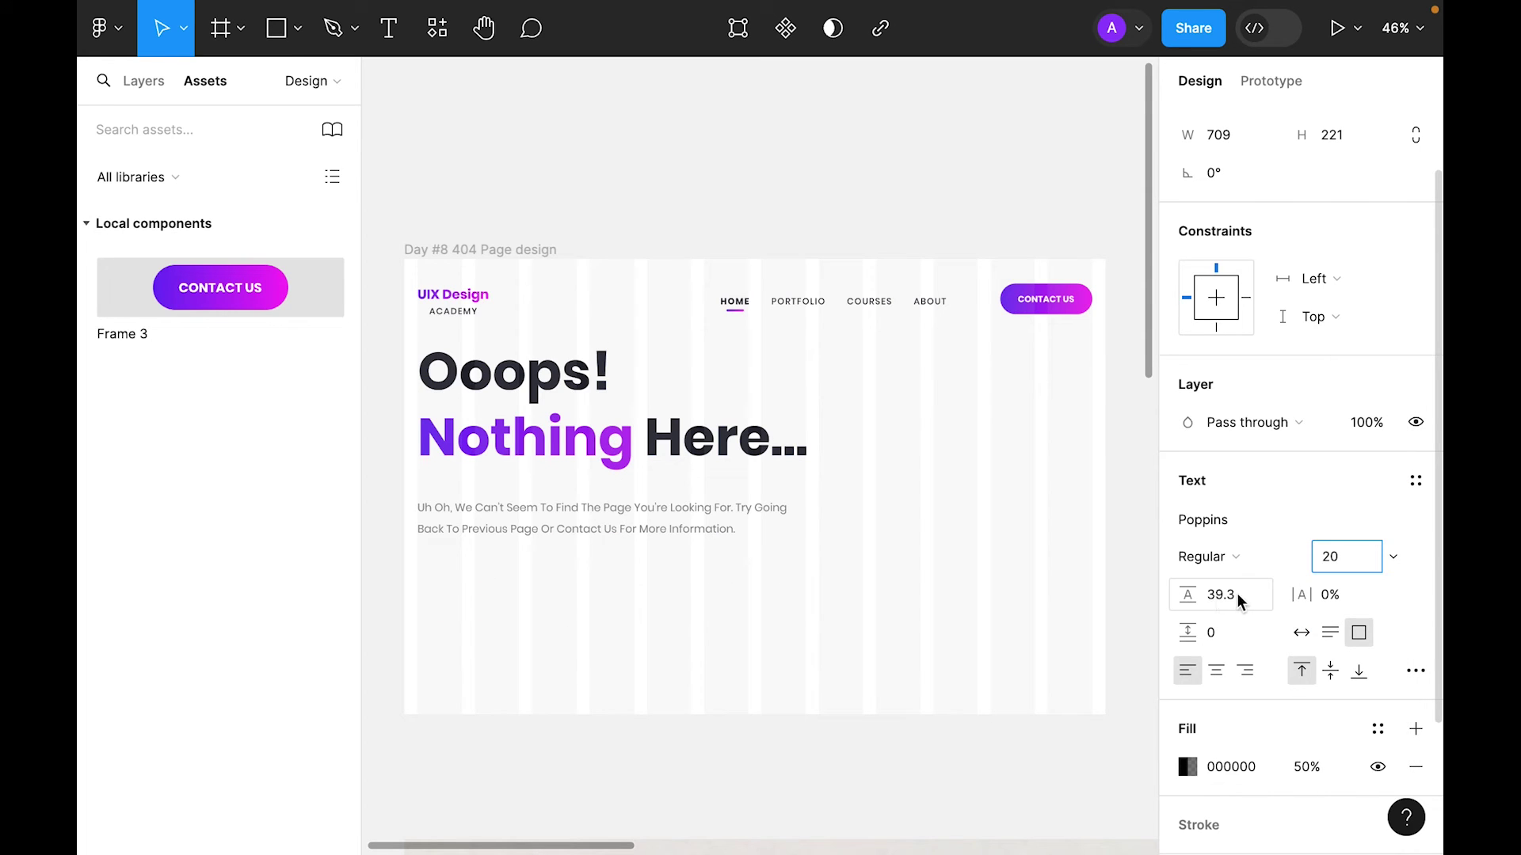
{"action": "type", "text": "40"}
{"action": "key", "text": "Return"}
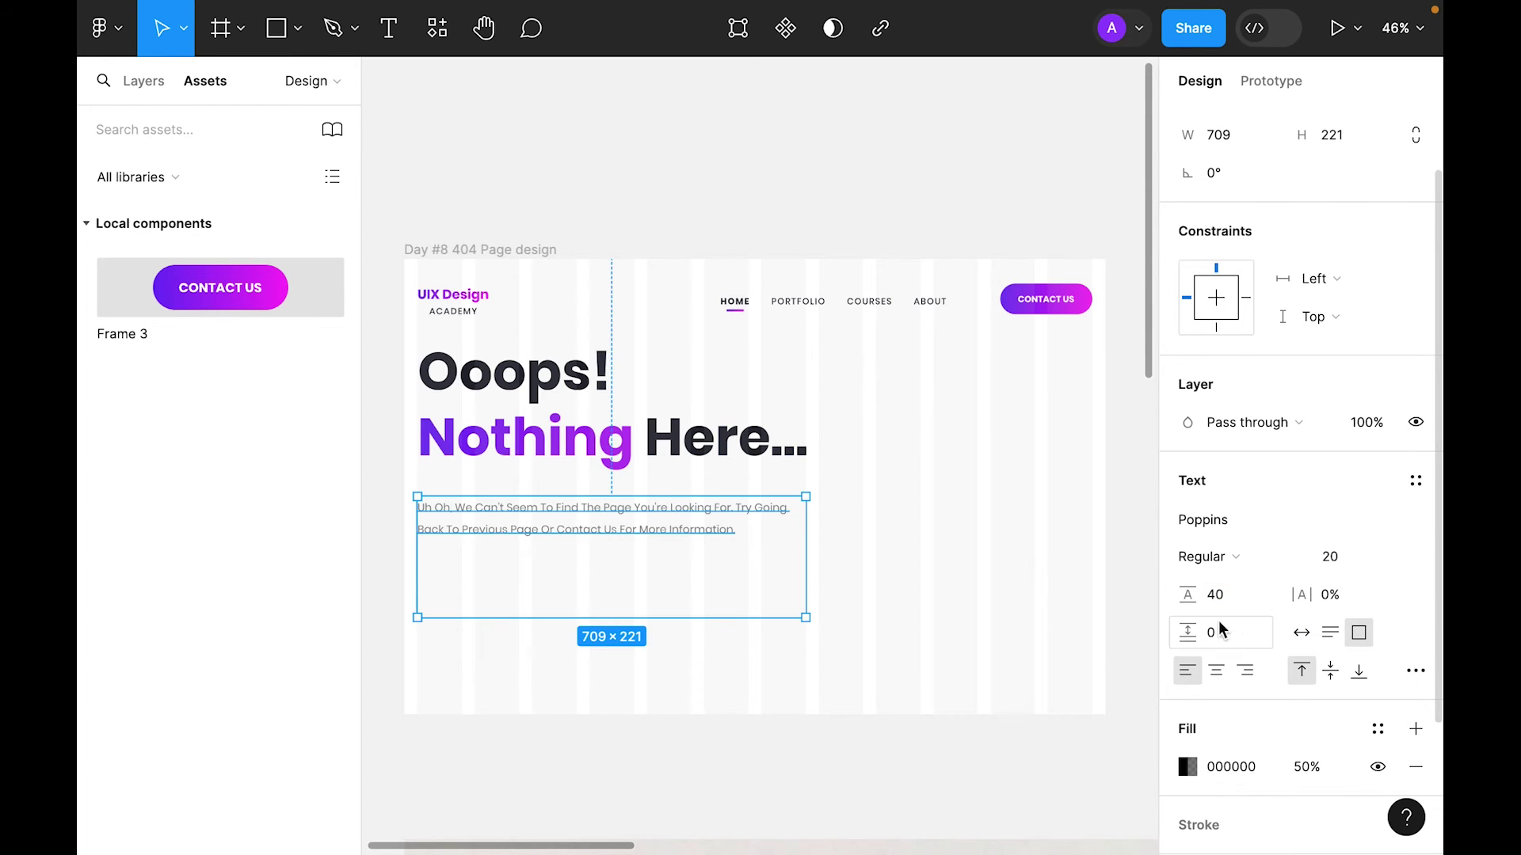
{"action": "left_click", "coordinate": [1335, 637]}
{"action": "key", "text": "Escape"}
{"action": "left_click", "coordinate": [723, 526]}
{"action": "left_click_drag", "start_coordinate": [806, 526], "coordinate": [739, 526]}
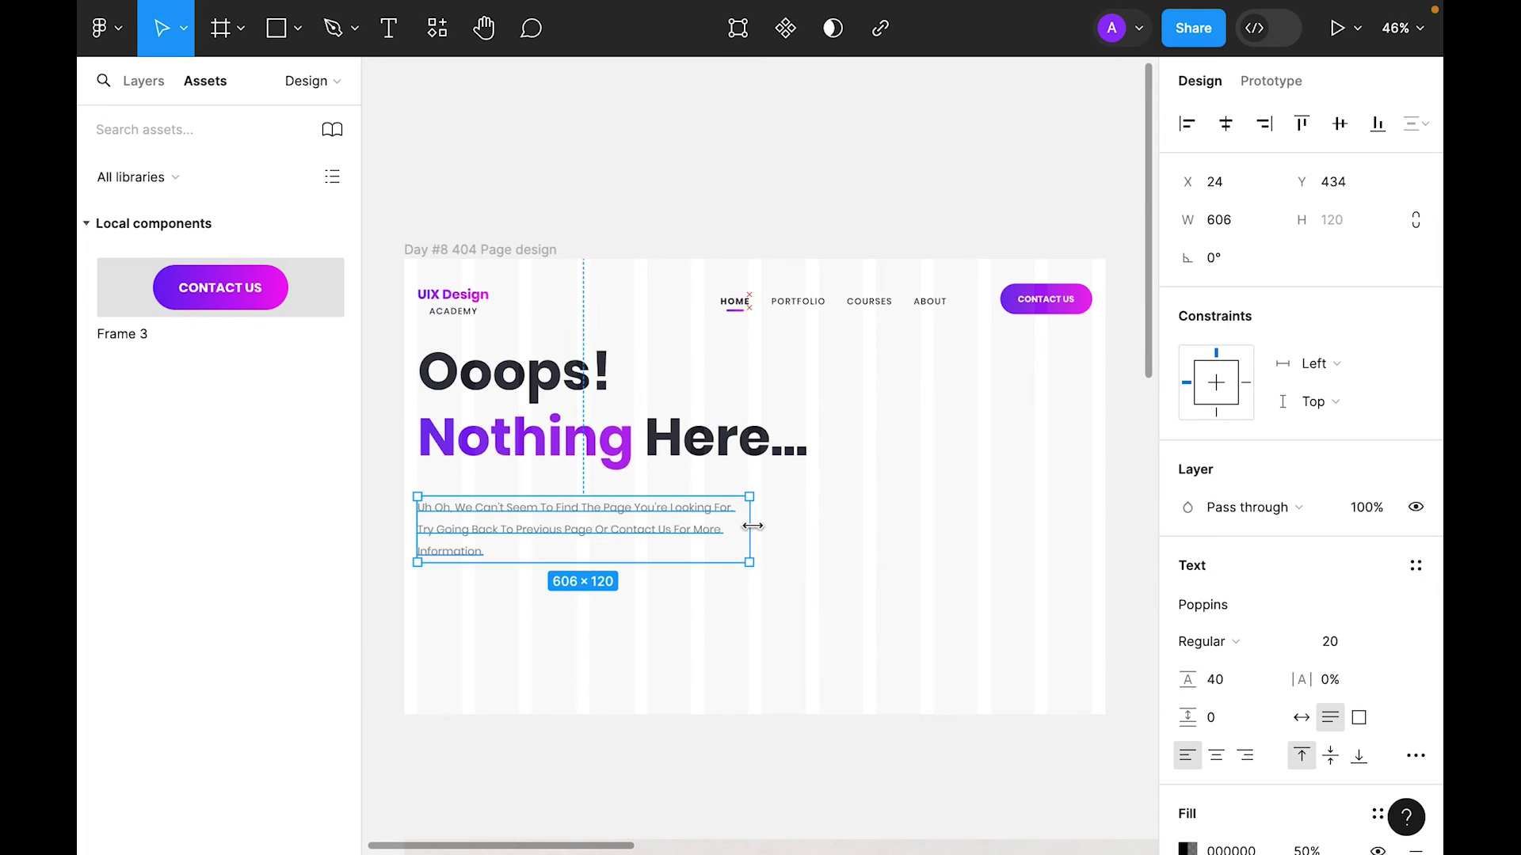
Step: Adjust the heading's line height to stack it on three lines, and copy the contact button below
{"action": "left_click", "coordinate": [899, 536]}
{"action": "scroll", "coordinate": [792, 531], "scroll_direction": "down", "scroll_amount": 3}
{"action": "scroll", "coordinate": [792, 530], "scroll_direction": "left", "scroll_amount": 1}
{"action": "left_click", "coordinate": [649, 523]}
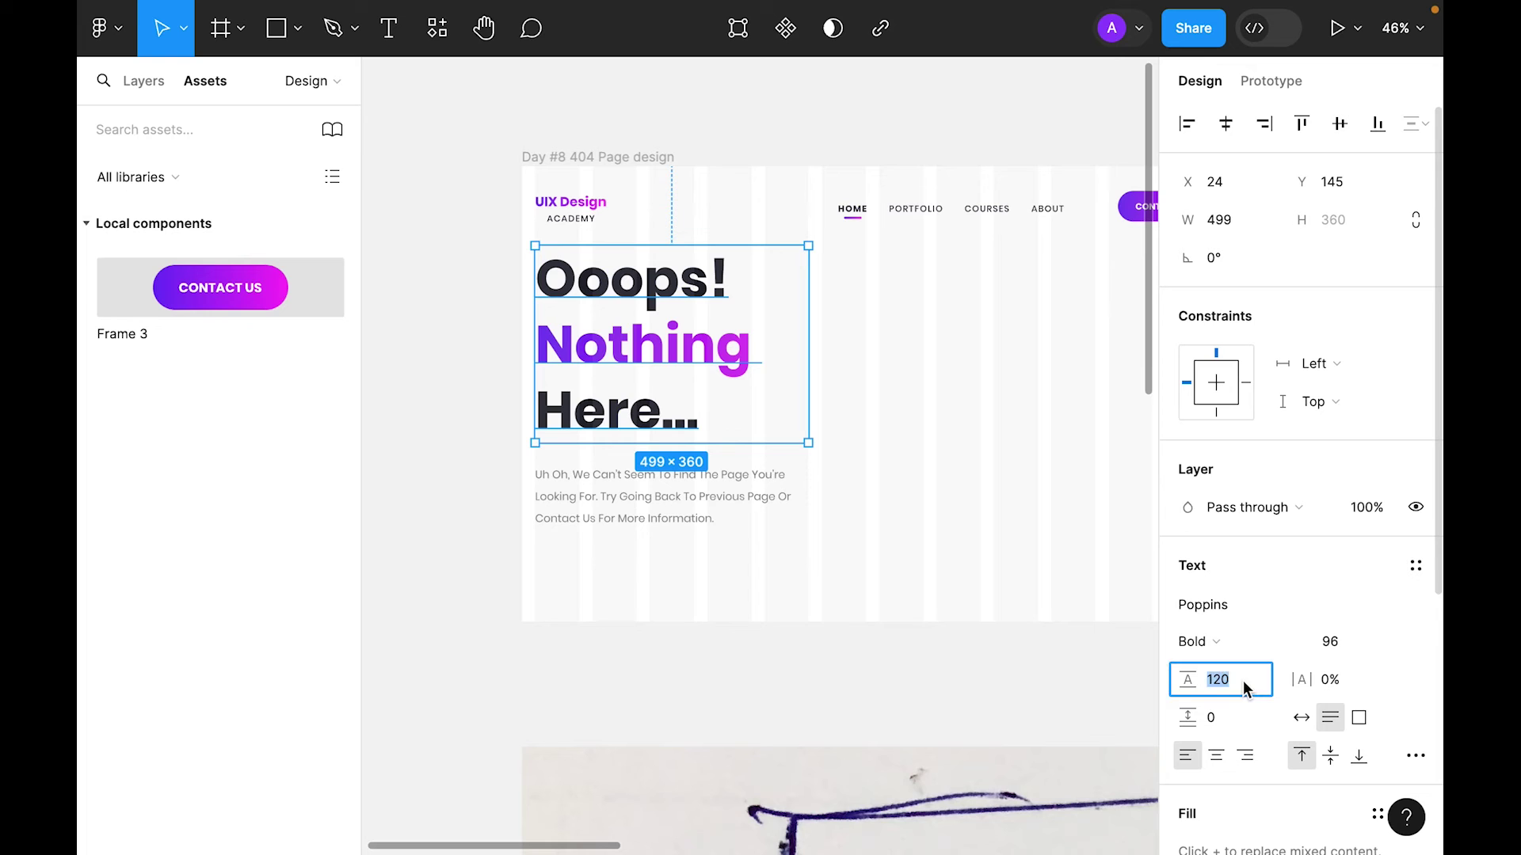
{"action": "key", "text": "Return"}
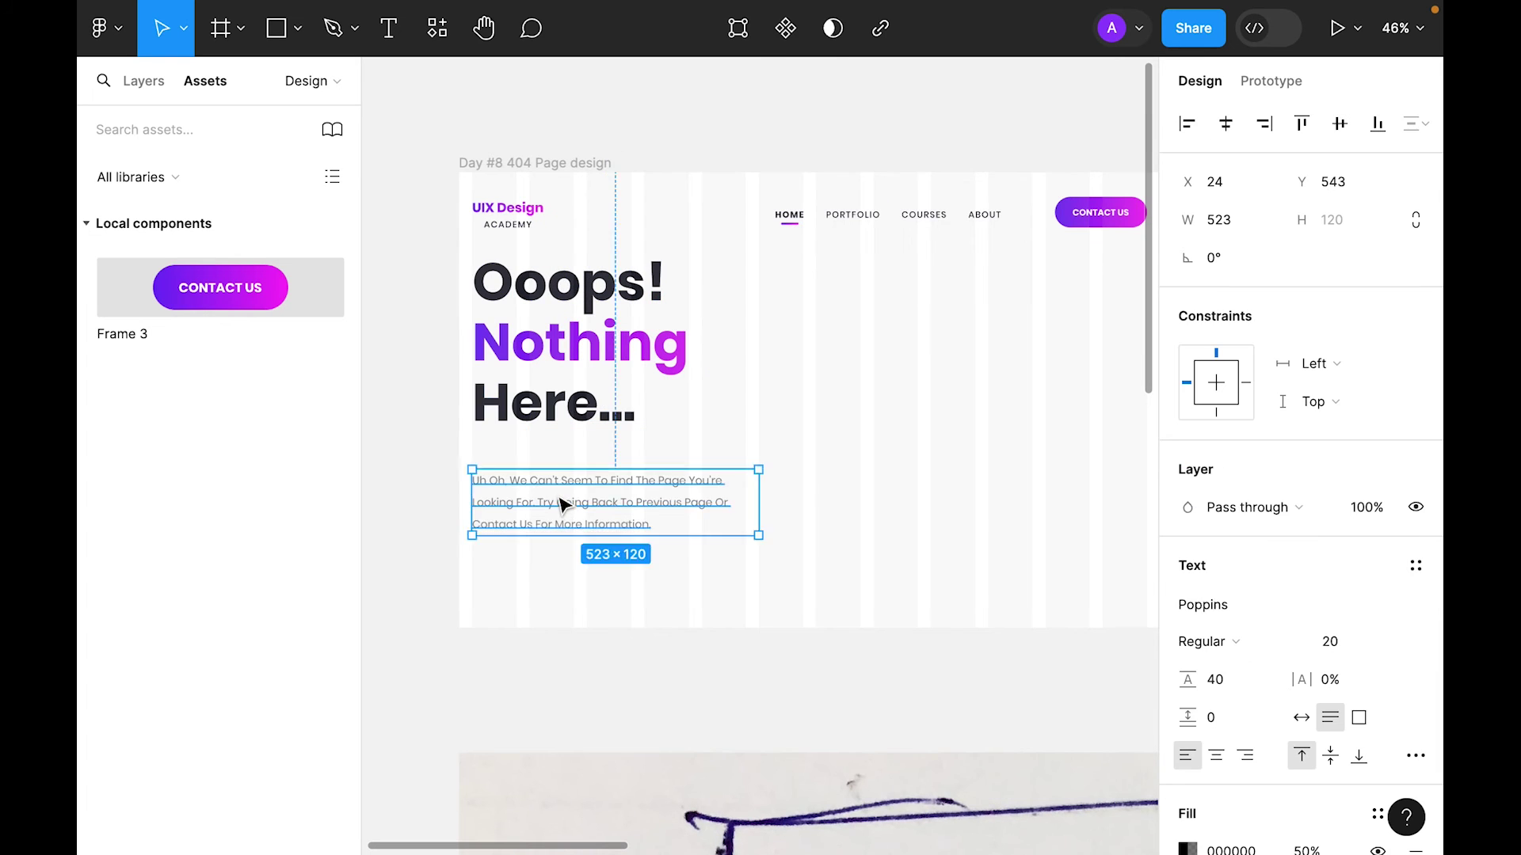
{"action": "key", "text": "Escape"}
{"action": "left_click_drag", "start_coordinate": [1105, 214], "coordinate": [519, 564]}
Step: Relabel the copied button 'GO BACK!'
{"action": "double_click", "coordinate": [517, 556]}
{"action": "type", "text": "GO BACK!"}
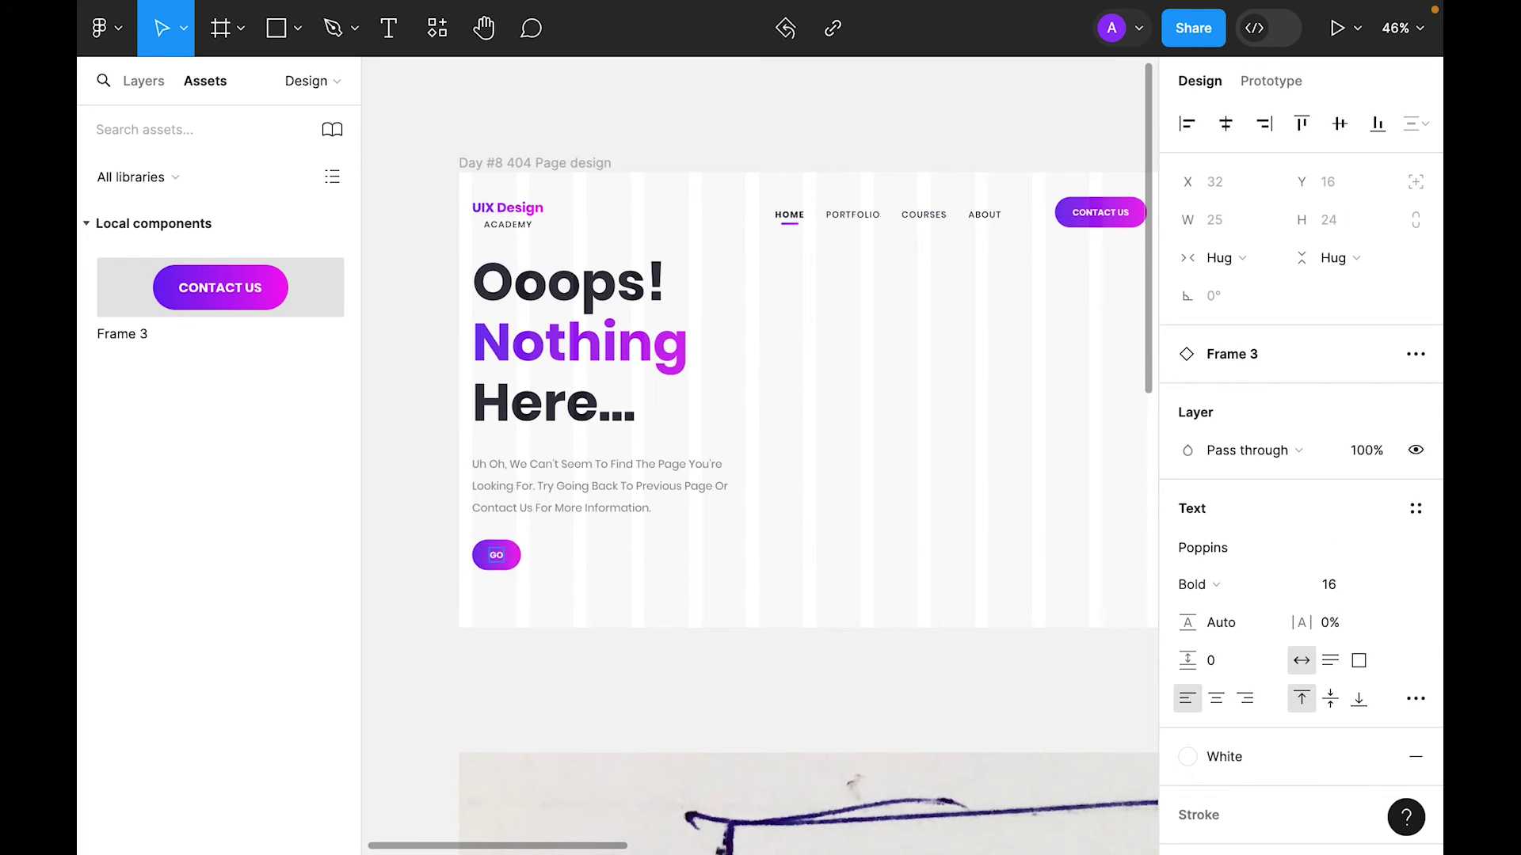
{"action": "left_click", "coordinate": [689, 590]}
{"action": "scroll", "coordinate": [713, 478], "scroll_direction": "down", "scroll_amount": 4}
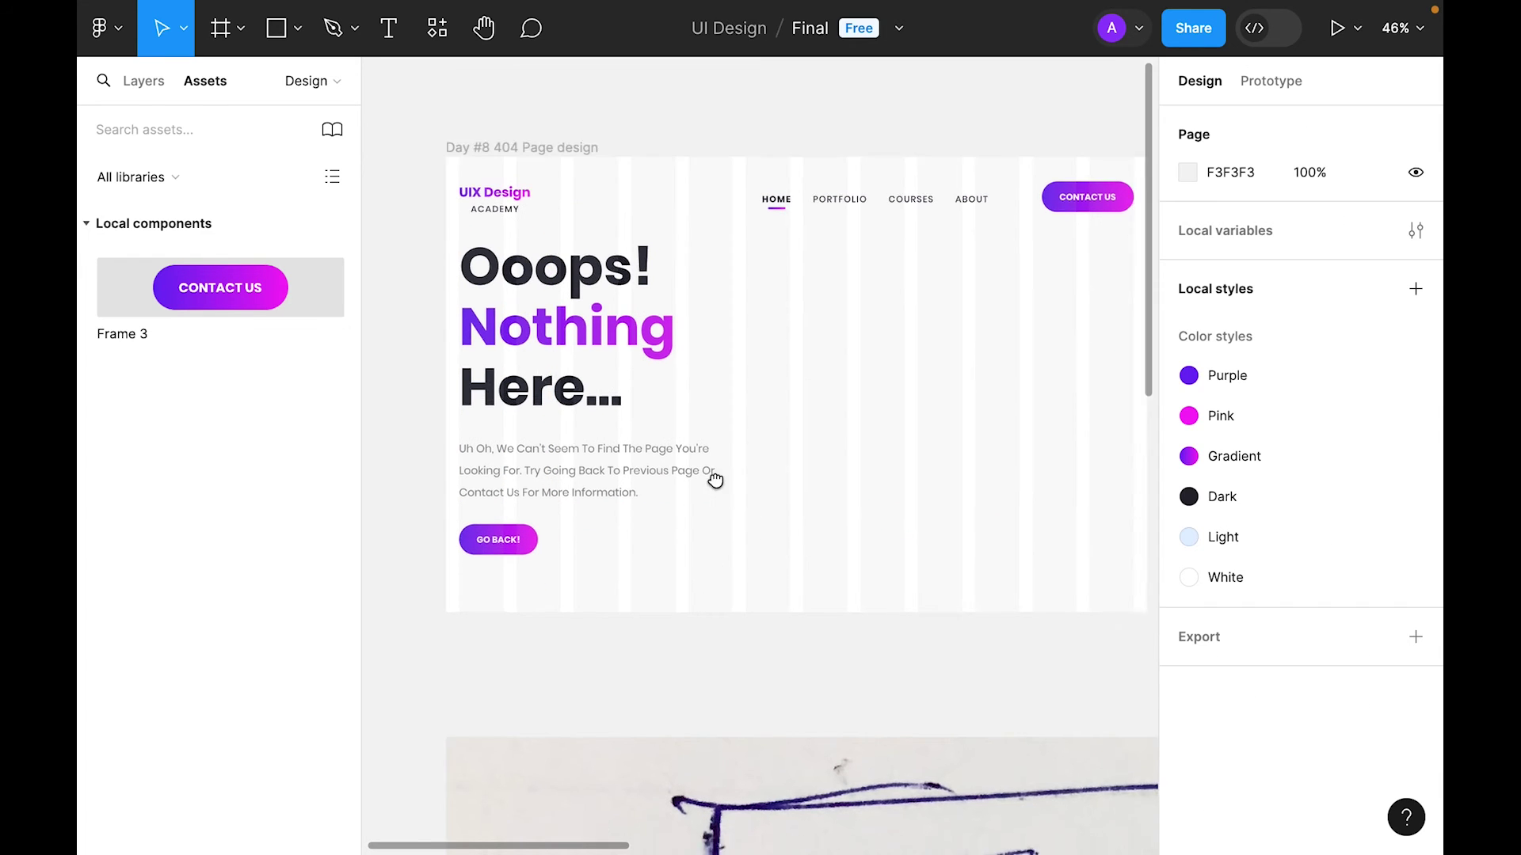
Step: Detach the GO BACK! button from the CONTACT US component
{"action": "left_click", "coordinate": [499, 428]}
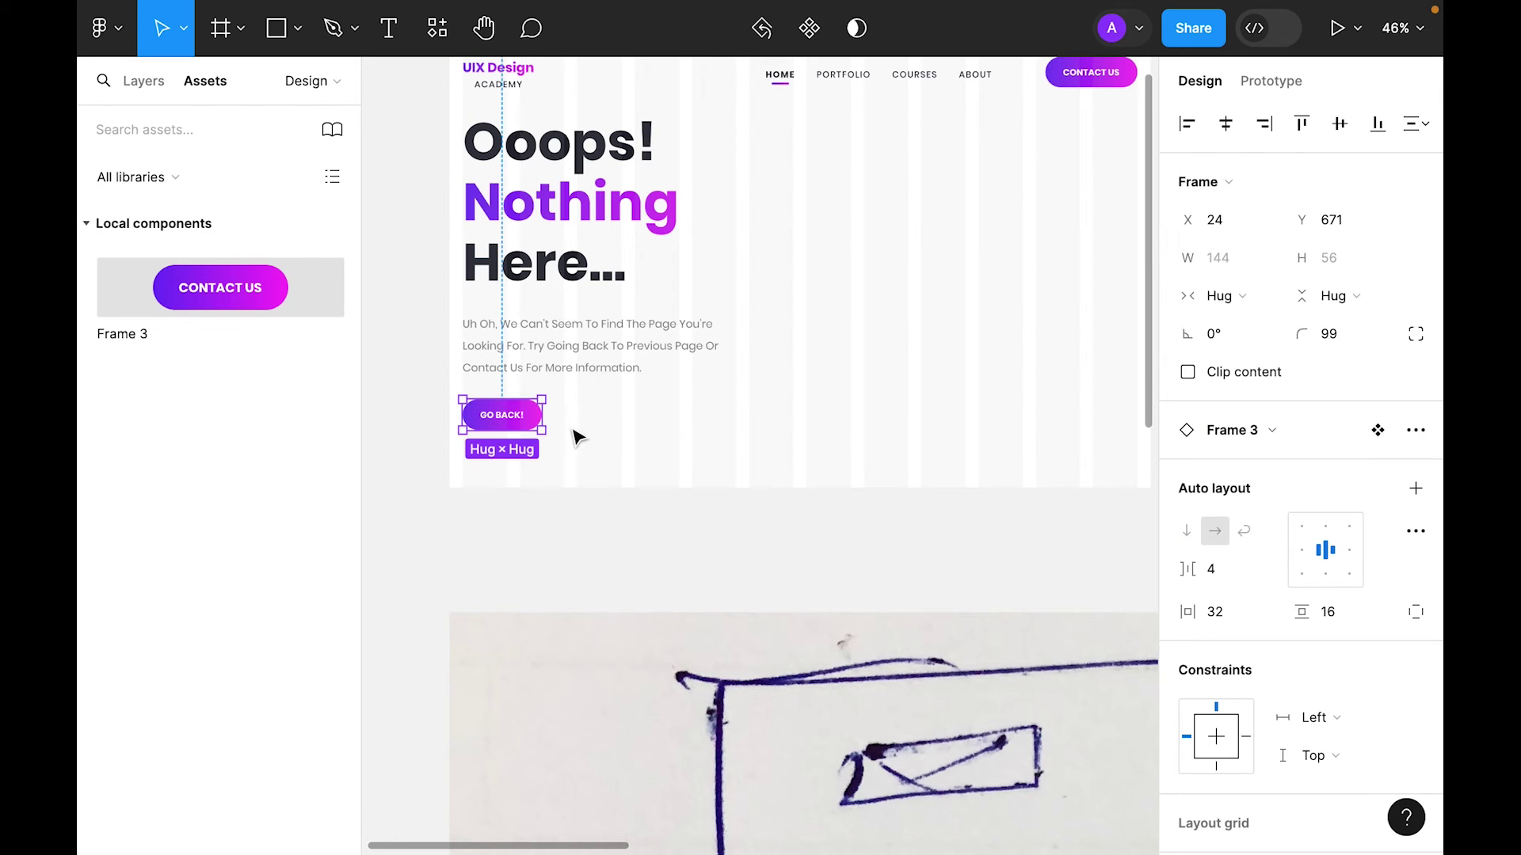
{"action": "left_click", "coordinate": [450, 435]}
{"action": "left_click", "coordinate": [478, 412]}
{"action": "right_click", "coordinate": [479, 413]}
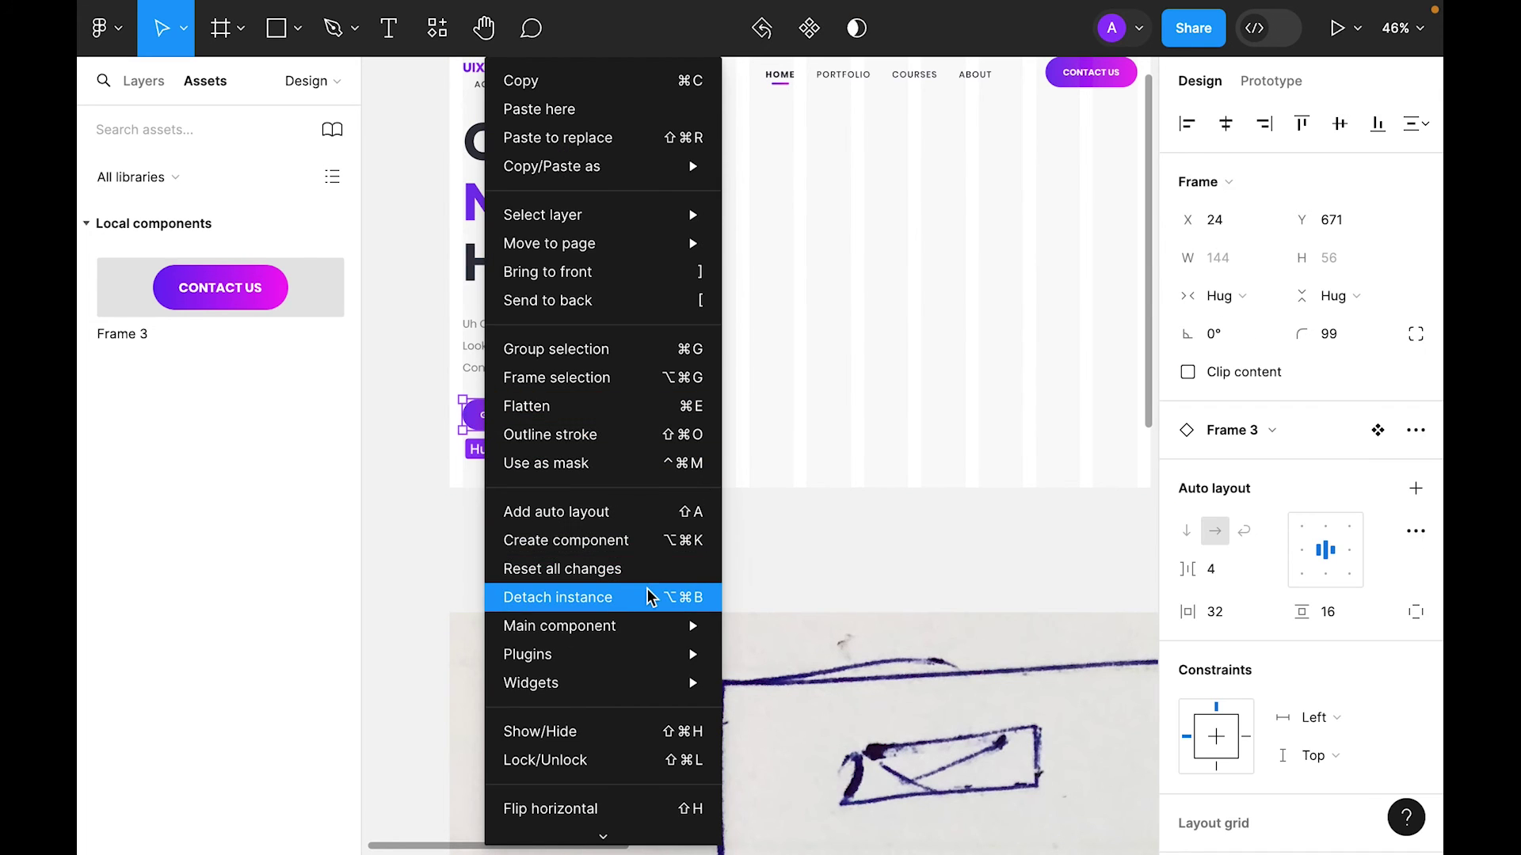
{"action": "left_click", "coordinate": [647, 596]}
{"action": "left_click", "coordinate": [679, 459]}
{"action": "left_click", "coordinate": [531, 427]}
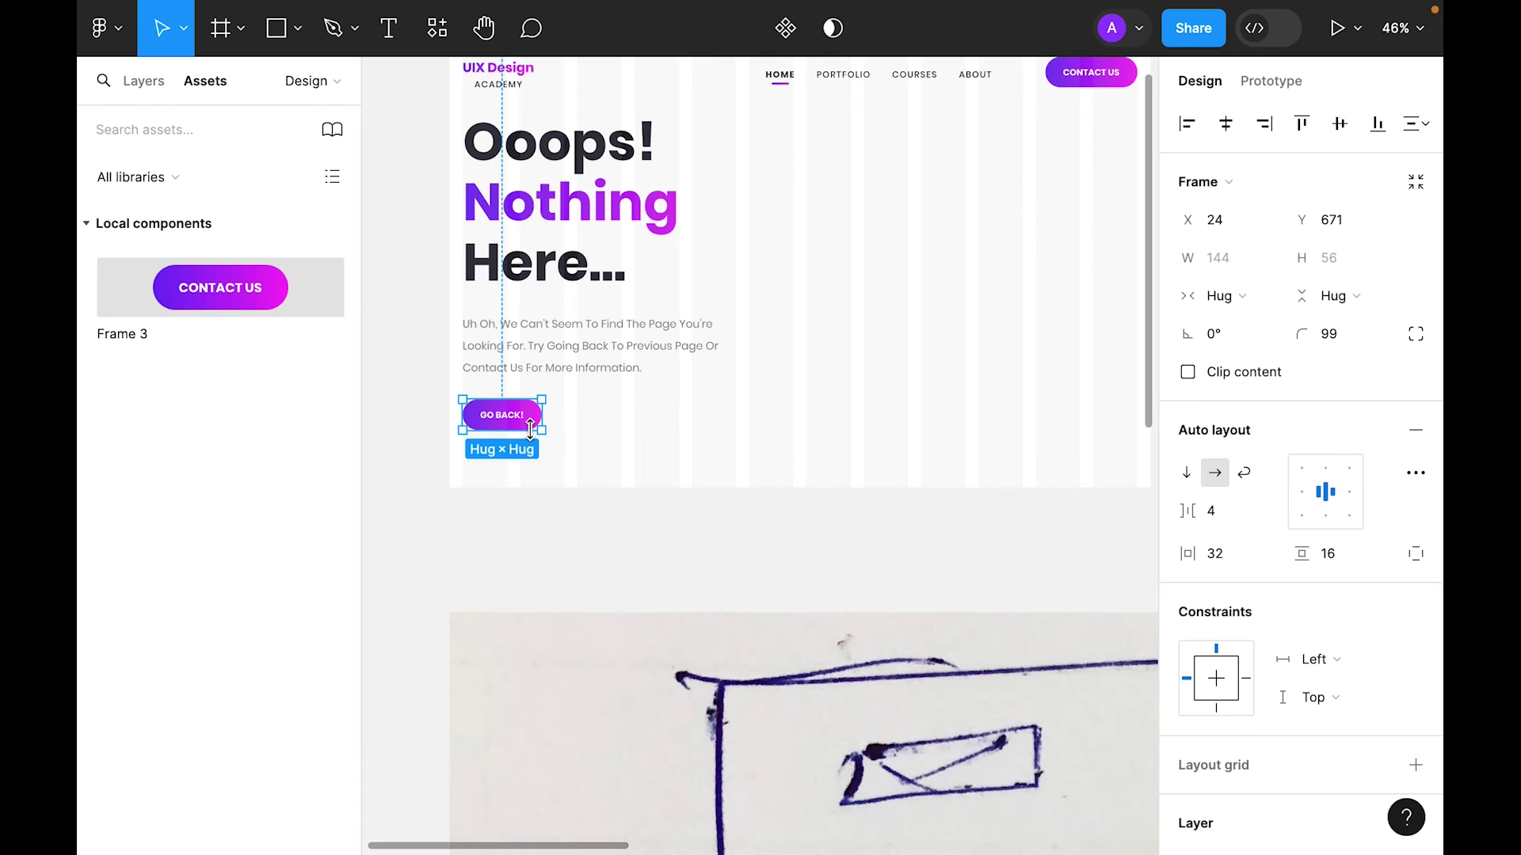
Step: Fill the GO BACK! button with the Dark colour style
{"action": "scroll", "coordinate": [1306, 467], "scroll_direction": "down", "scroll_amount": 5}
{"action": "left_click", "coordinate": [1306, 463]}
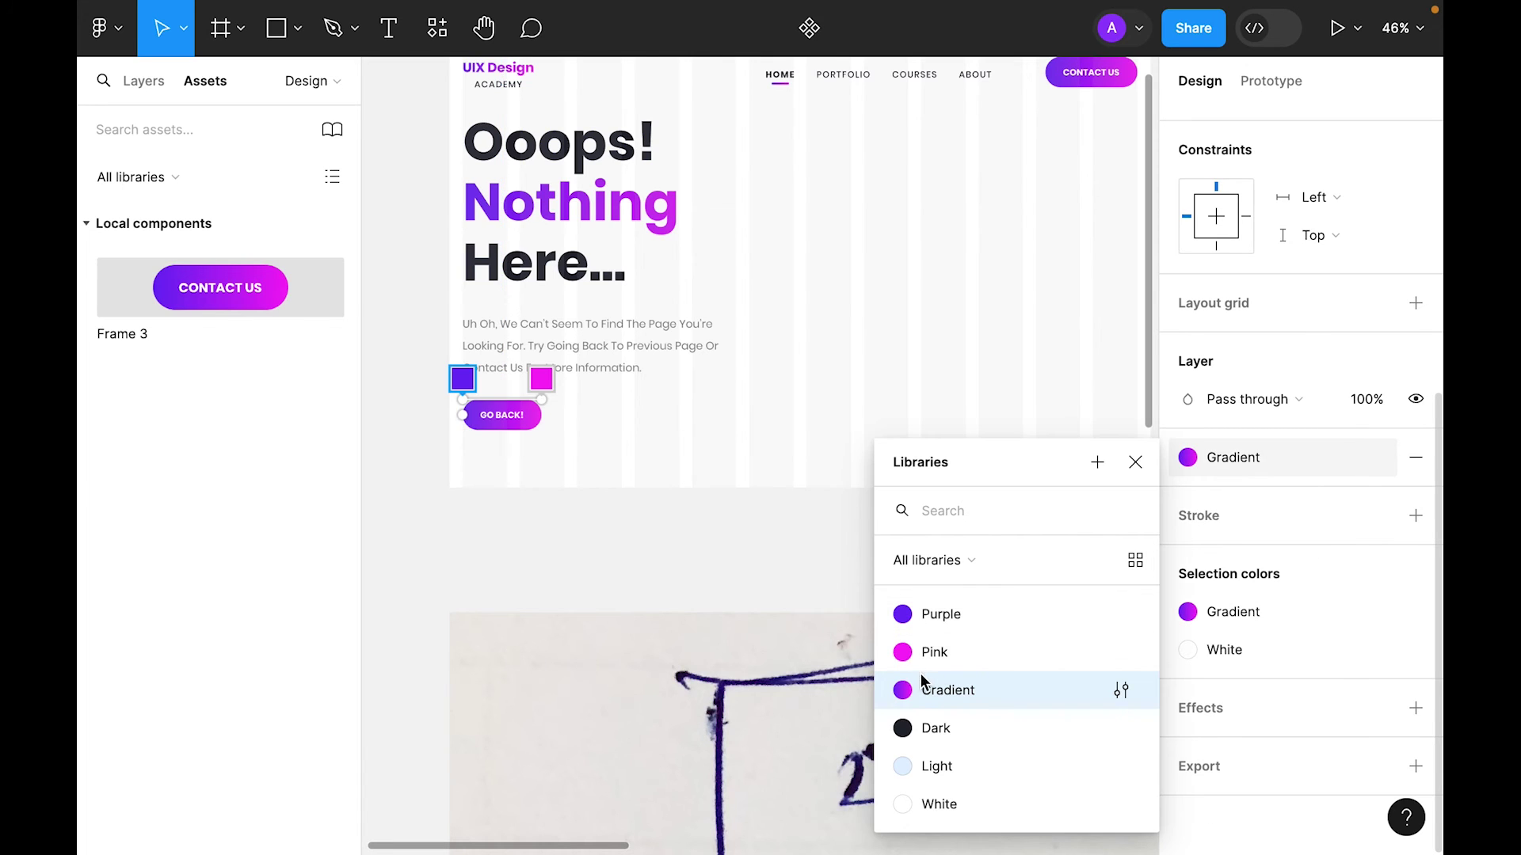
{"action": "left_click", "coordinate": [921, 724]}
{"action": "scroll", "coordinate": [821, 339], "scroll_direction": "up", "scroll_amount": 2}
{"action": "left_click", "coordinate": [1024, 262]}
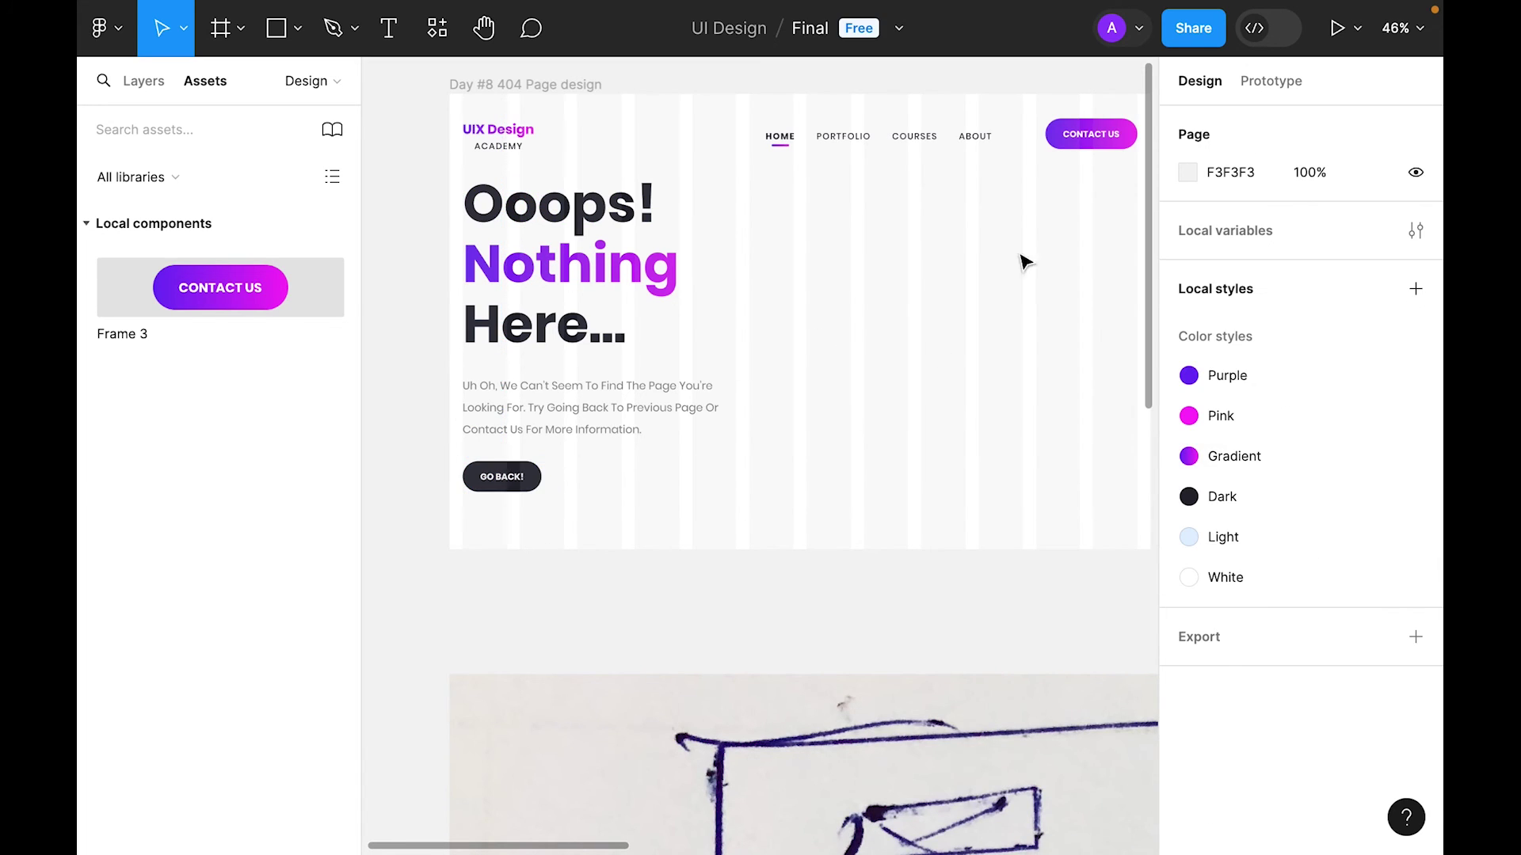
{"action": "left_click", "coordinate": [516, 484]}
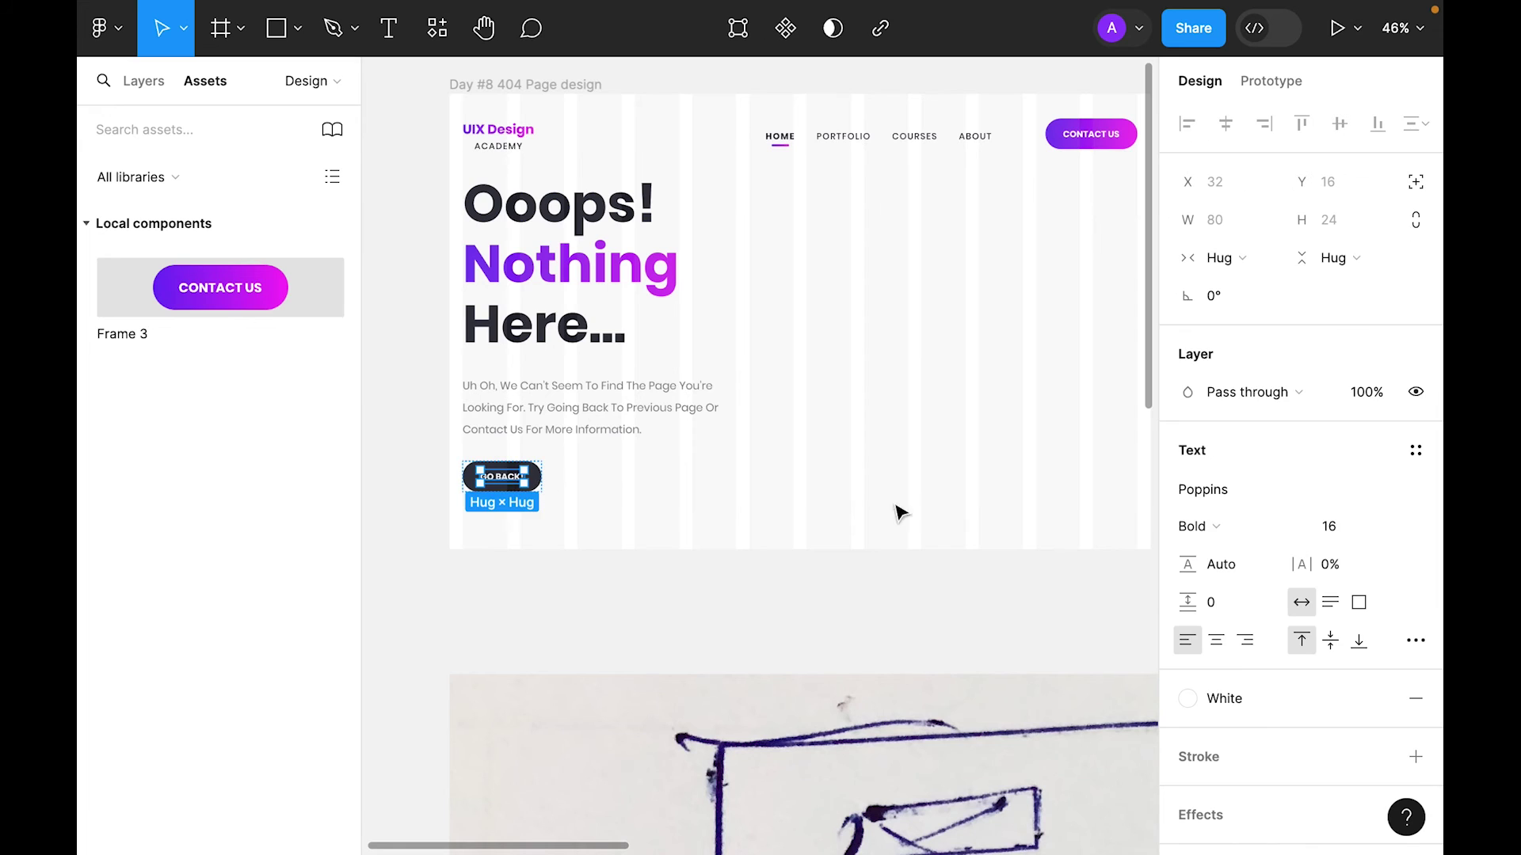
{"action": "left_click", "coordinate": [849, 504]}
{"action": "left_click", "coordinate": [526, 475]}
{"action": "left_click", "coordinate": [893, 353]}
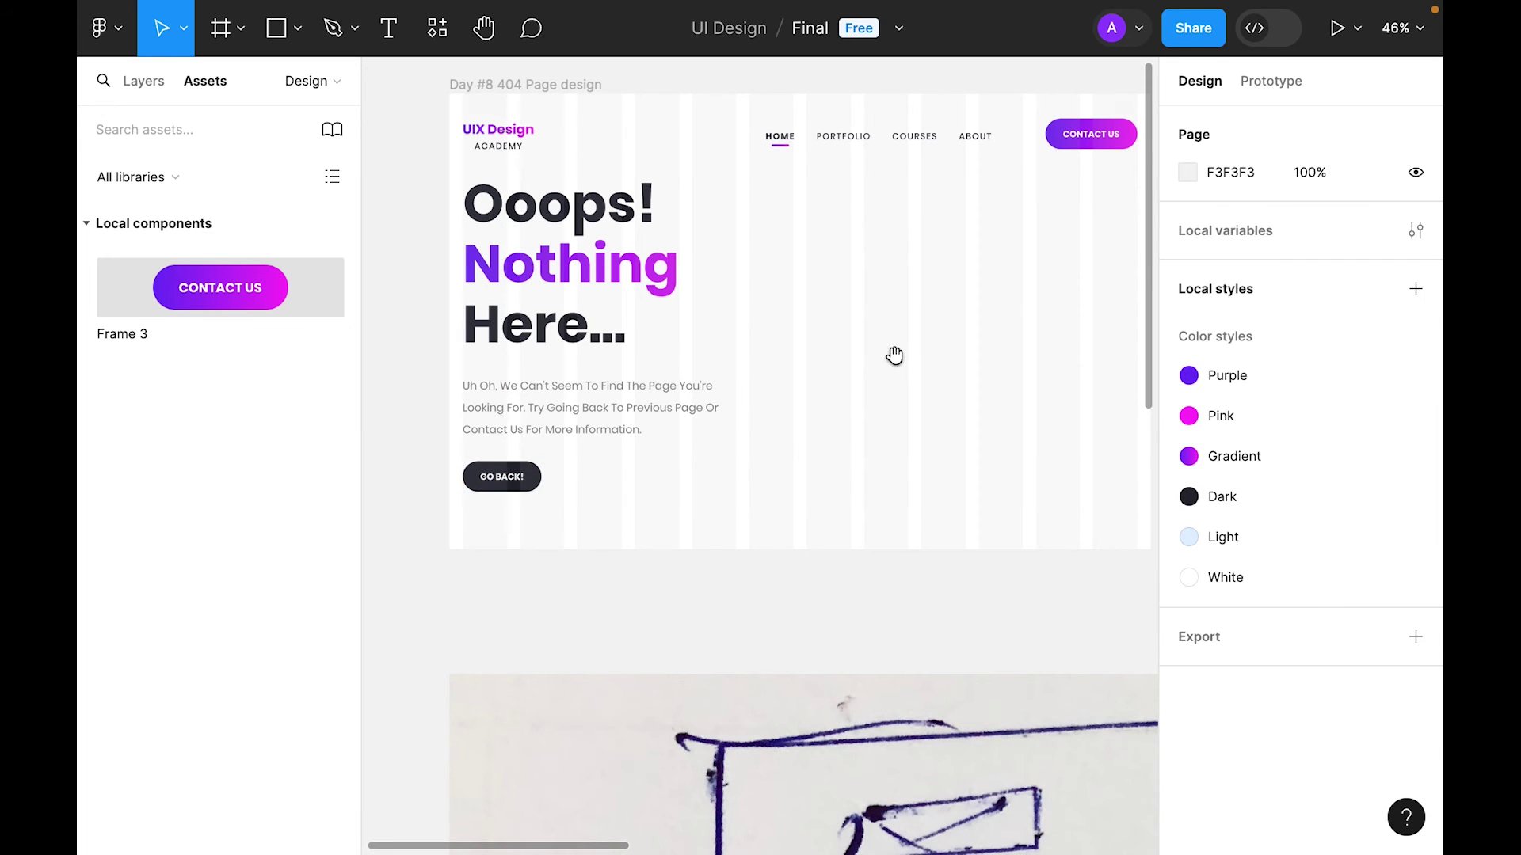
{"action": "scroll", "coordinate": [892, 354], "scroll_direction": "up", "scroll_amount": 2}
{"action": "left_click_drag", "start_coordinate": [825, 323], "coordinate": [515, 561]}
Step: Wrap heading, paragraph and button in an auto layout with 40 spacing
{"action": "right_click", "coordinate": [571, 322]}
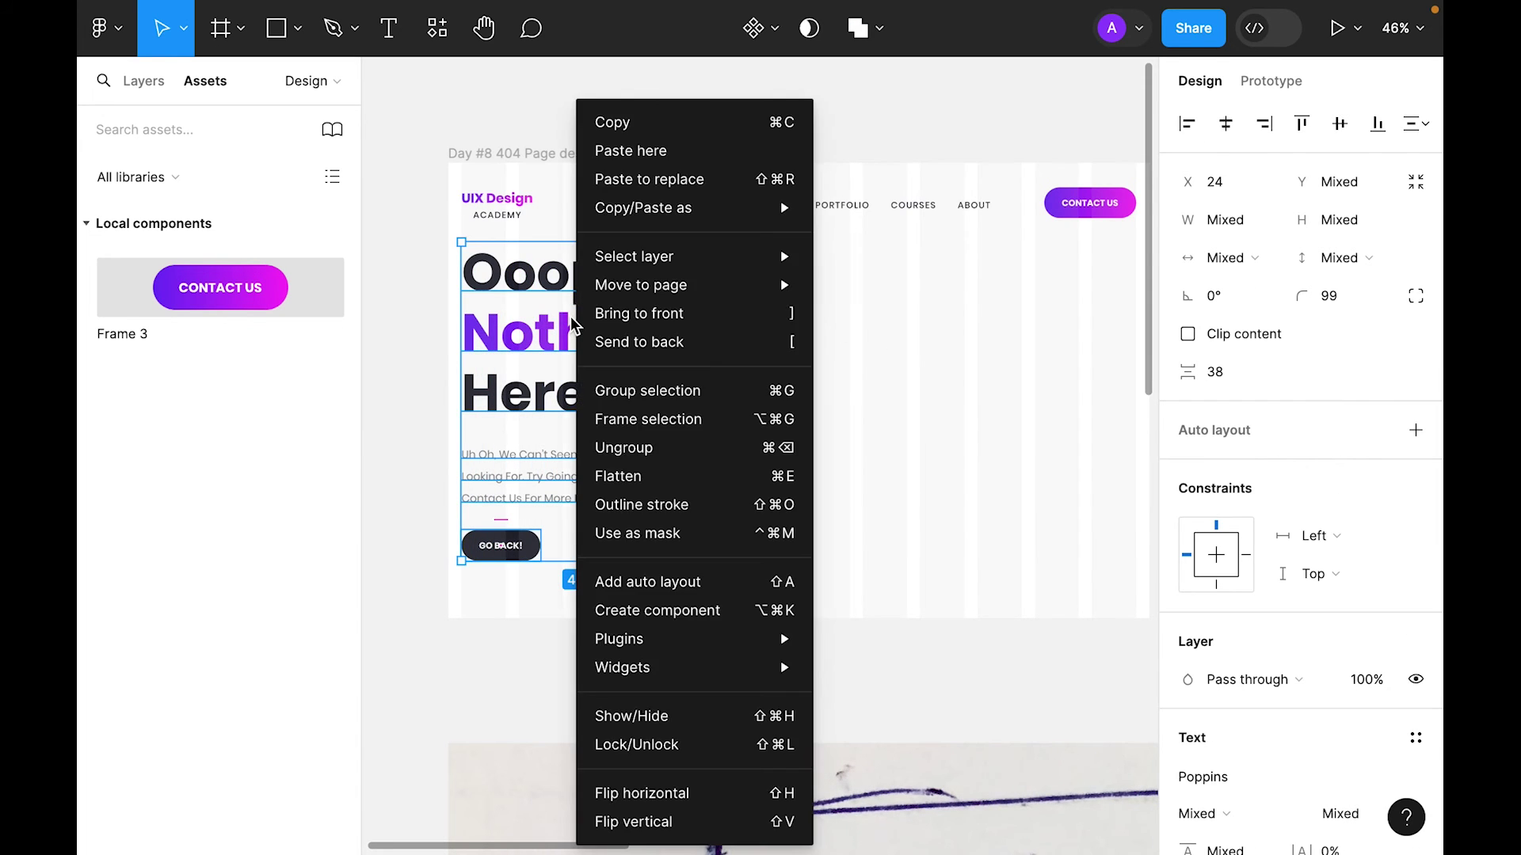
{"action": "left_click", "coordinate": [688, 580]}
{"action": "left_click", "coordinate": [1227, 518]}
{"action": "type", "text": "40"}
{"action": "key", "text": "Return"}
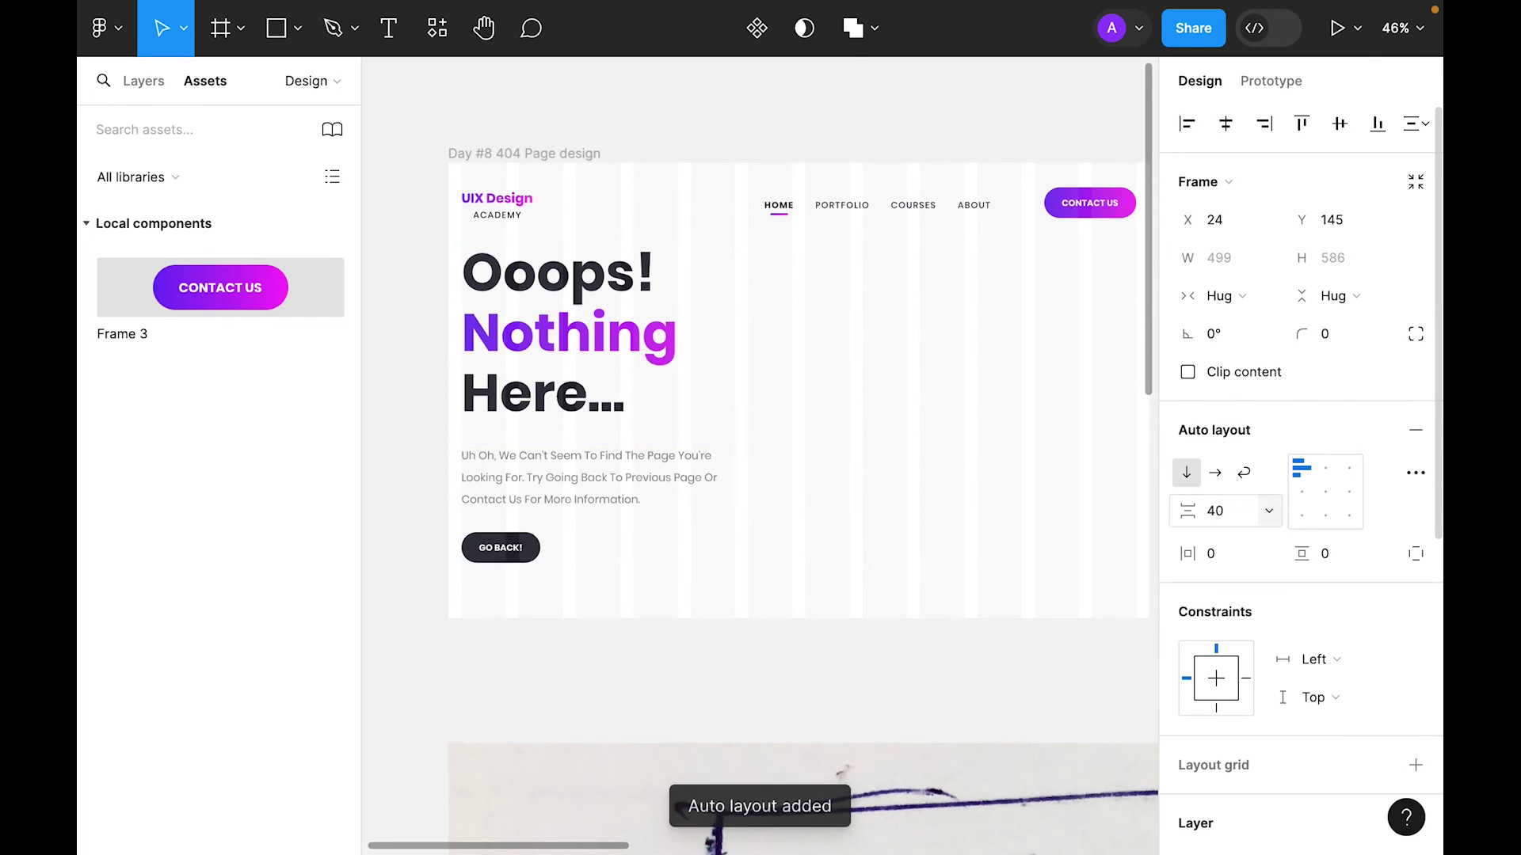
{"action": "key", "text": "Escape"}
Step: Group the heading and paragraph in their own auto layout spaced 24
{"action": "double_click", "coordinate": [561, 497]}
{"action": "left_click", "coordinate": [570, 371], "text": "shift"}
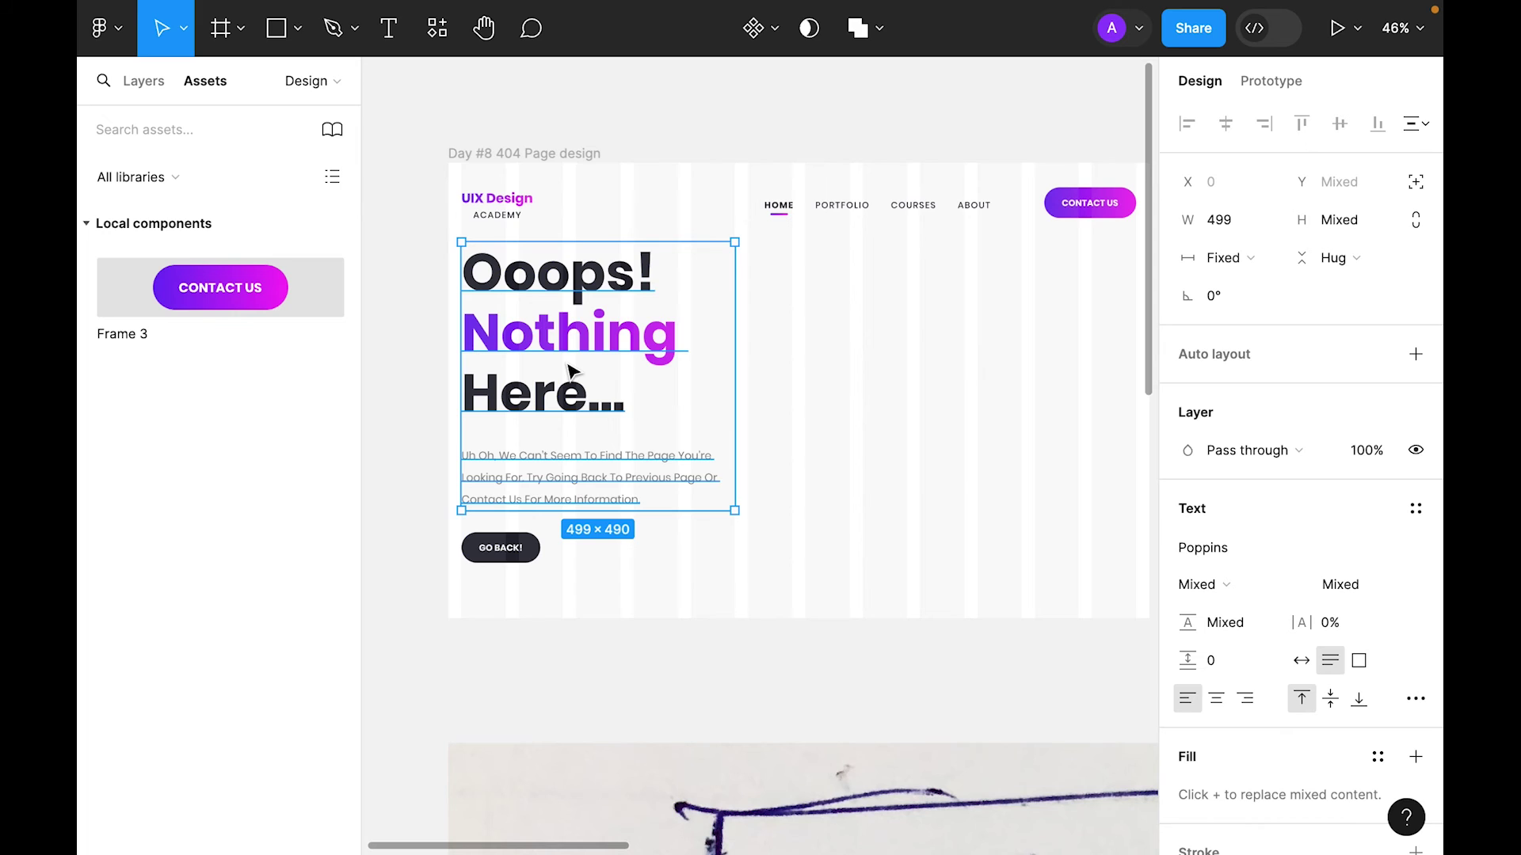
{"action": "right_click", "coordinate": [571, 362]}
{"action": "left_click", "coordinate": [658, 581]}
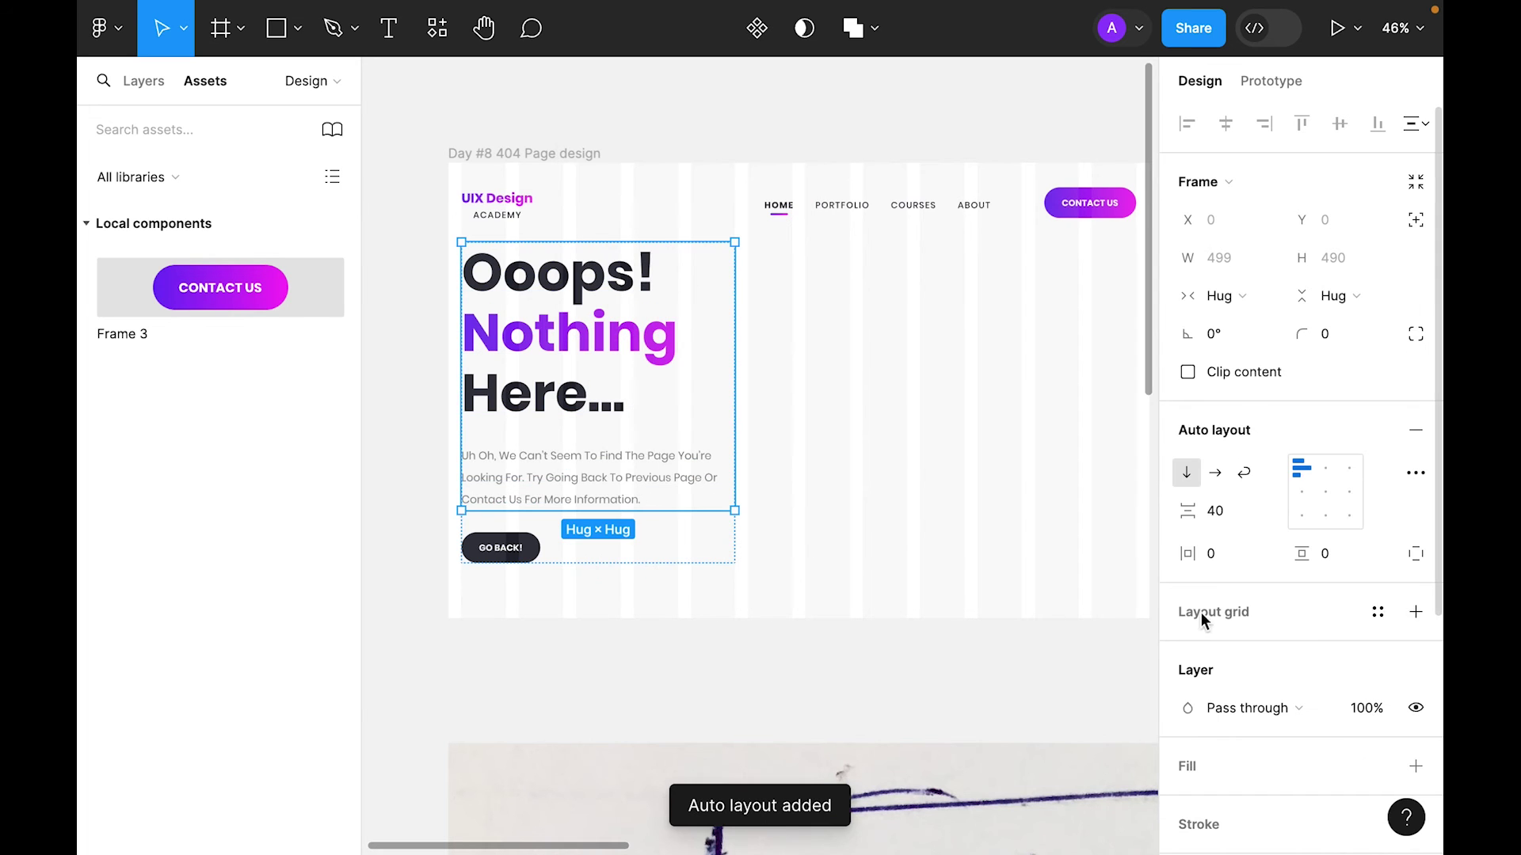
{"action": "left_click", "coordinate": [1235, 516]}
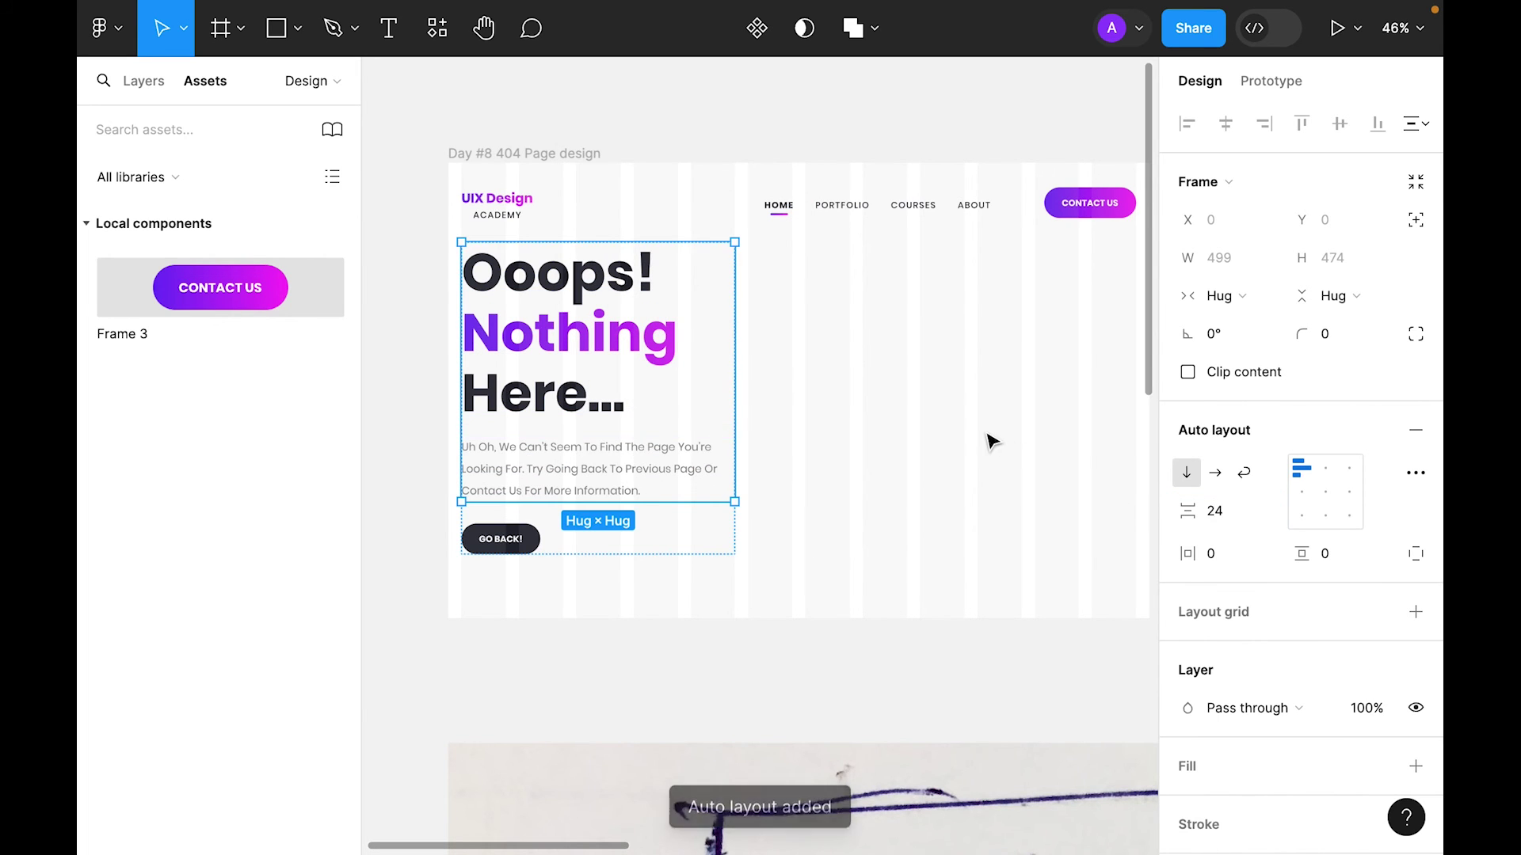
{"action": "left_click", "coordinate": [876, 396]}
Step: Hide the 404 page frame's column grid
{"action": "scroll", "coordinate": [876, 396], "scroll_direction": "up", "scroll_amount": 1}
{"action": "left_click", "coordinate": [1072, 502]}
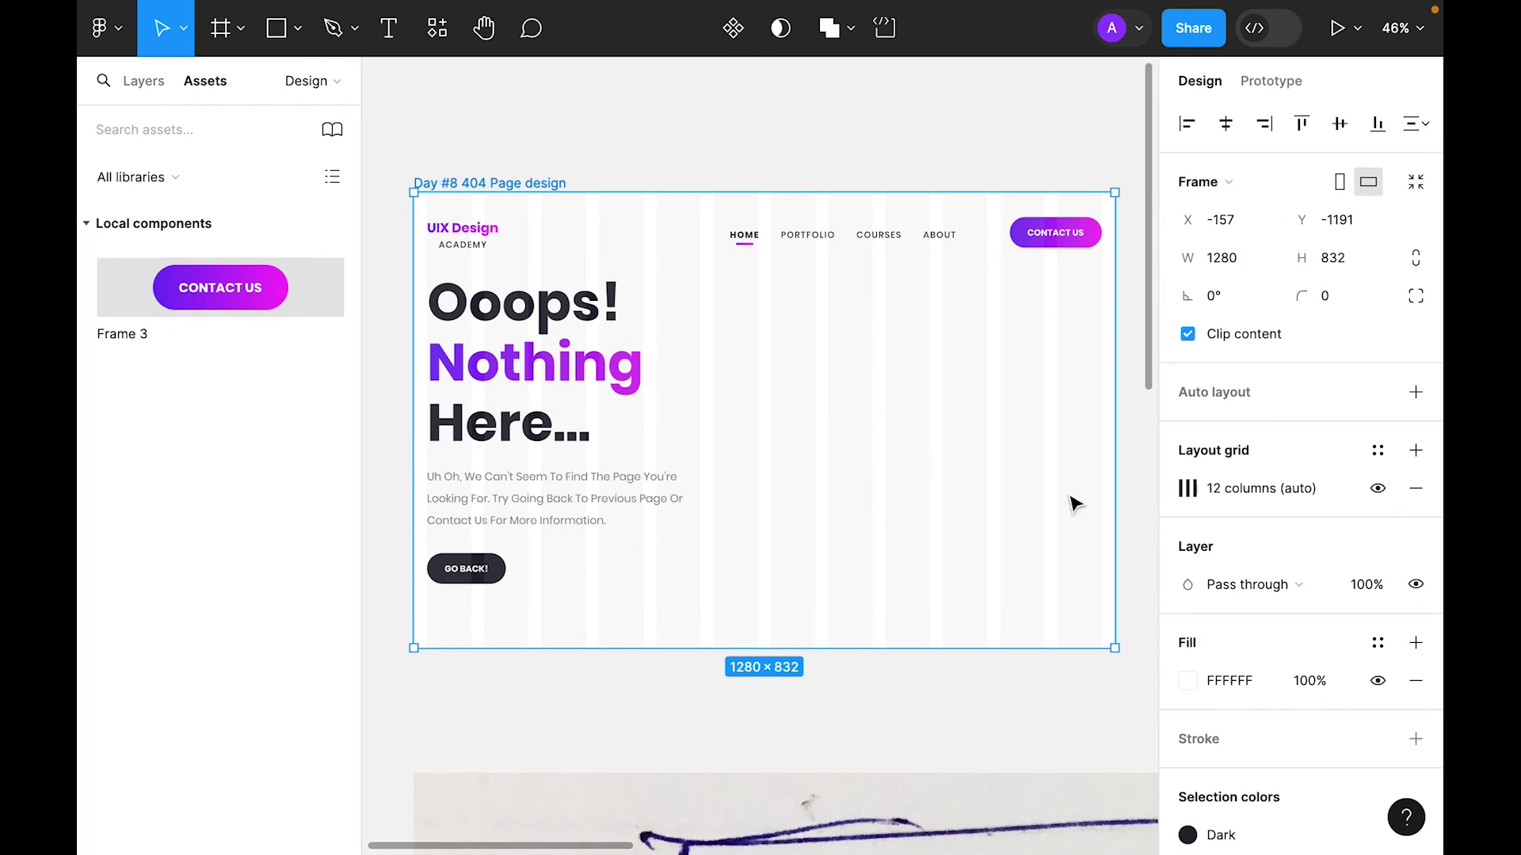
{"action": "left_click", "coordinate": [1376, 494]}
{"action": "left_click", "coordinate": [867, 159]}
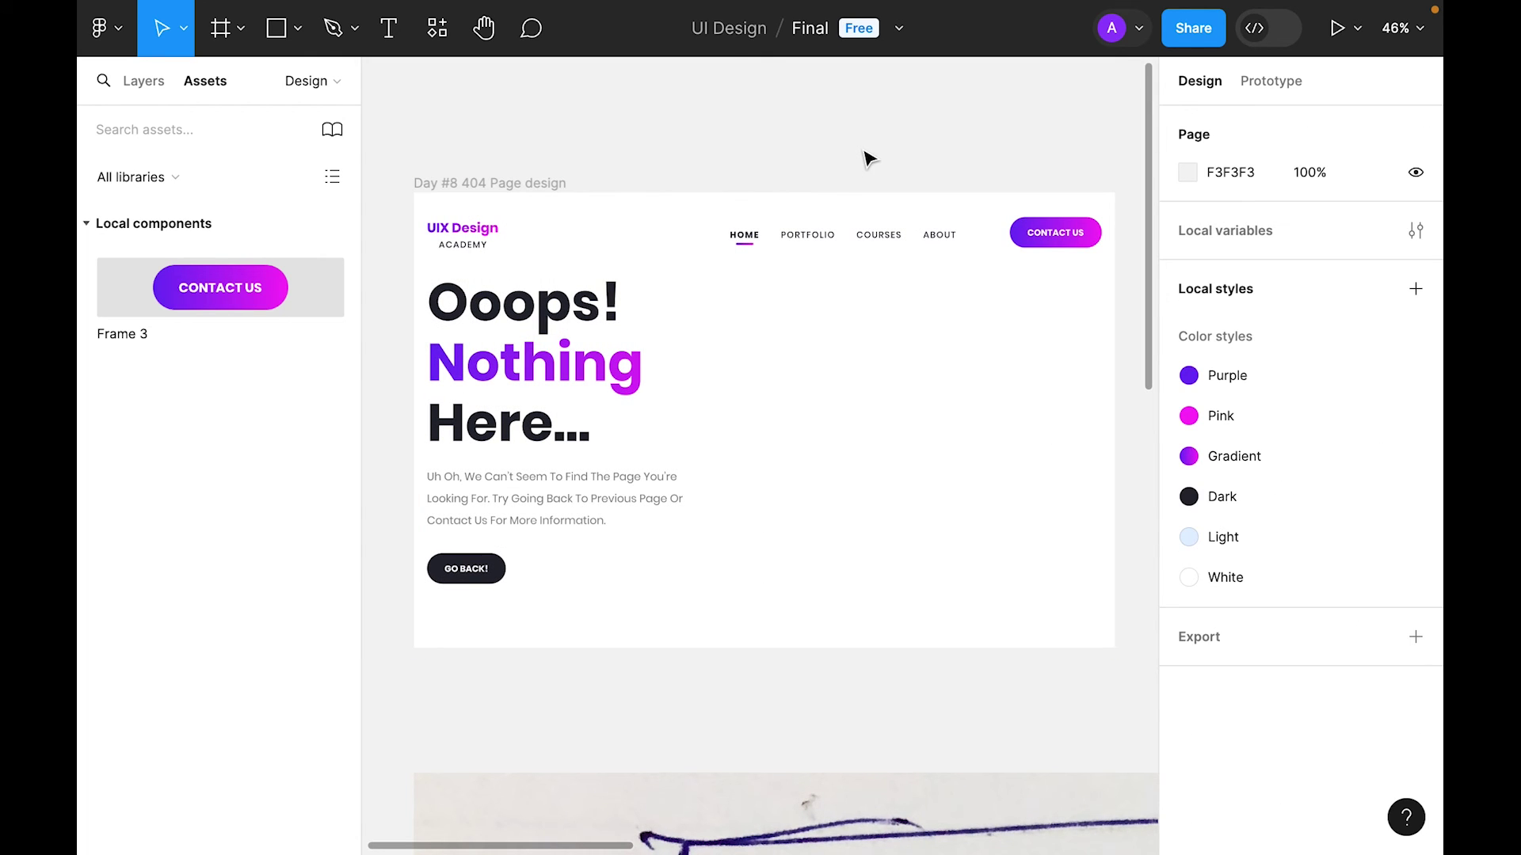
Step: Make the Freepik 404 illustration on the Moodboard / Wireframe page a component
{"action": "left_click", "coordinate": [159, 87]}
{"action": "left_click", "coordinate": [153, 168]}
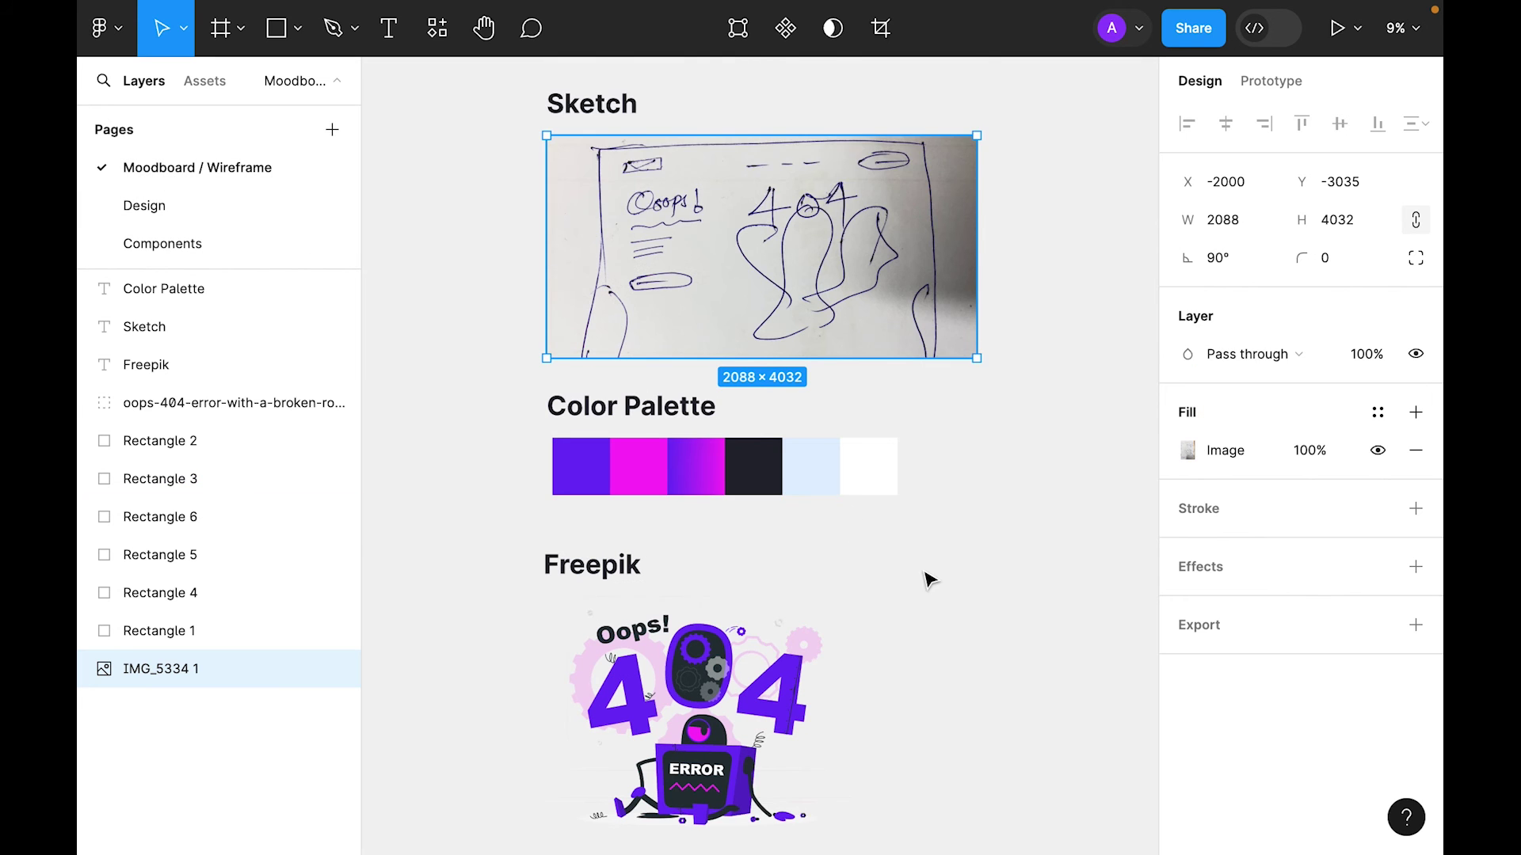
{"action": "scroll", "coordinate": [929, 581], "scroll_direction": "down", "scroll_amount": 3}
{"action": "left_click", "coordinate": [709, 572]}
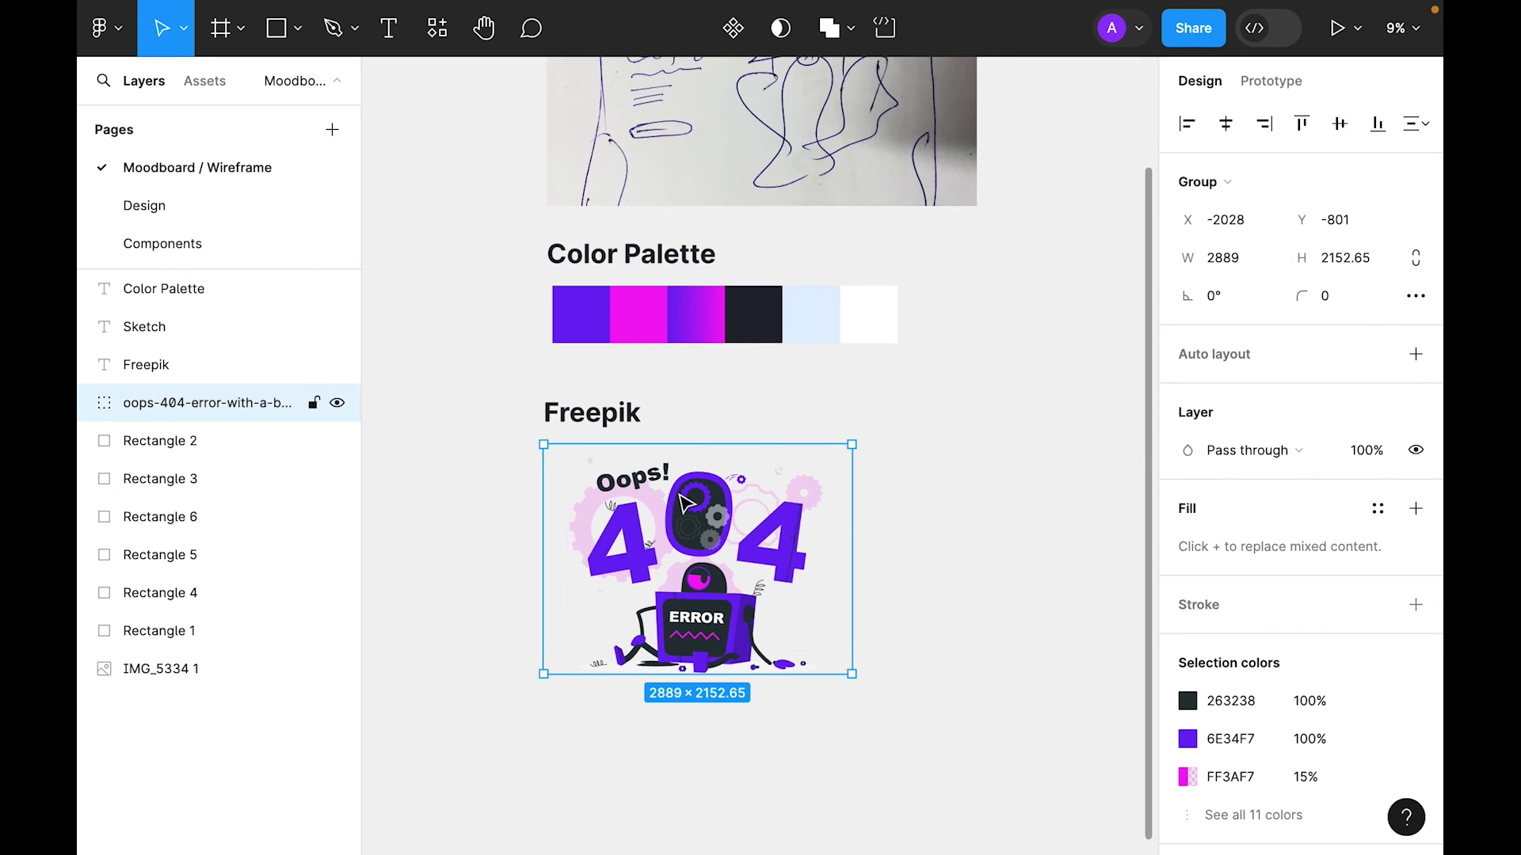
{"action": "left_click", "coordinate": [733, 27]}
Step: Place the rafiki illustration from the oops-404 assets onto the 404 page frame
{"action": "left_click", "coordinate": [216, 208]}
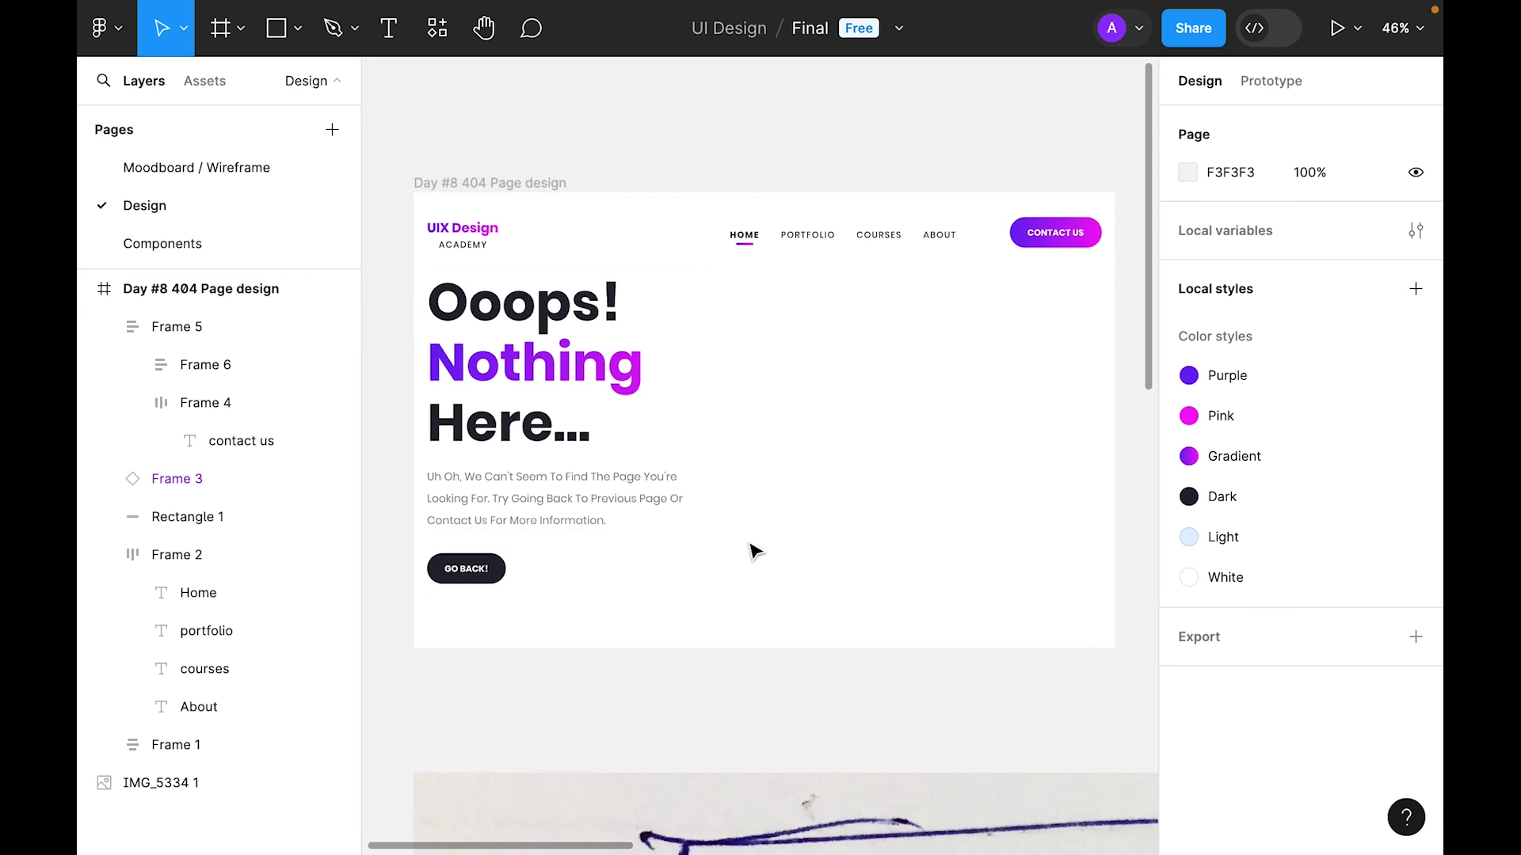
{"action": "left_click", "coordinate": [206, 82]}
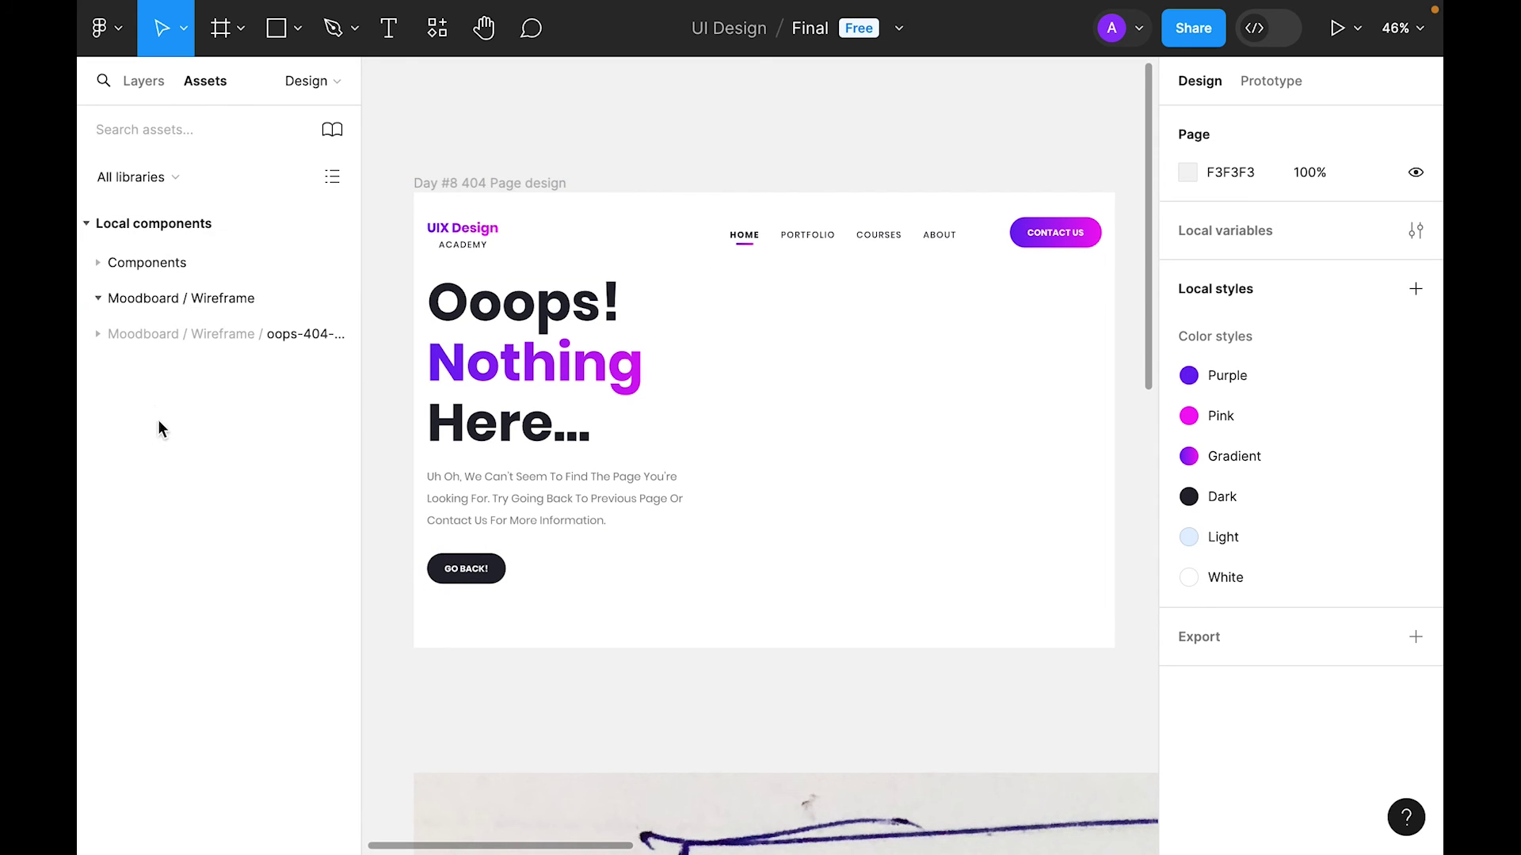
{"action": "left_click", "coordinate": [492, 183]}
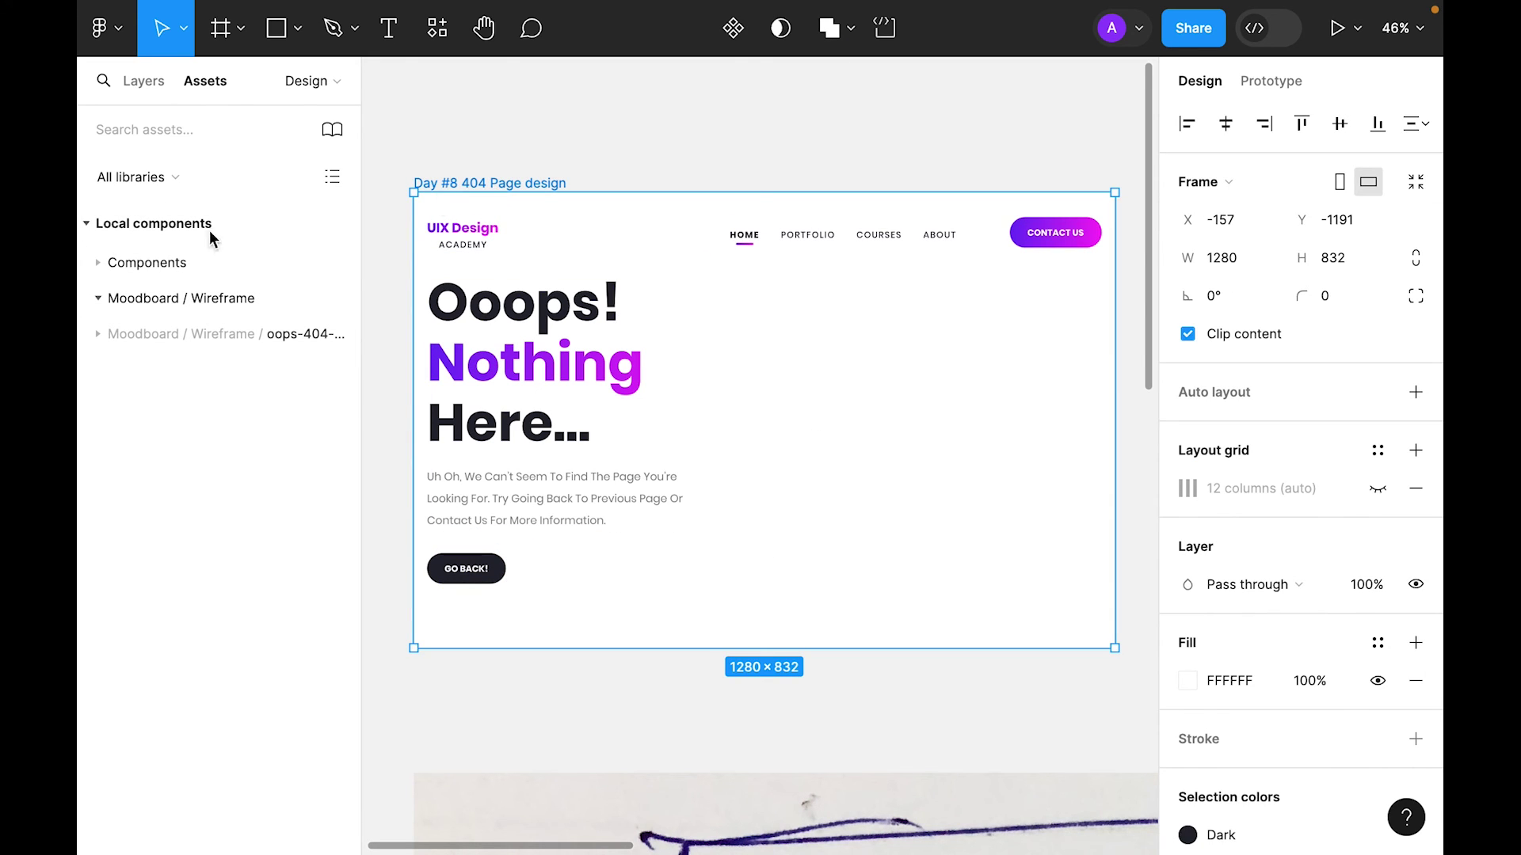
{"action": "left_click", "coordinate": [99, 263]}
{"action": "left_click", "coordinate": [115, 445]}
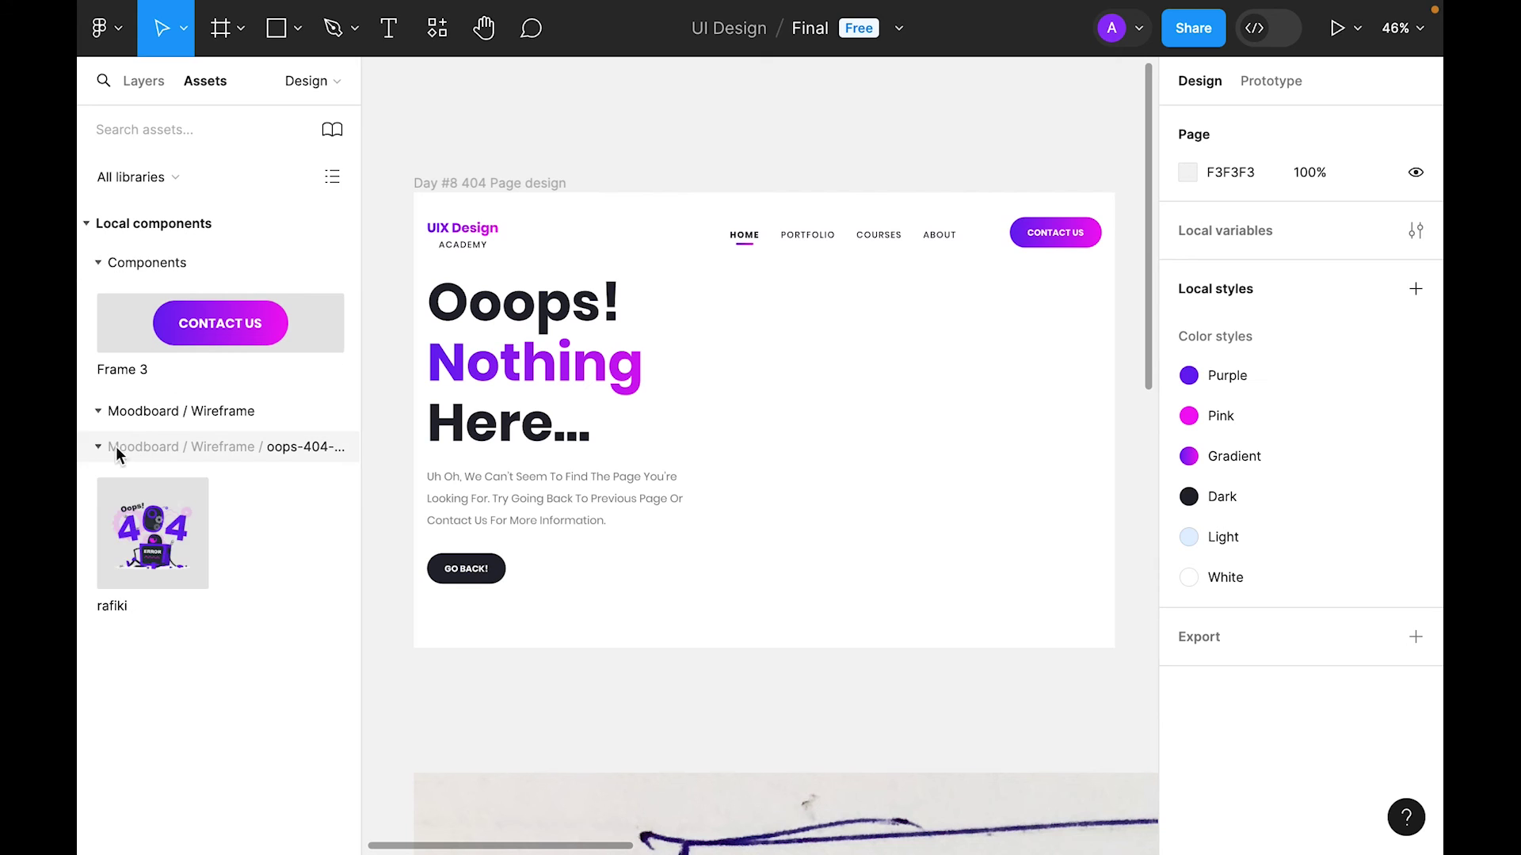
{"action": "left_click_drag", "start_coordinate": [117, 592], "coordinate": [790, 423]}
Step: Scale the illustration to 0.75x and position it right of the text
{"action": "left_click", "coordinate": [931, 496]}
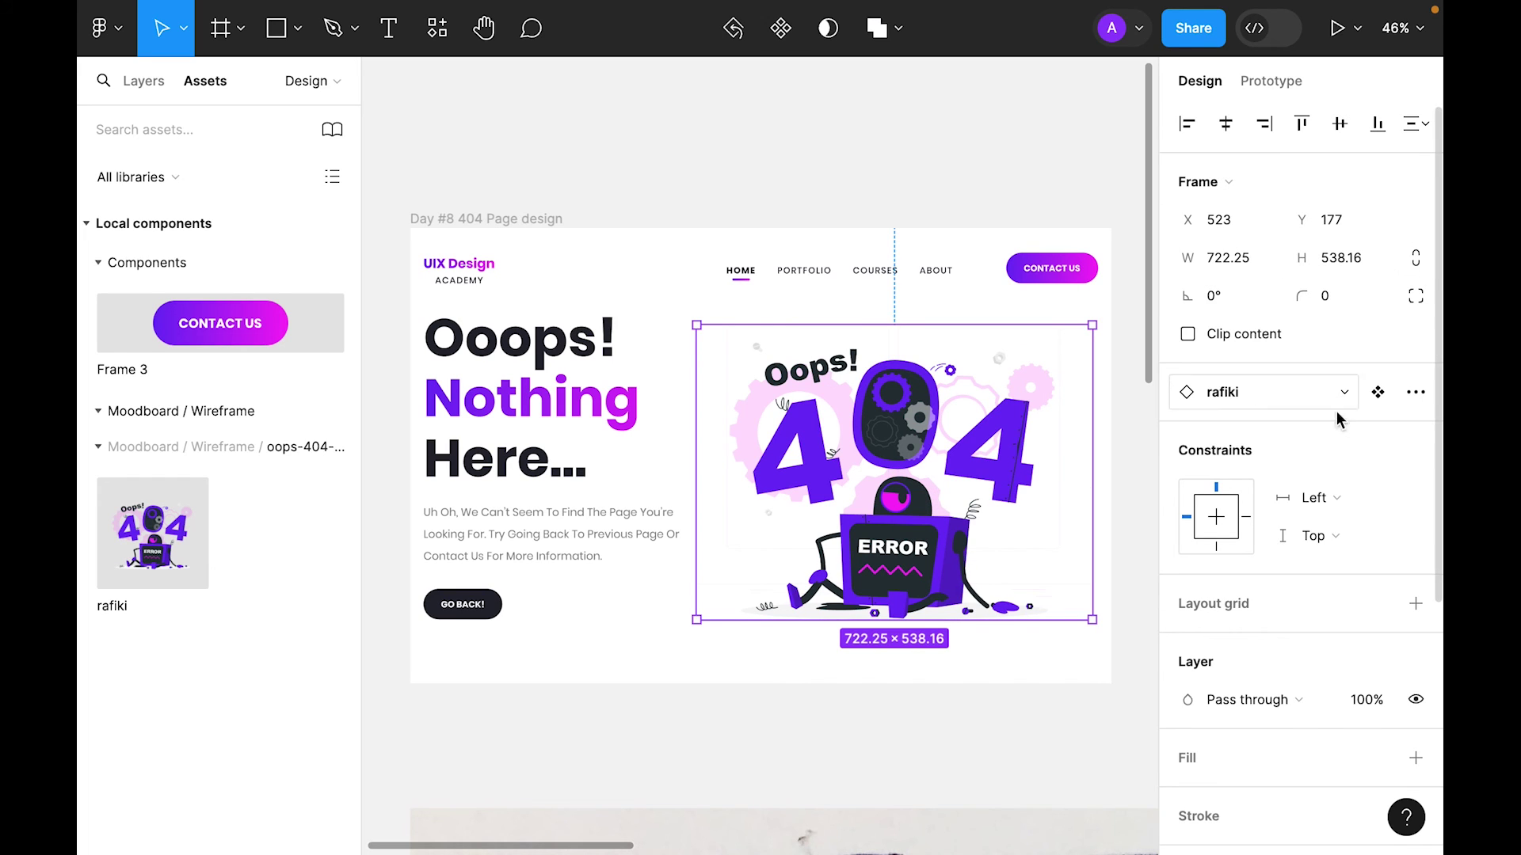
{"action": "key", "text": "k"}
{"action": "left_click", "coordinate": [1278, 438]}
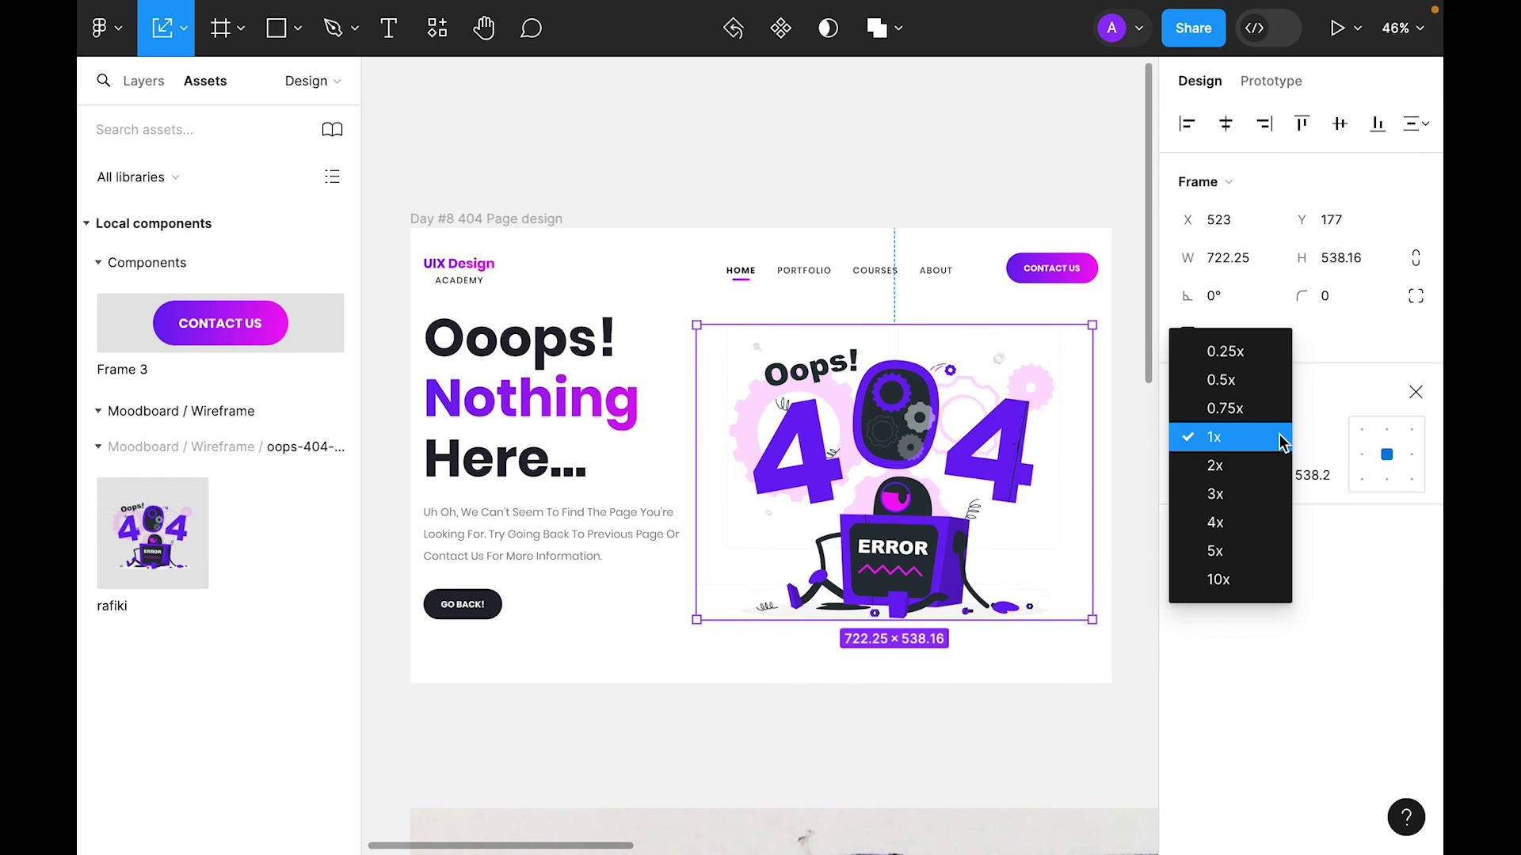
{"action": "left_click", "coordinate": [1272, 391]}
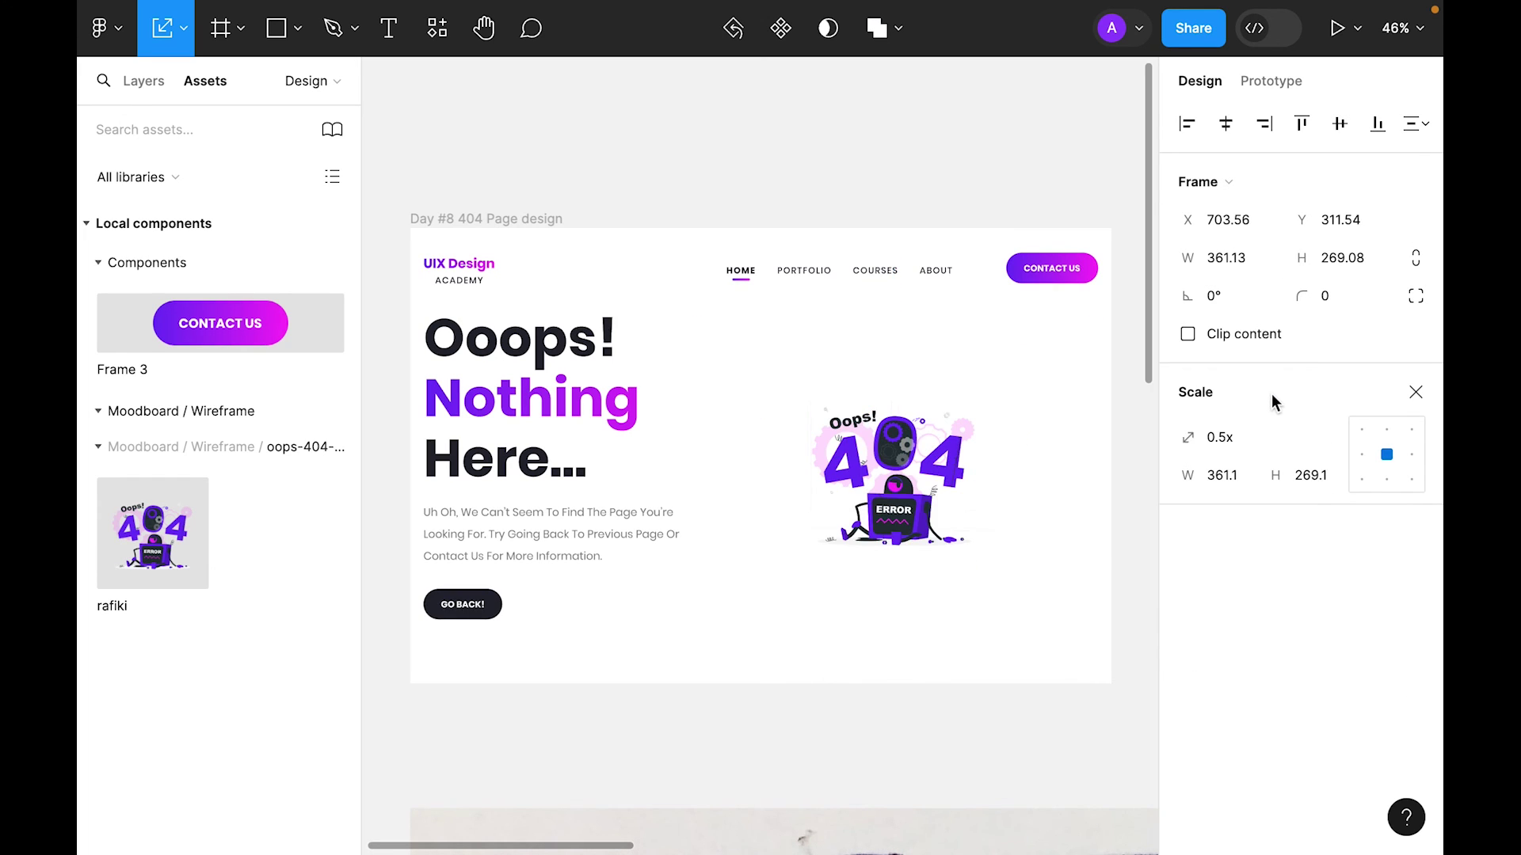
{"action": "left_click", "coordinate": [1278, 437]}
{"action": "left_click", "coordinate": [1257, 470]}
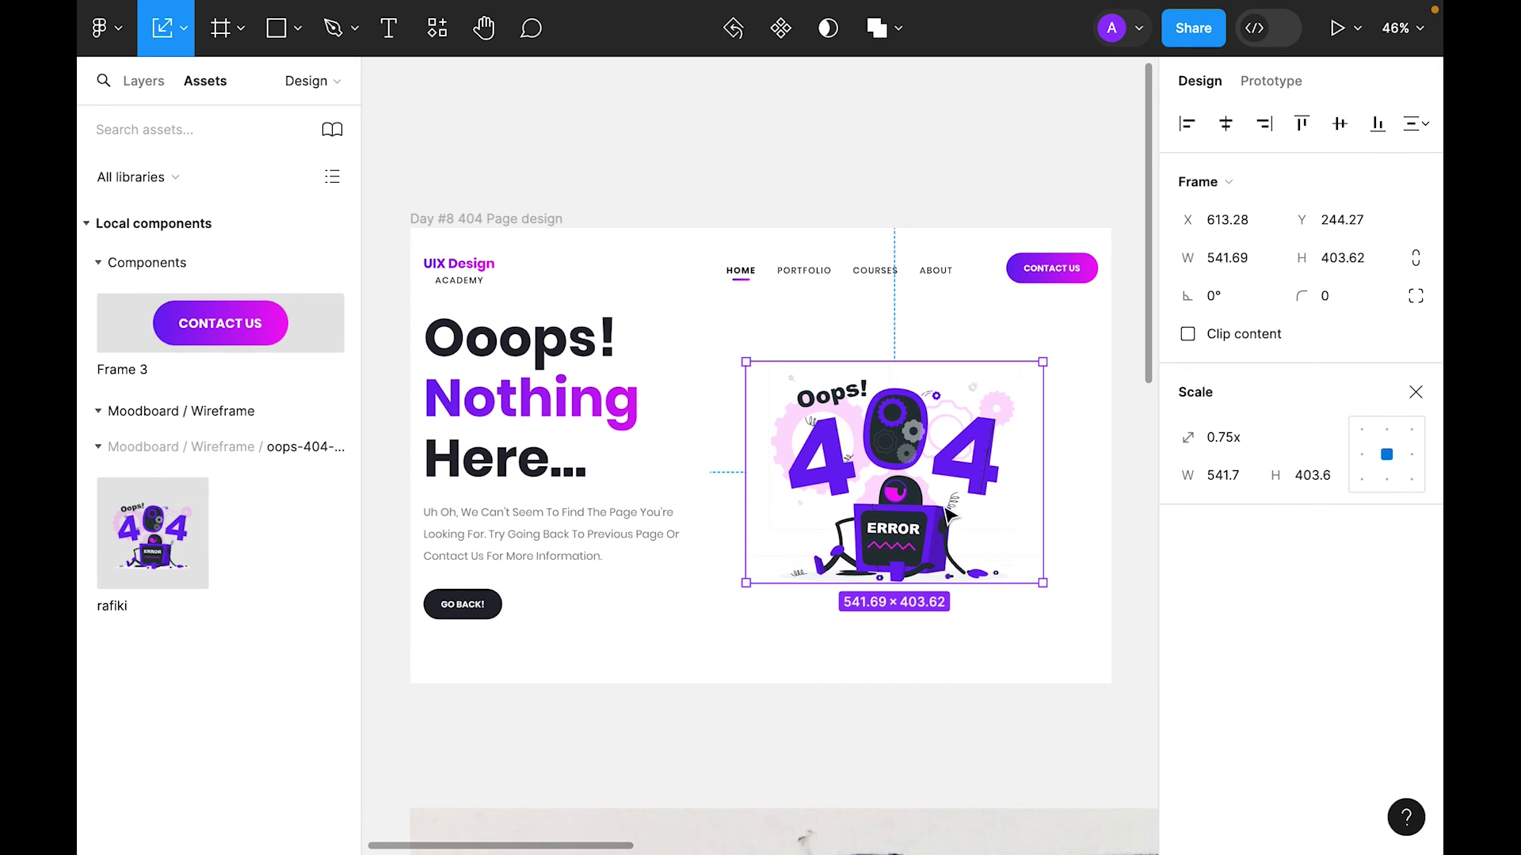
{"action": "left_click_drag", "start_coordinate": [894, 472], "coordinate": [919, 472]}
{"action": "left_click", "coordinate": [492, 219]}
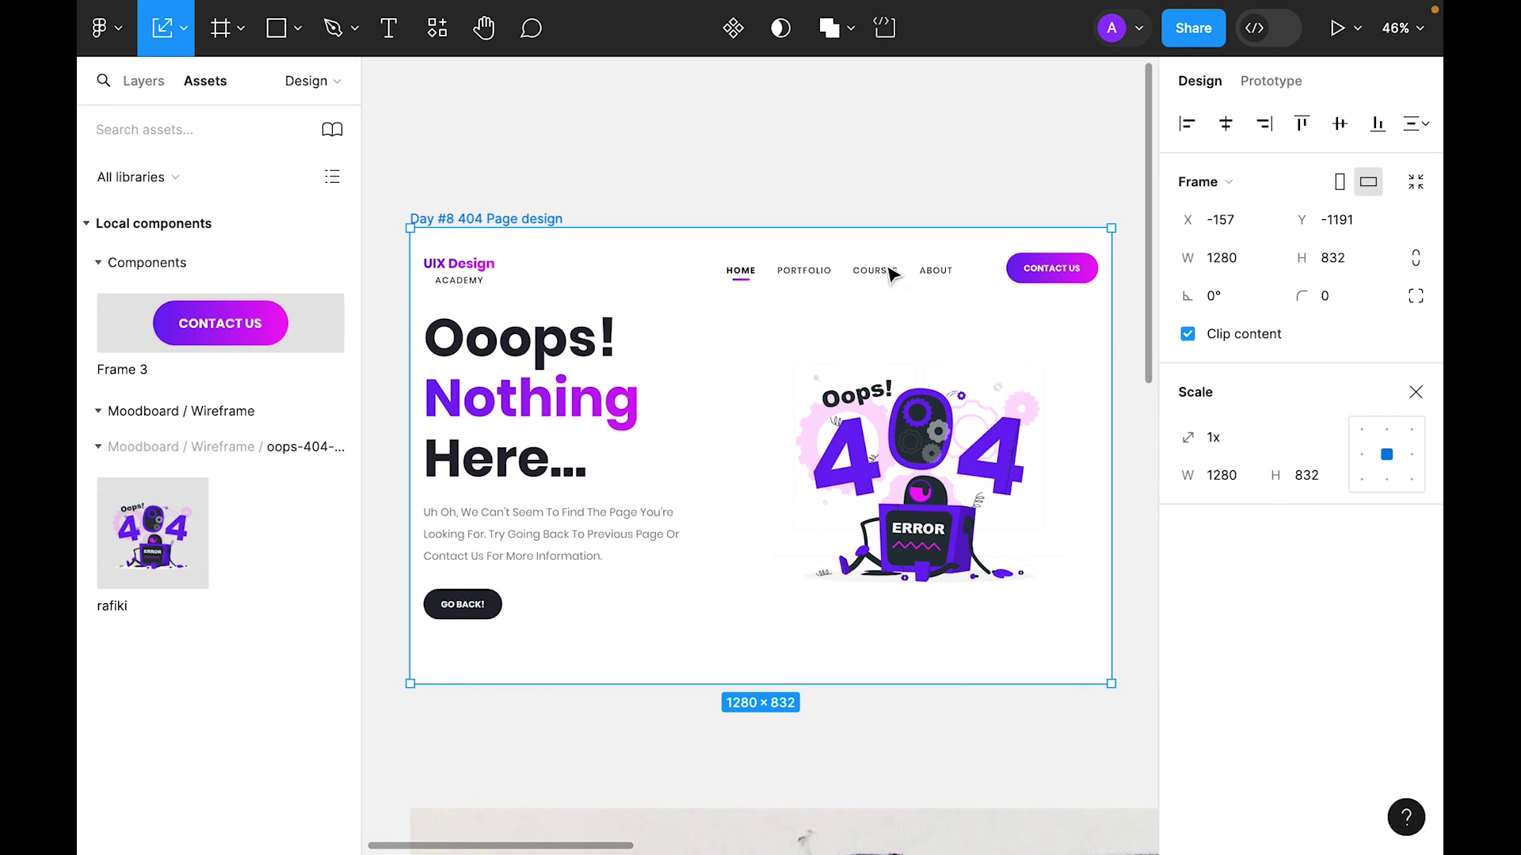
{"action": "left_click", "coordinate": [1416, 392]}
{"action": "left_click", "coordinate": [911, 507]}
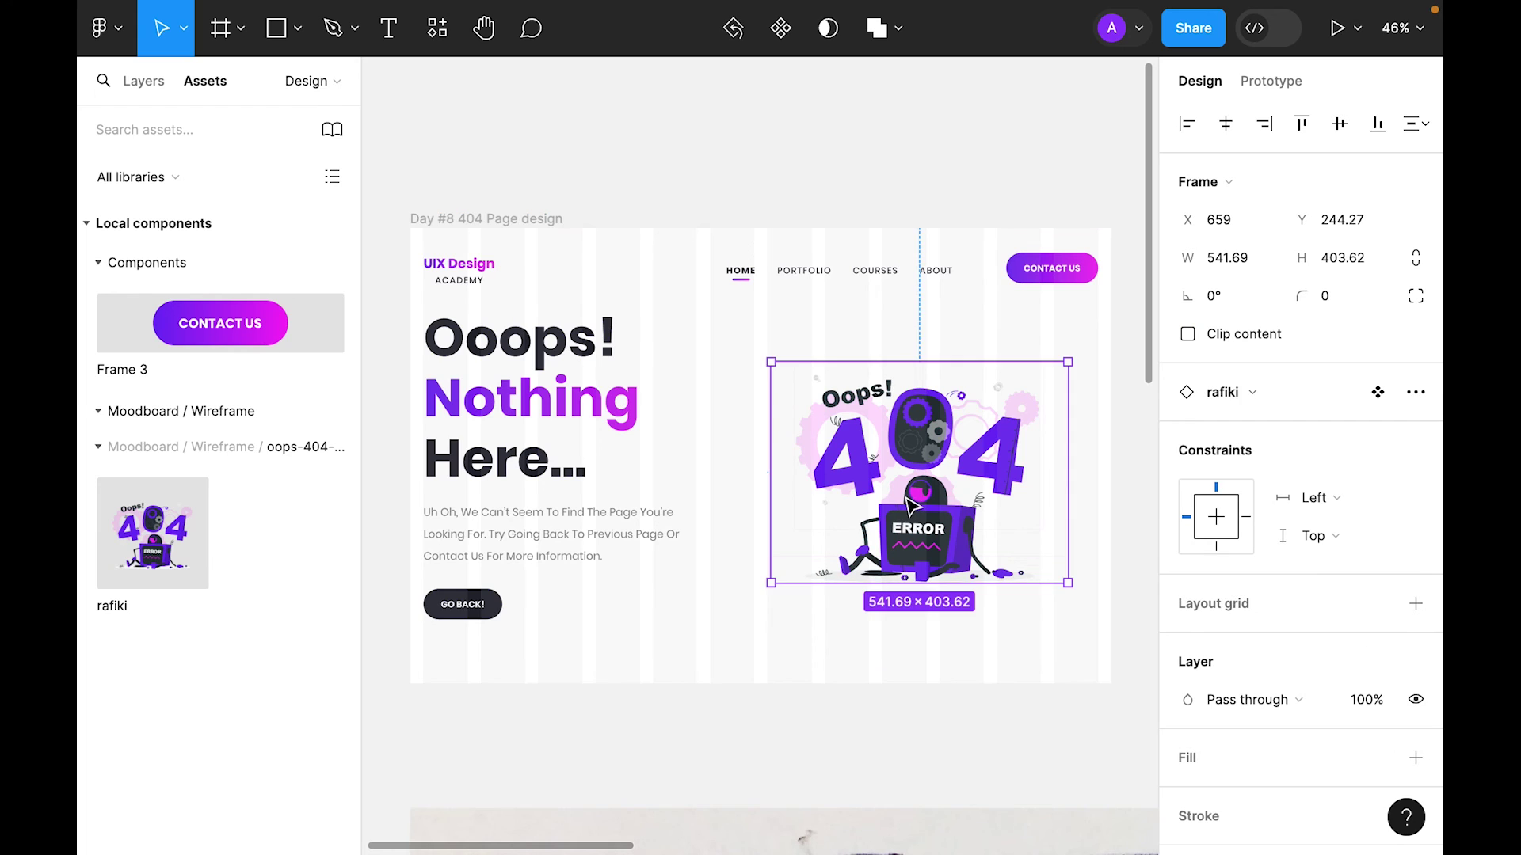
{"action": "left_click_drag", "start_coordinate": [911, 507], "coordinate": [879, 507]}
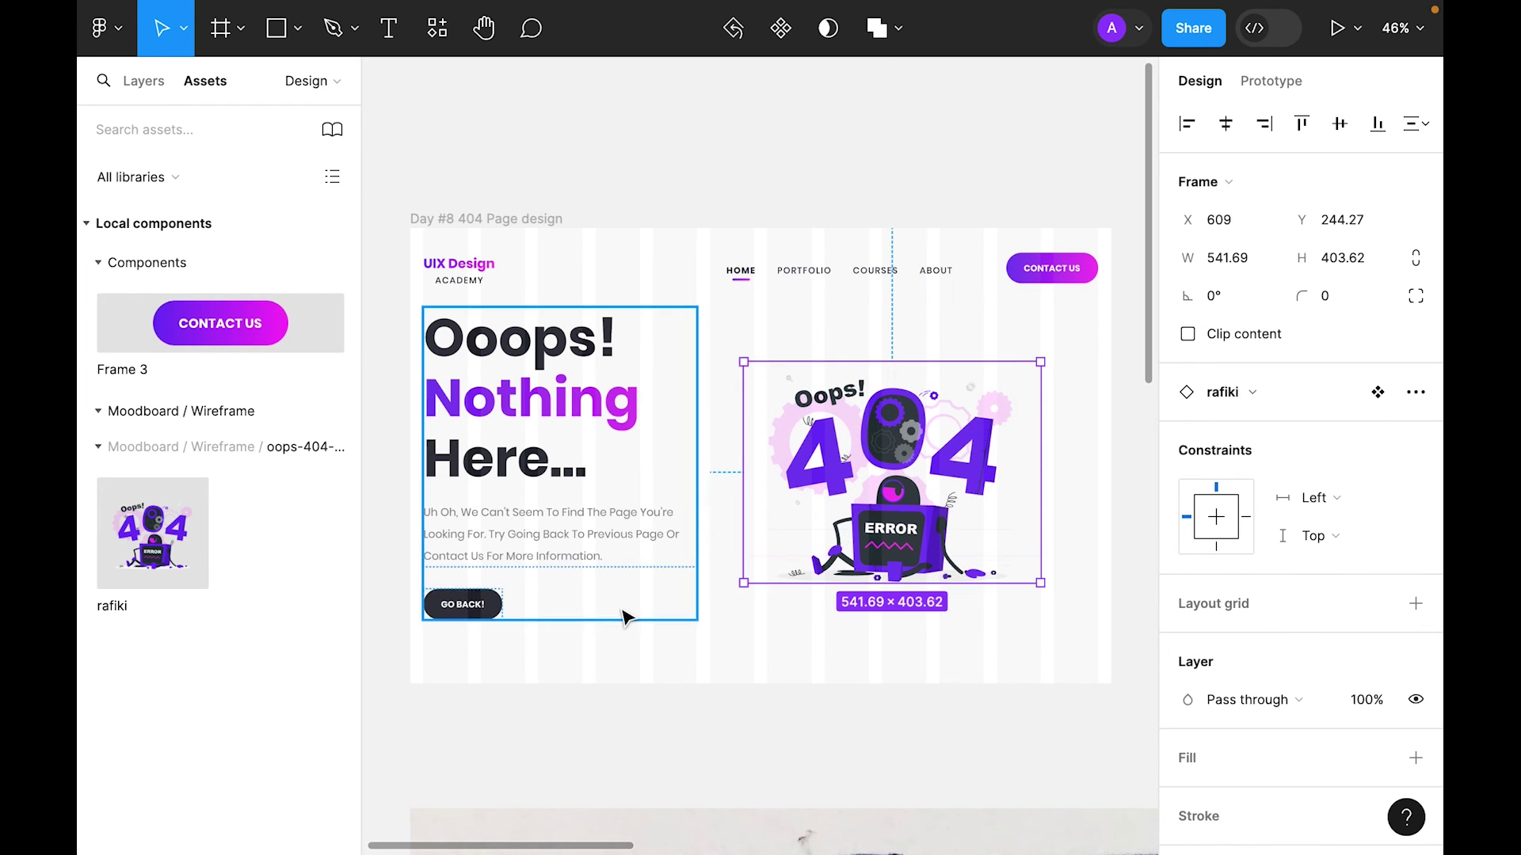
Step: Auto-layout the left text group and vertically centre it with the illustration
{"action": "left_click", "coordinate": [543, 589]}
{"action": "key", "text": "shift+a"}
{"action": "left_click_drag", "start_coordinate": [514, 434], "coordinate": [553, 432]}
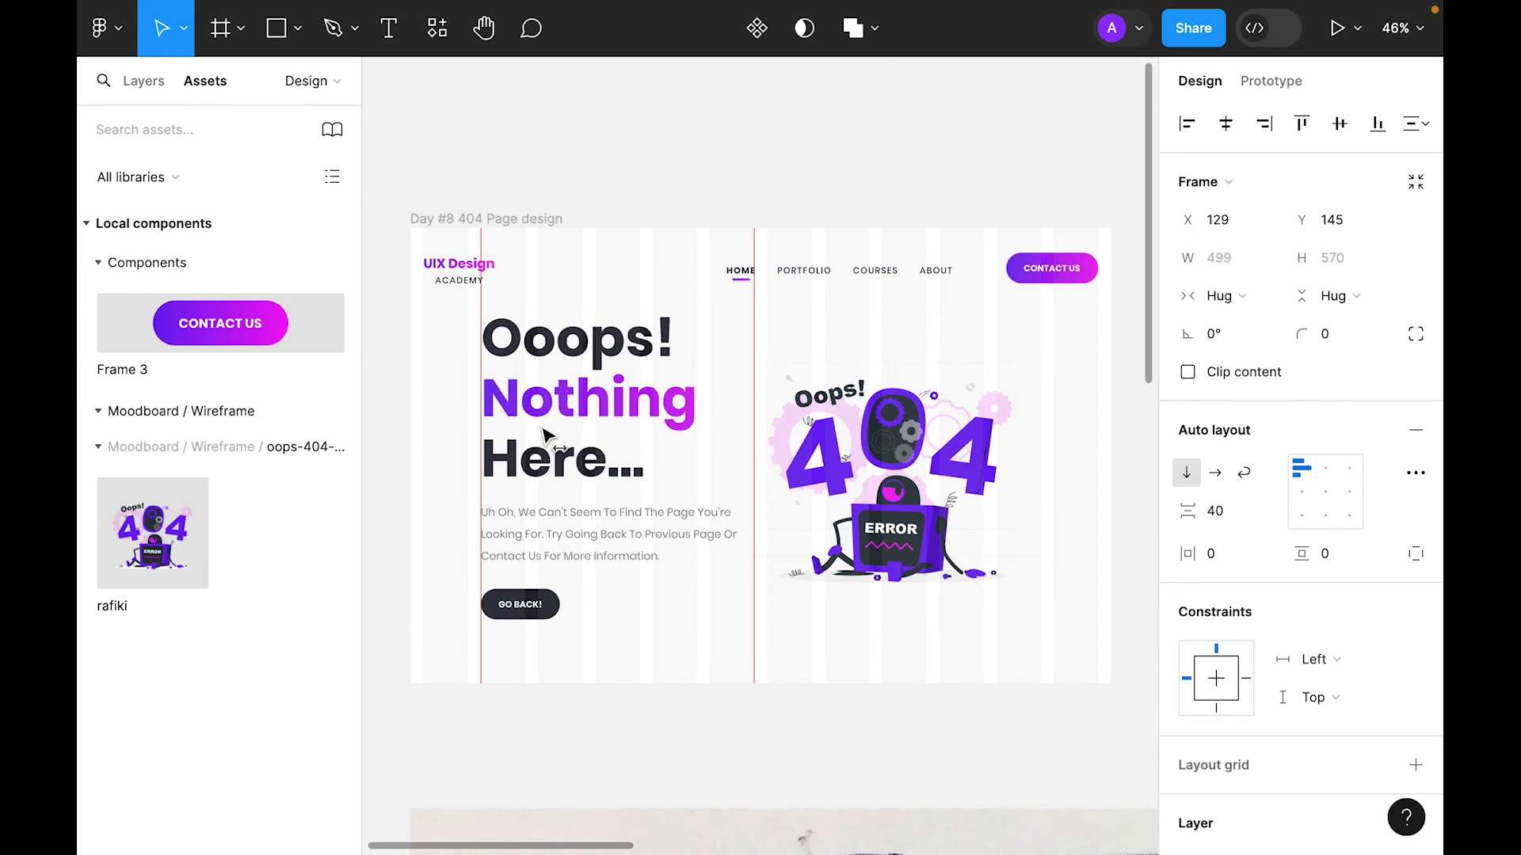
{"action": "key", "text": "Tab"}
{"action": "left_click", "coordinate": [550, 444], "text": "shift"}
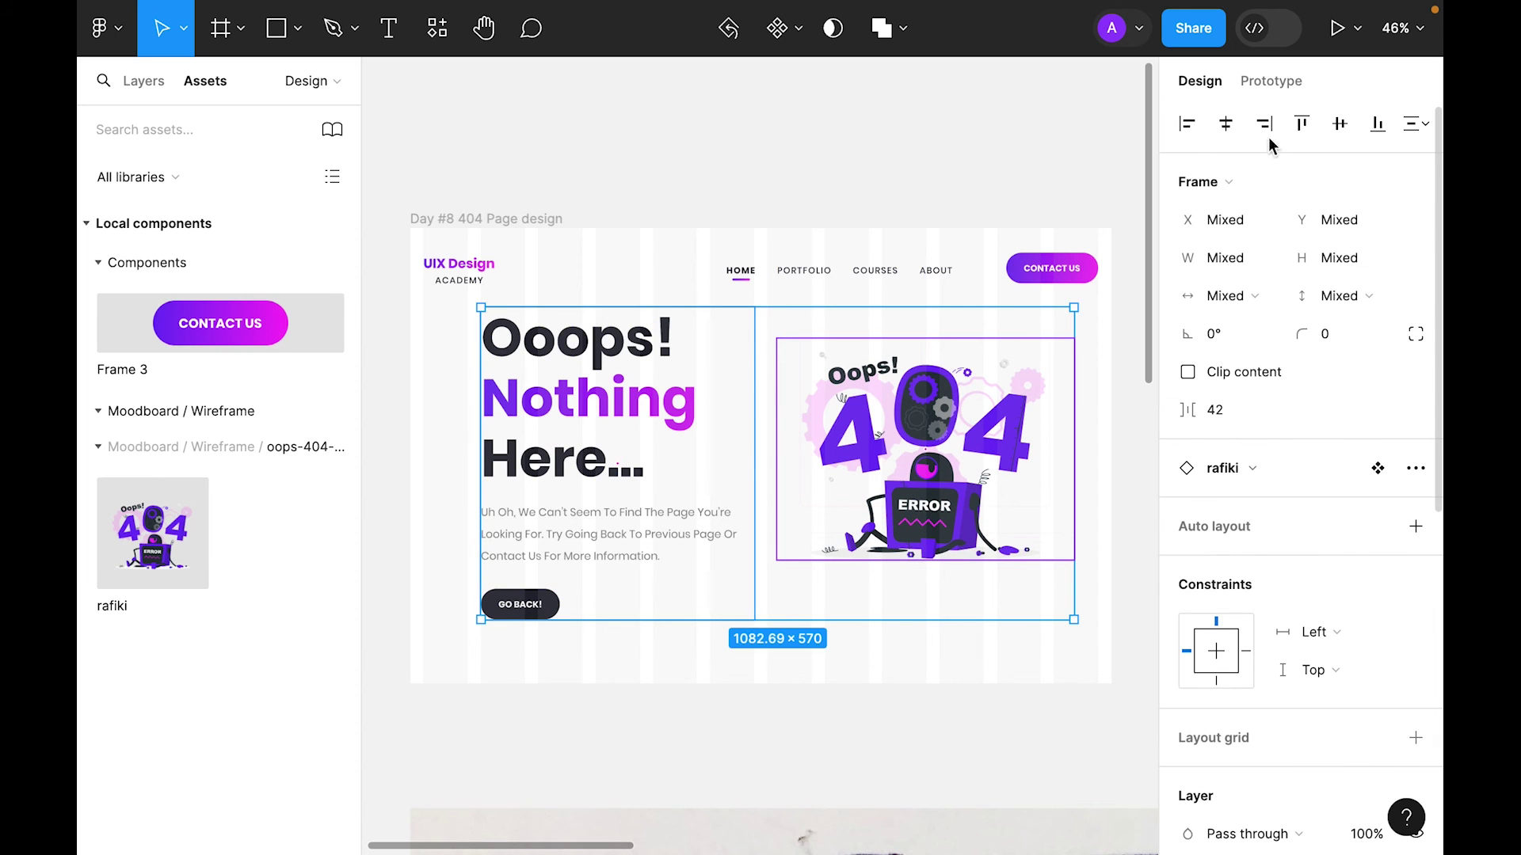
{"action": "left_click", "coordinate": [1340, 123]}
{"action": "left_click_drag", "start_coordinate": [578, 400], "coordinate": [578, 404]}
{"action": "left_click", "coordinate": [700, 729]}
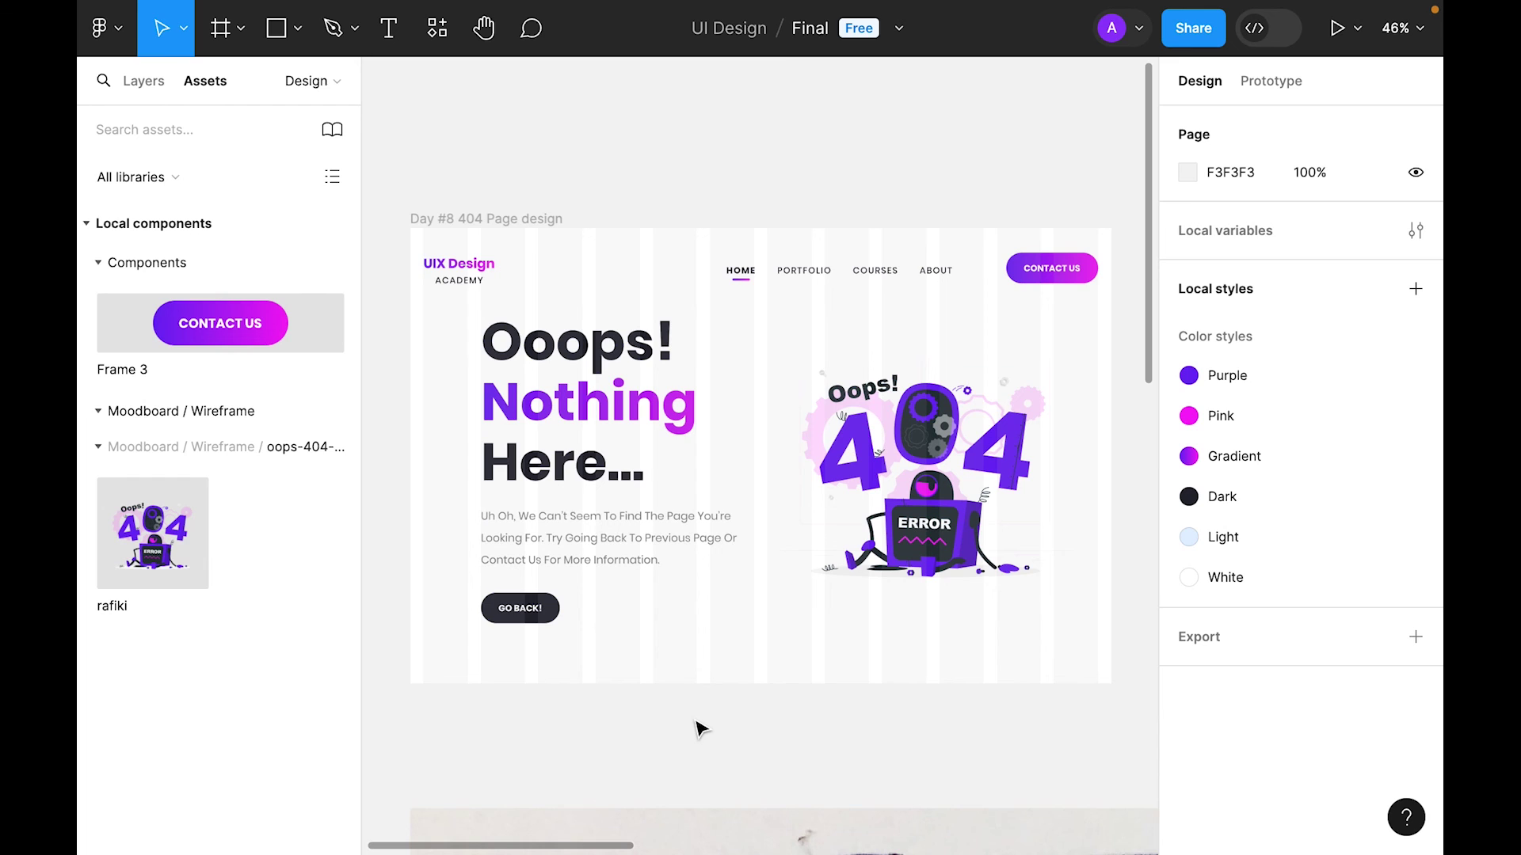
Step: Draw a closed, curved blob outline with the Pen tool around the left text column
{"action": "key", "text": "p"}
{"action": "left_click", "coordinate": [391, 421]}
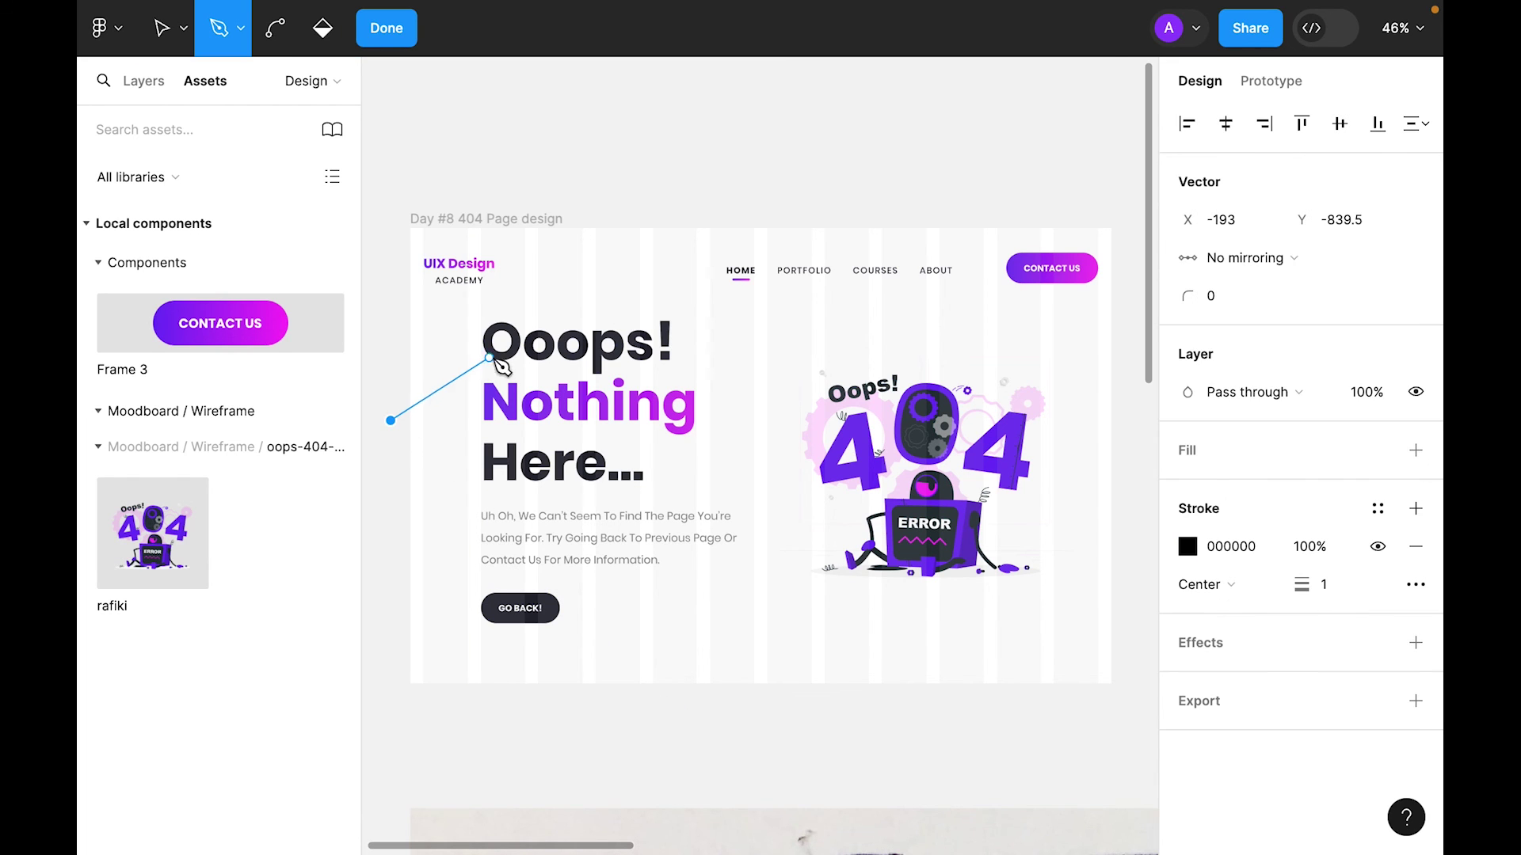
{"action": "left_click_drag", "start_coordinate": [559, 316], "coordinate": [725, 342]}
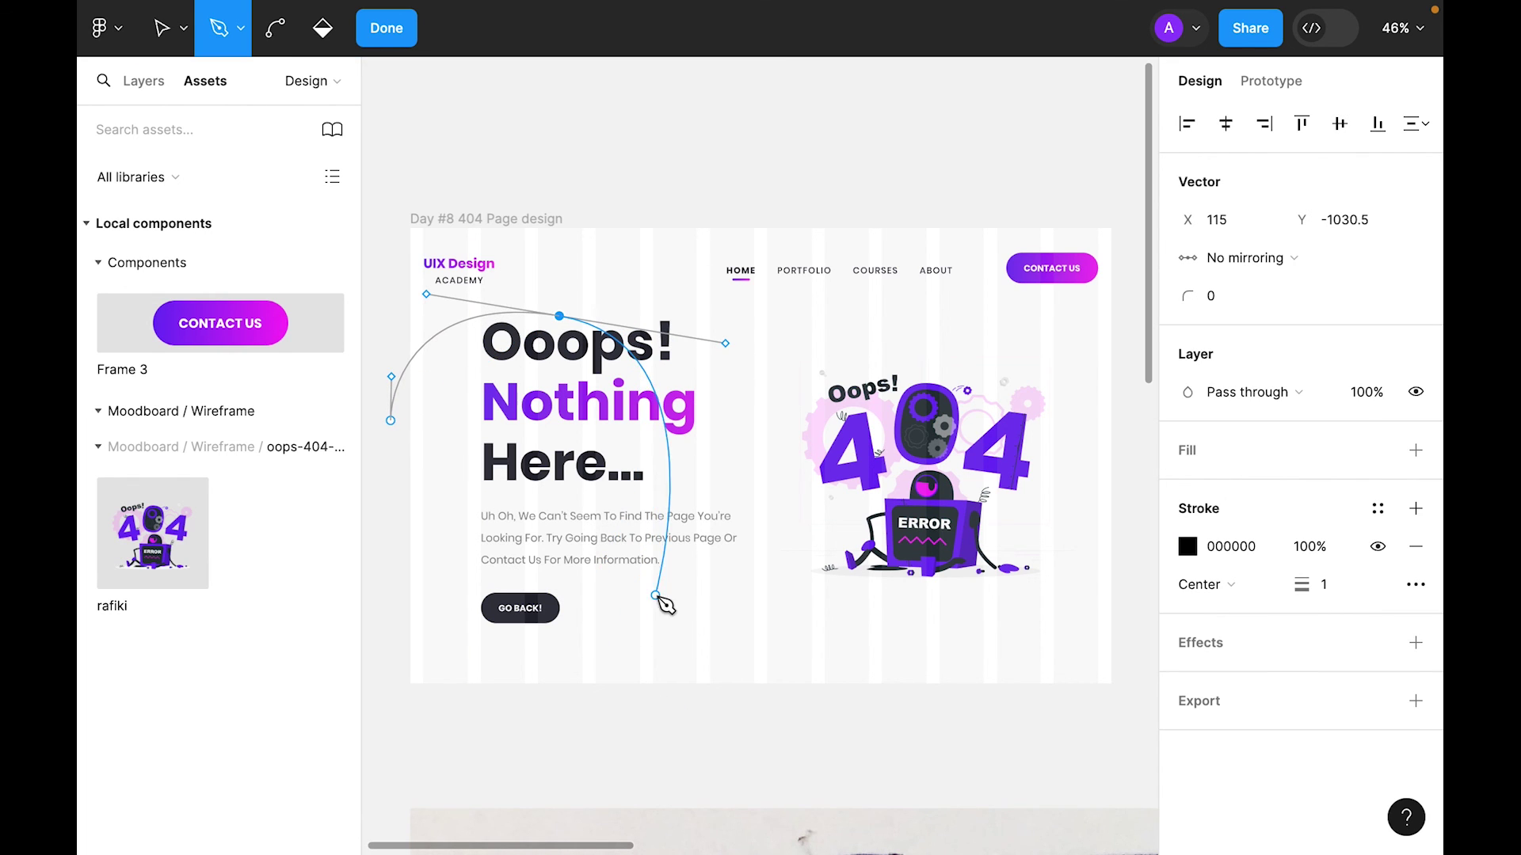
{"action": "left_click_drag", "start_coordinate": [637, 502], "coordinate": [731, 552]}
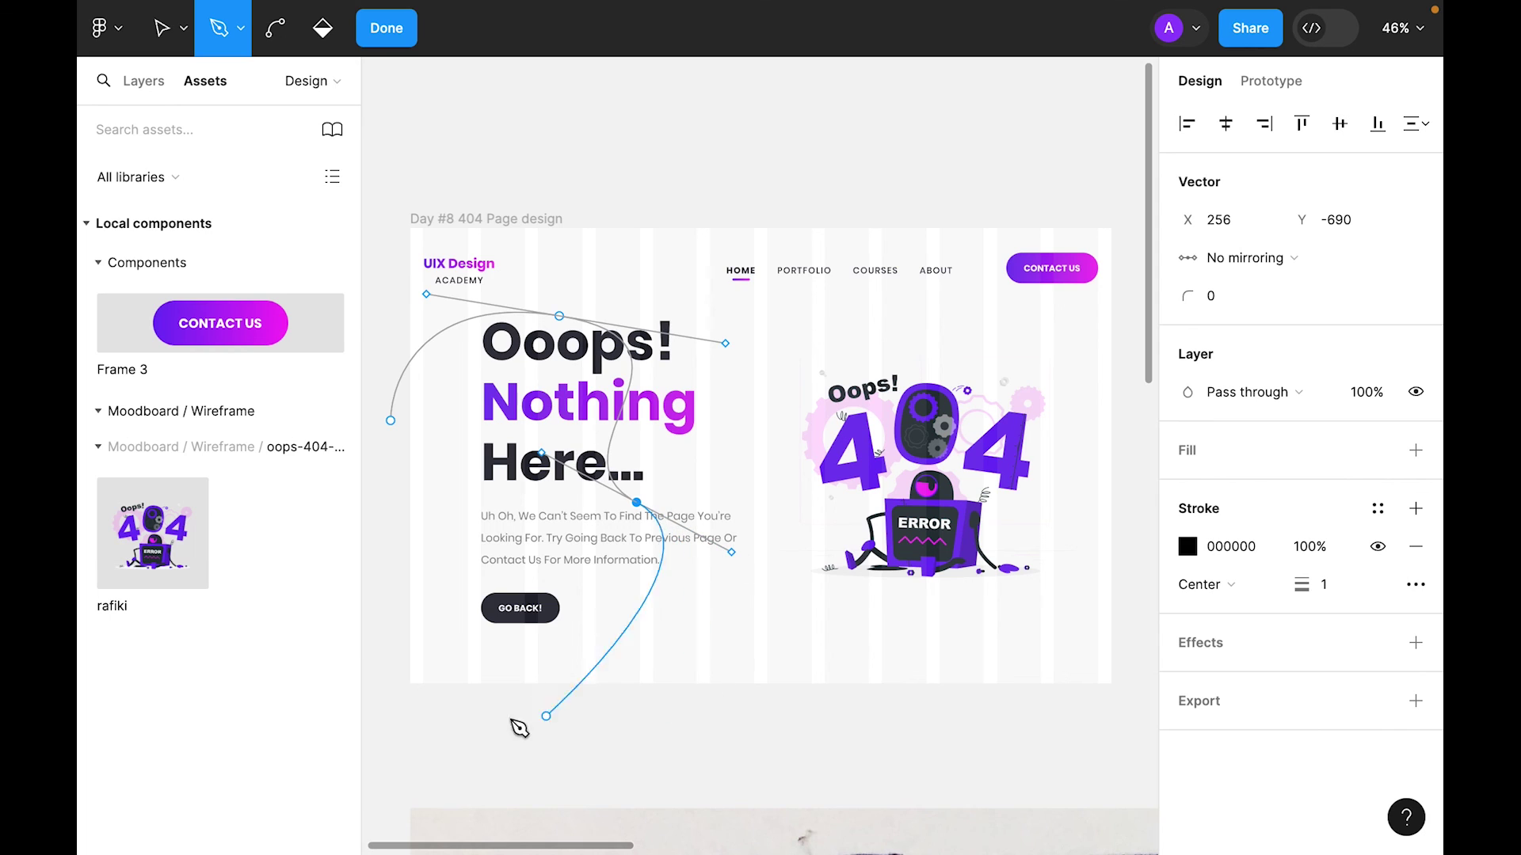
{"action": "left_click_drag", "start_coordinate": [671, 729], "coordinate": [581, 729]}
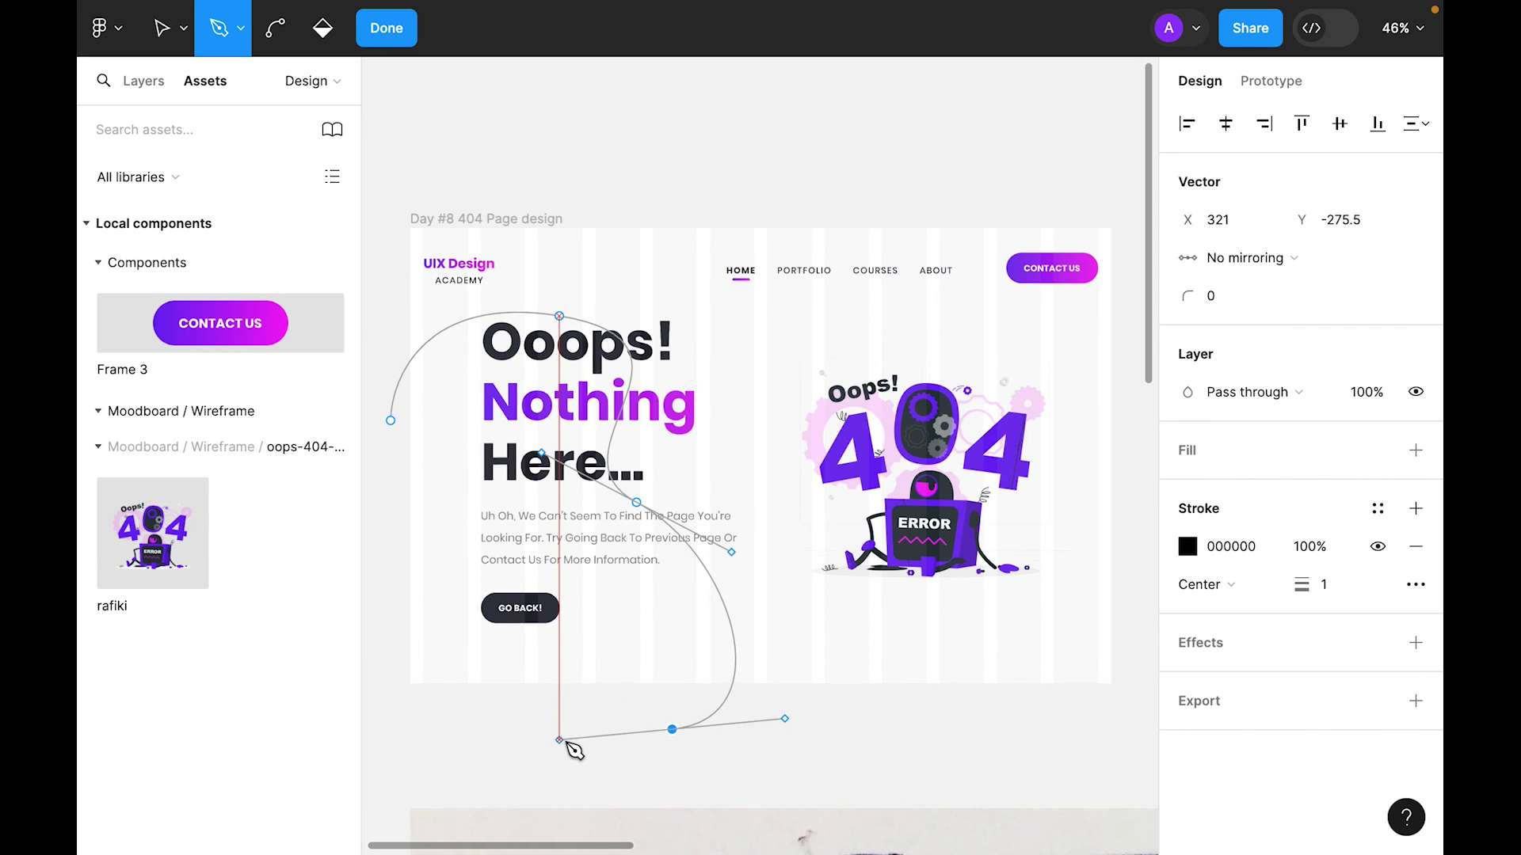
{"action": "left_click_drag", "start_coordinate": [418, 729], "coordinate": [379, 680]}
{"action": "left_click", "coordinate": [374, 655]}
{"action": "left_click", "coordinate": [391, 421]}
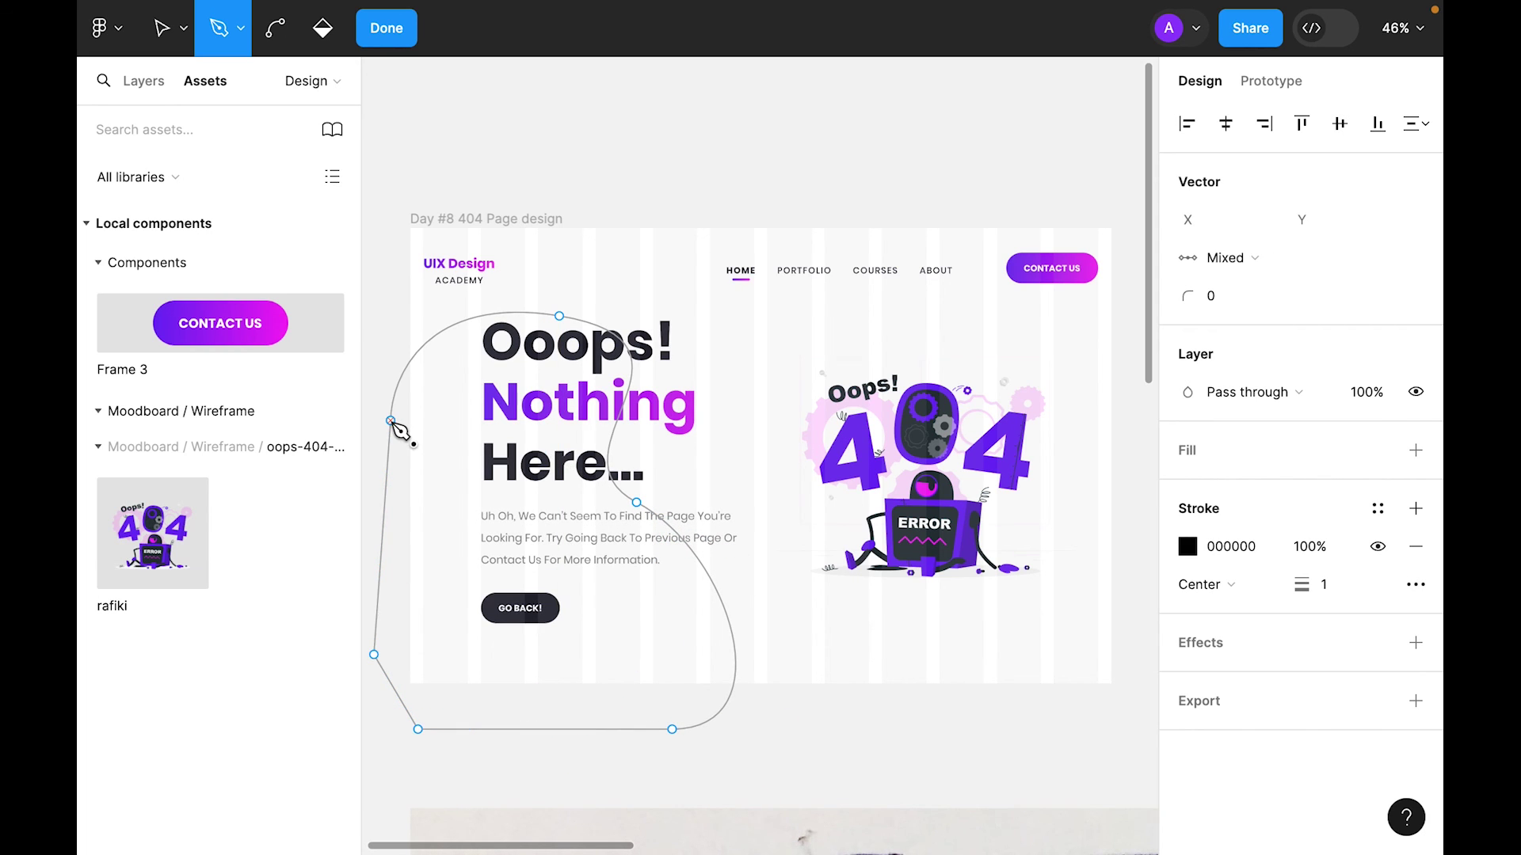
{"action": "key", "text": "v"}
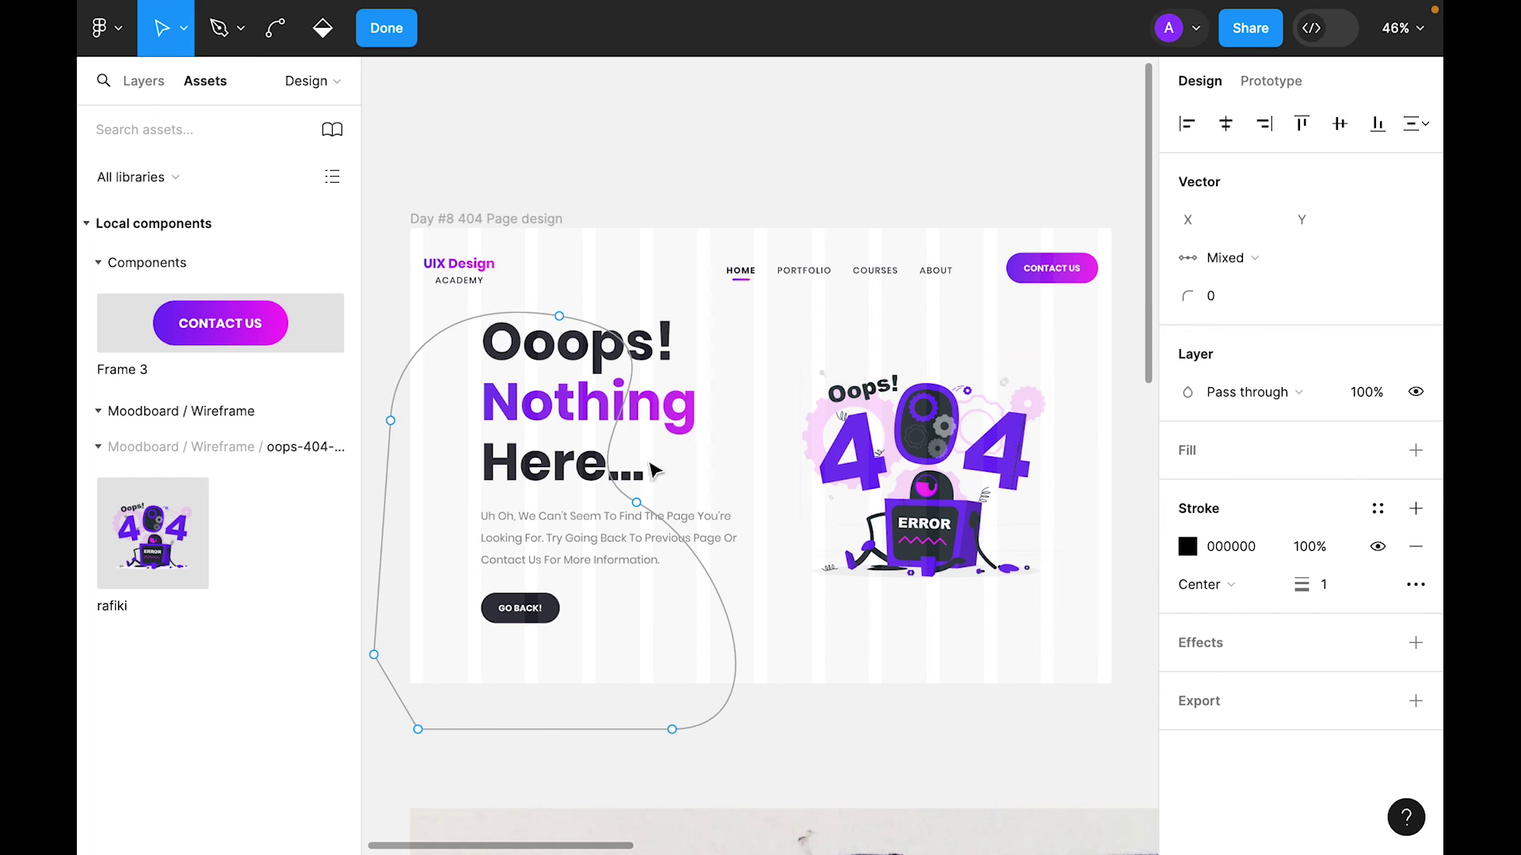
Step: Remove the blob's black stroke and fill it with the Gradient colour style
{"action": "left_click", "coordinate": [1415, 547]}
{"action": "left_click", "coordinate": [1416, 450]}
{"action": "left_click", "coordinate": [1379, 453]}
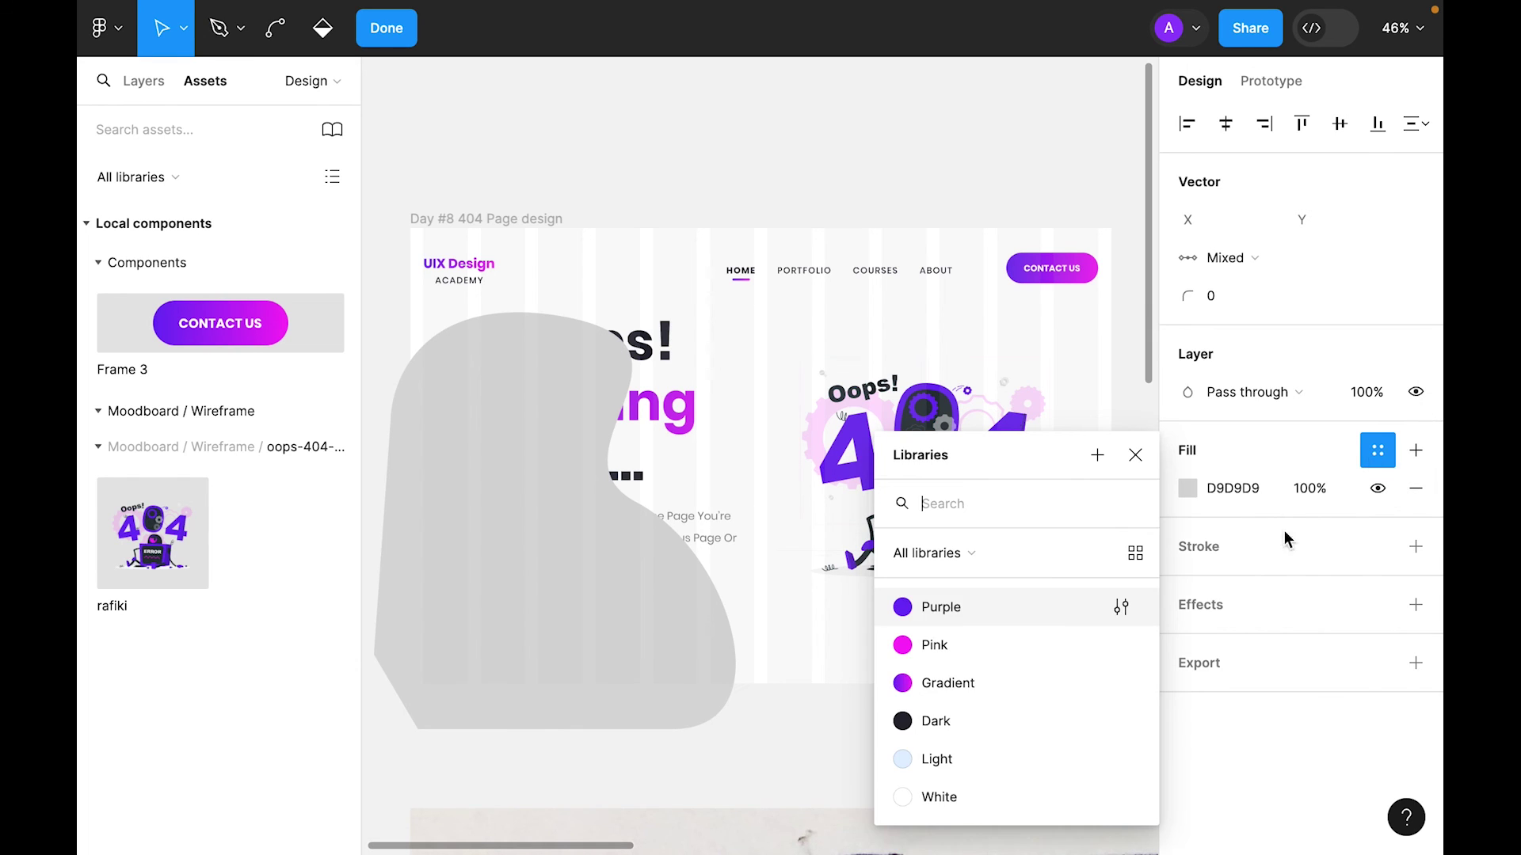
{"action": "left_click", "coordinate": [891, 685]}
{"action": "right_click", "coordinate": [579, 652]}
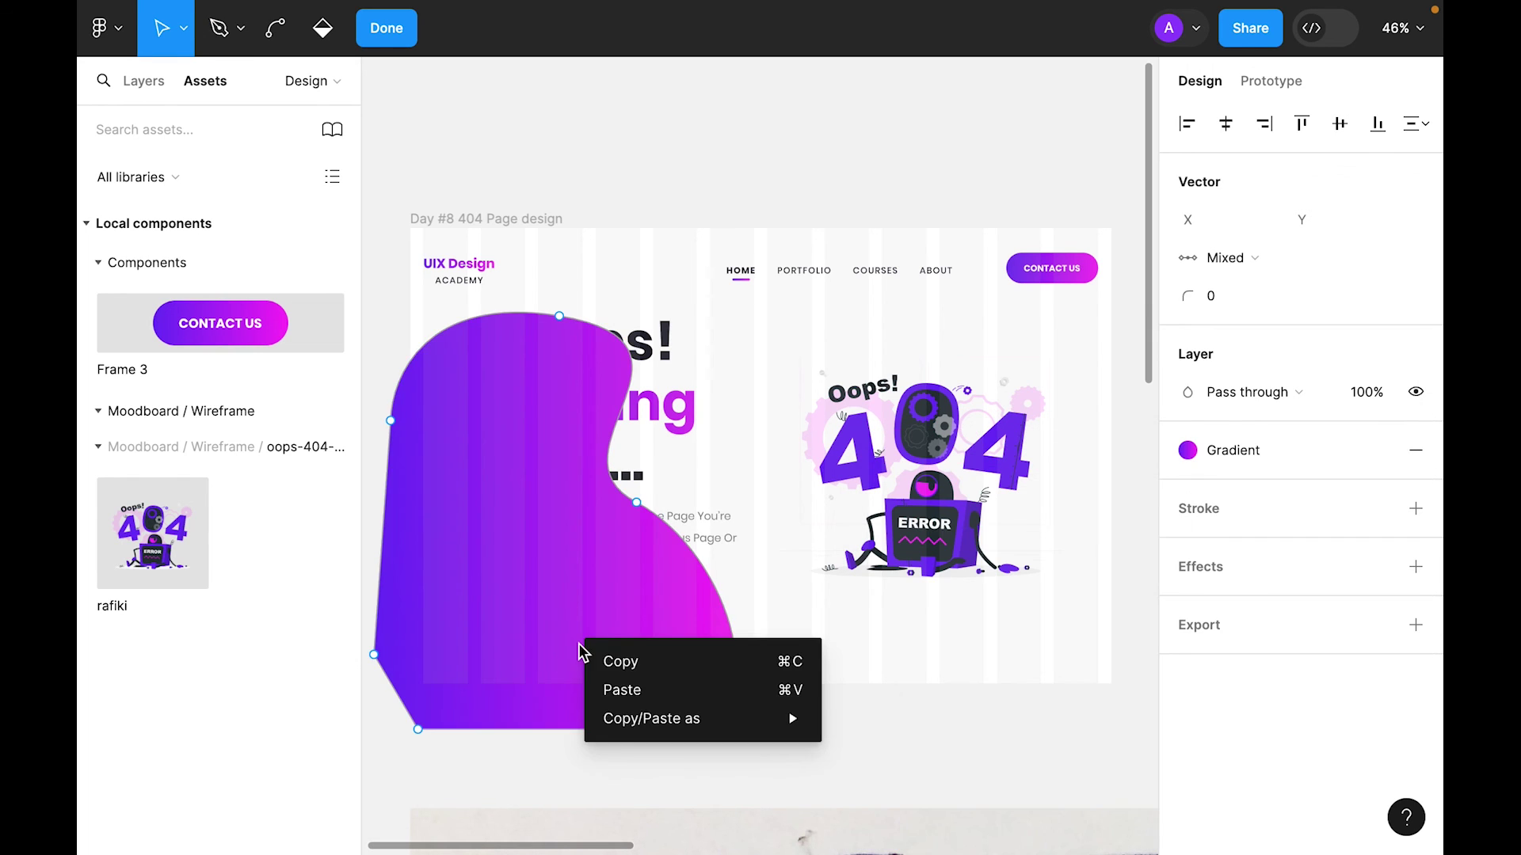
{"action": "left_click", "coordinate": [634, 690]}
{"action": "key", "text": "Escape"}
Step: Move the blob into the 404 page frame and send it behind the page text
{"action": "right_click", "coordinate": [541, 551]}
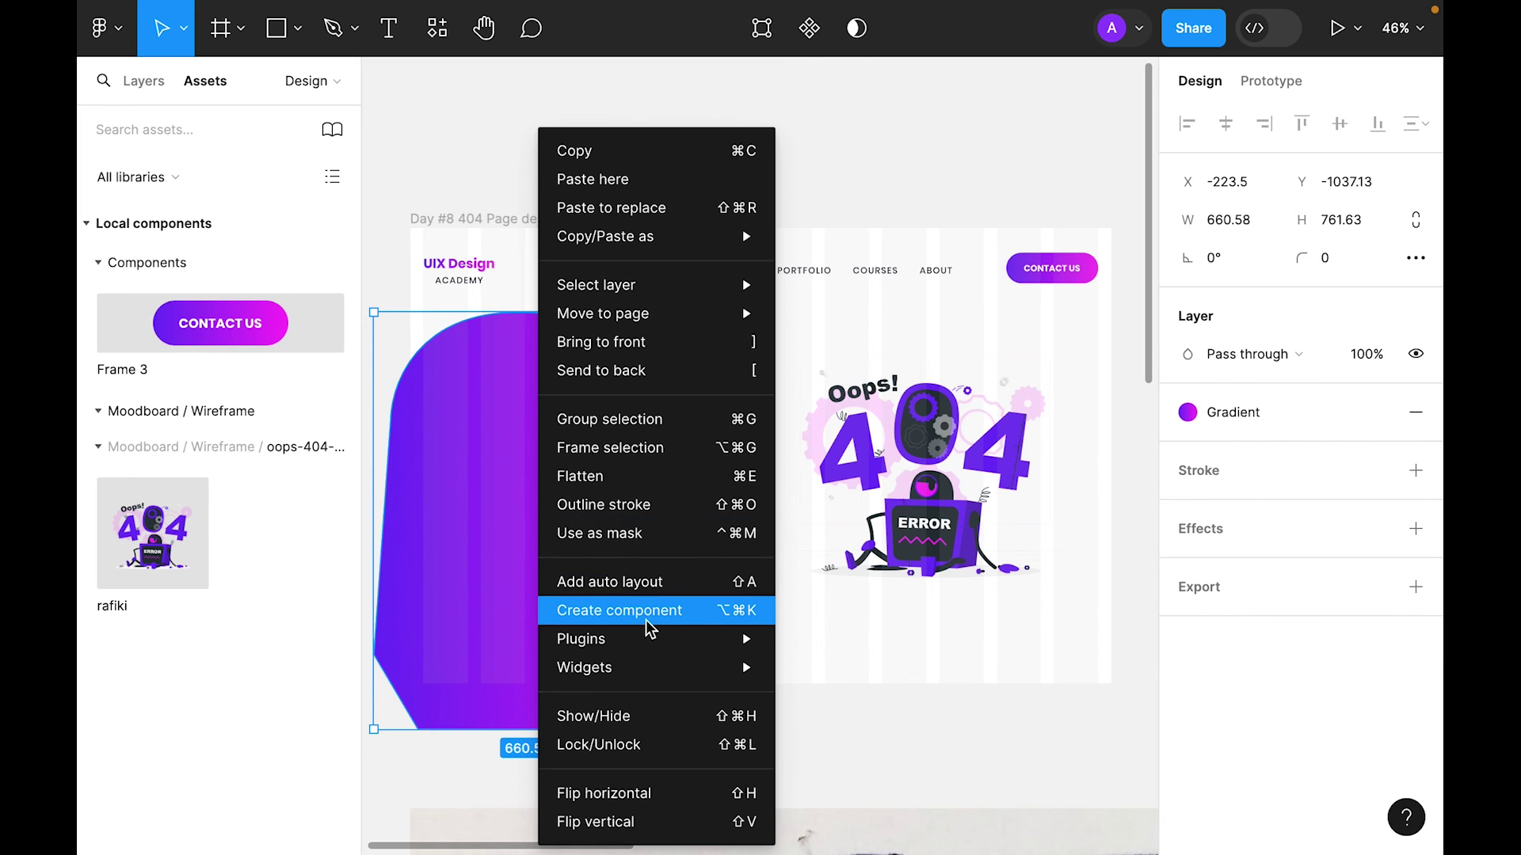
{"action": "left_click", "coordinate": [686, 366]}
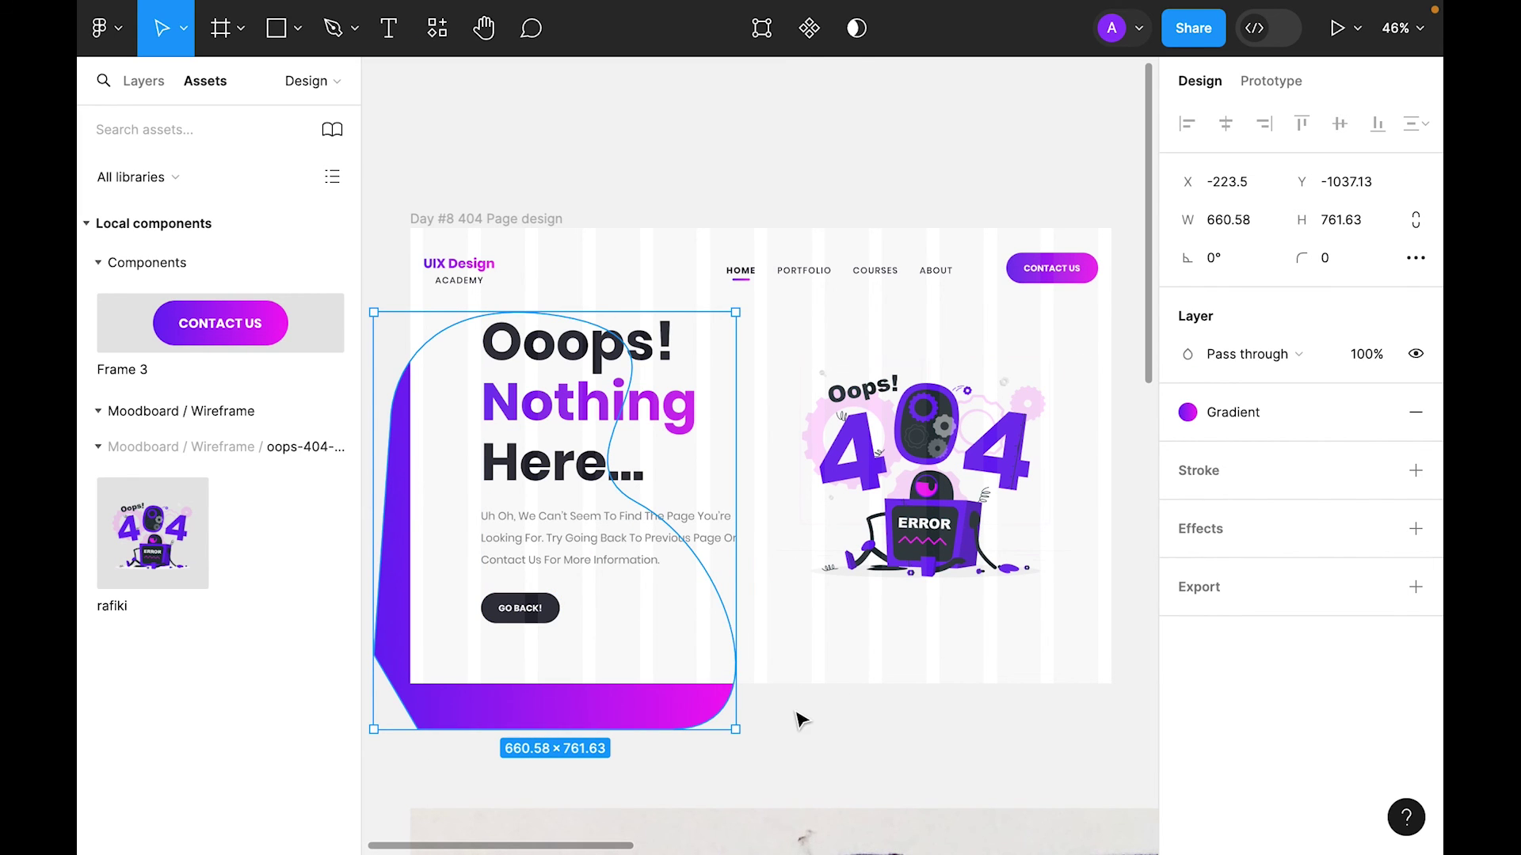
{"action": "key", "text": "ctrl+x"}
{"action": "left_click", "coordinate": [510, 224]}
{"action": "key", "text": "ctrl+v"}
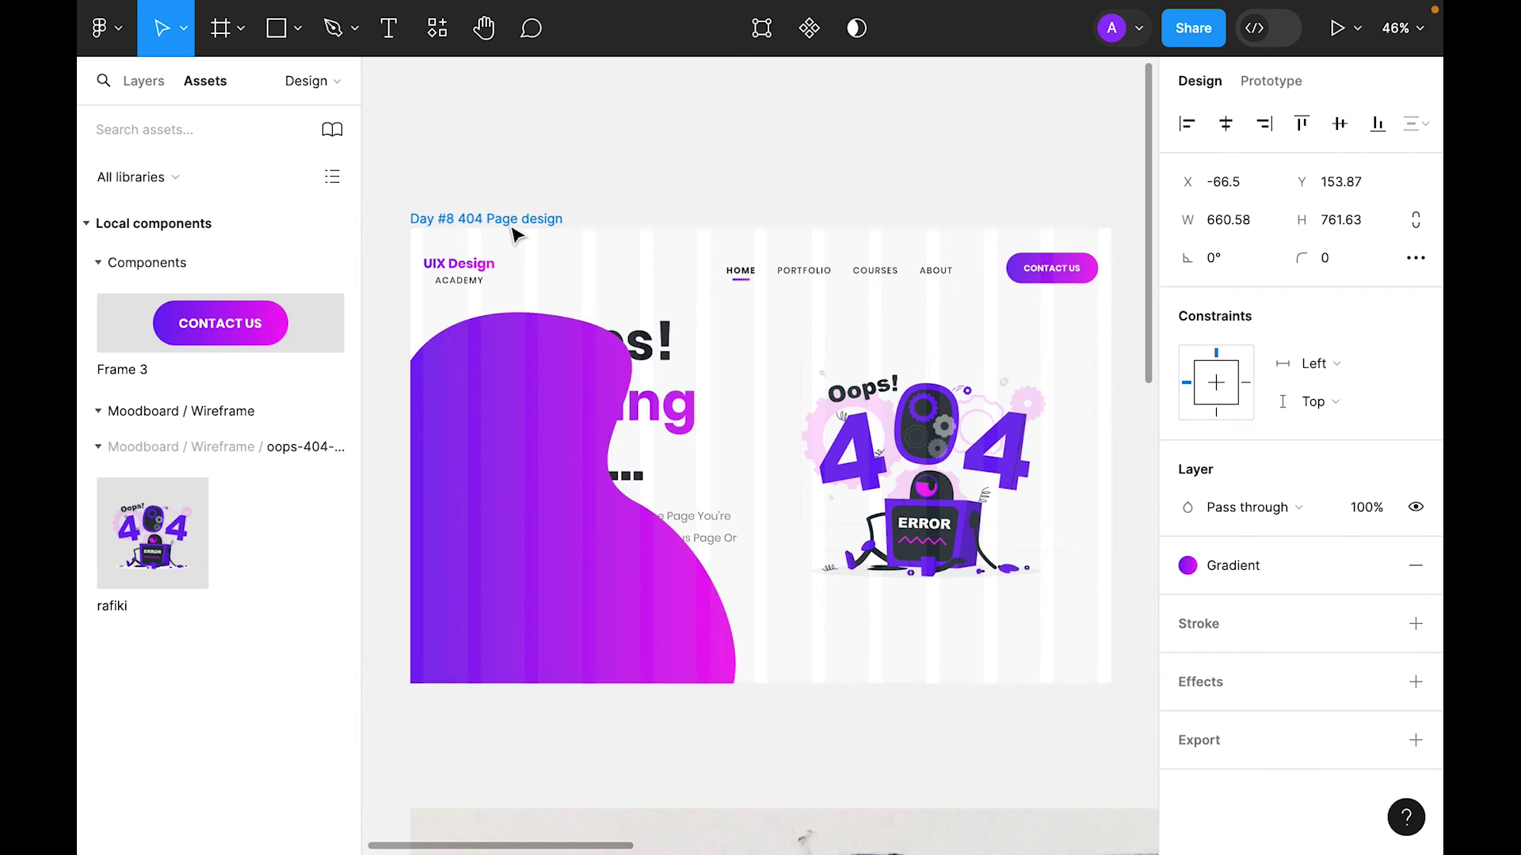
{"action": "right_click", "coordinate": [485, 516]}
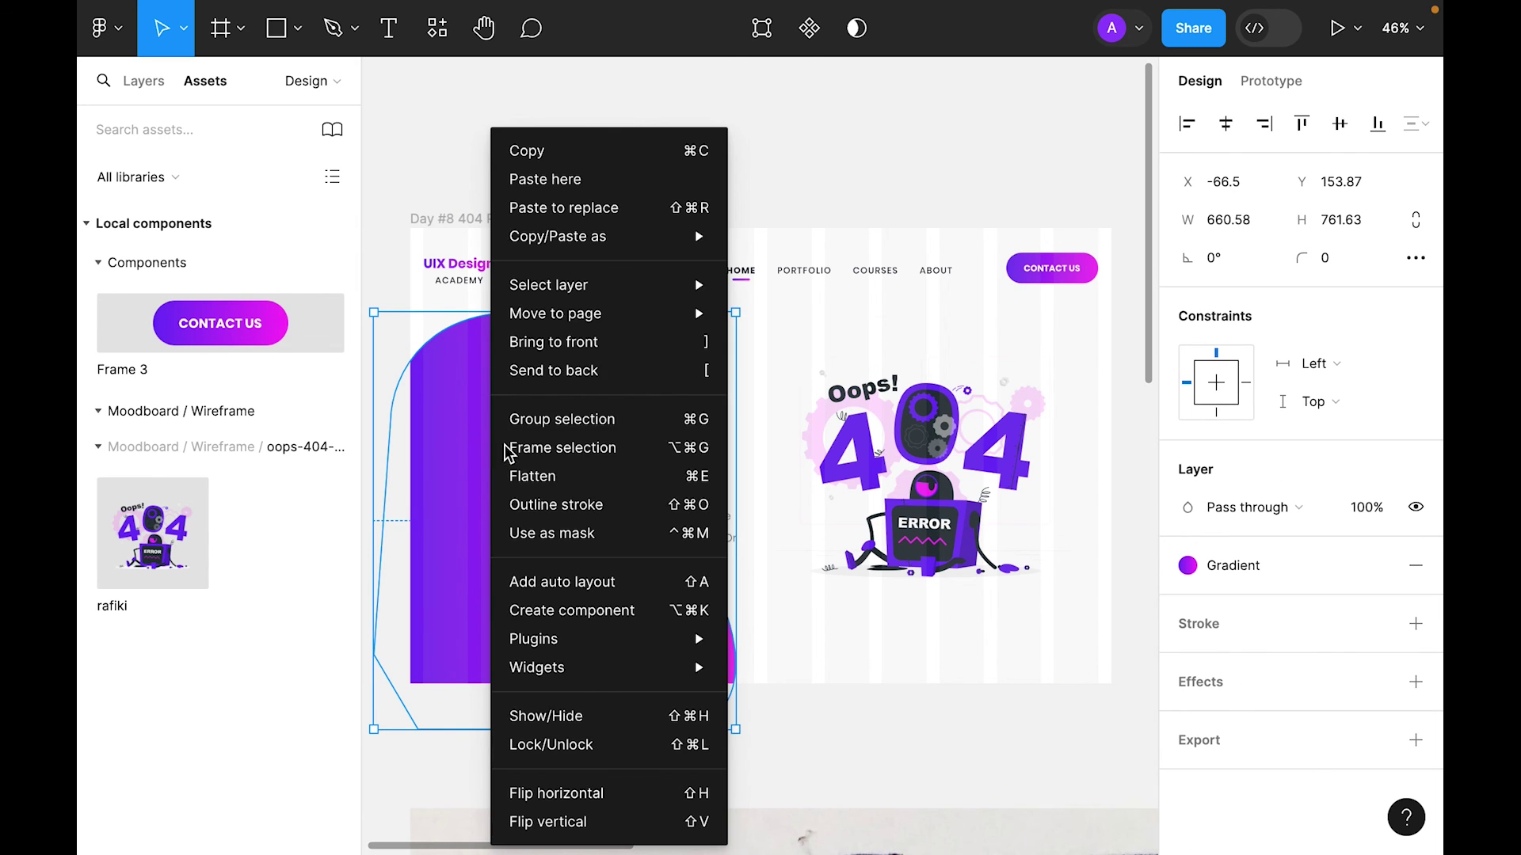
{"action": "left_click", "coordinate": [638, 378]}
Step: Reshape the blob, pulling its top point out to the frame's left edge
{"action": "left_click", "coordinate": [842, 703]}
{"action": "double_click", "coordinate": [661, 672]}
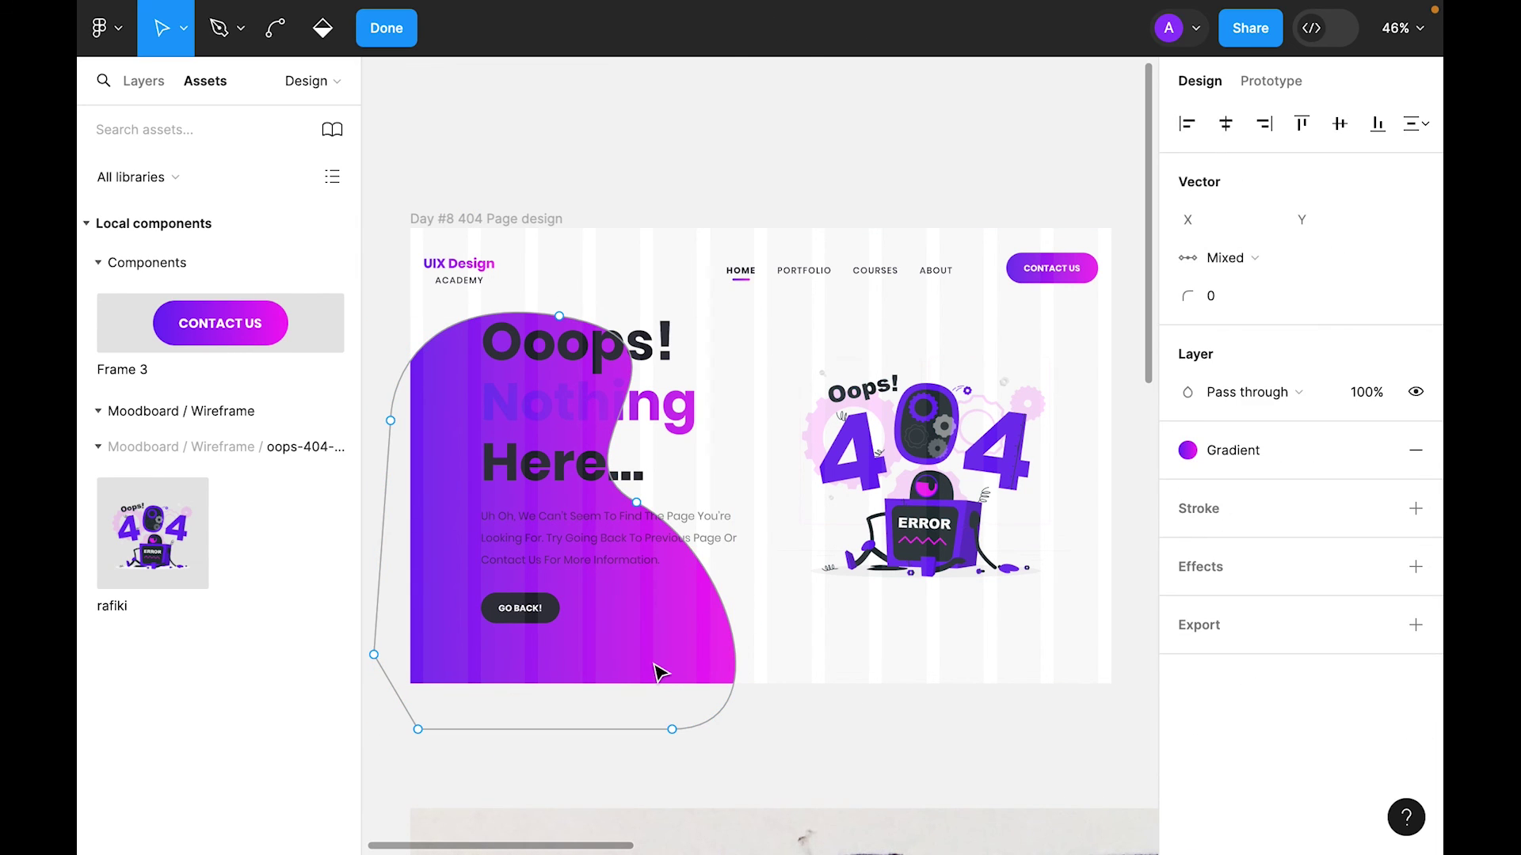
{"action": "left_click_drag", "start_coordinate": [560, 315], "coordinate": [467, 305]}
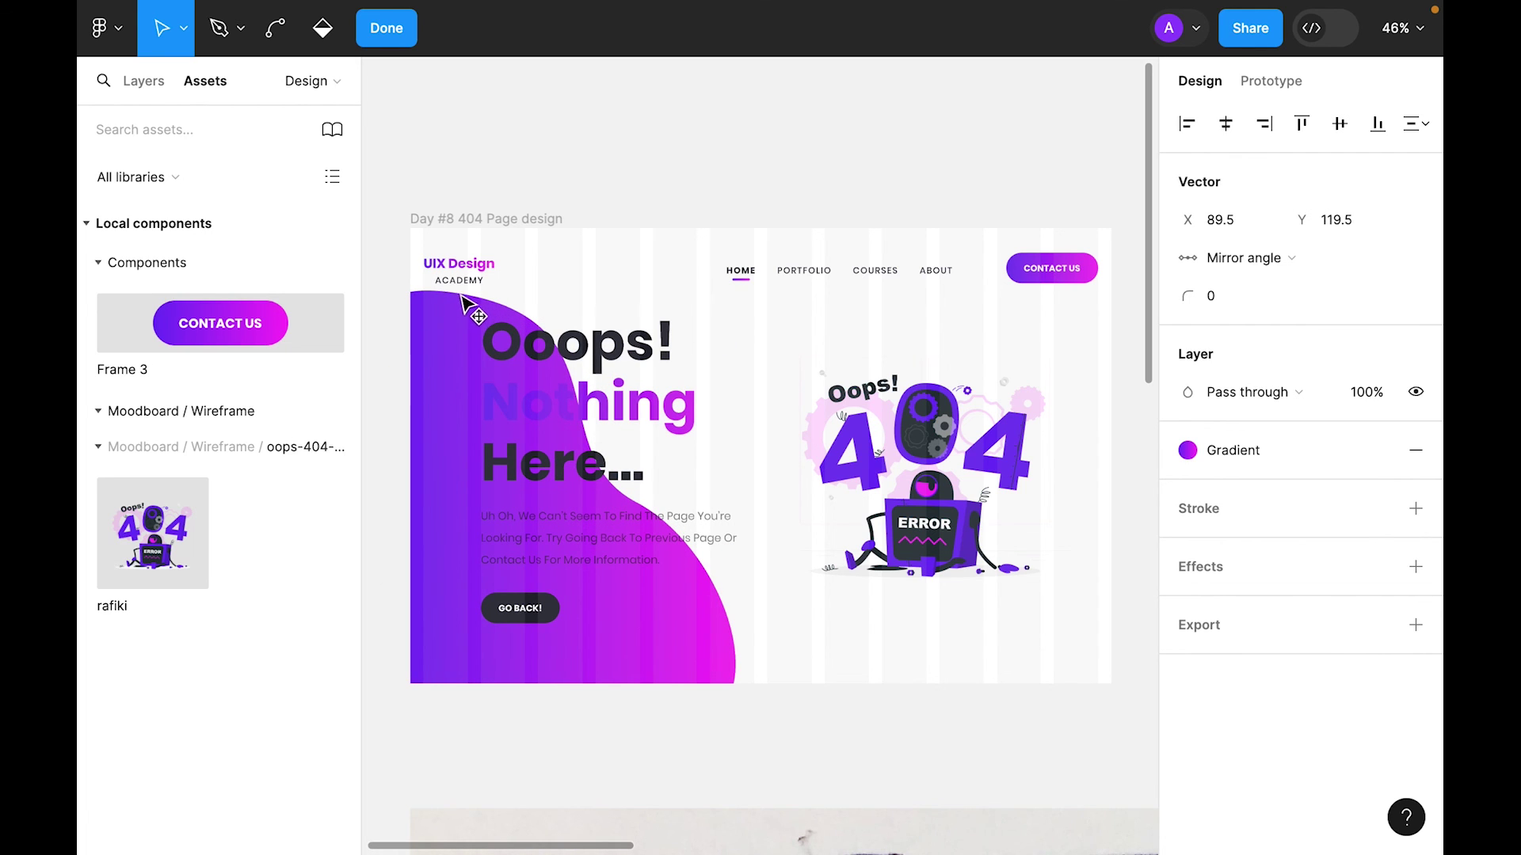
{"action": "left_click_drag", "start_coordinate": [631, 696], "coordinate": [626, 701]}
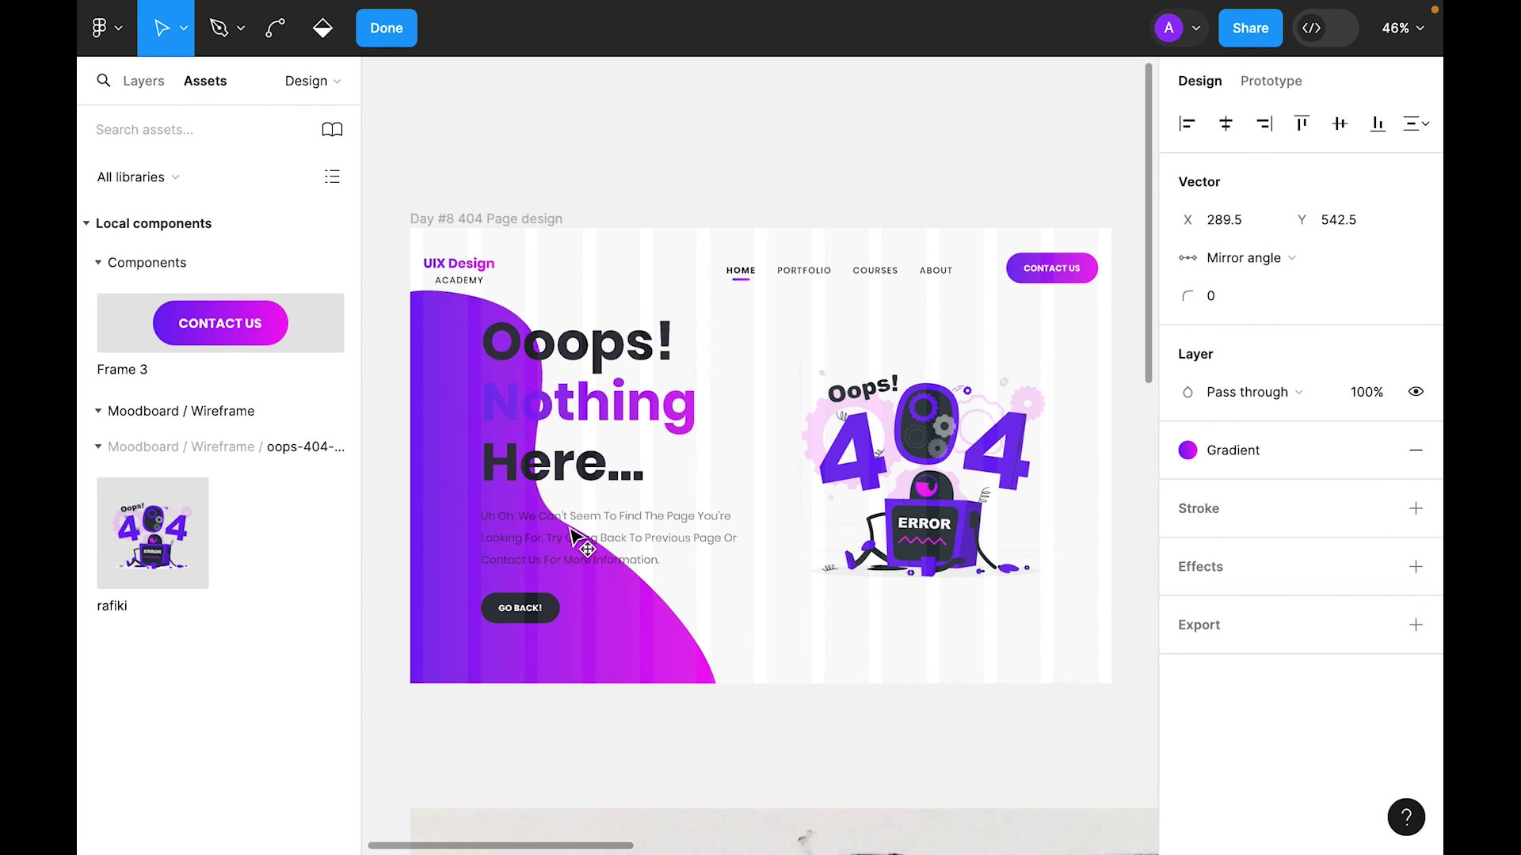
{"action": "left_click_drag", "start_coordinate": [449, 302], "coordinate": [421, 295]}
{"action": "key", "text": "Escape"}
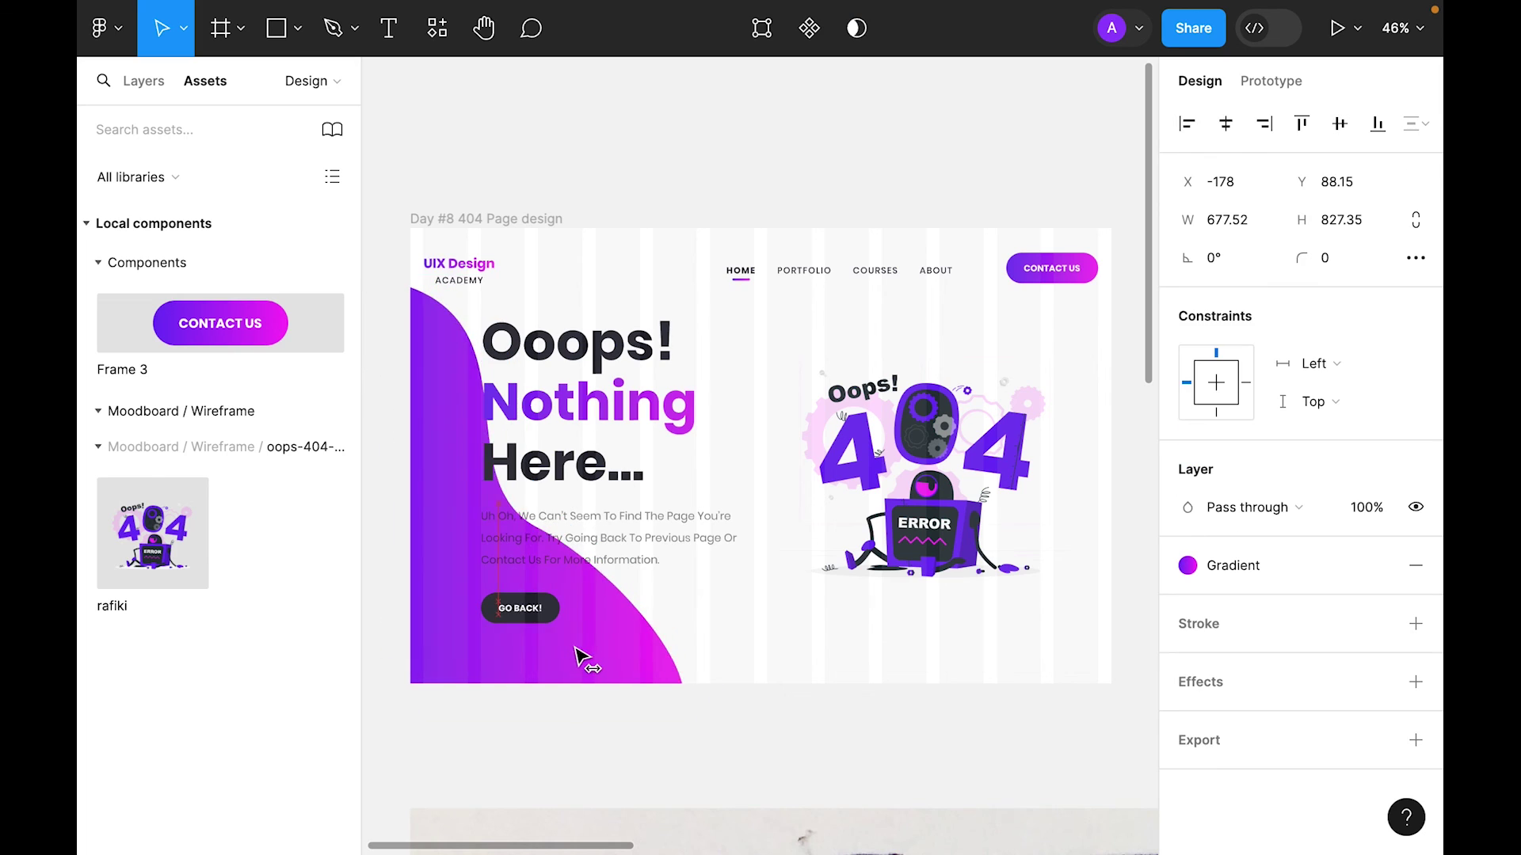
Step: Set the blob's opacity to 25%
{"action": "left_click", "coordinate": [1372, 507]}
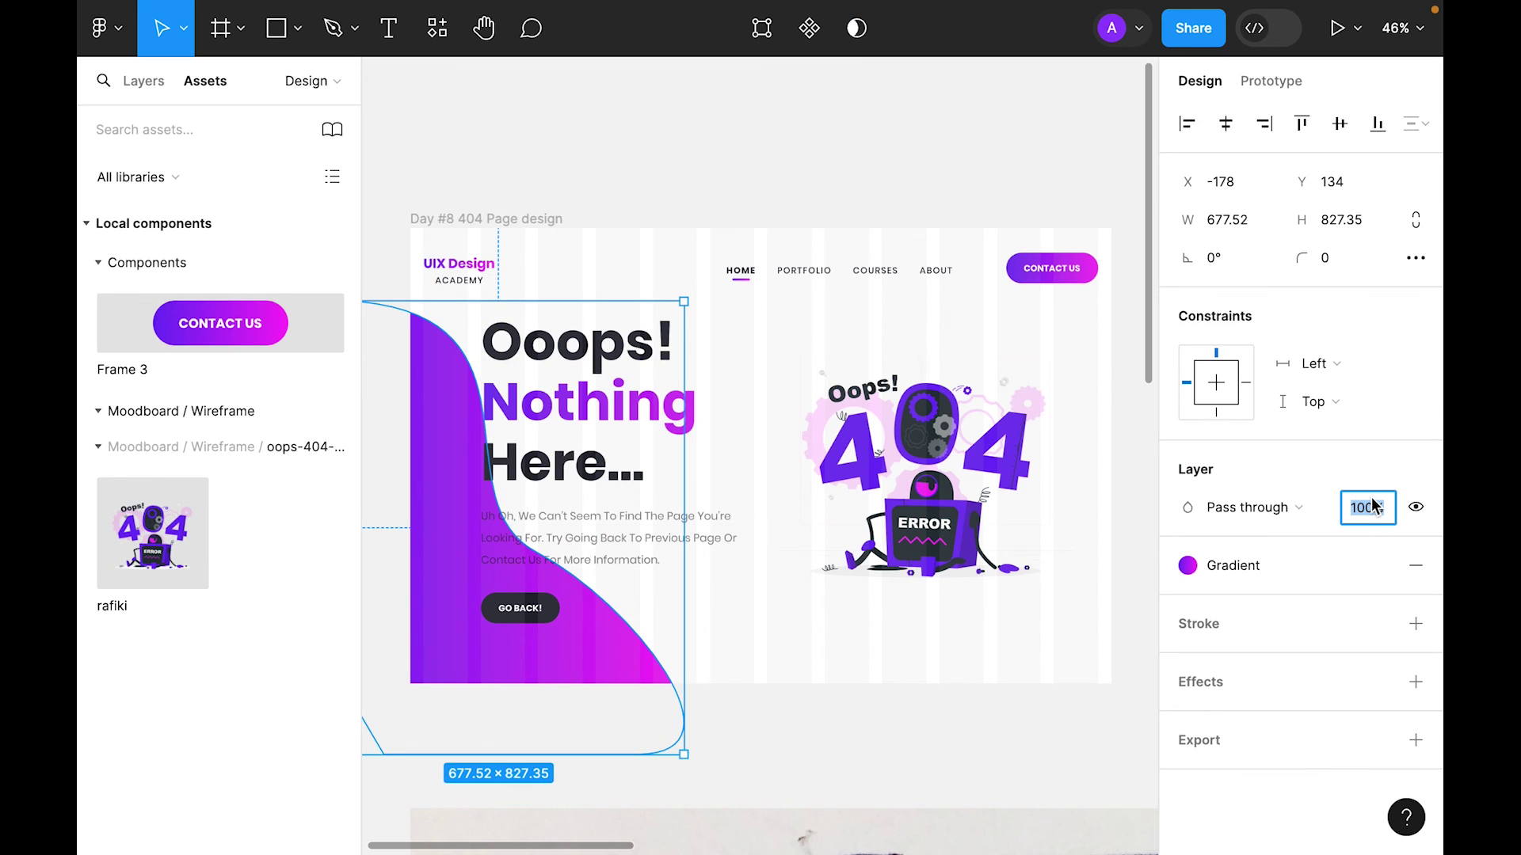
{"action": "key", "text": "Return"}
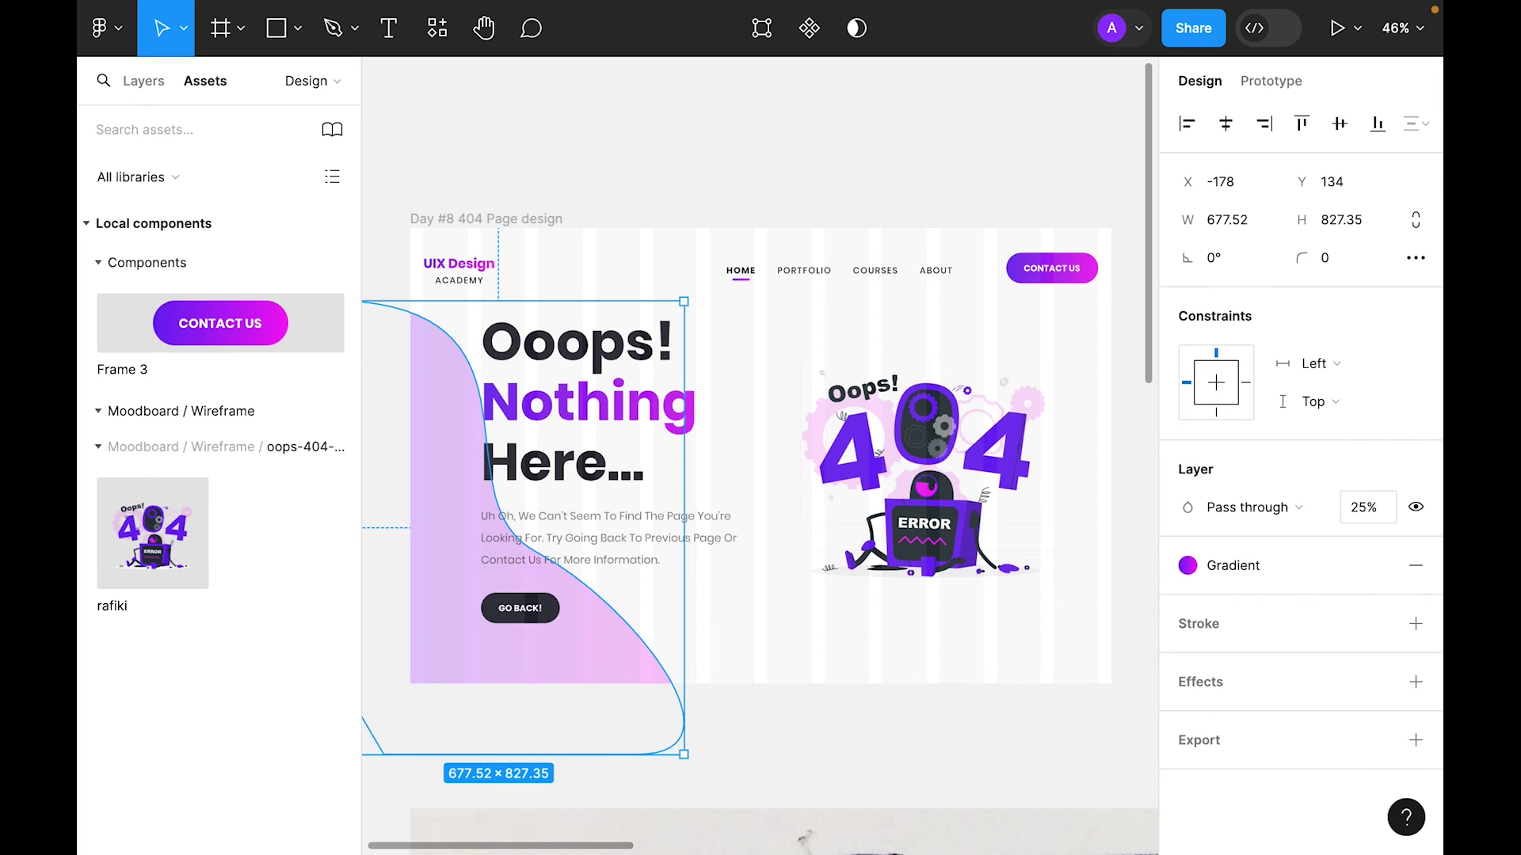
{"action": "left_click", "coordinate": [1097, 715]}
{"action": "left_click", "coordinate": [1005, 635]}
{"action": "left_click", "coordinate": [884, 778]}
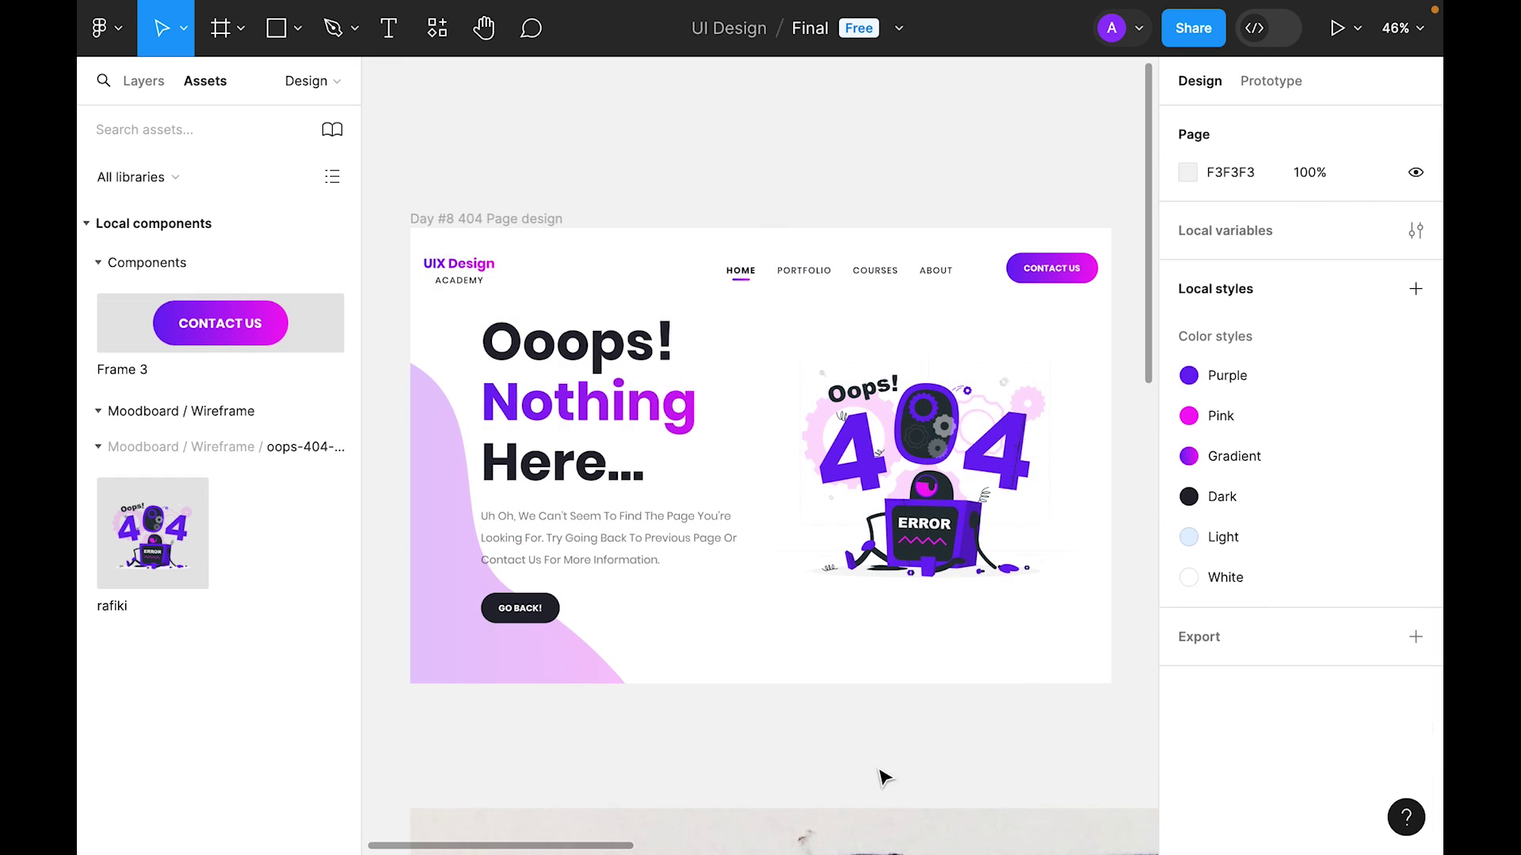